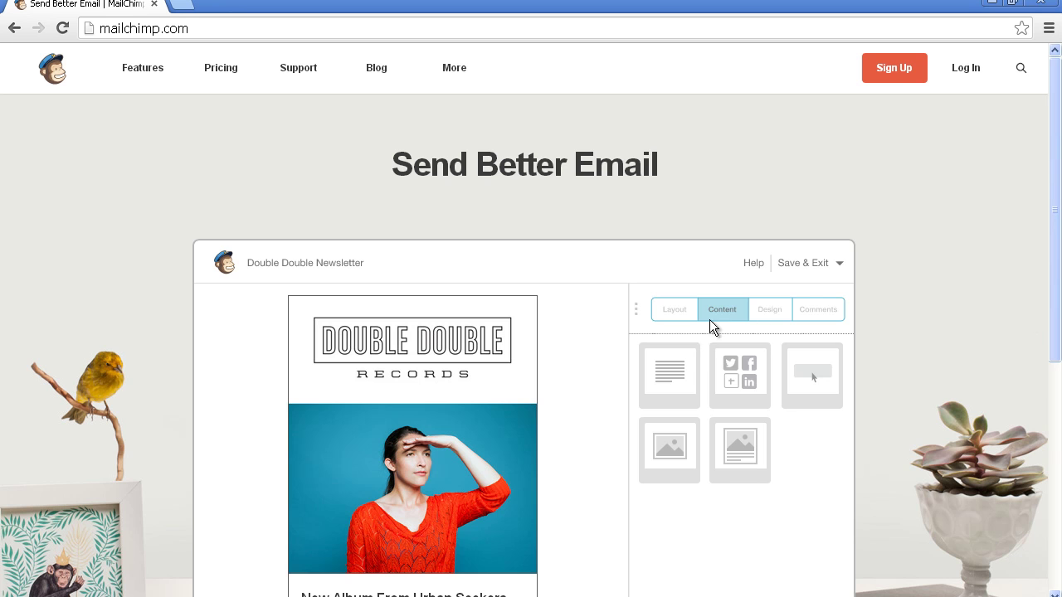
Step: Visit the free account signup page, then return to the MailChimp homepage and dashboard
click(898, 81)
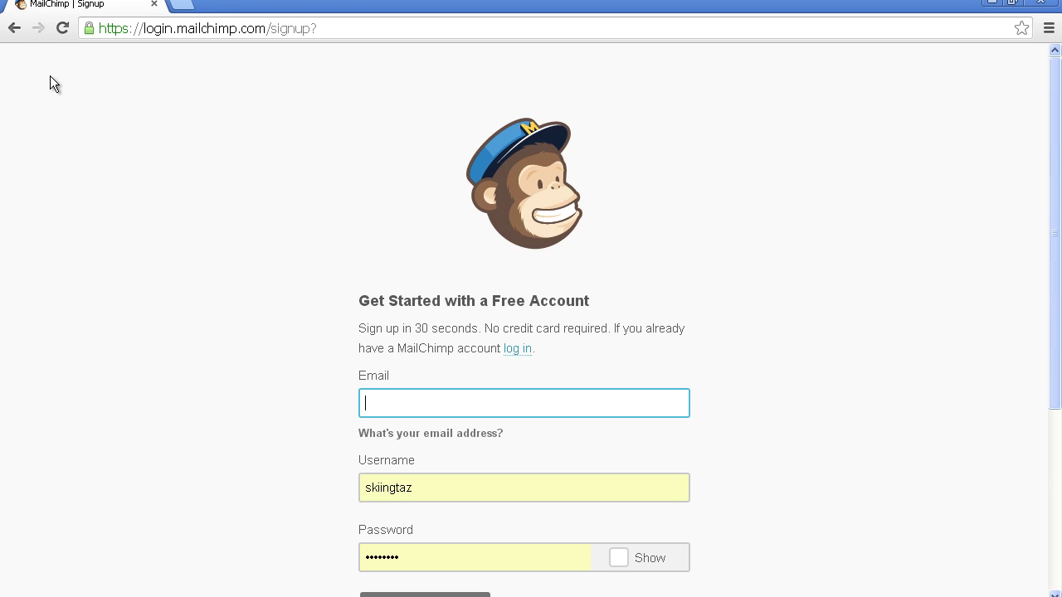
click(14, 29)
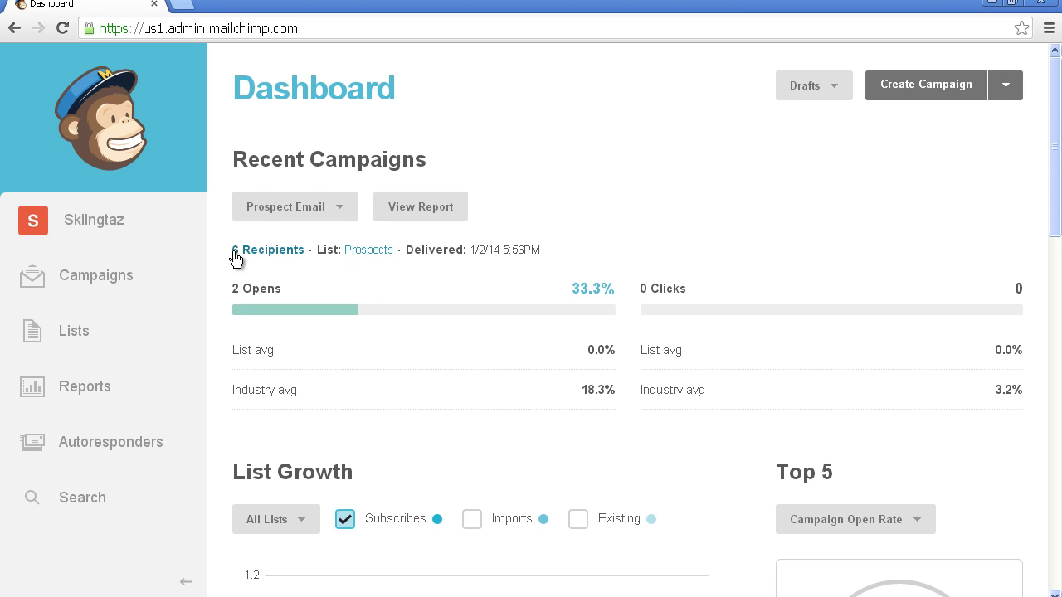
Step: Read through the Prospect Email campaign report, then go to the Lists page
click(429, 214)
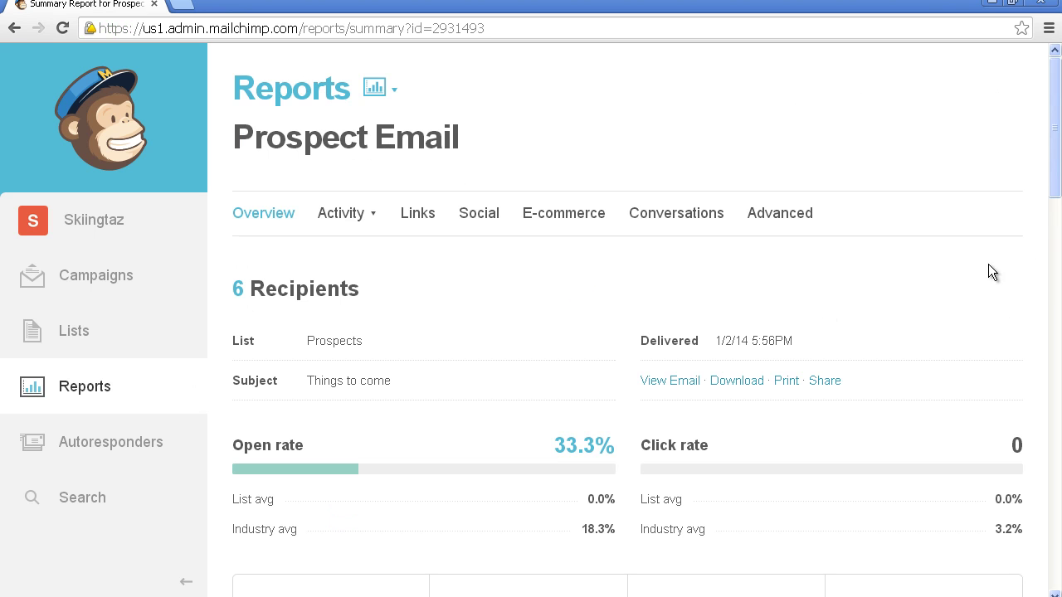
drag(1052, 139, 1050, 336)
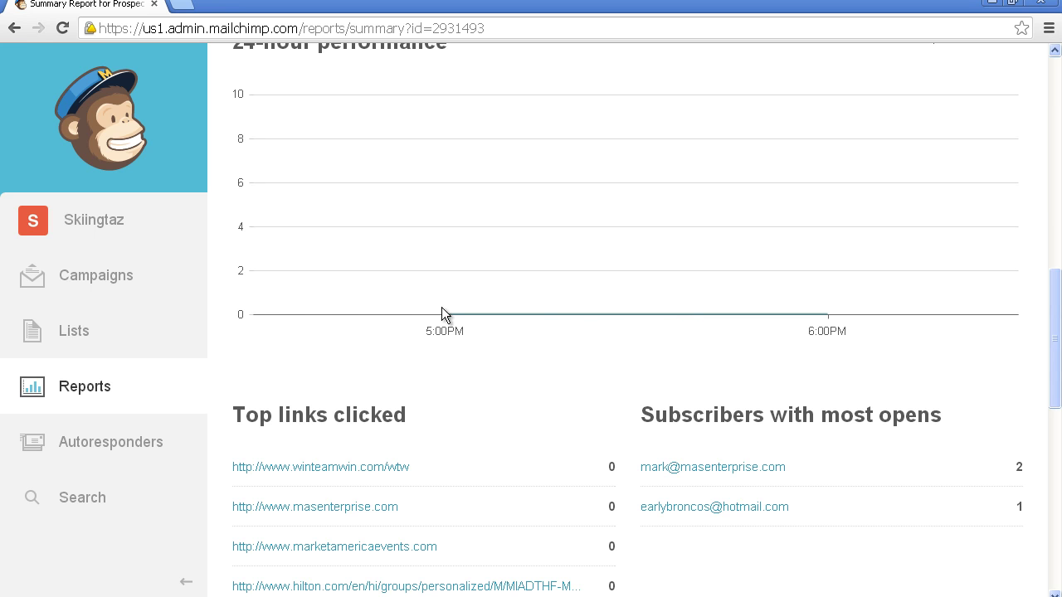
drag(1055, 300, 1055, 333)
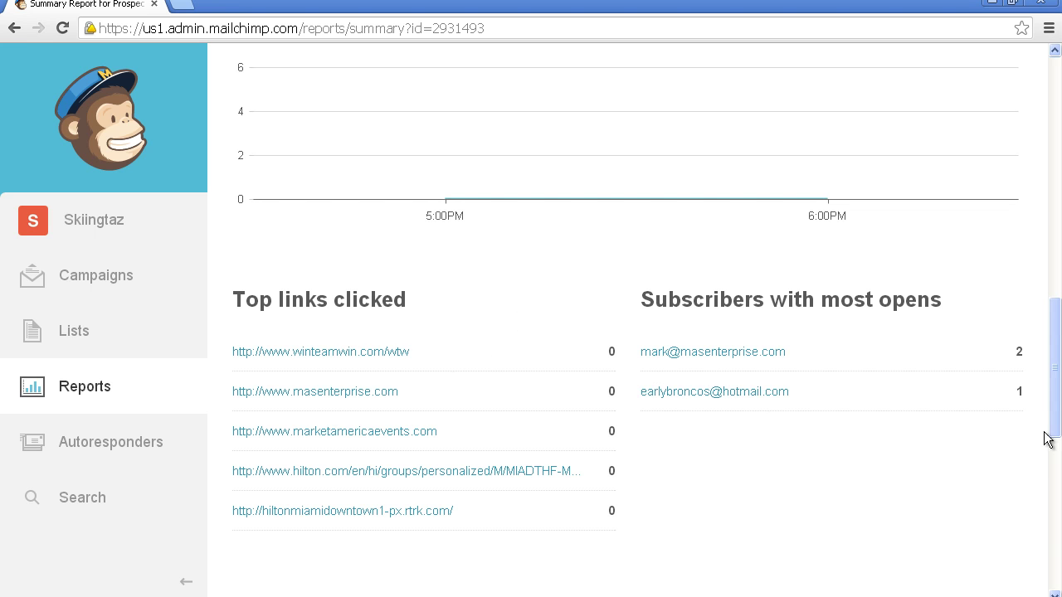
drag(1052, 426, 1043, 547)
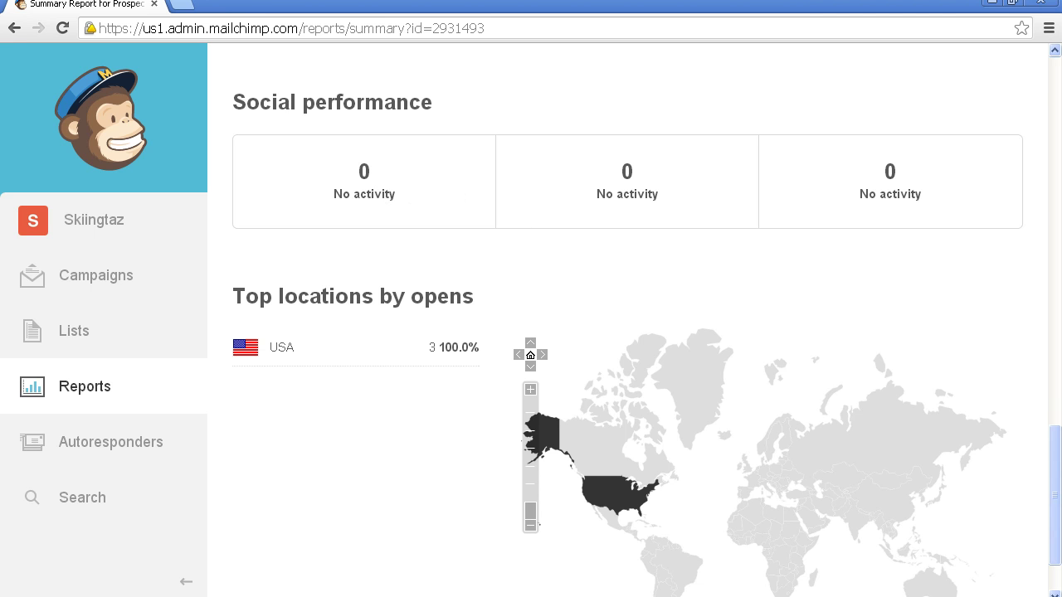
drag(1054, 434, 1053, 470)
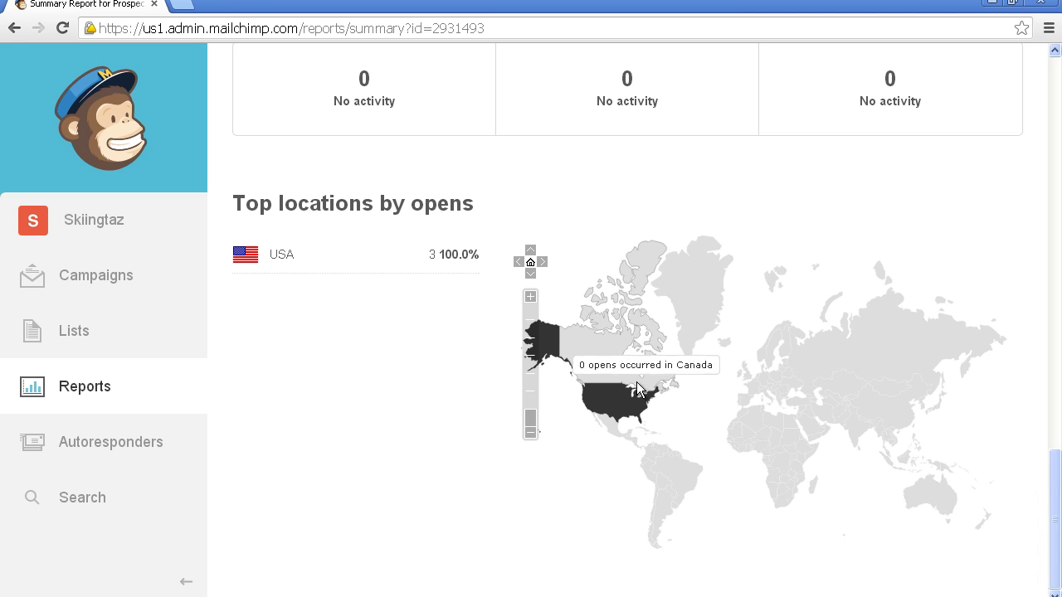
mouse_move(633, 412)
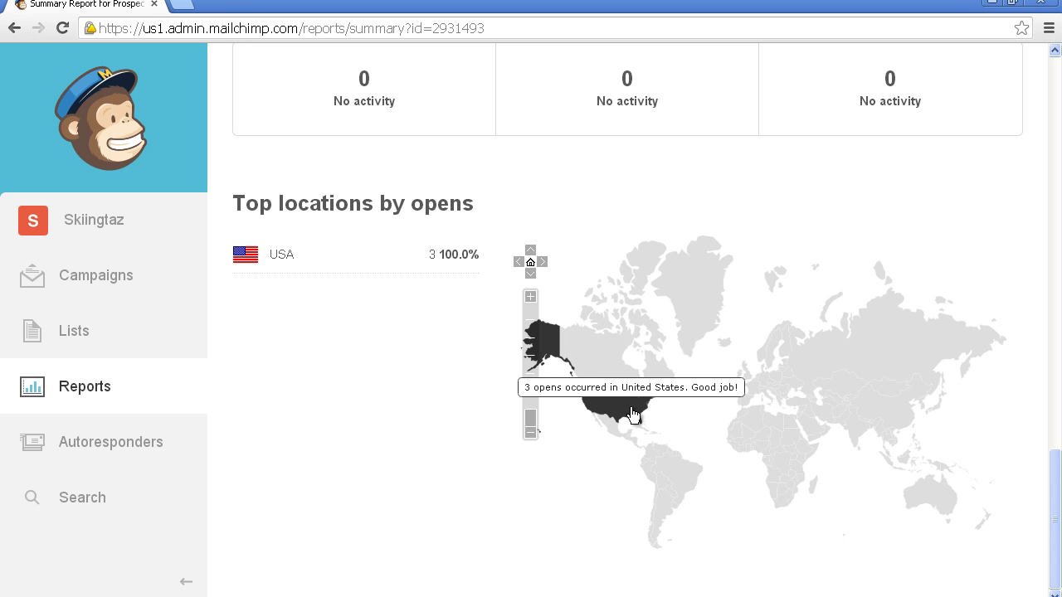
drag(1054, 488, 1038, 77)
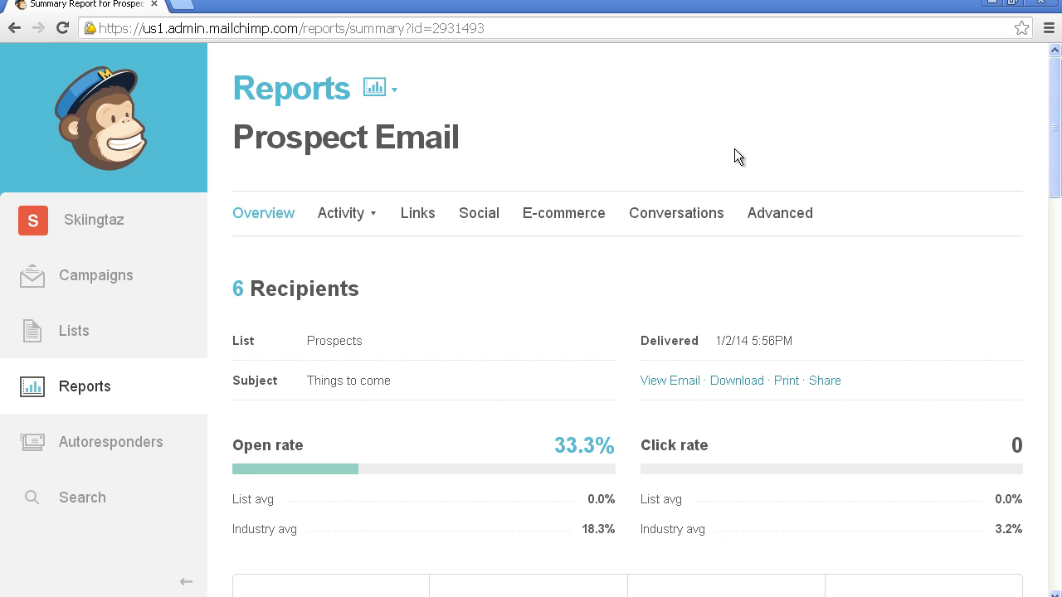
click(69, 334)
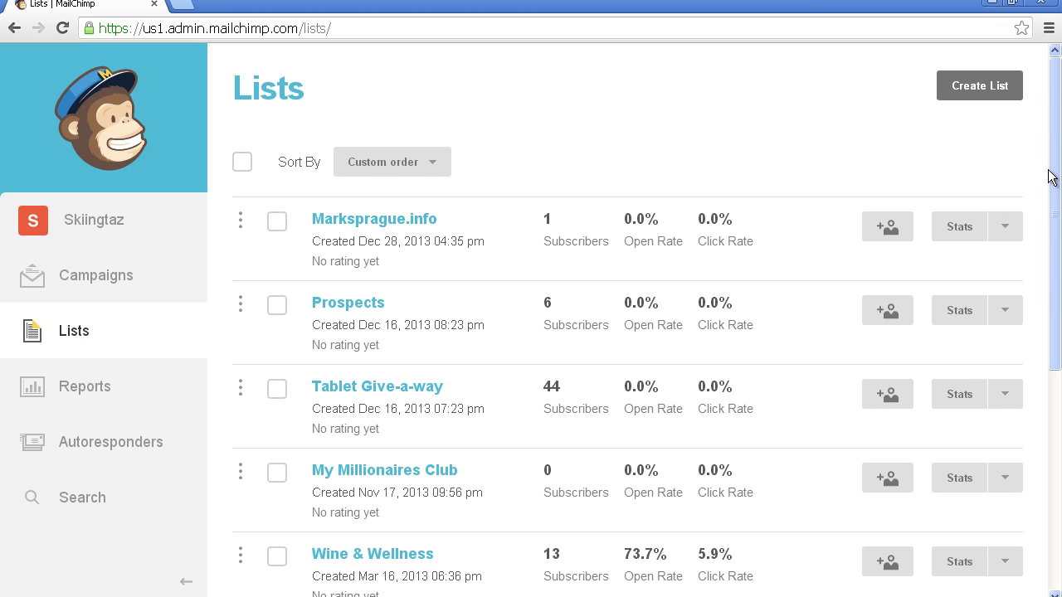
Step: Look over the existing lists, then start Create List to get the new-list-or-groups prompt
drag(1054, 173, 1057, 200)
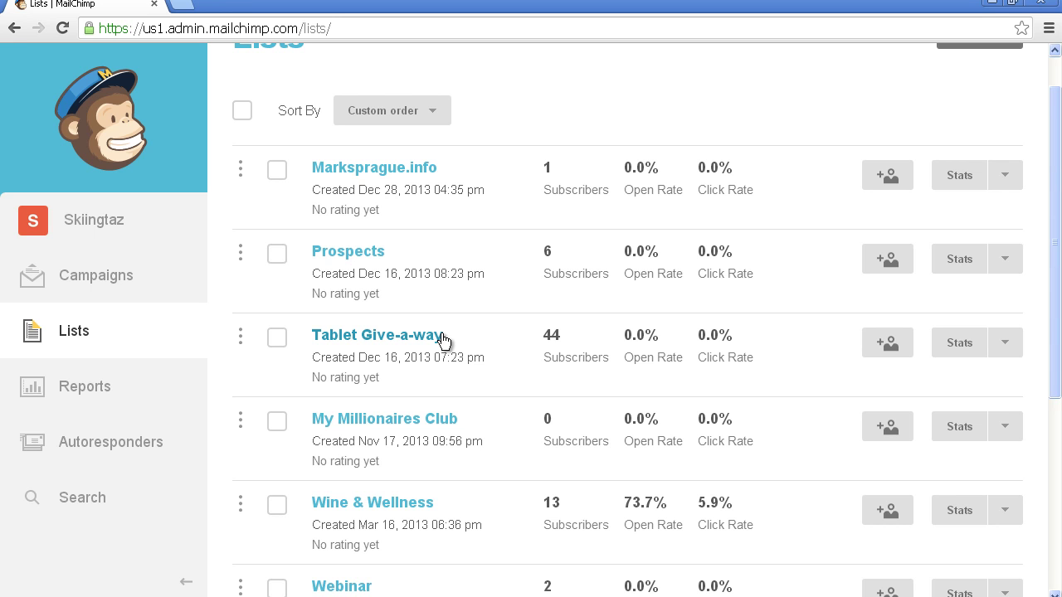
scroll(442, 340, down, 3)
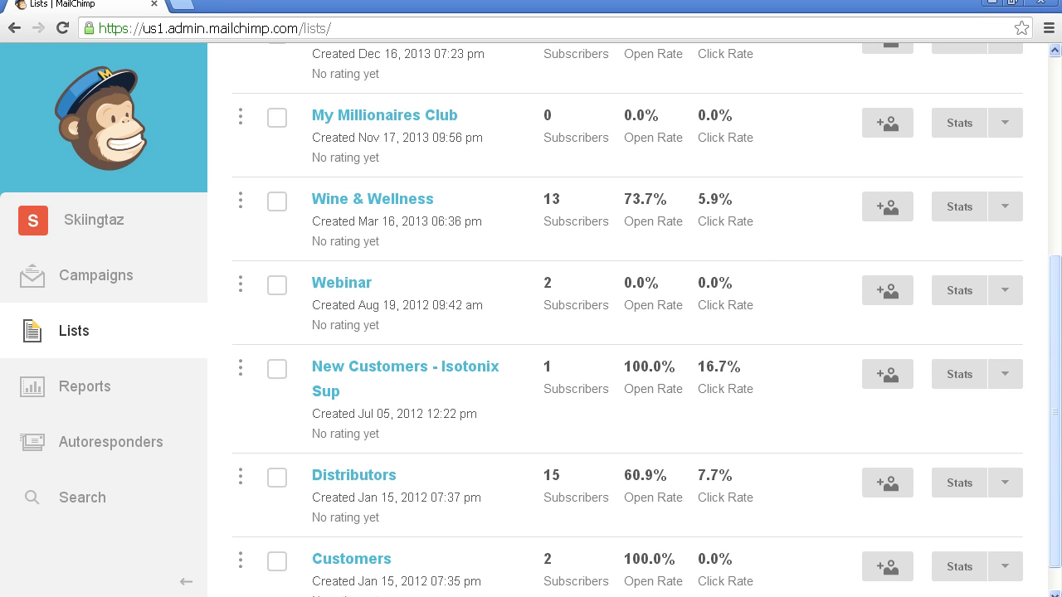
scroll(1056, 315, up, 1)
scroll(417, 122, up, 4)
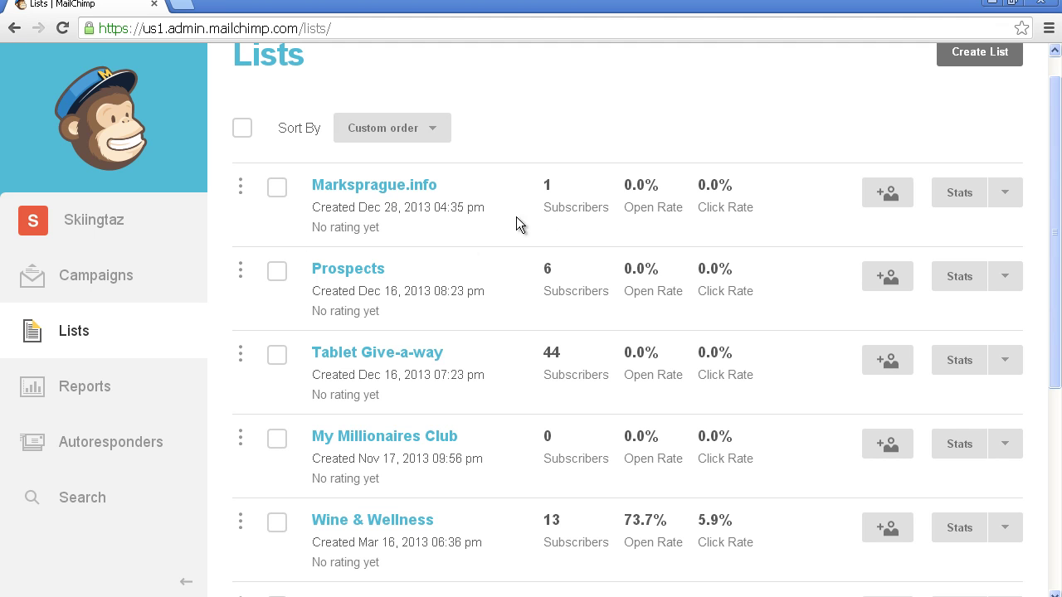
scroll(1057, 108, up, 1)
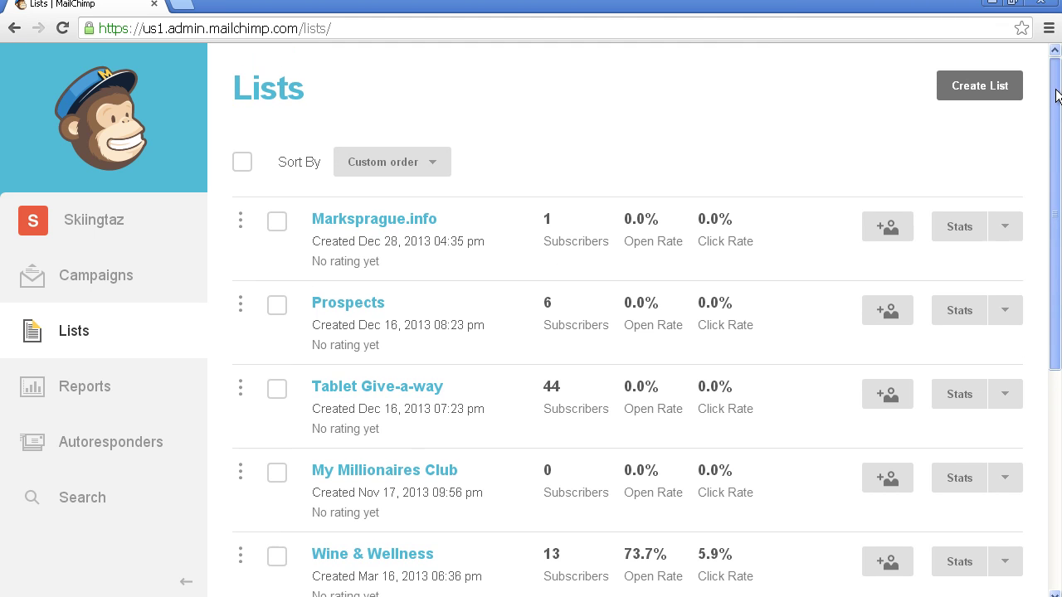
click(989, 87)
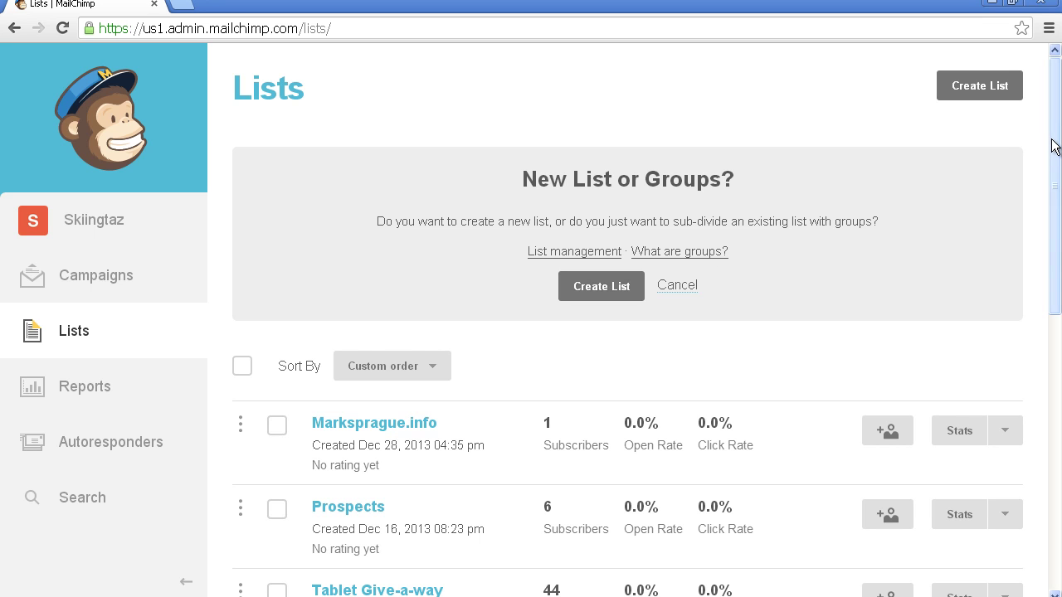
drag(1054, 141, 1037, 247)
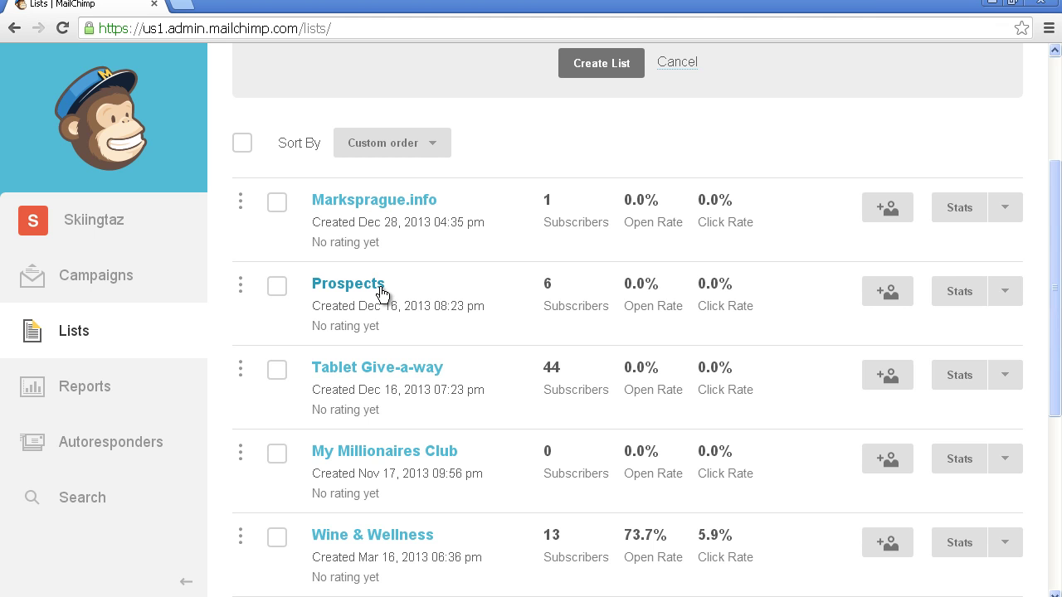
click(1055, 52)
Step: Create a new list named 'Facebook Group' with from name 'MAS Enterprise' and the company's info e-mail
click(592, 170)
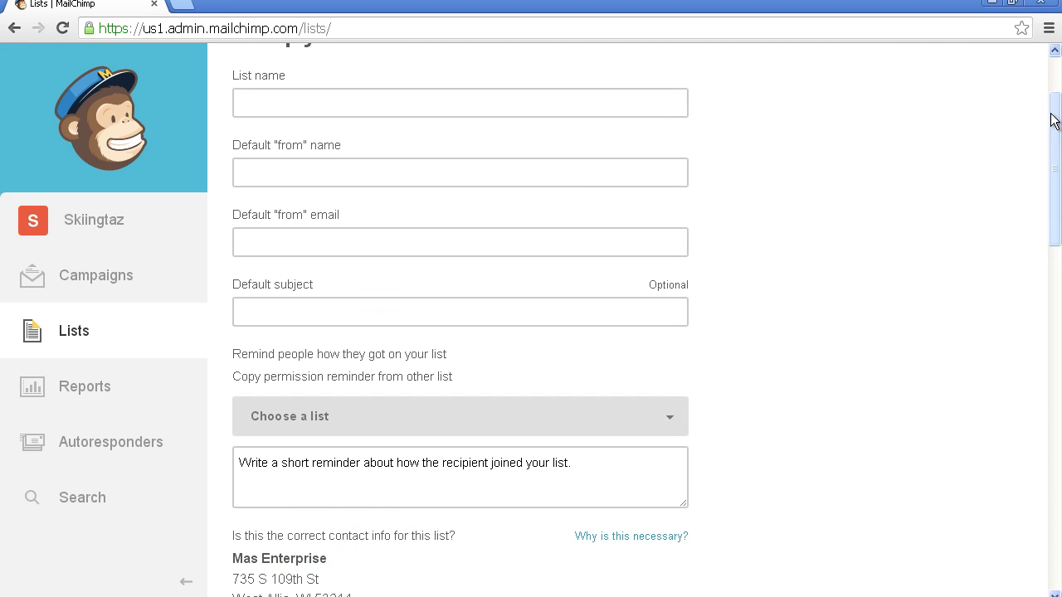
drag(1056, 118, 1055, 59)
click(612, 222)
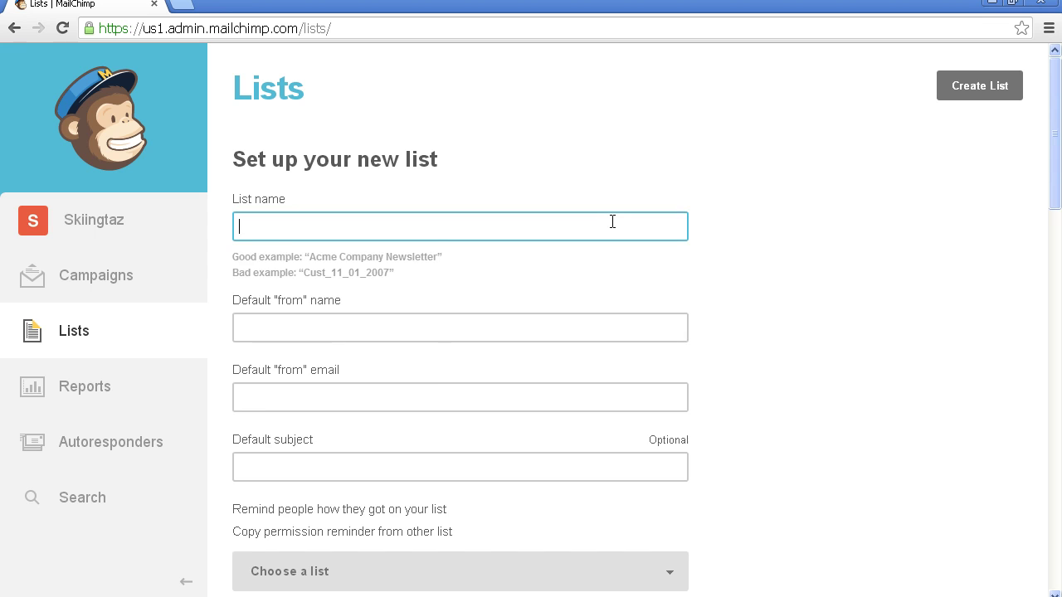
text(Fabe)
key(BackSpace)
key(BackSpace)
text(cebook Group)
key(Tab)
text(MAS Enterprise)
key(Tab)
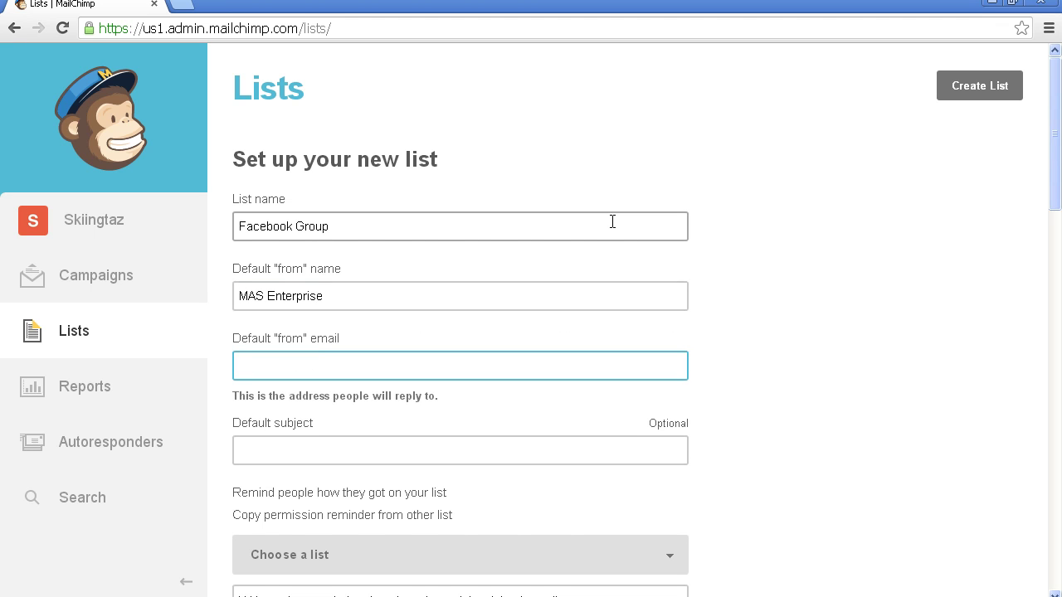
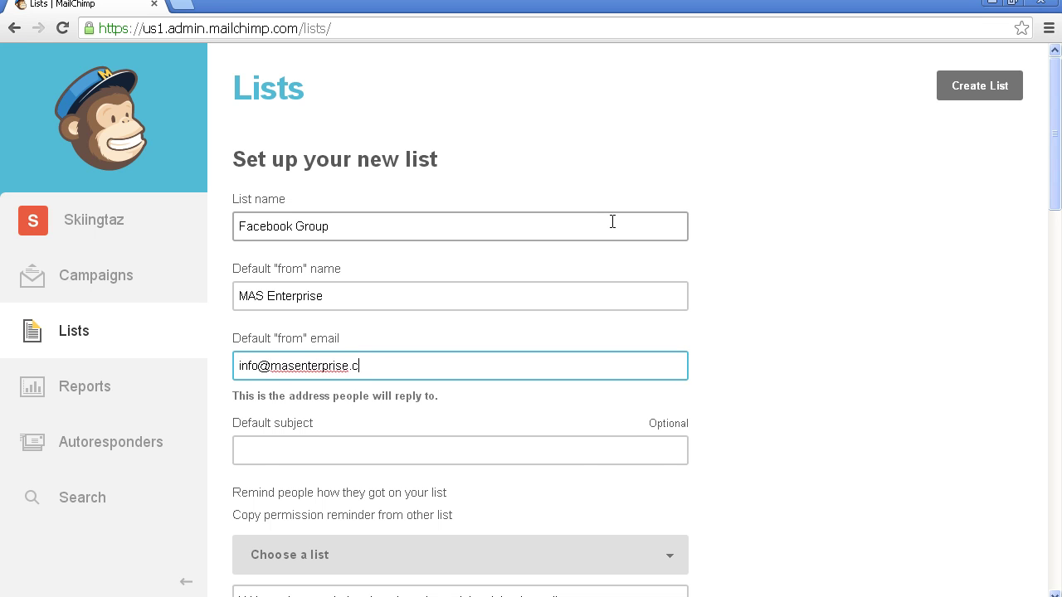
key(Tab)
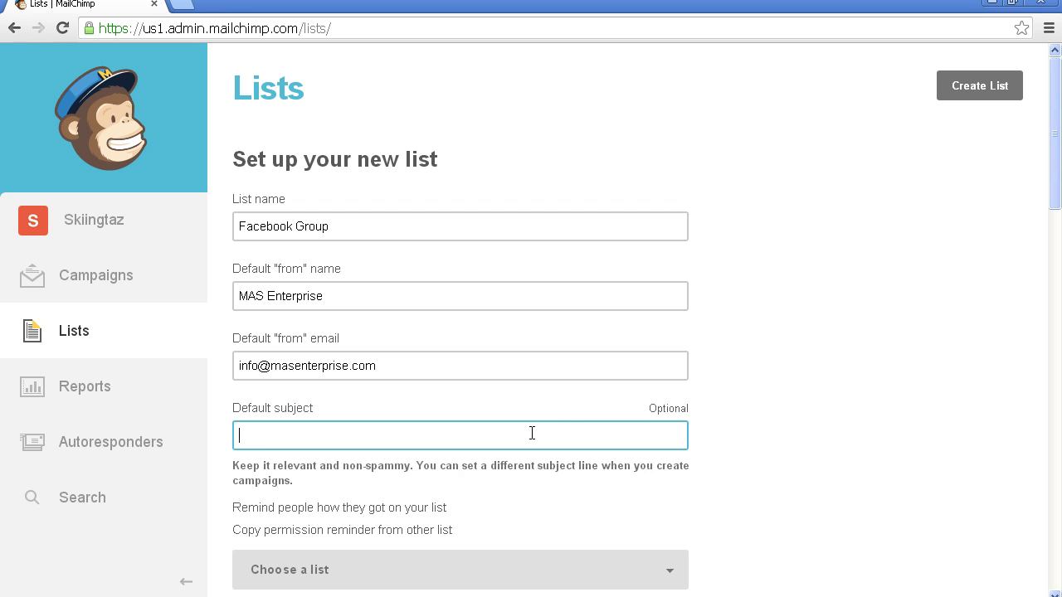
Step: Leave the default subject blank and skip copying a reminder from another list
click(532, 433)
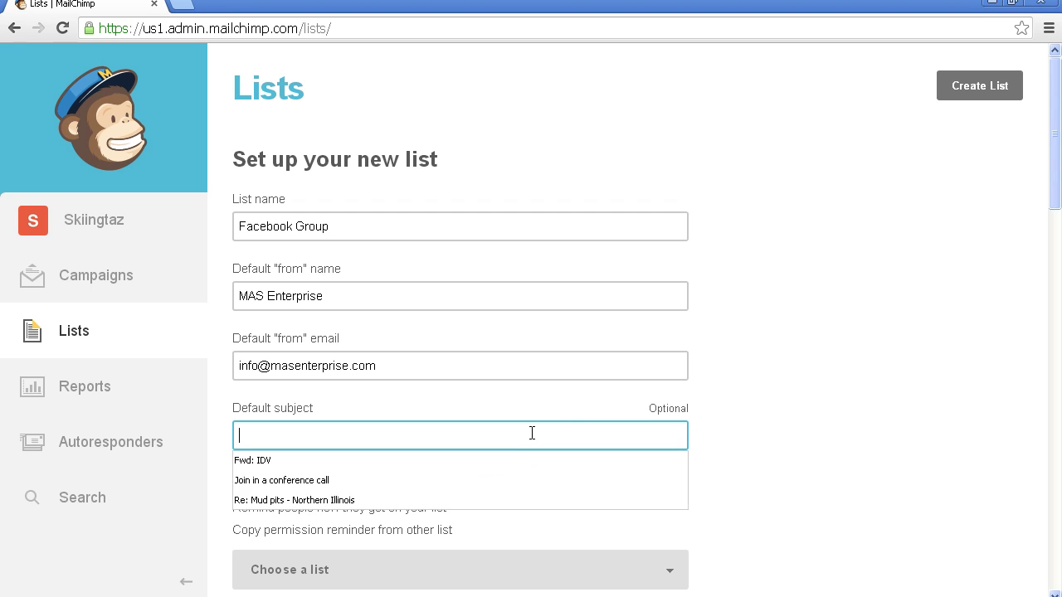
click(764, 406)
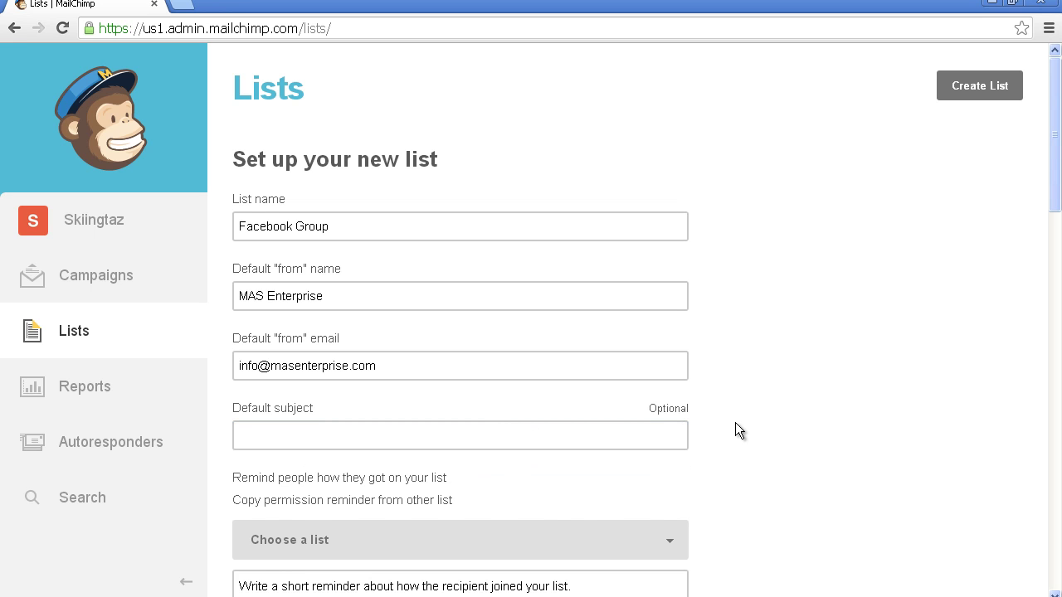
click(638, 436)
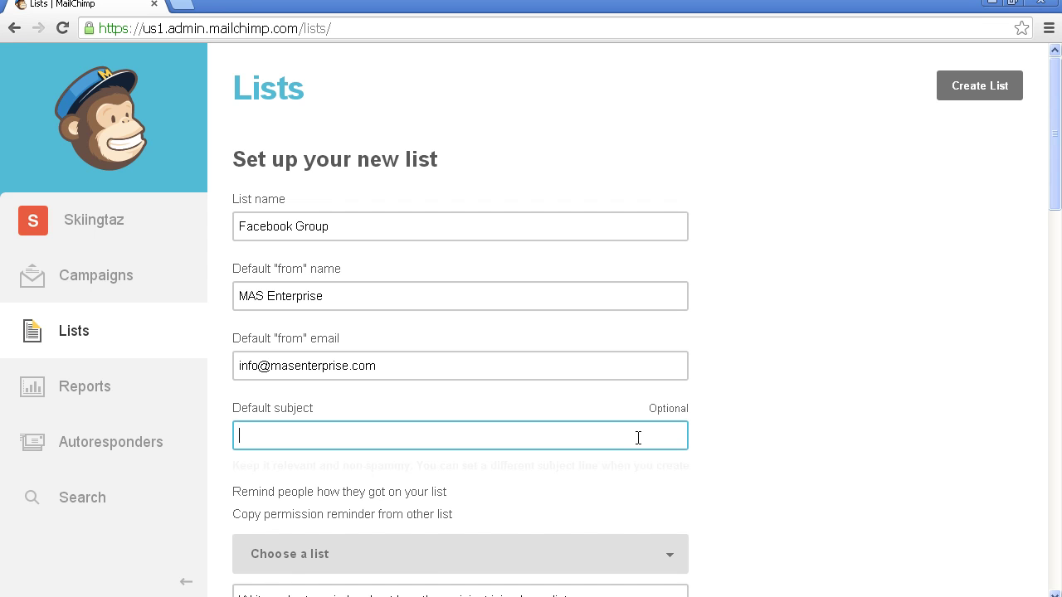
click(759, 440)
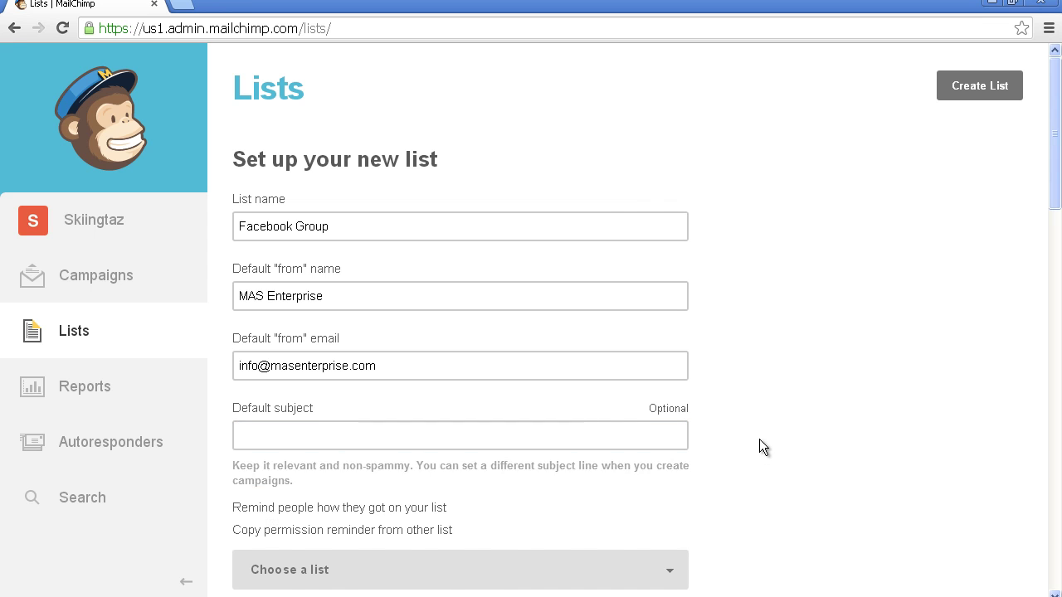
drag(1055, 208, 1029, 274)
click(478, 382)
click(667, 330)
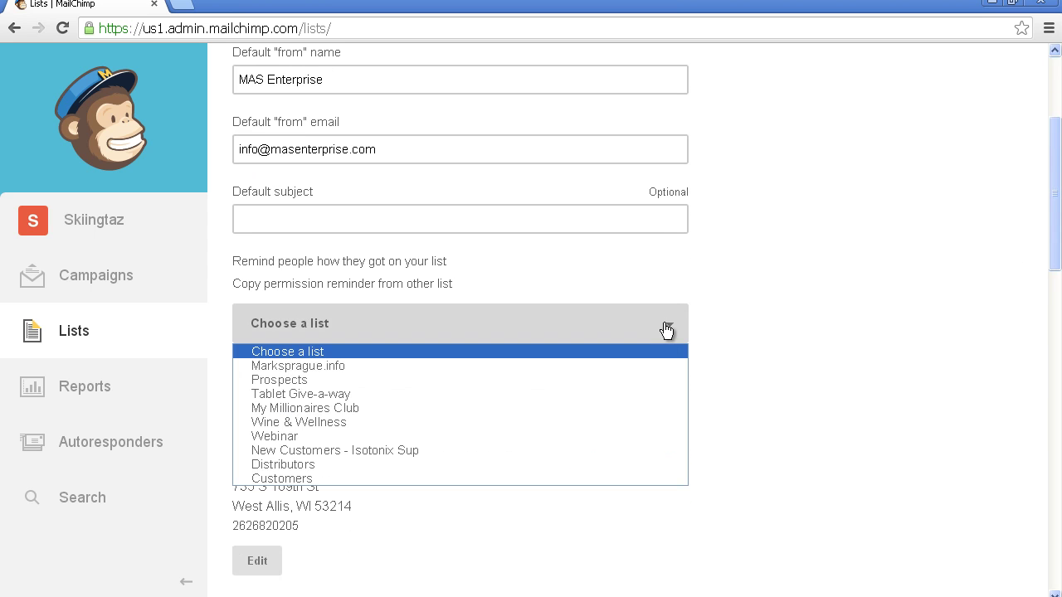
click(658, 348)
Step: Enter the permission reminder 'You entered your info on our Facebook Page'
click(586, 398)
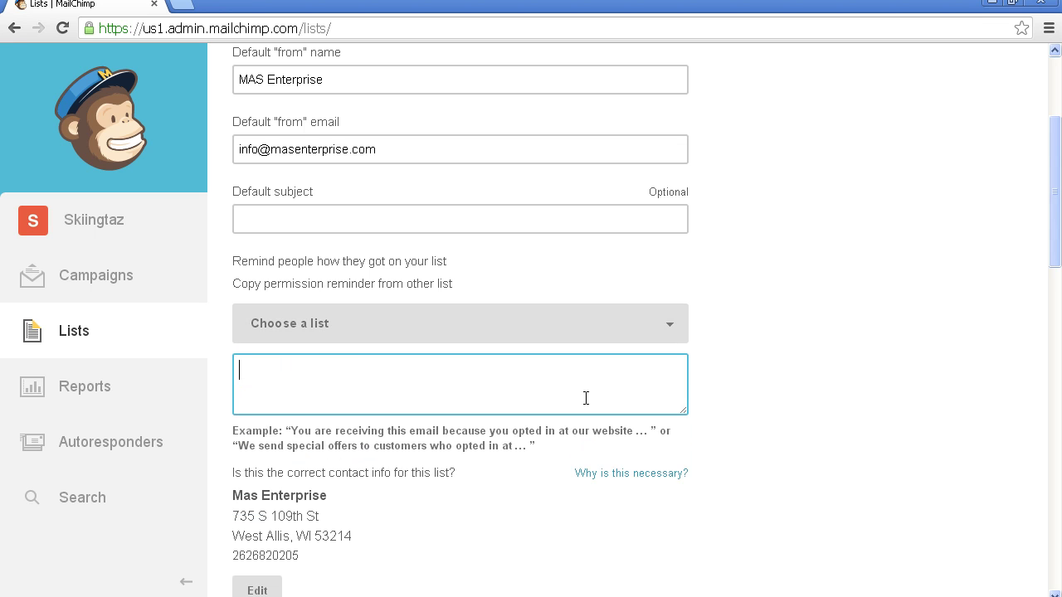
text(You entered your inofo)
key(BackSpace)
key(BackSpace)
key(BackSpace)
key(BackSpace)
text(fo on our Facebook Page)
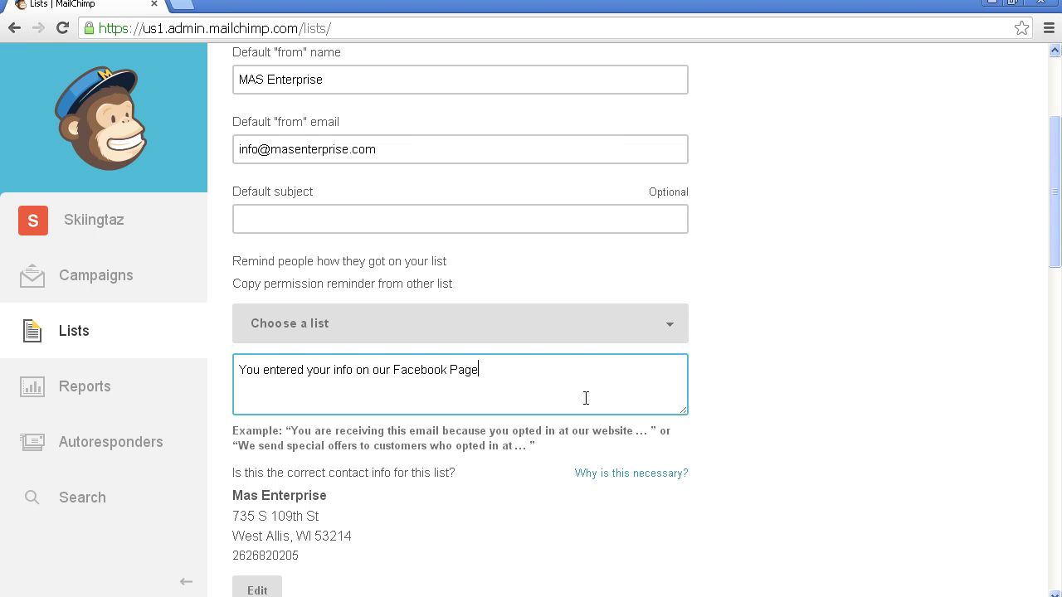
key(Tab)
Step: Save the new Facebook Group list's settings to create the list
drag(1057, 237, 1043, 321)
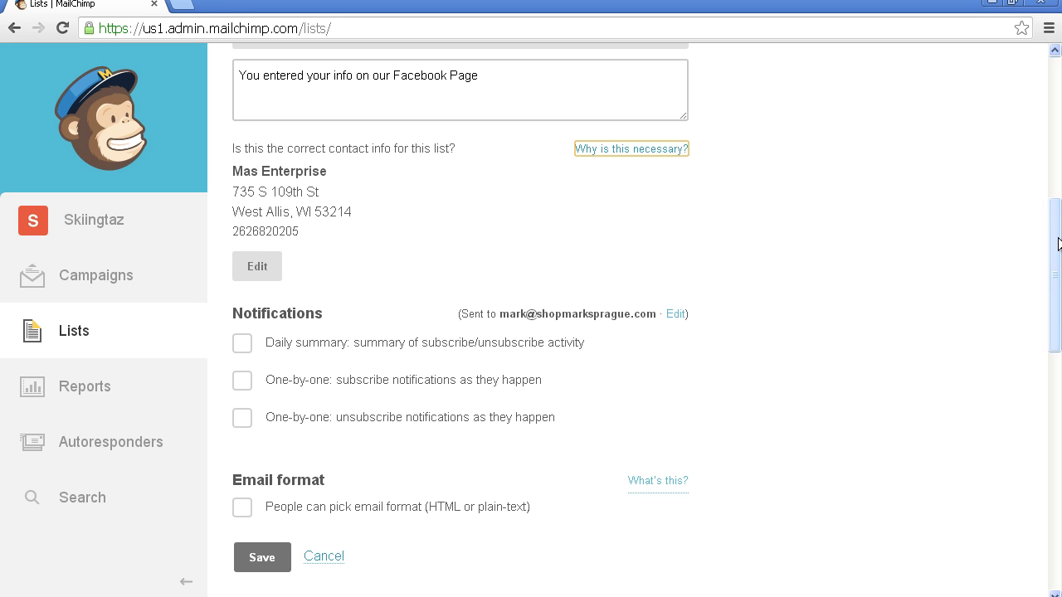
drag(1056, 243, 1052, 268)
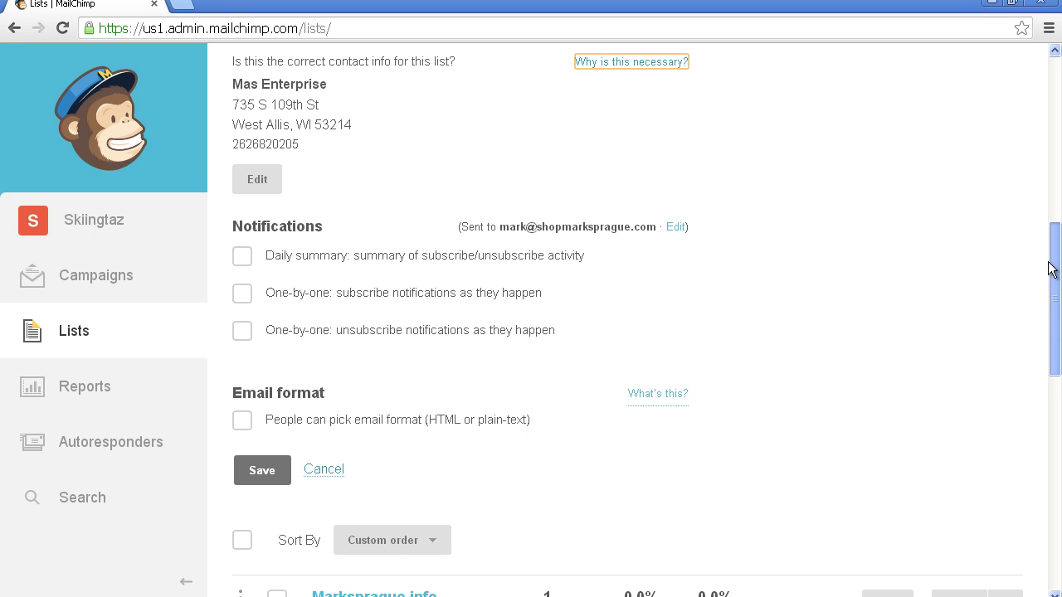
drag(1052, 268, 1047, 298)
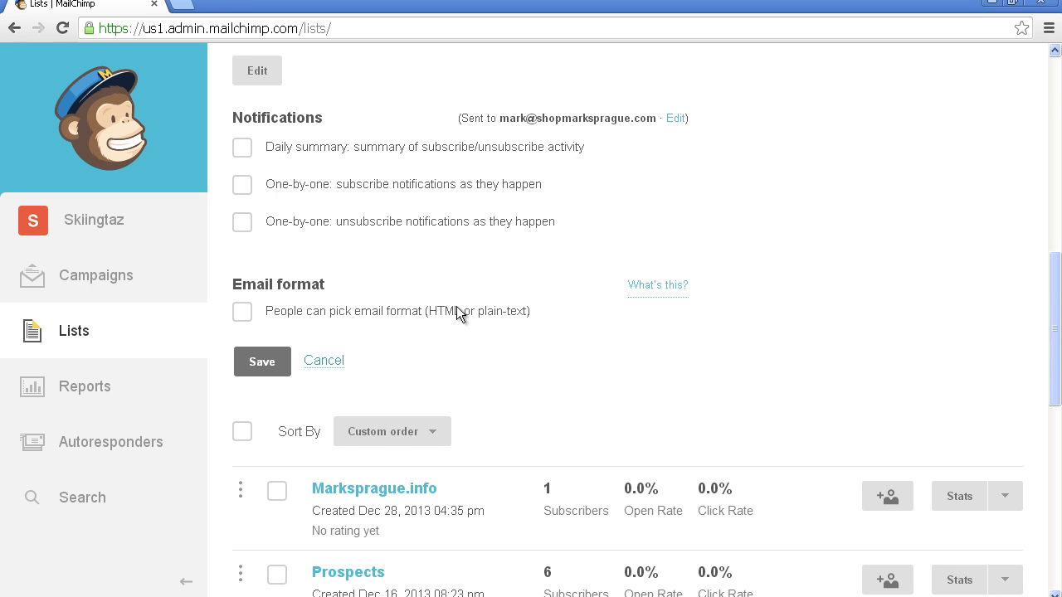
click(286, 370)
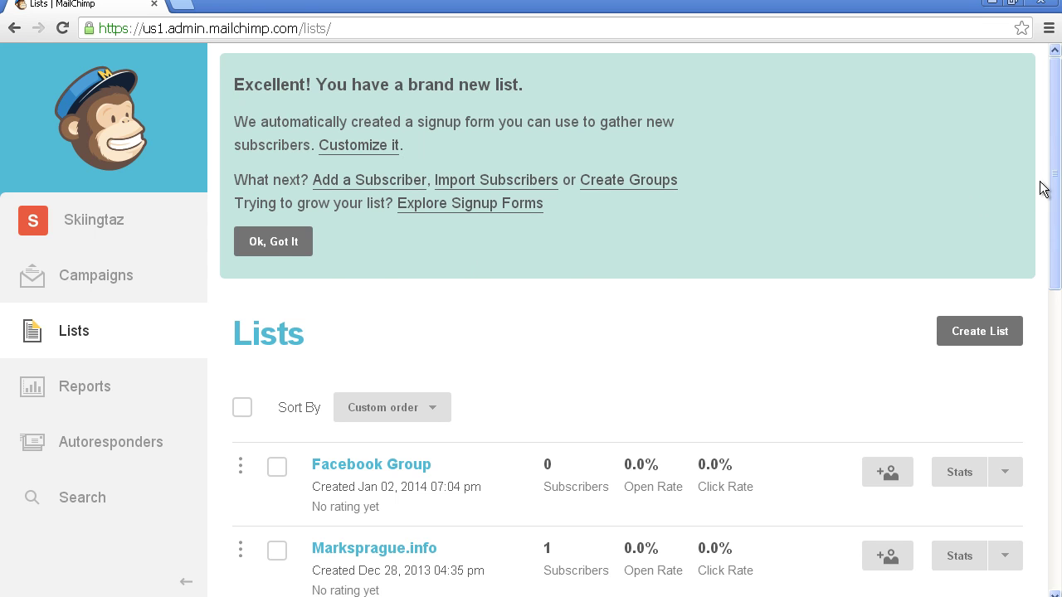
Step: Open the empty Facebook Group list and show its Add subscribers options
drag(1045, 183, 1047, 250)
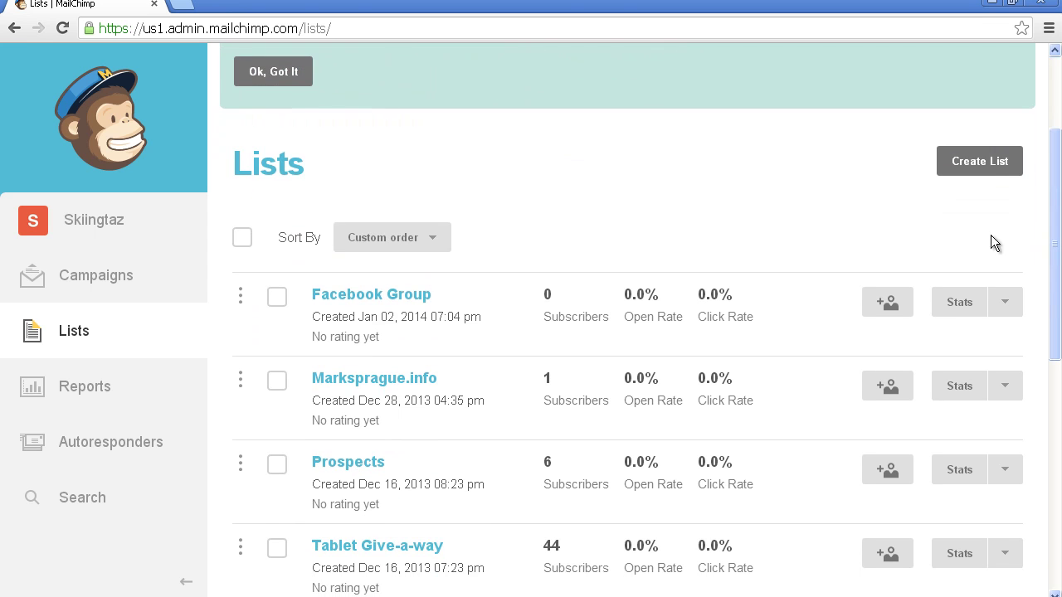
click(418, 296)
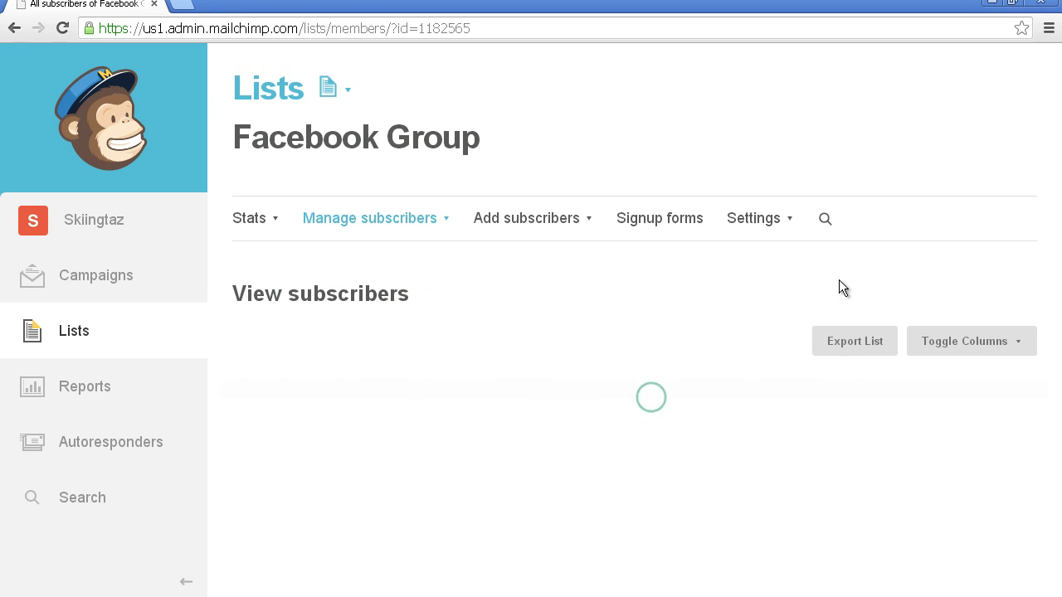
drag(1054, 177, 1051, 255)
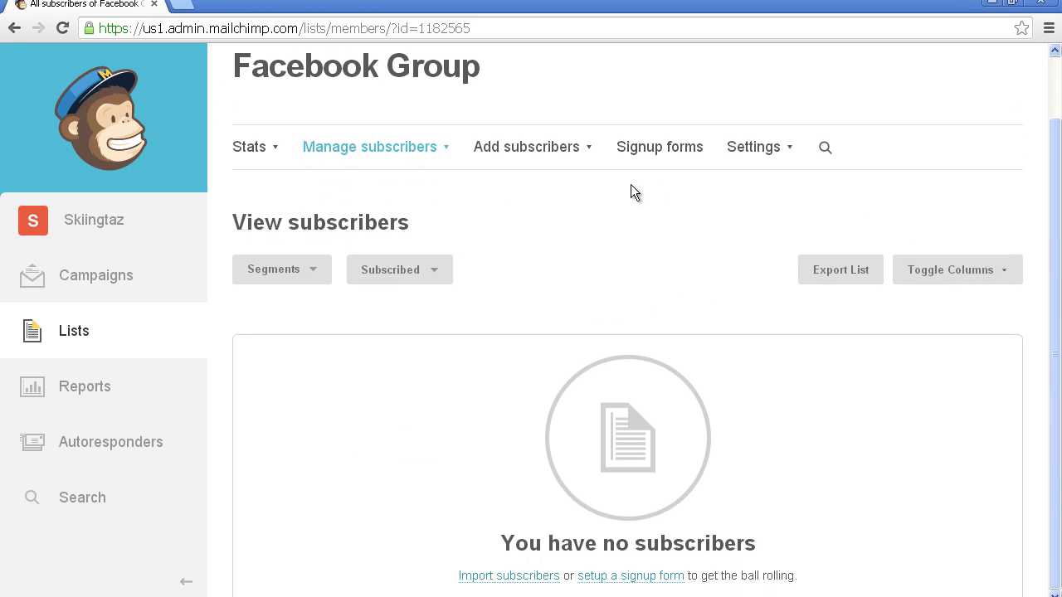
click(591, 150)
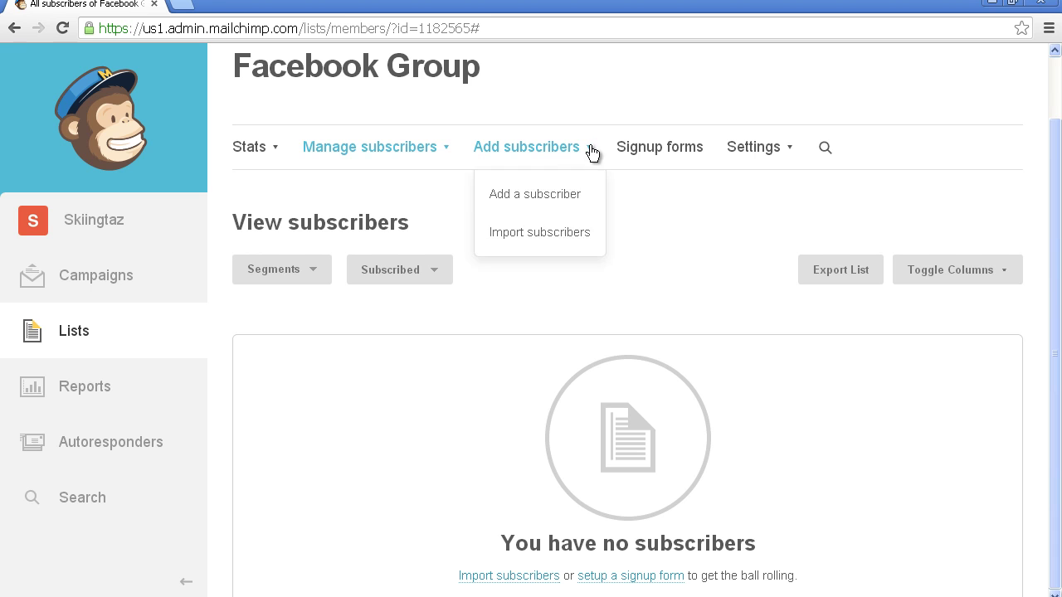
Step: Browse the subscriber import sources, then switch to the Facebook Group list's Signup forms page
click(566, 220)
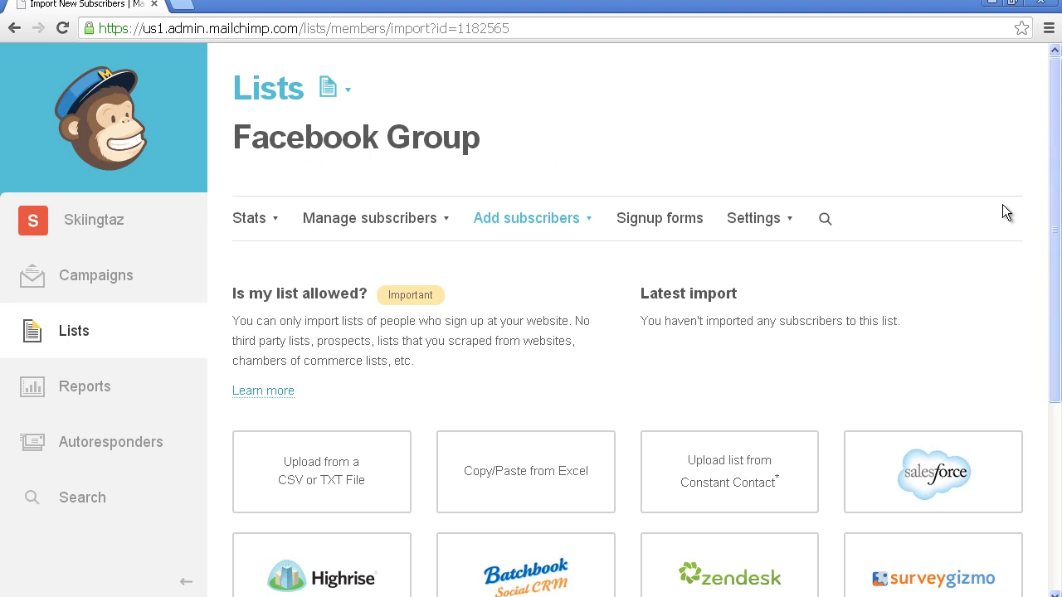
scroll(1041, 249, down, 3)
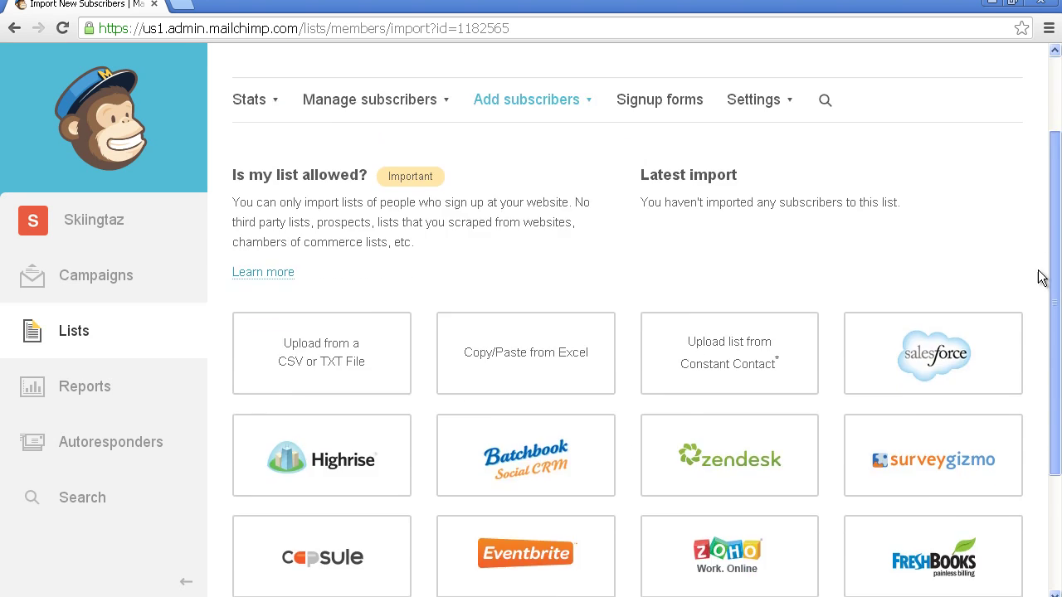
scroll(1022, 341, down, 1)
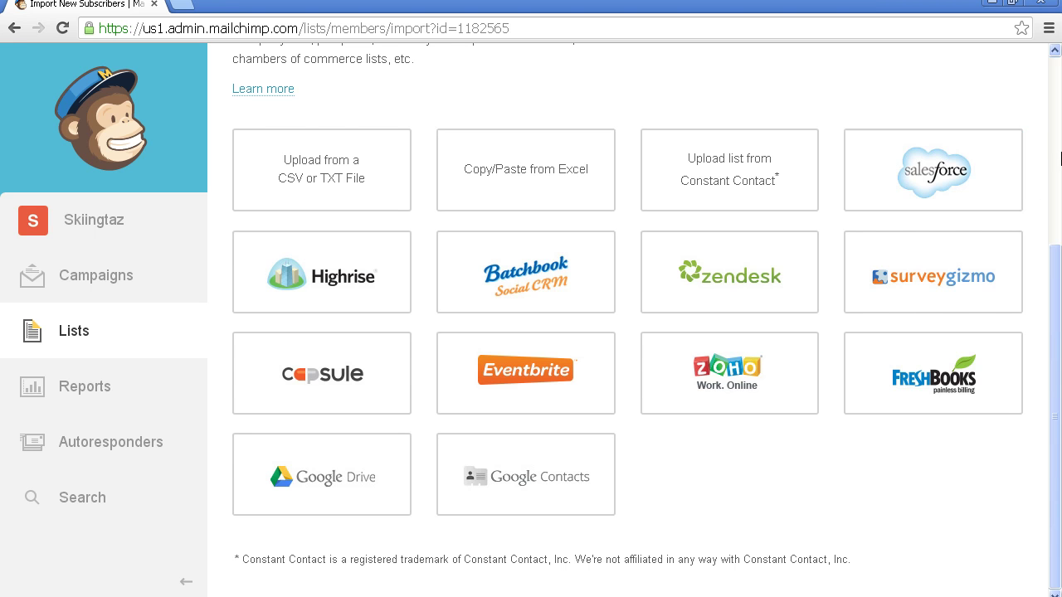
scroll(1059, 133, up, 4)
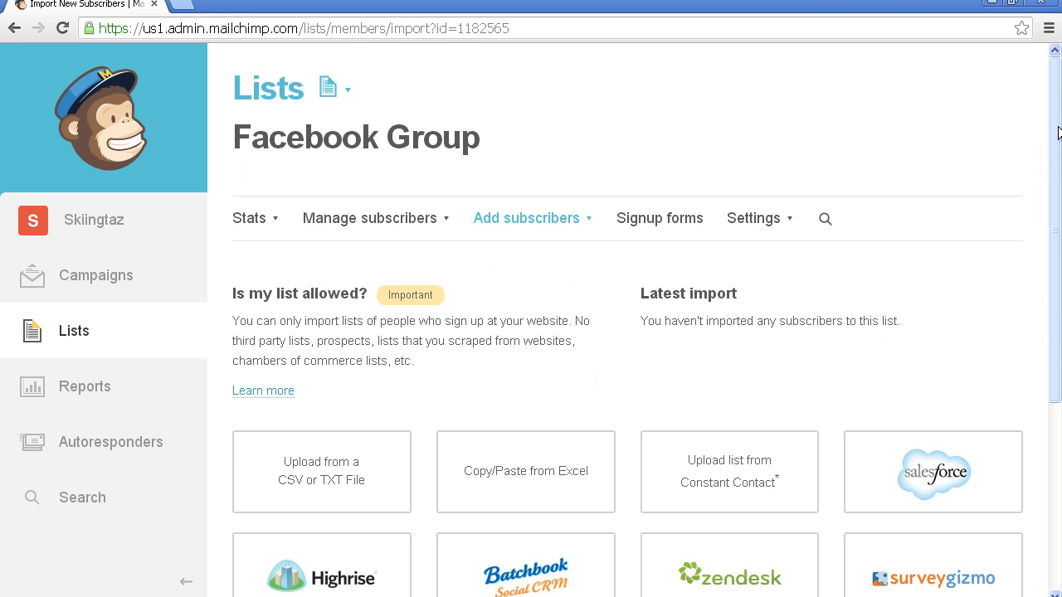
click(684, 224)
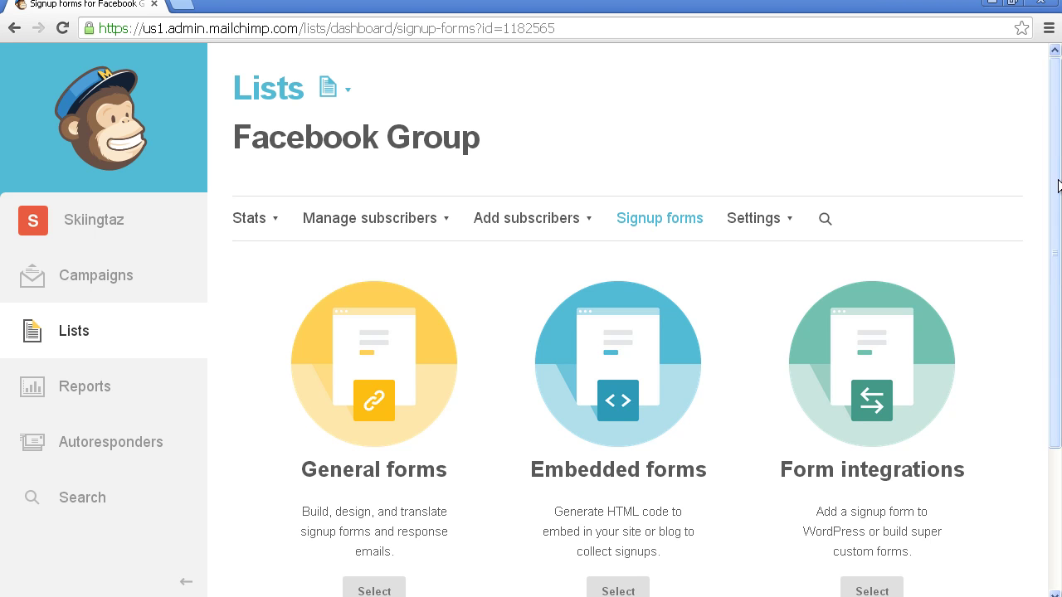
Step: Open Learn more for the Facebook signup form in a new tab, then the account menu
drag(1059, 200, 1042, 352)
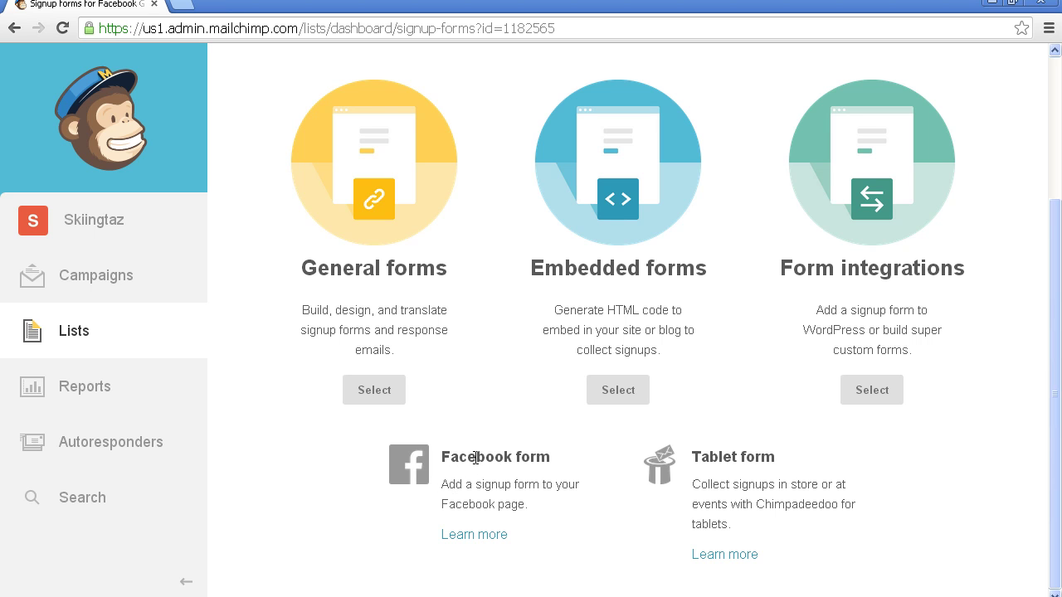
click(489, 536)
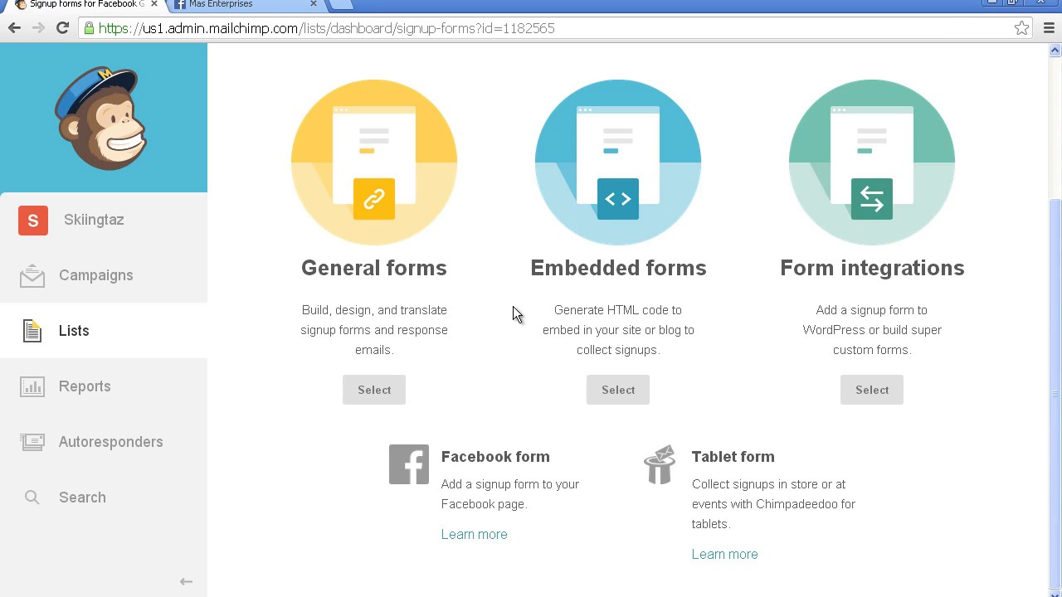
click(117, 230)
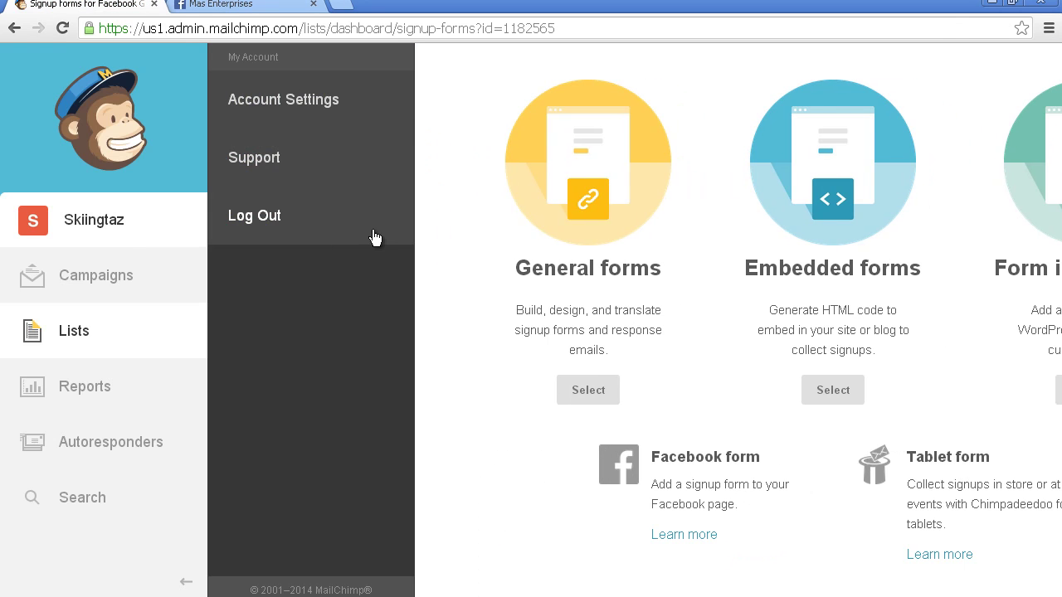
Step: Under Integrations, link Facebook to the Facebook Group list with a 'Sign up to our Email List' tab, and save
click(298, 104)
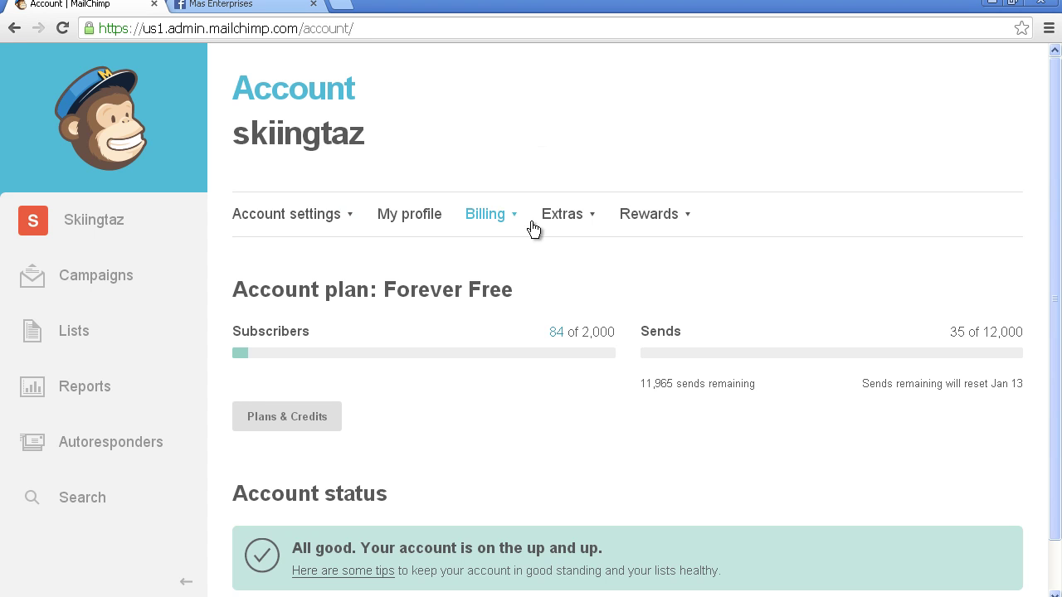
click(569, 217)
click(577, 255)
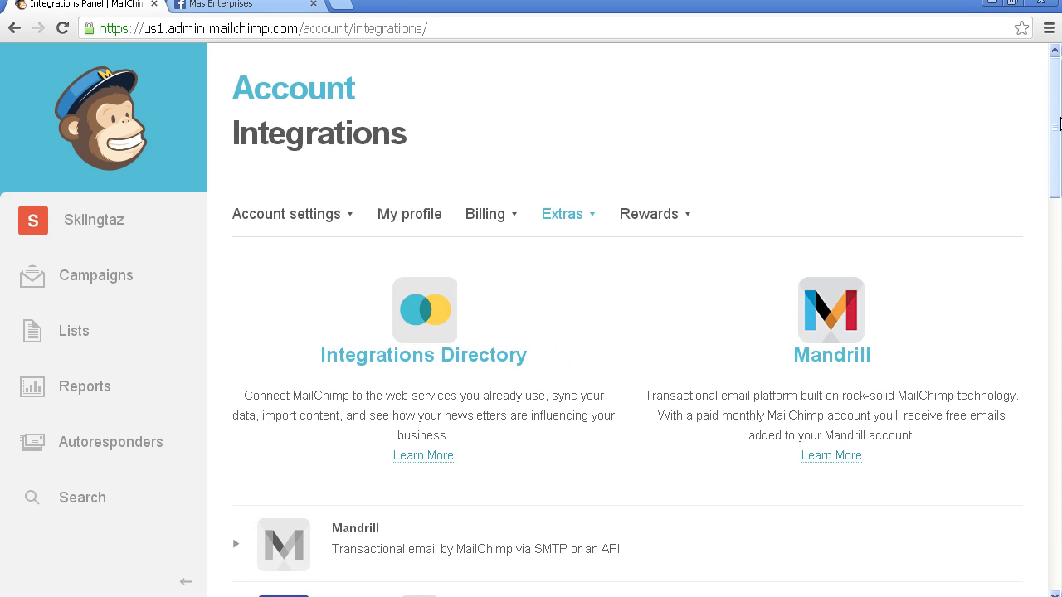
scroll(482, 275, down, 4)
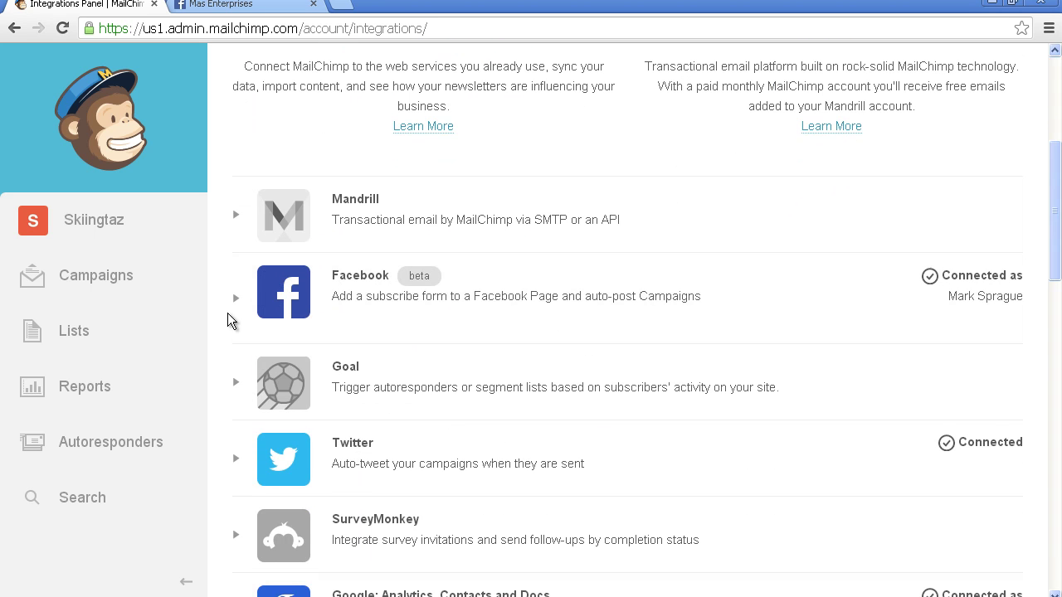
click(238, 299)
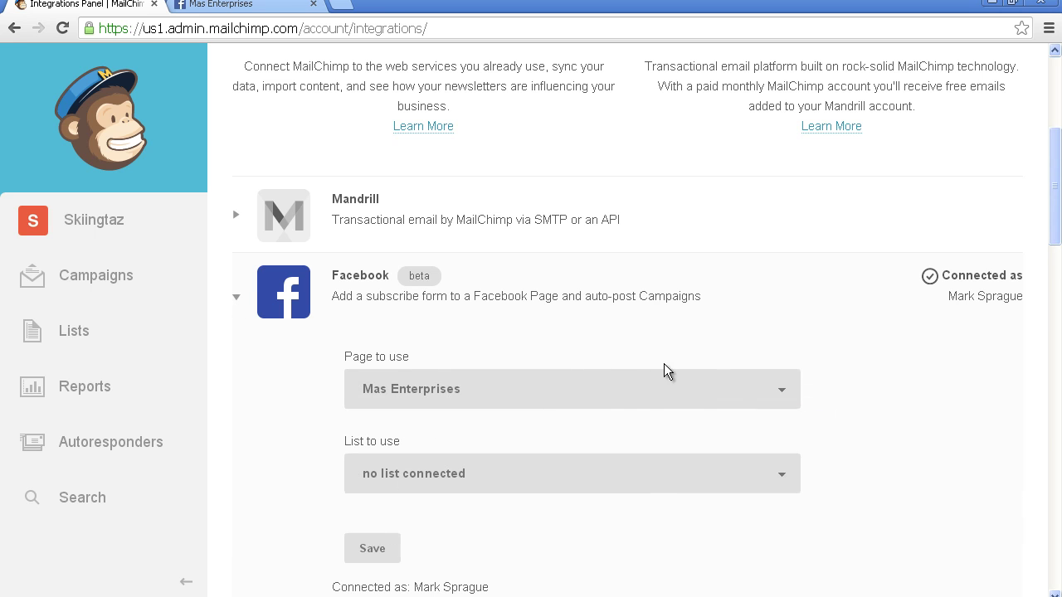
click(785, 476)
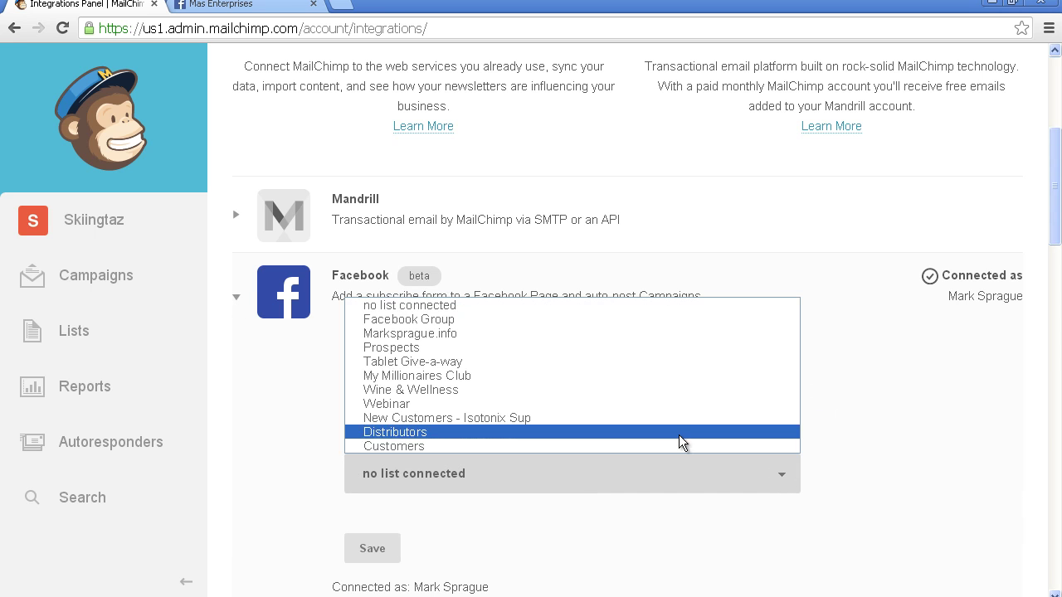
click(638, 326)
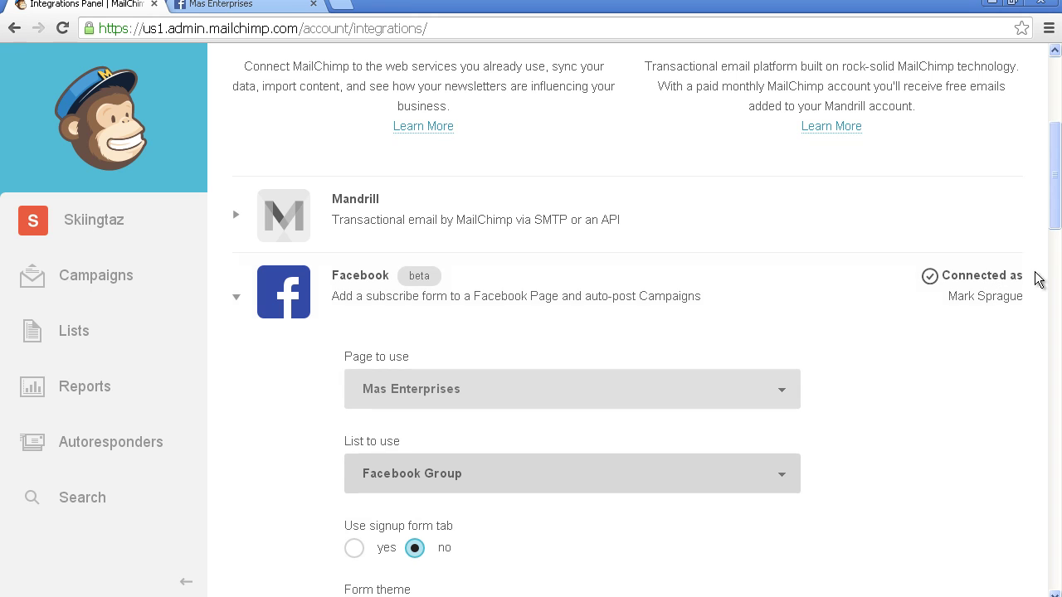
click(353, 549)
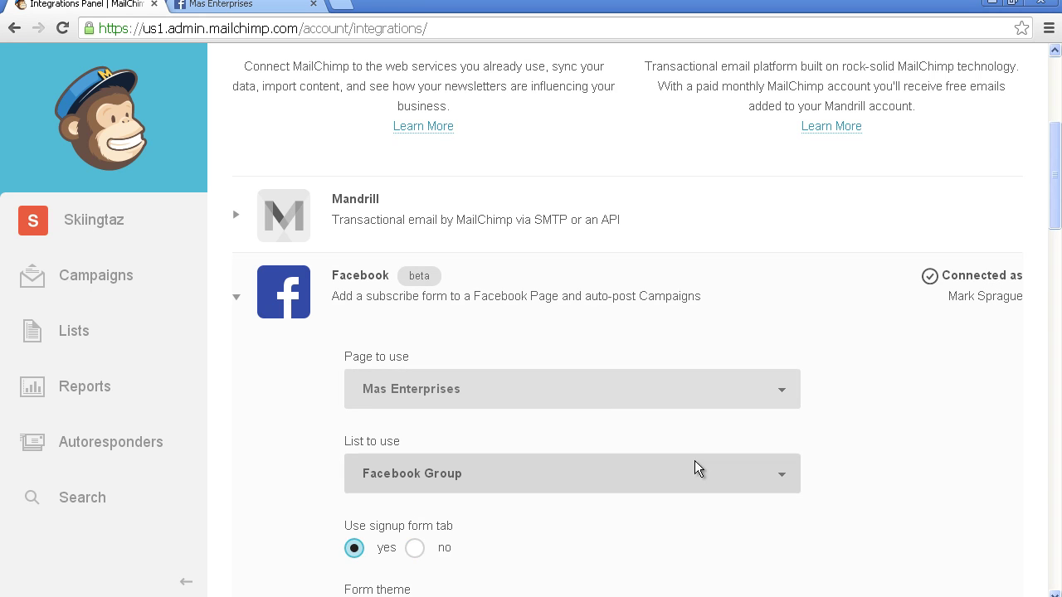
drag(1052, 153, 1054, 220)
click(594, 395)
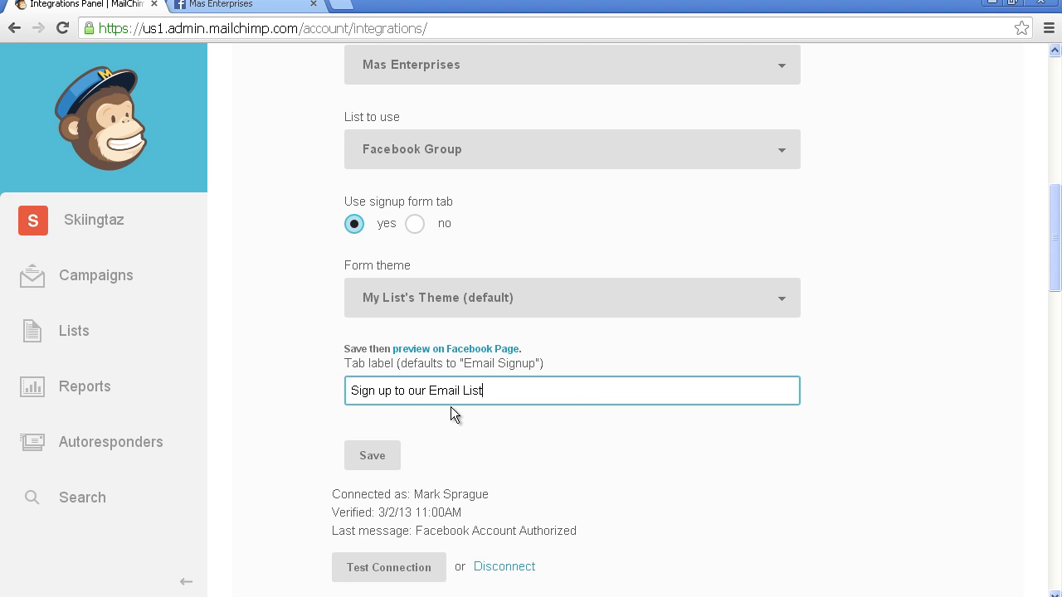
click(372, 452)
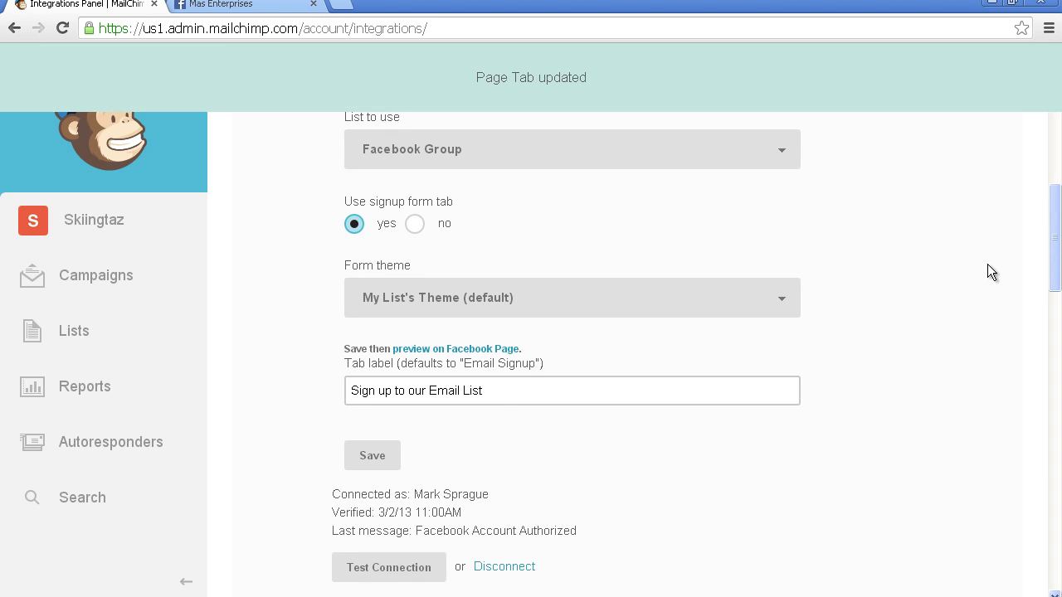
Step: Double-check the selected Facebook page and connected list, leaving both unchanged
scroll(830, 207, up, 2)
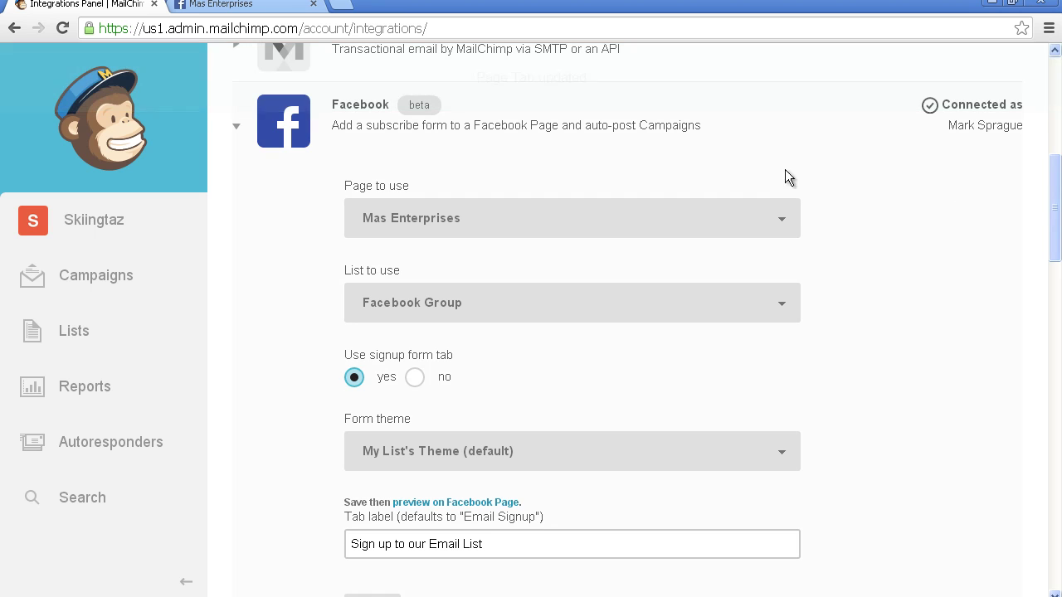
click(778, 218)
click(779, 217)
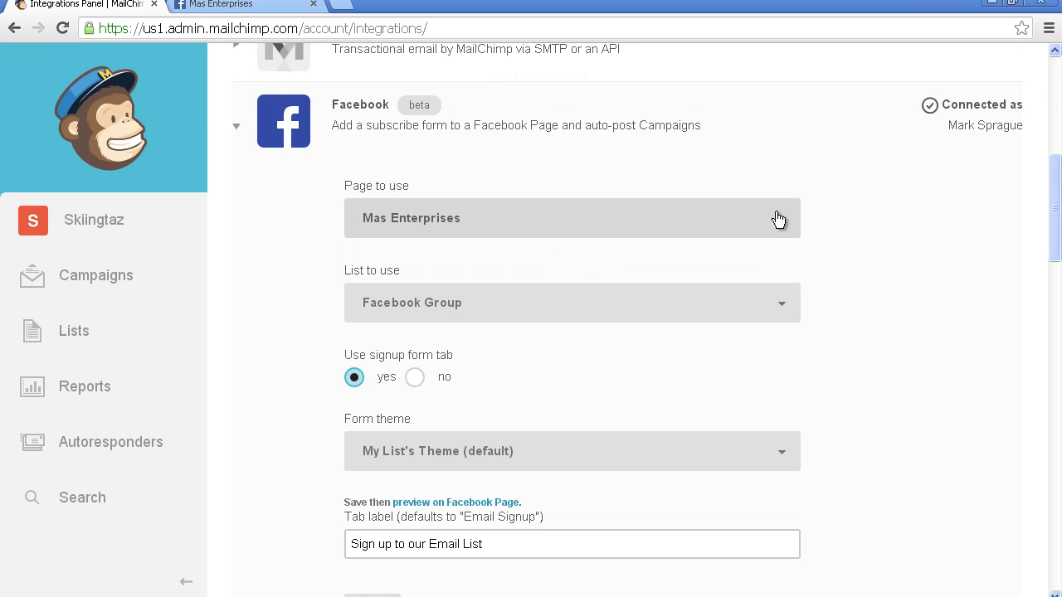
click(794, 302)
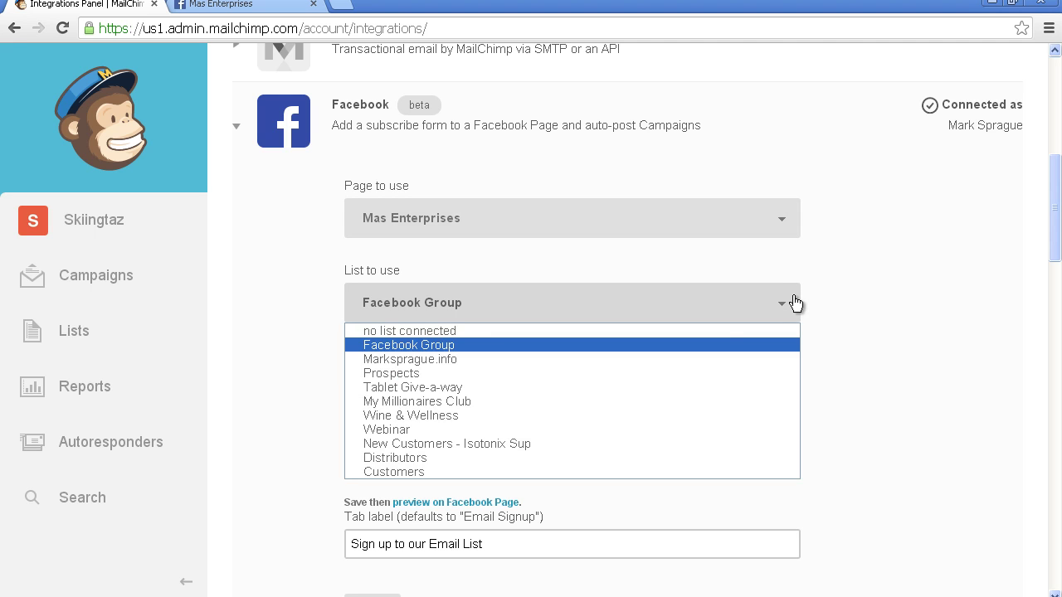
click(790, 307)
click(789, 308)
click(789, 308)
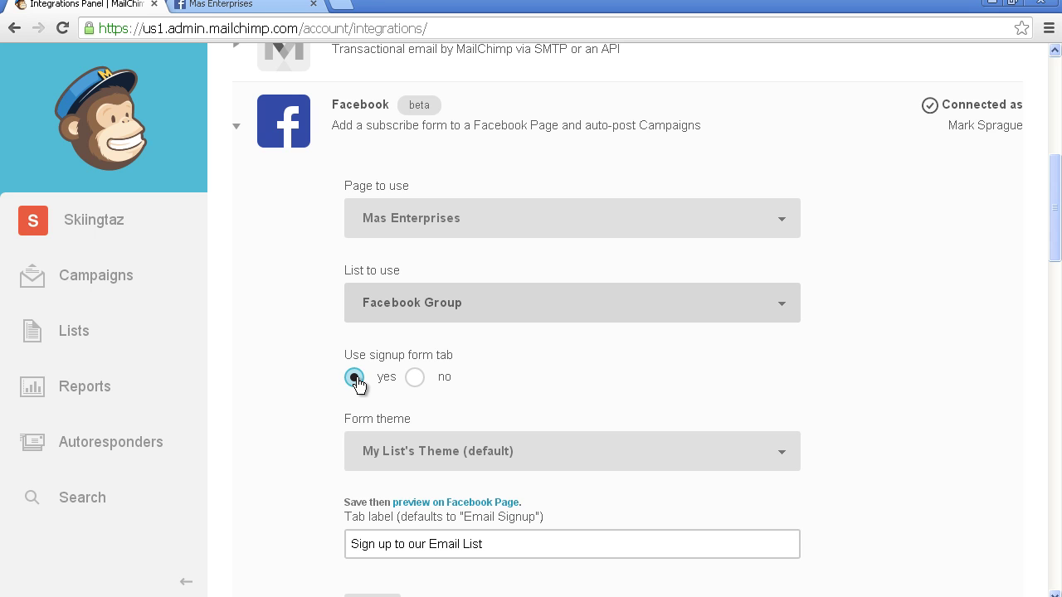
click(267, 8)
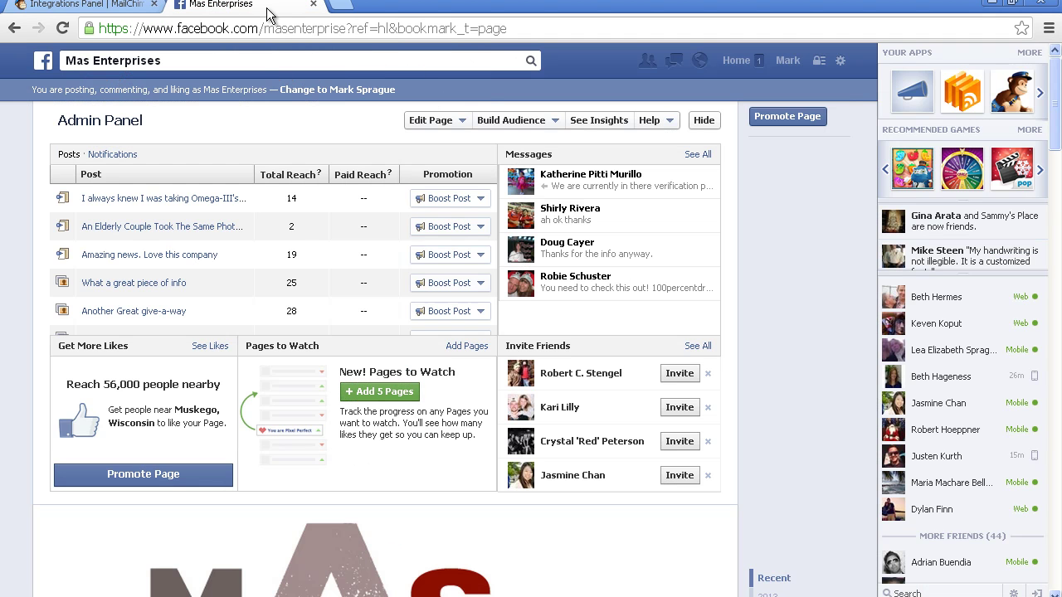
Step: View the Mas Enterprises page's 'Sign up to our Email List' form, then return to MailChimp's Lists
click(43, 60)
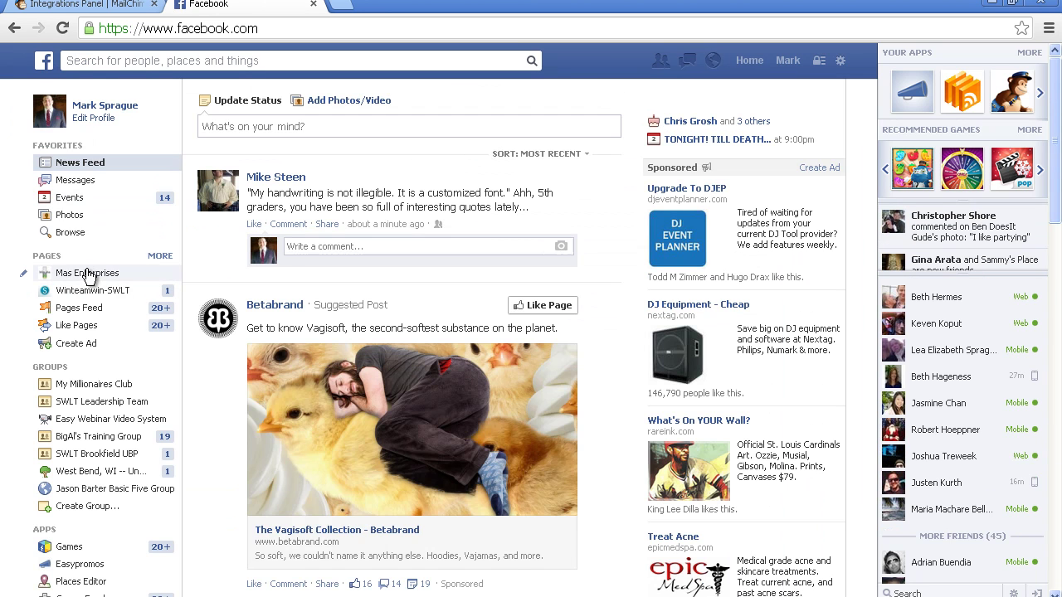
click(86, 275)
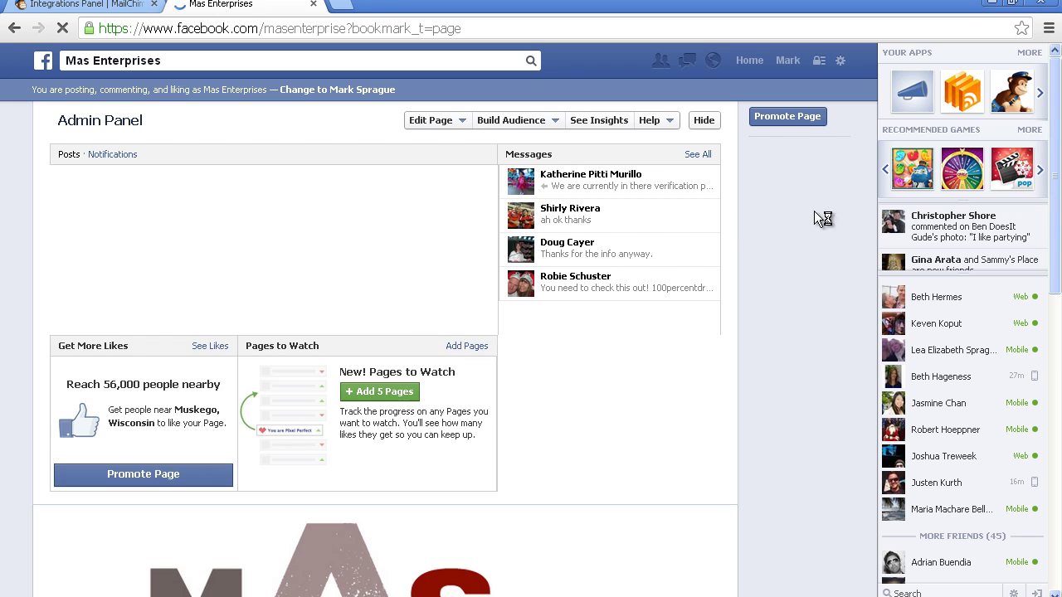
drag(1055, 161, 1048, 239)
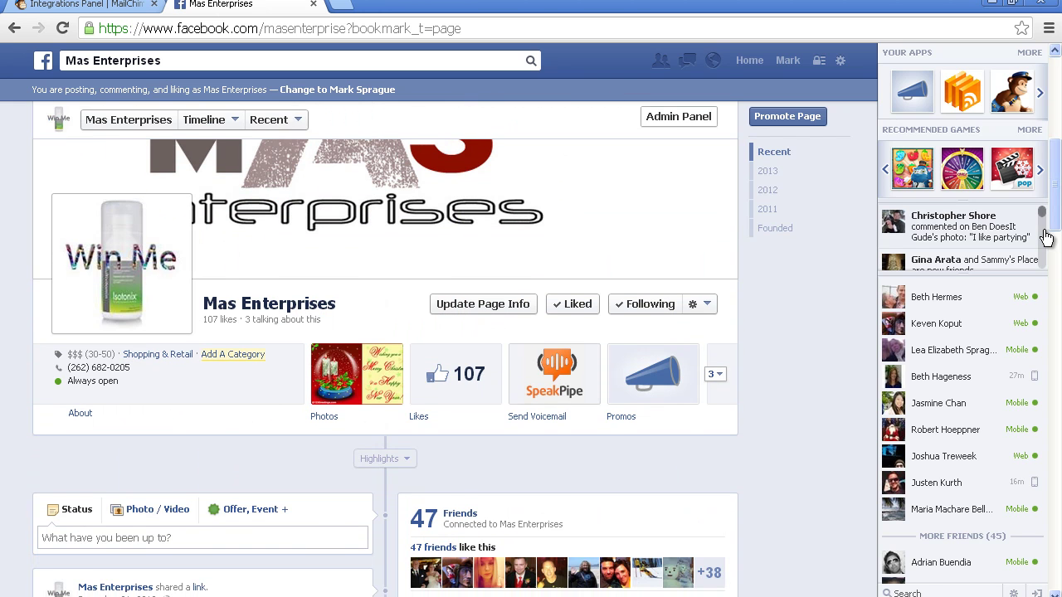
click(716, 376)
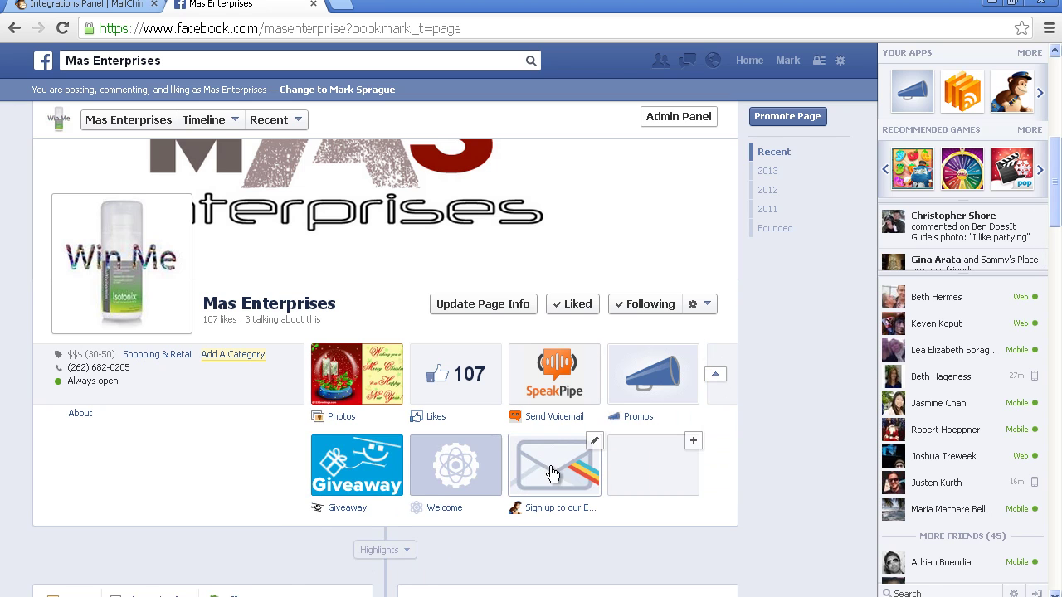
click(576, 473)
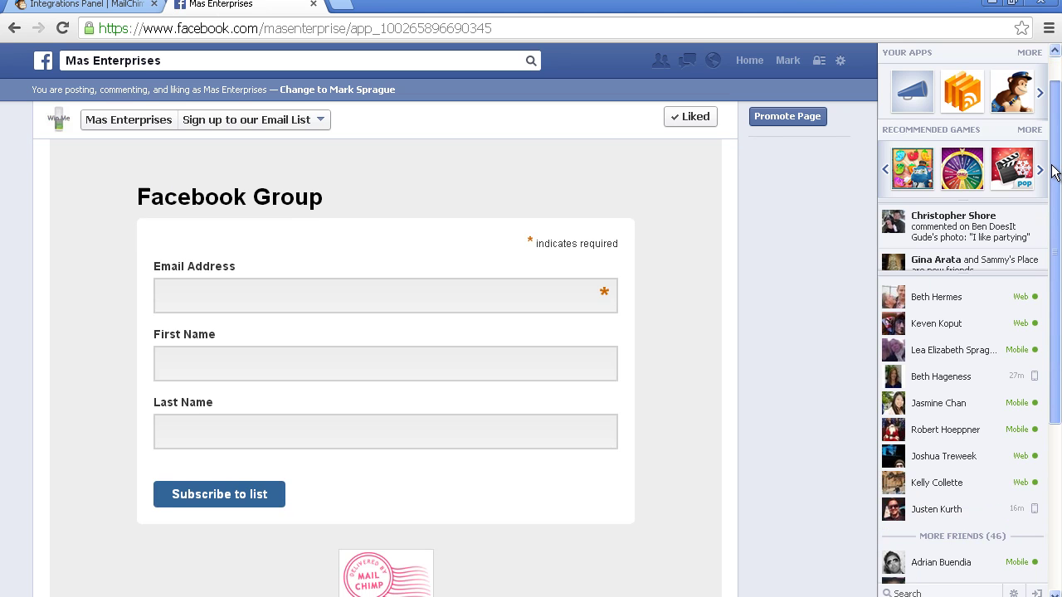
drag(1053, 159, 1054, 188)
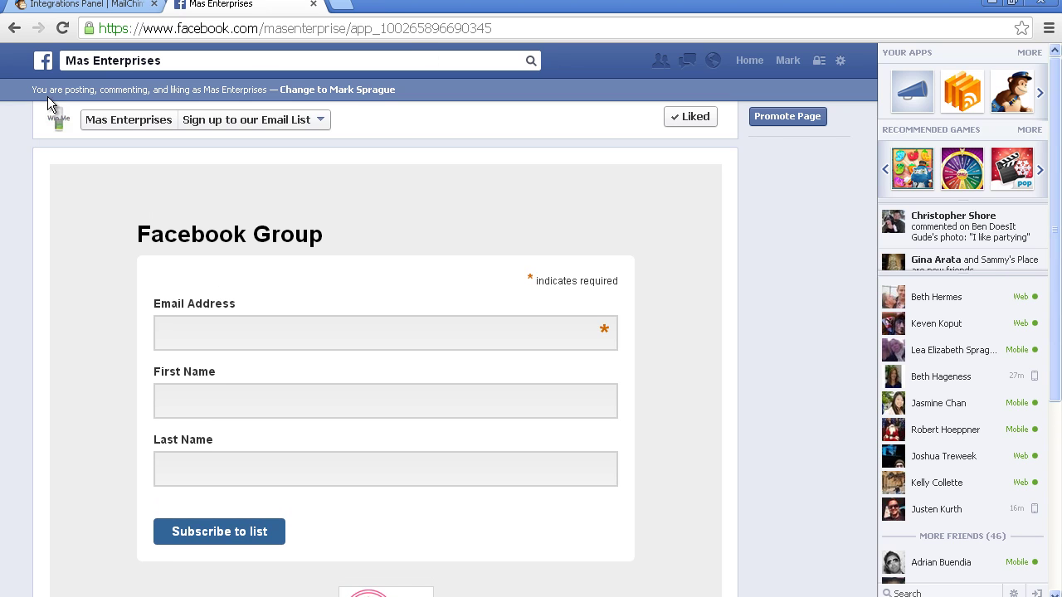
click(111, 7)
click(70, 332)
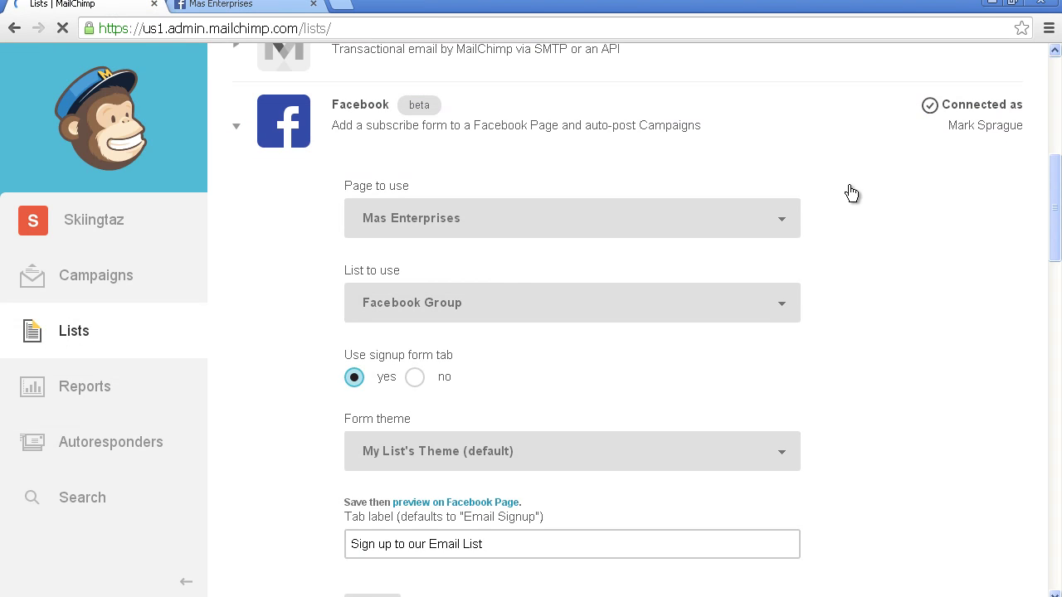
Step: Close the Facebook page and bring up the Facebook Group list's embedded signup form code
click(313, 5)
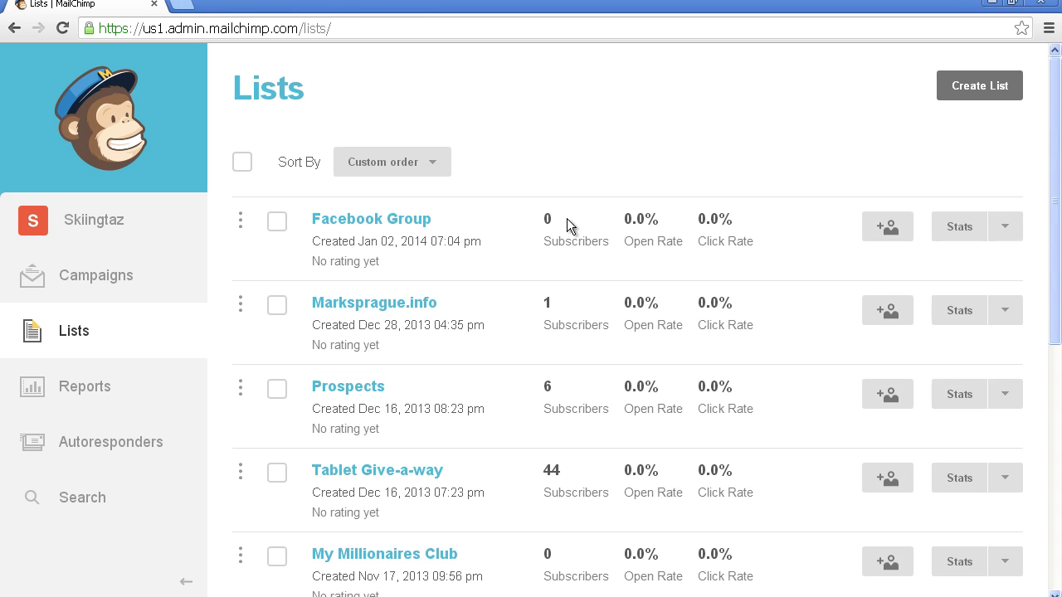
click(1005, 226)
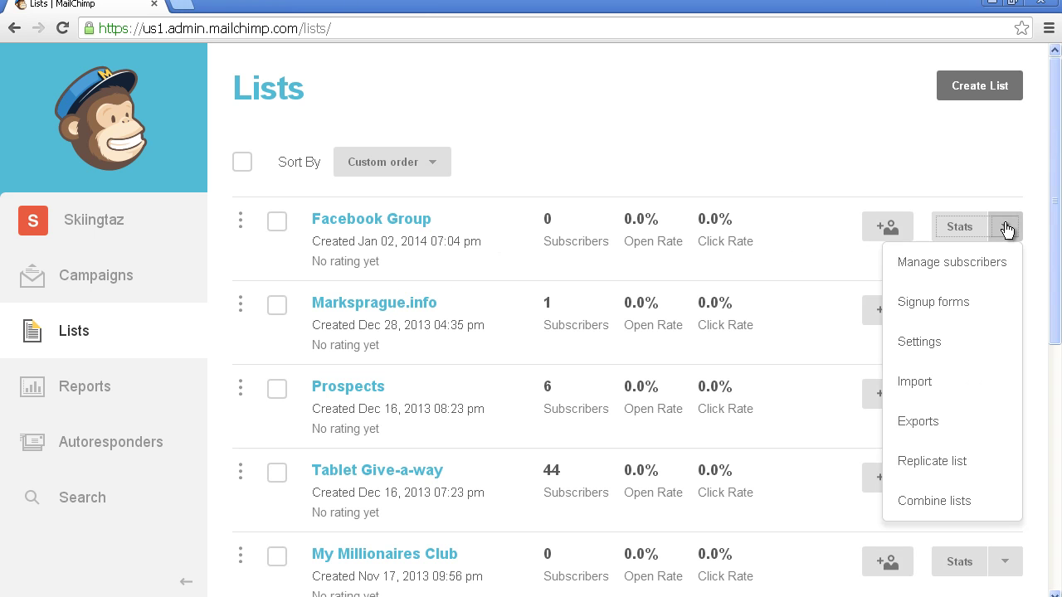
click(926, 306)
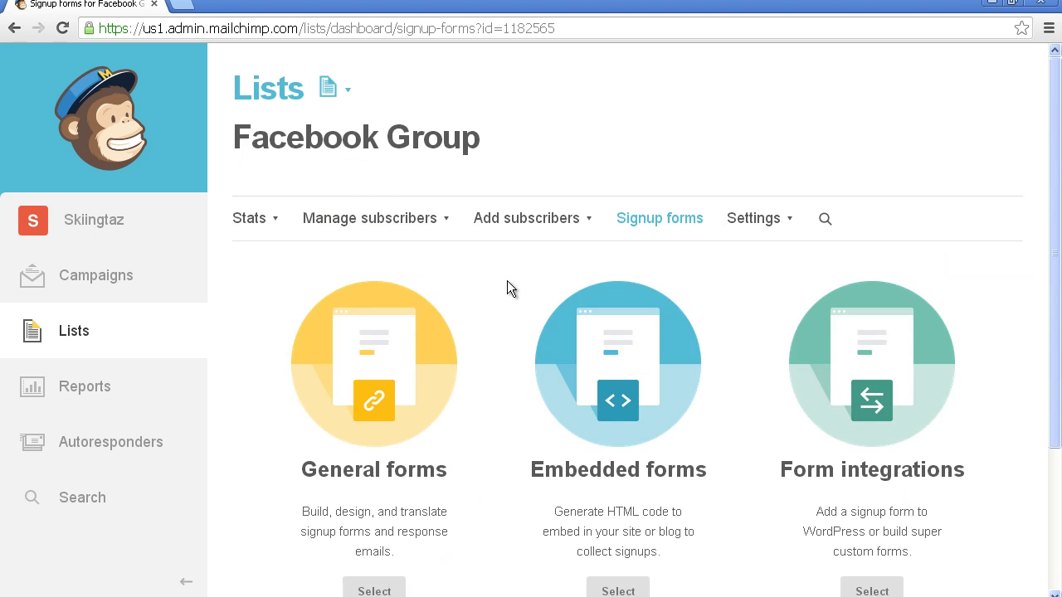
drag(1054, 179, 1043, 282)
click(618, 449)
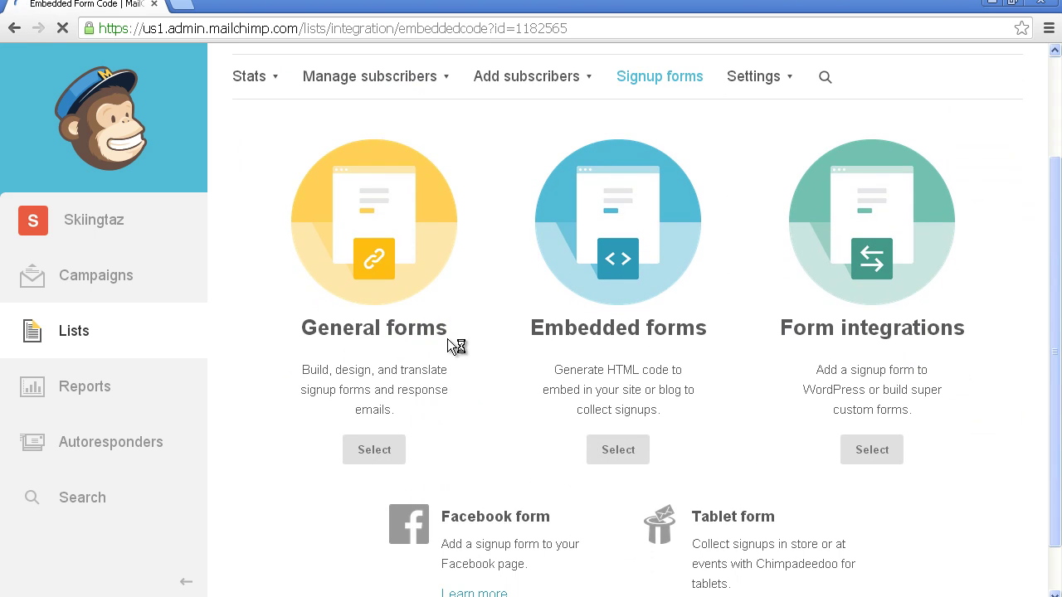
Step: Select the entire embed code snippet for copying, then head back to Campaigns
drag(1050, 119, 1026, 296)
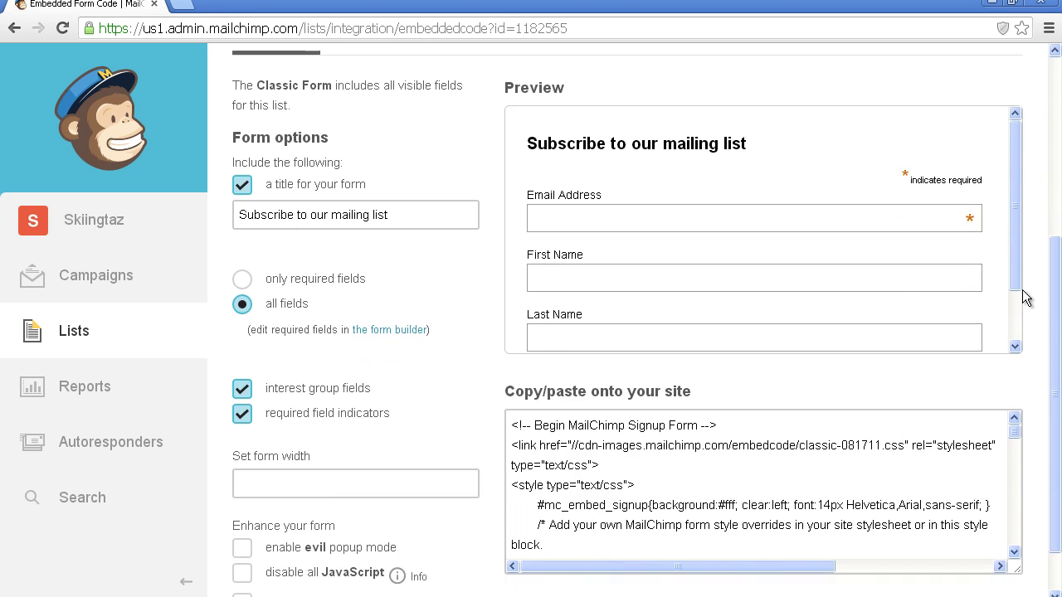
drag(512, 425, 710, 586)
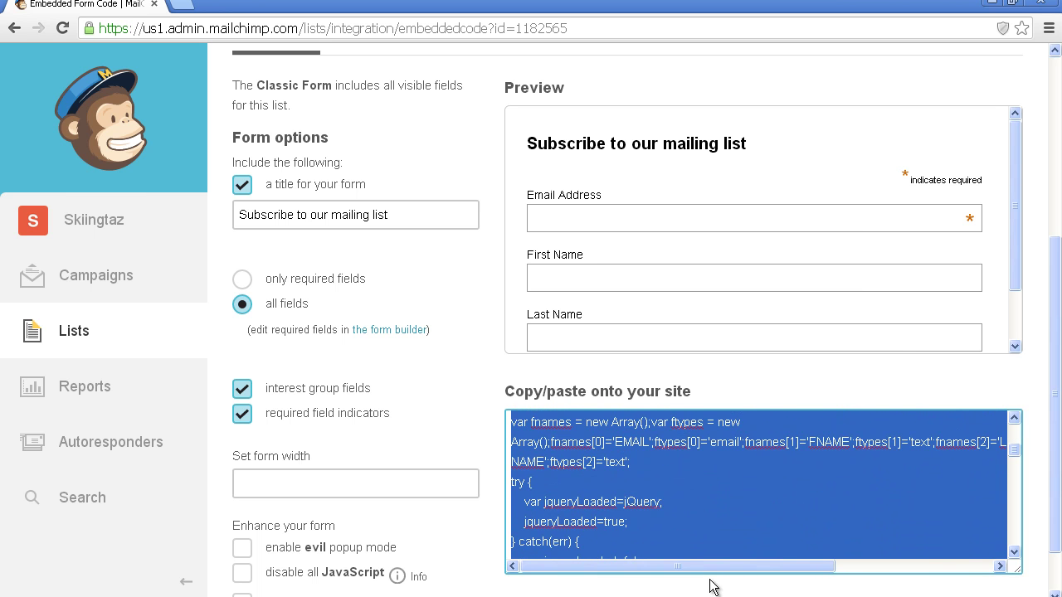
click(765, 527)
key(ctrl+a)
scroll(1036, 244, up, 2)
scroll(1036, 238, down, 1)
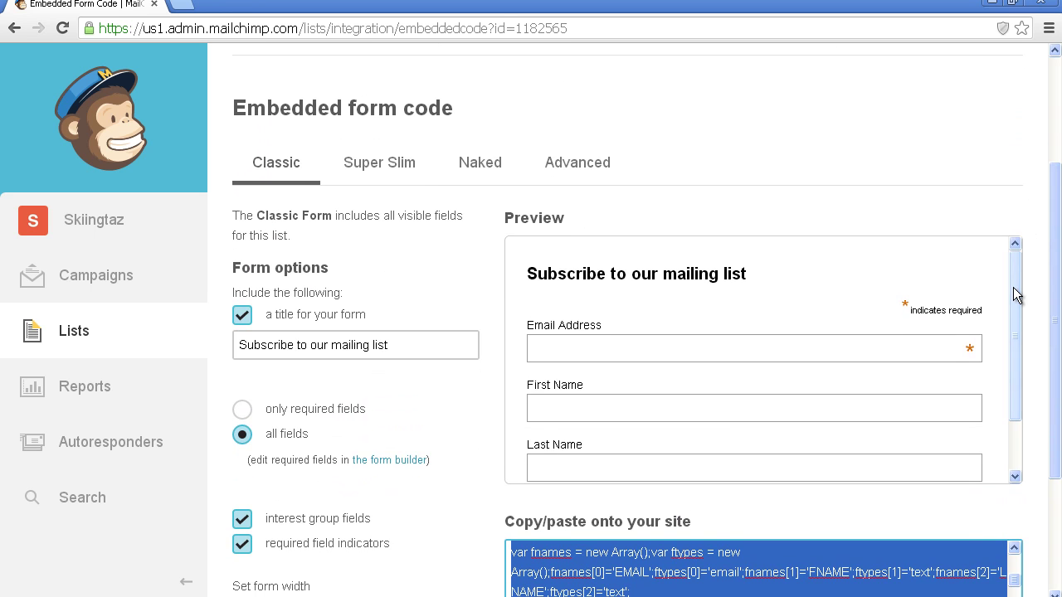
drag(1011, 287, 1011, 196)
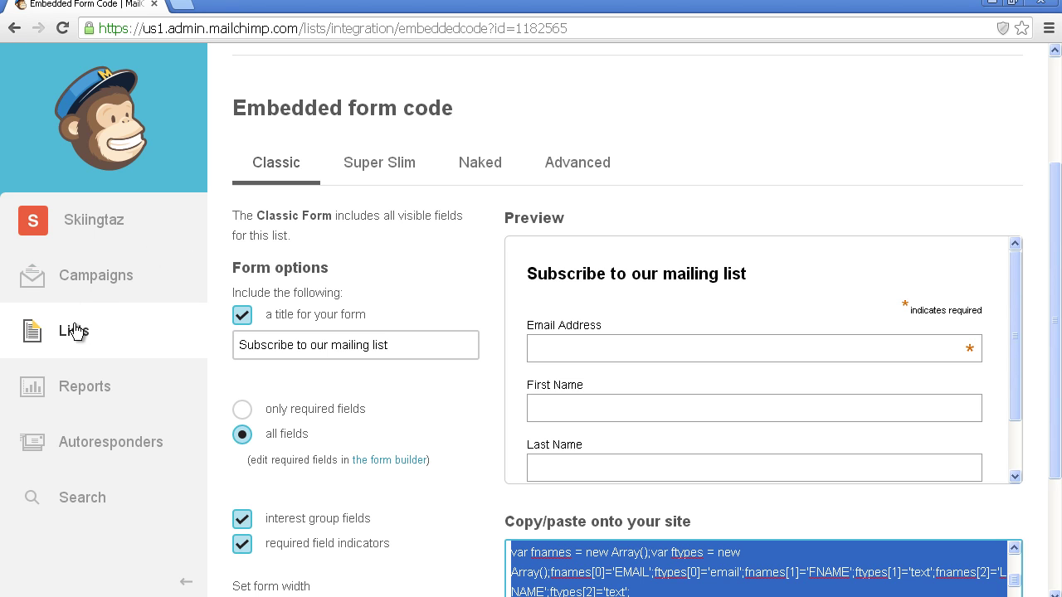
click(91, 285)
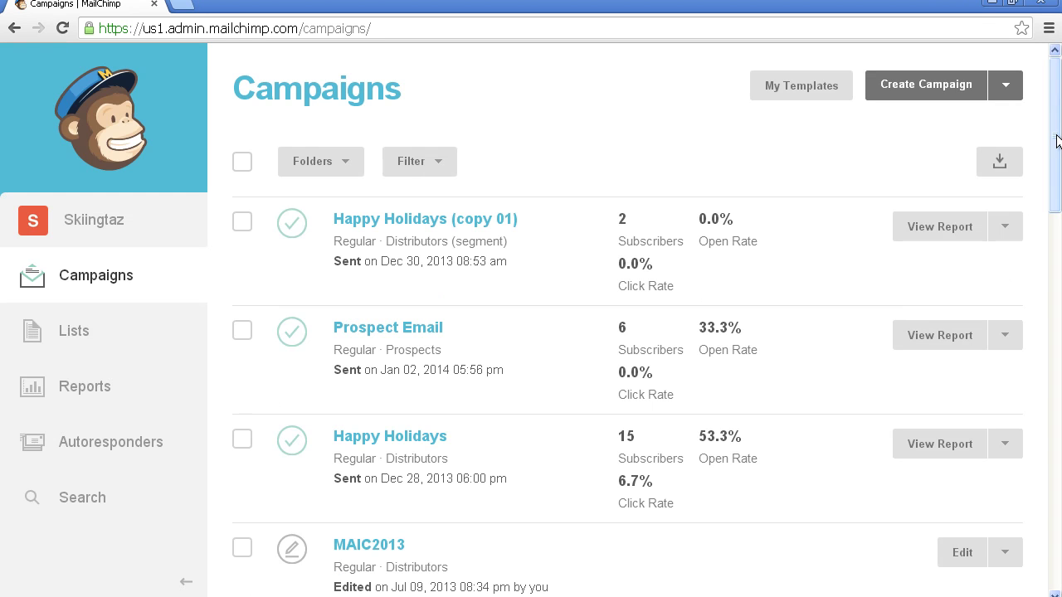
Step: Review the sent Happy Holidays campaign email, then go back to the campaigns list
mouse_move(1052, 142)
mouse_down()
mouse_move(1049, 180)
mouse_move(1050, 121)
mouse_up()
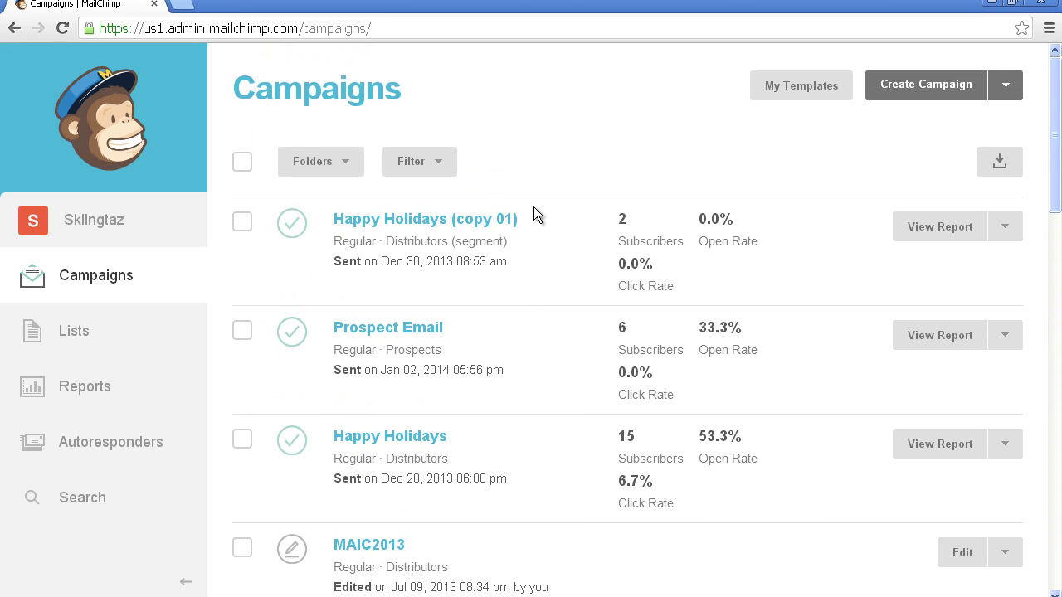
click(398, 437)
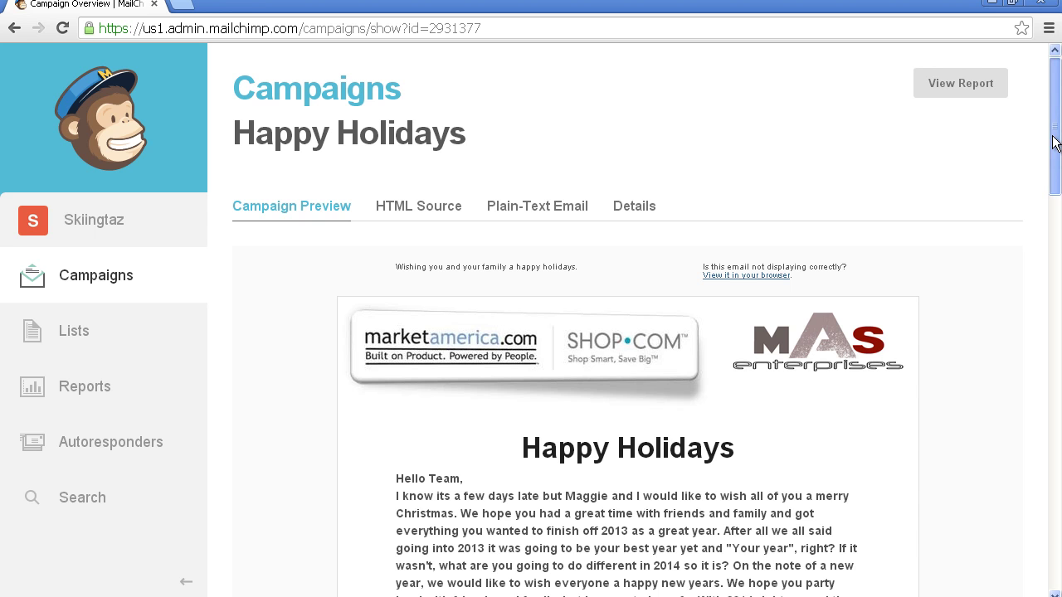
mouse_move(1056, 143)
mouse_down()
mouse_move(1046, 372)
mouse_move(1057, 132)
mouse_up()
click(111, 276)
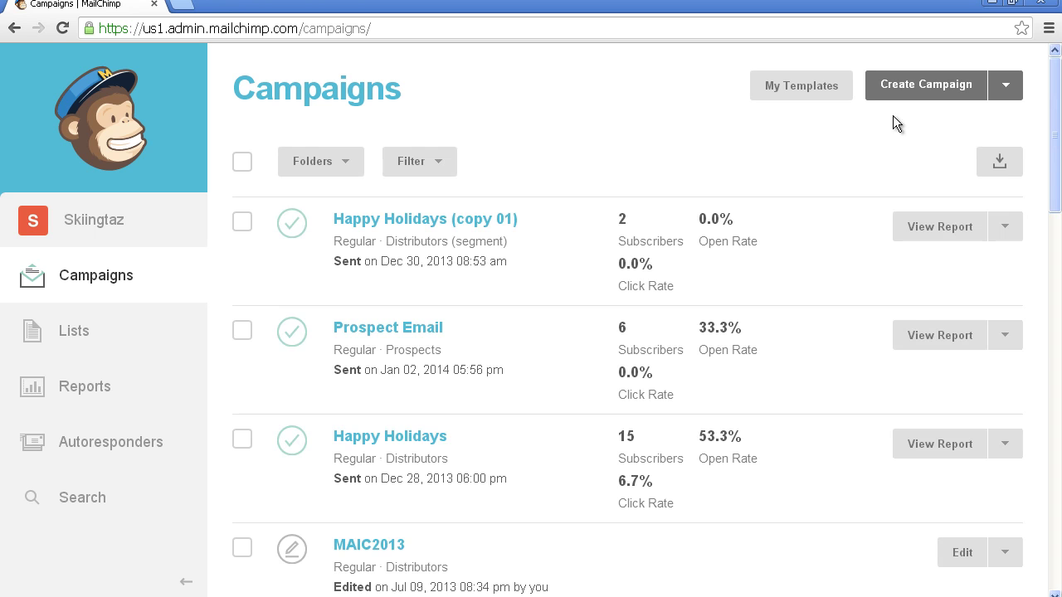
click(809, 97)
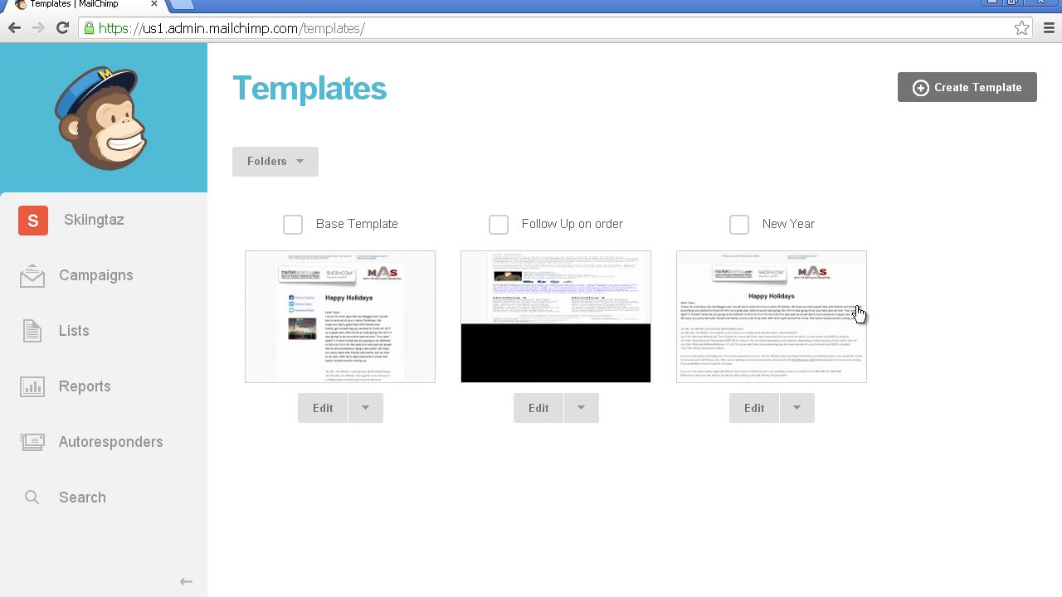
Step: Create a new template from the Classic layouts, showing the 1:2 and 1:3 column options
click(980, 89)
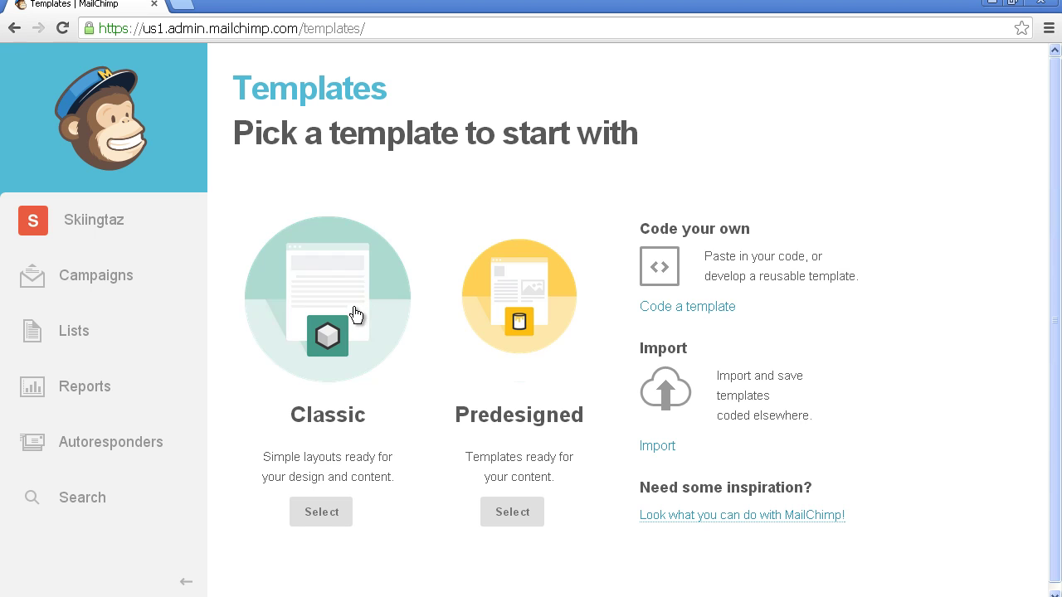
click(340, 315)
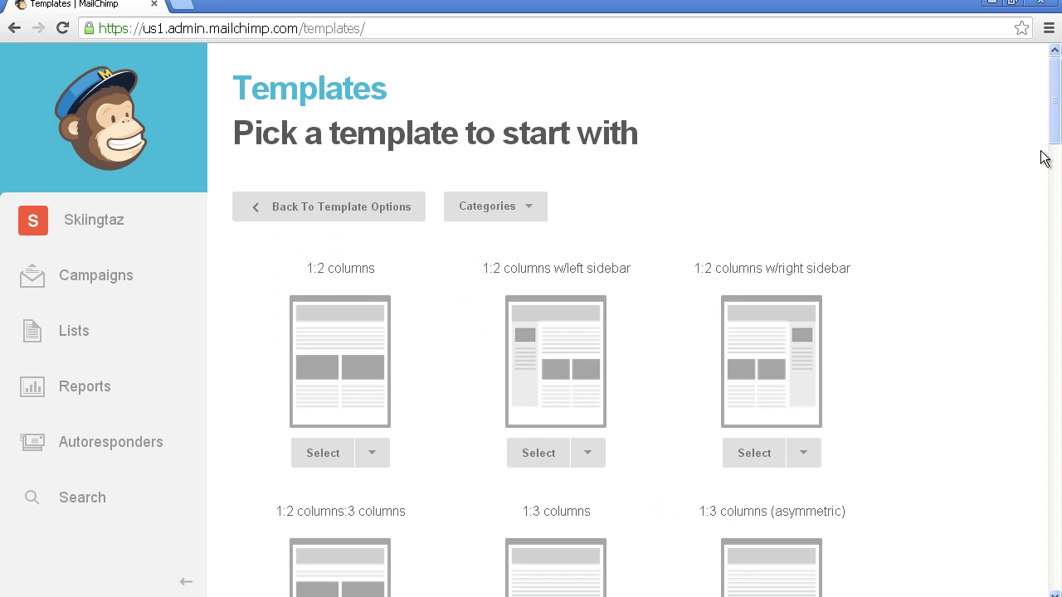
click(1047, 159)
scroll(1053, 191, up, 5)
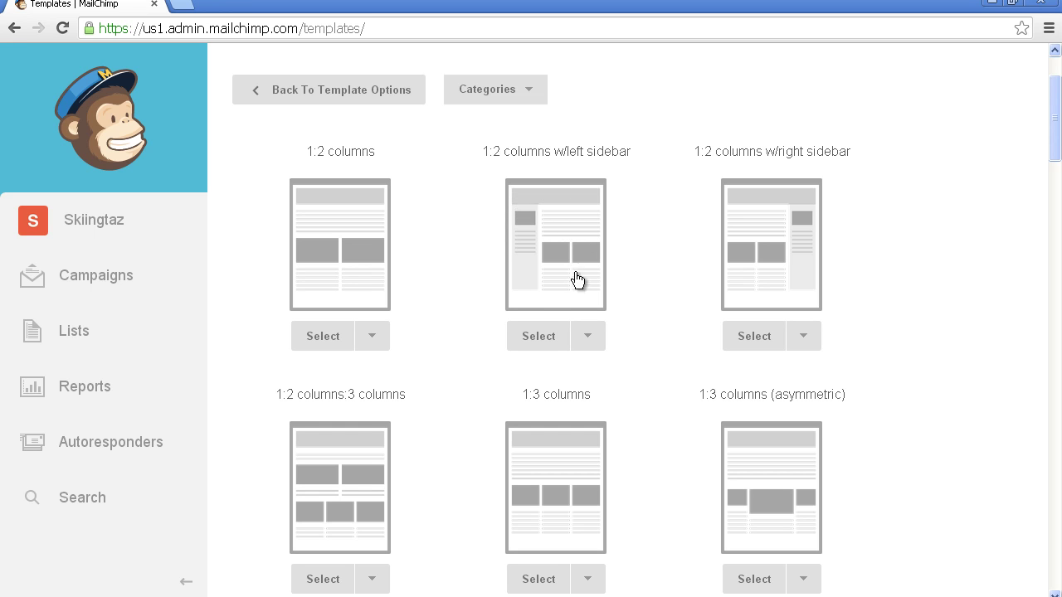
Step: Abandon the template and start a new Regular ol' Campaign from the Campaigns page
click(303, 92)
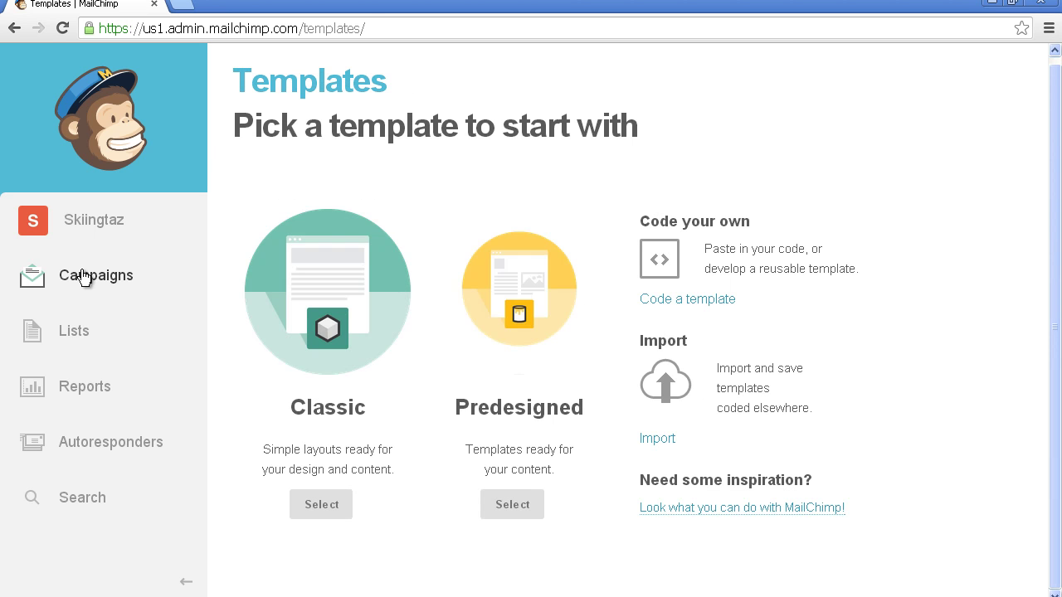
click(83, 275)
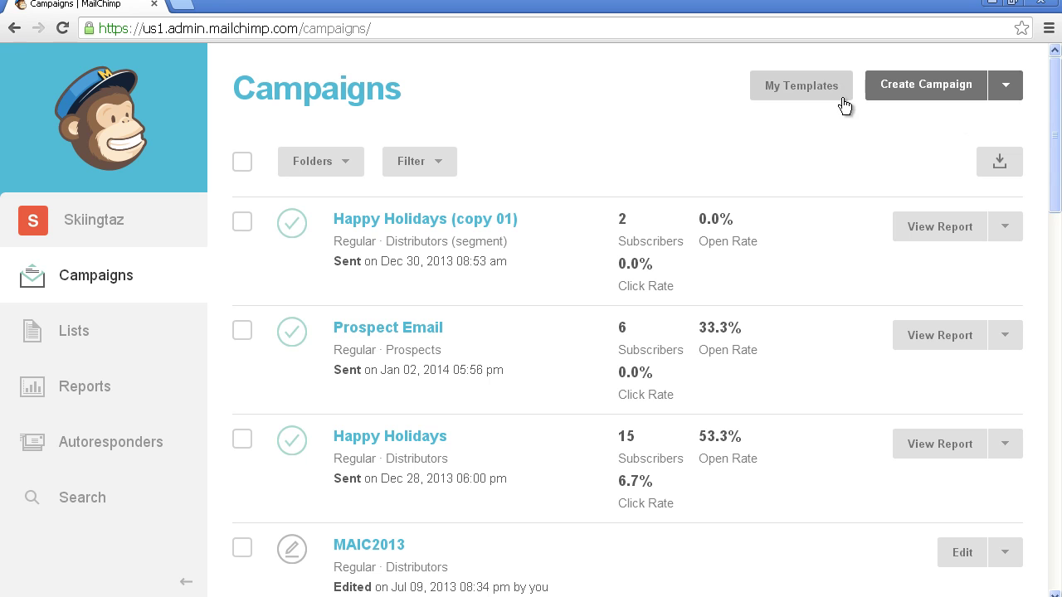
click(916, 98)
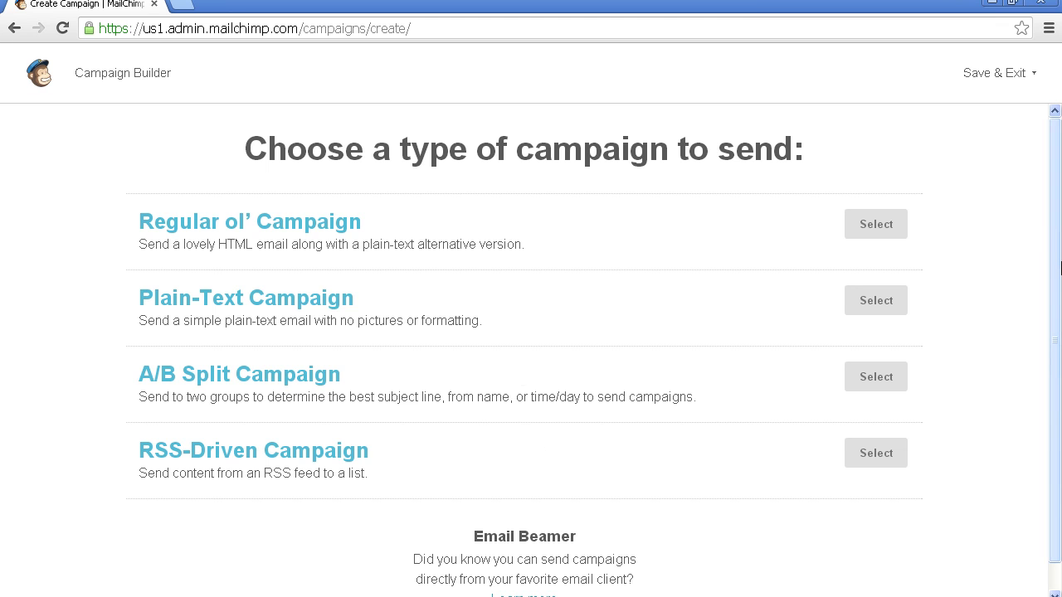
mouse_move(1057, 267)
mouse_down()
mouse_move(1057, 293)
mouse_move(1057, 270)
mouse_up()
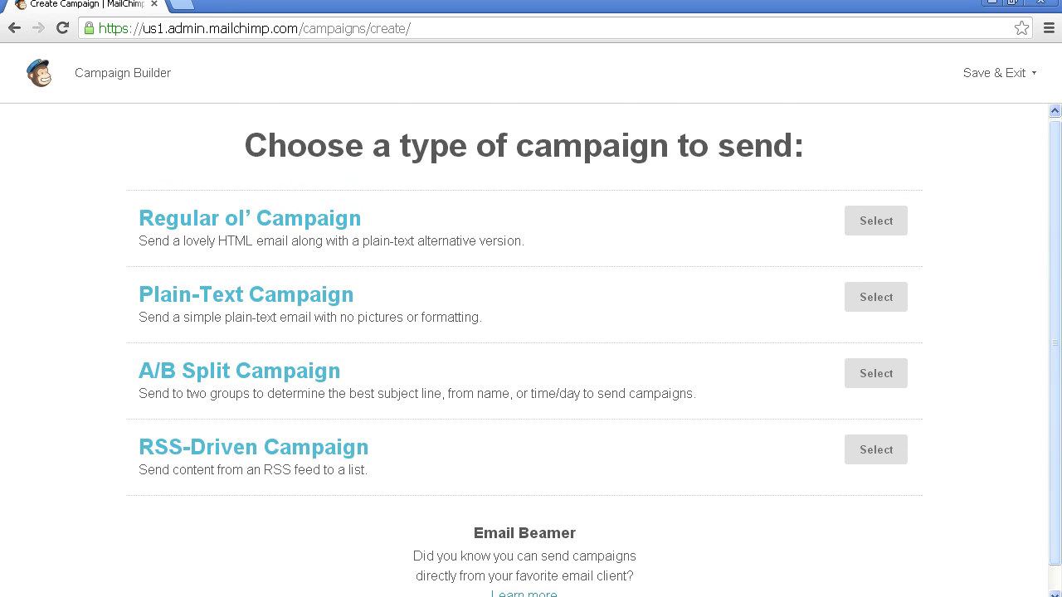
click(887, 221)
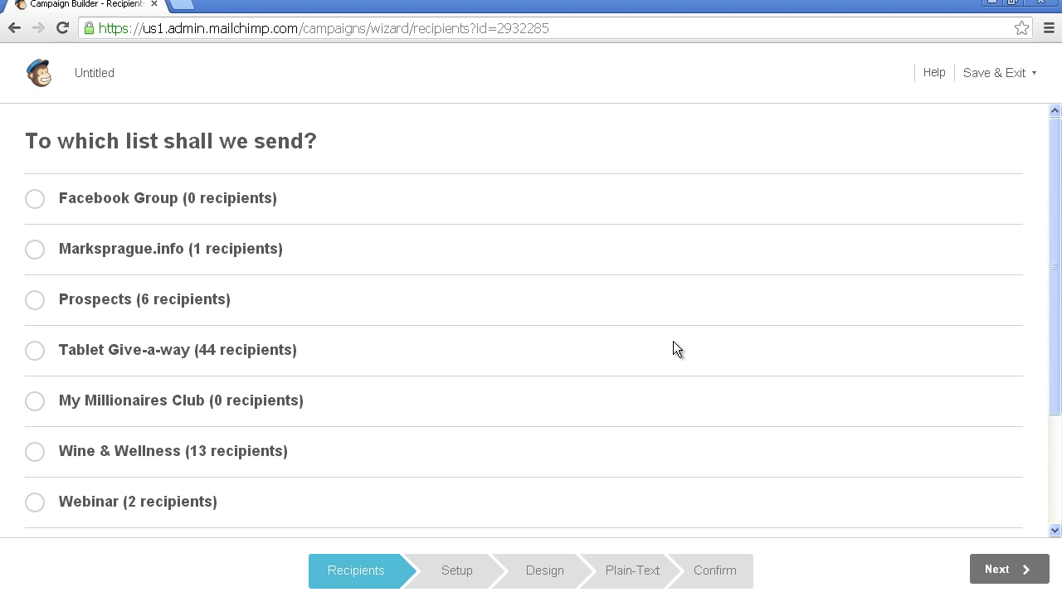
Step: Send to the entire Marksprague.info list (1 recipient) and continue to Campaign Info
click(36, 250)
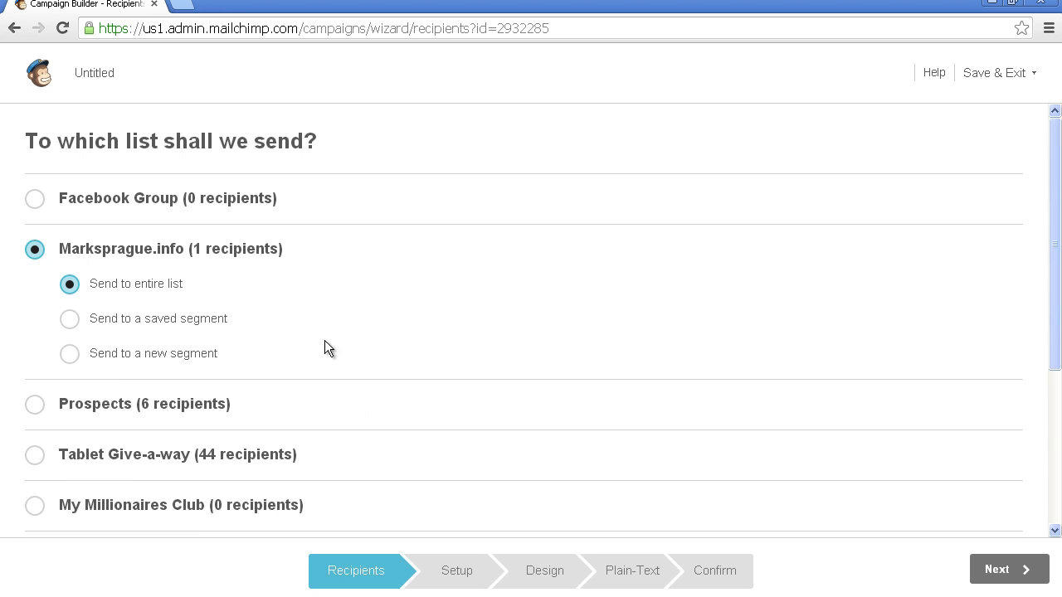
click(1012, 568)
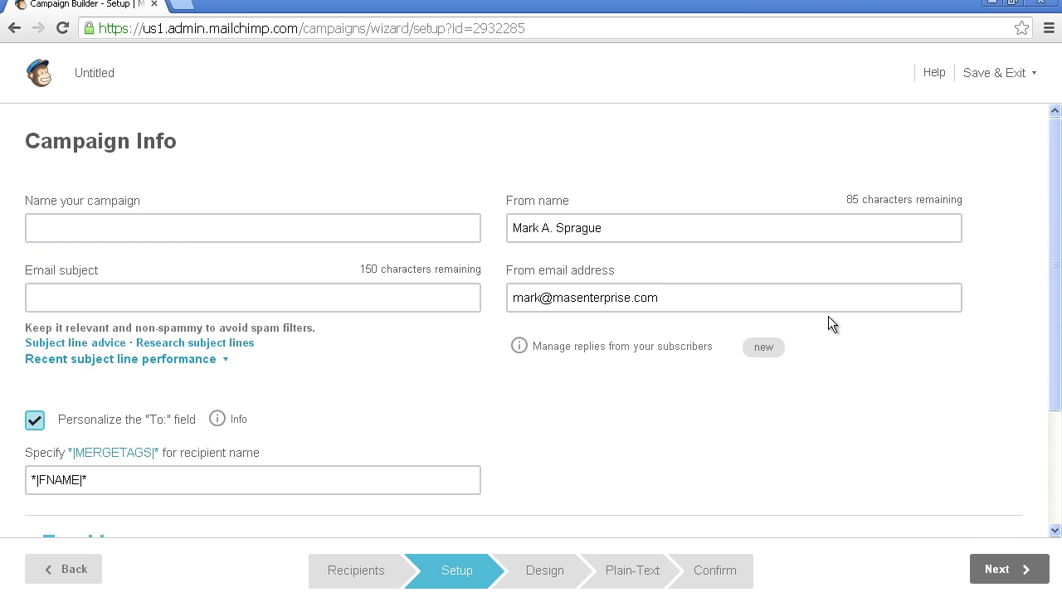
Step: Name the campaign and set its subject to 'Welcome to Marksprague.info'
click(351, 237)
text(Welcome to )
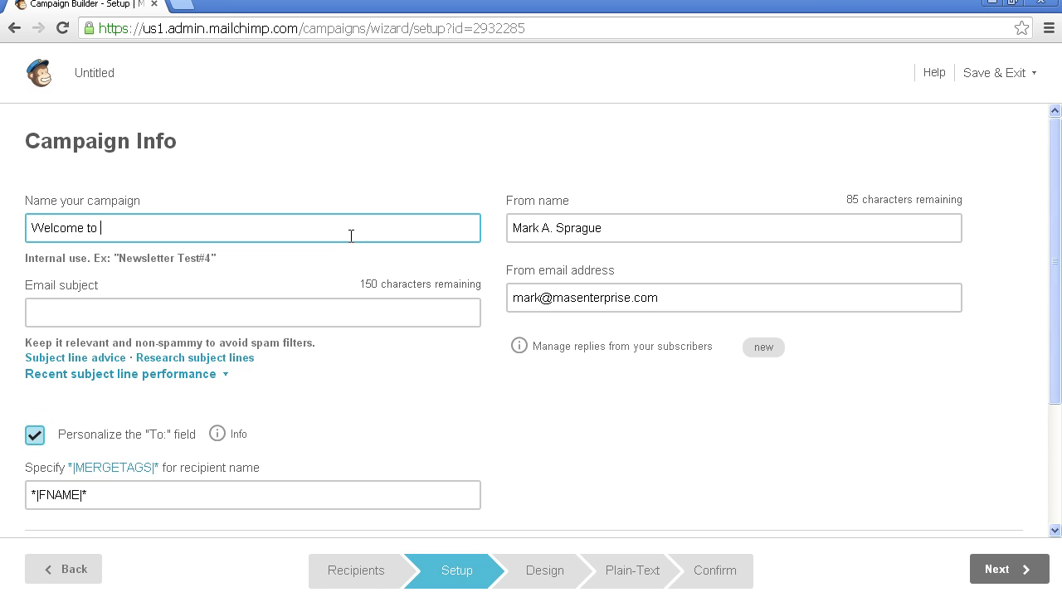
text(Marksprague.info)
key(Tab)
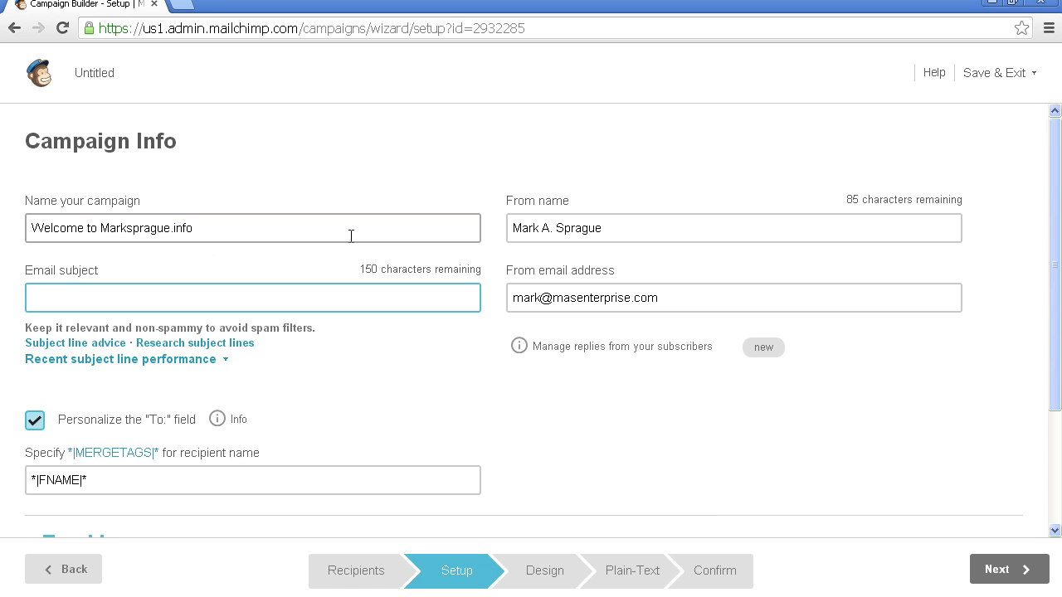
key(shift+Tab)
key(ctrl+c)
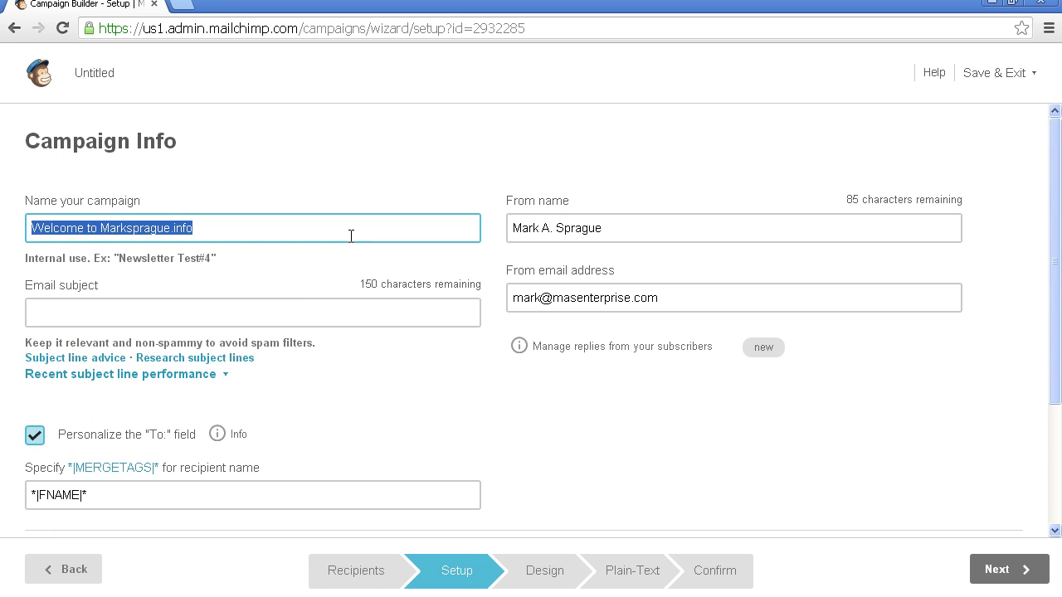
key(Tab)
key(ctrl+v)
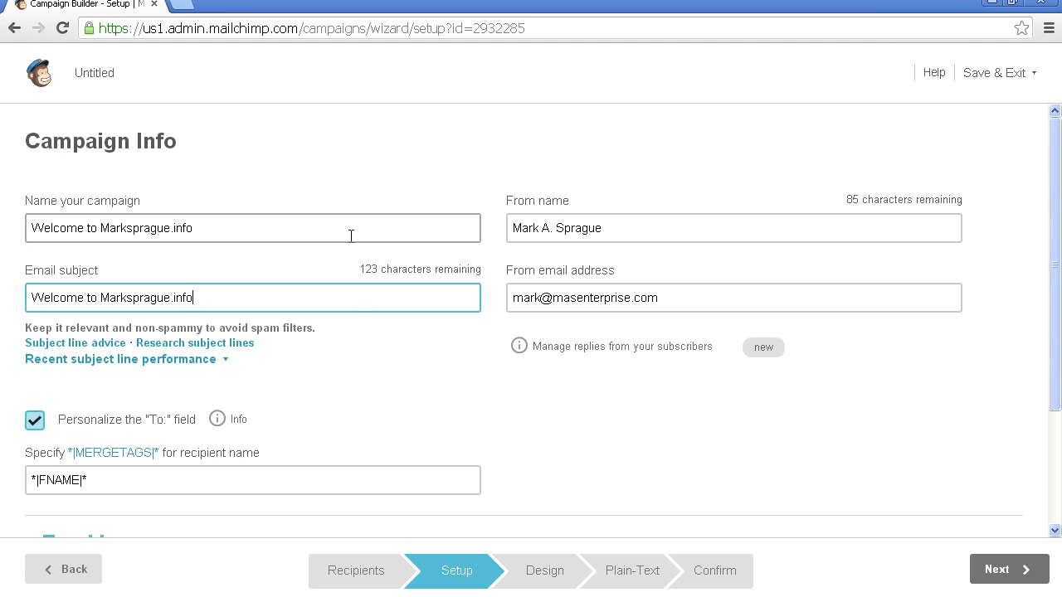
click(426, 383)
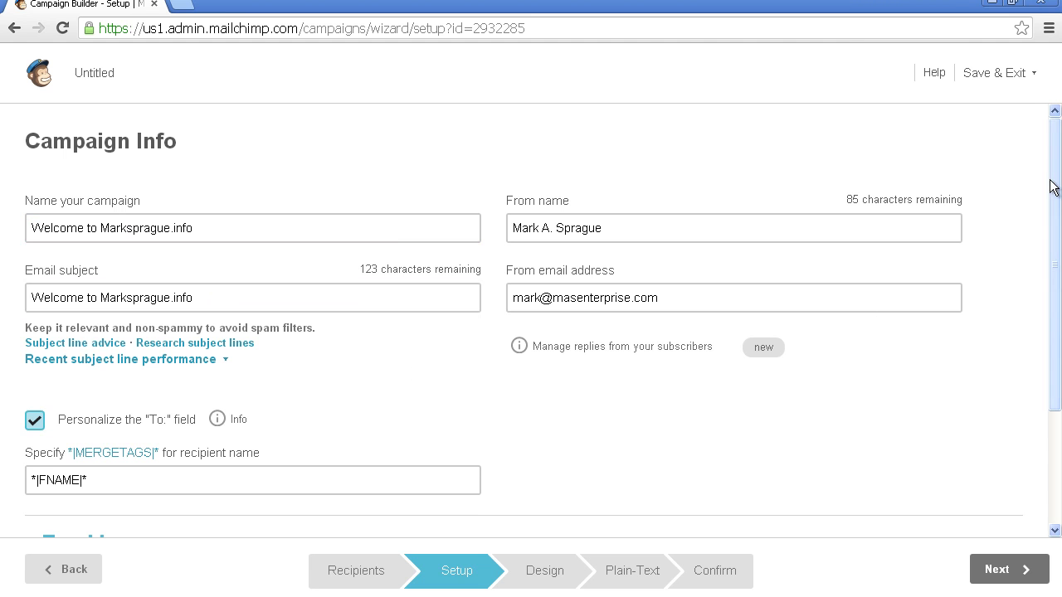
scroll(1047, 224, down, 1)
scroll(1047, 224, down, 1)
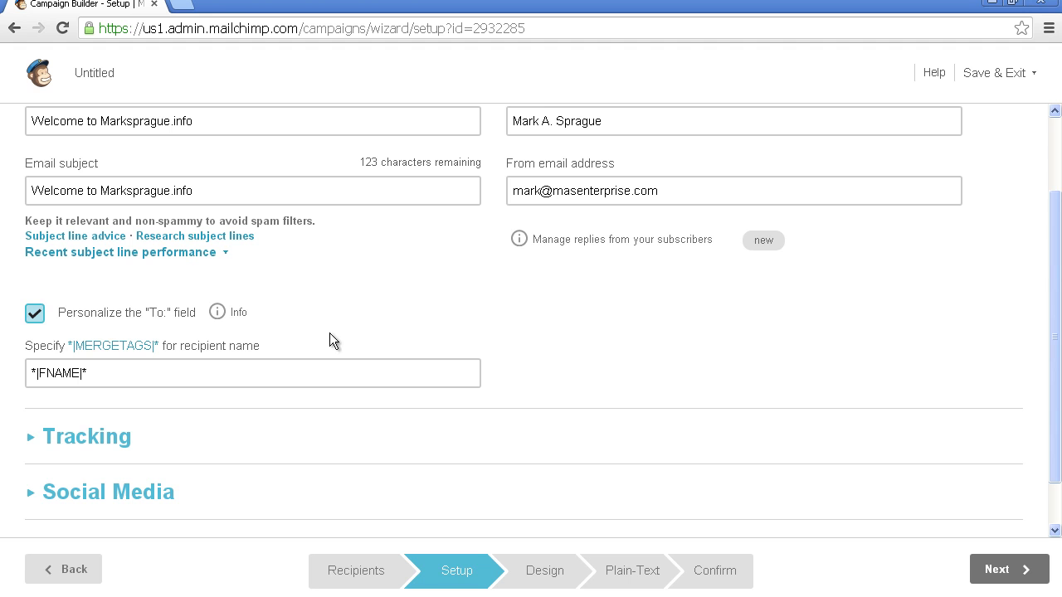
Step: Personalize the To: field with the *|FNAME|* merge tag copied from the merge tags list
click(35, 322)
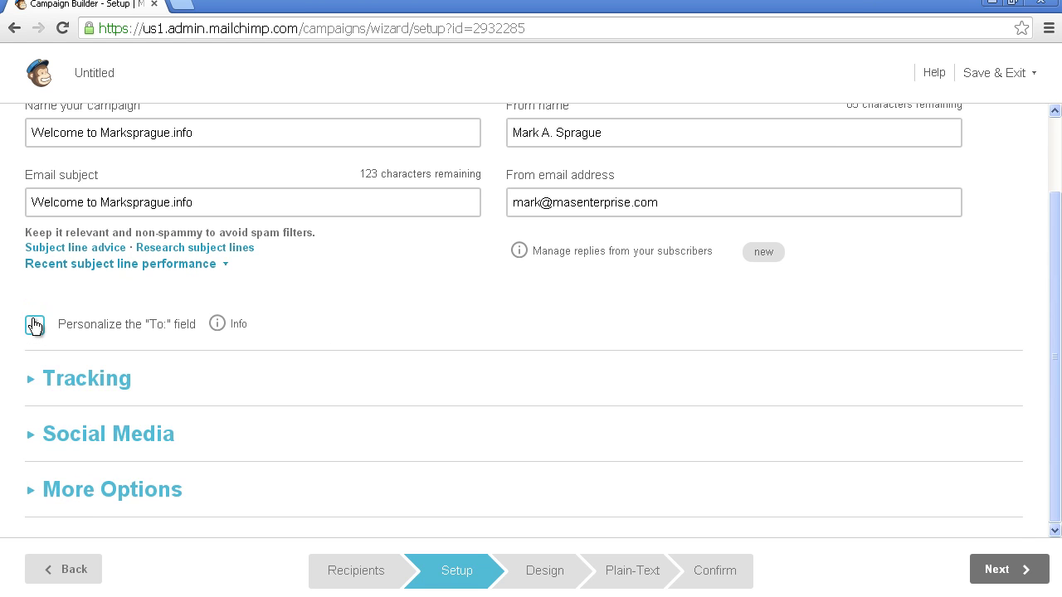
click(34, 325)
click(69, 388)
click(154, 358)
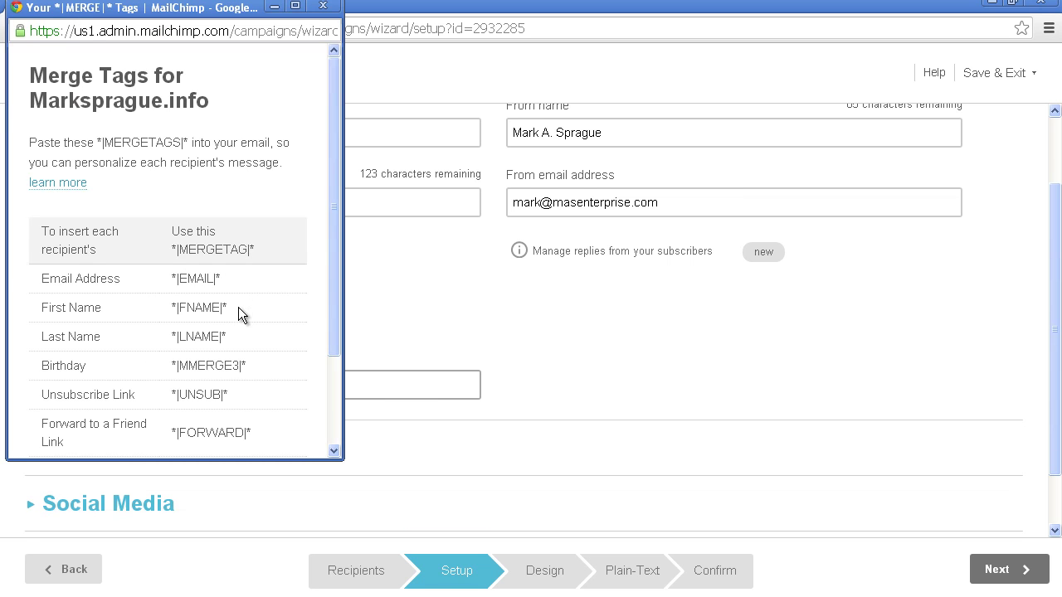
drag(238, 307, 170, 312)
key(ctrl+c)
click(322, 6)
click(237, 375)
key(ctrl+v)
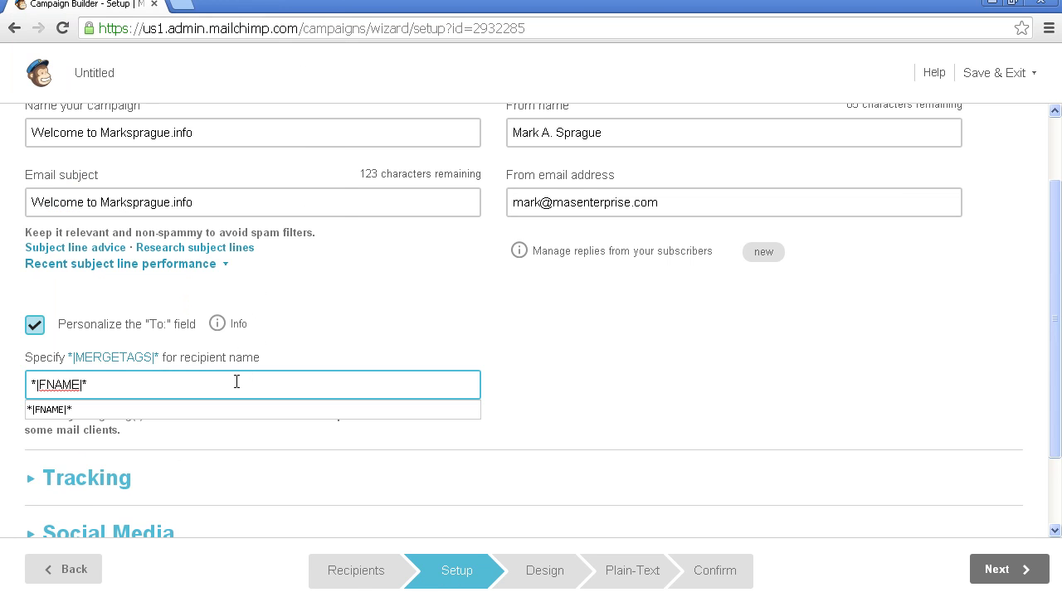
click(581, 367)
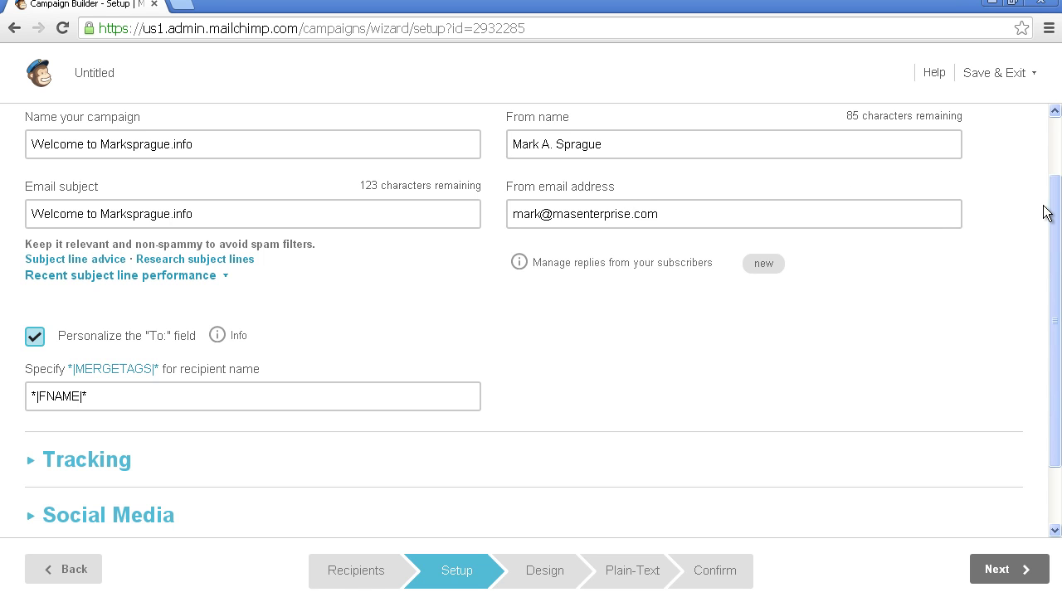
drag(1052, 211, 1044, 307)
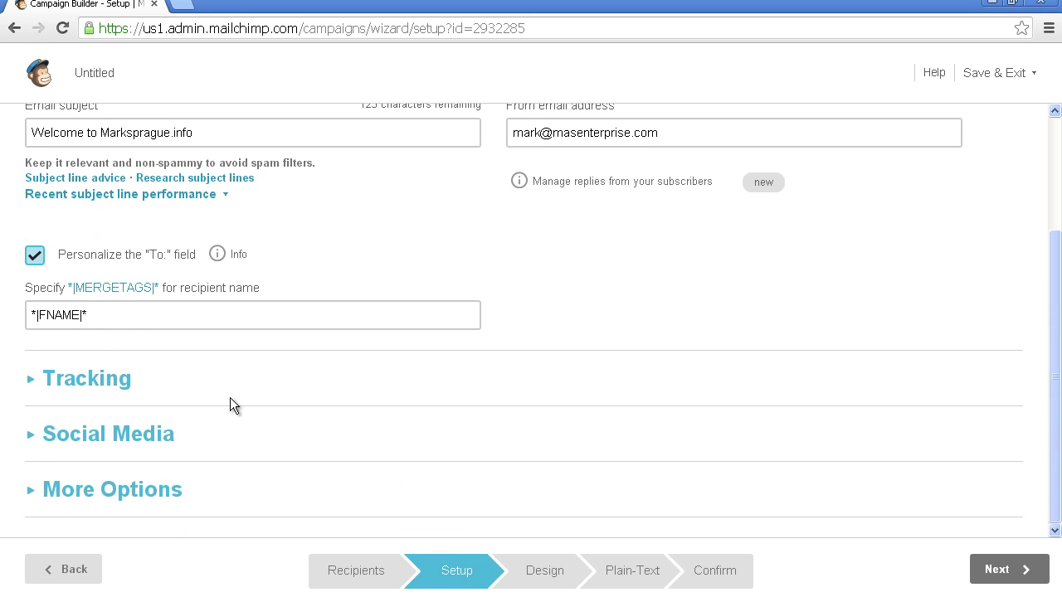
Step: Turn on Facebook auto-posting to the Mas Enterprises fan page under Social Media settings
click(33, 382)
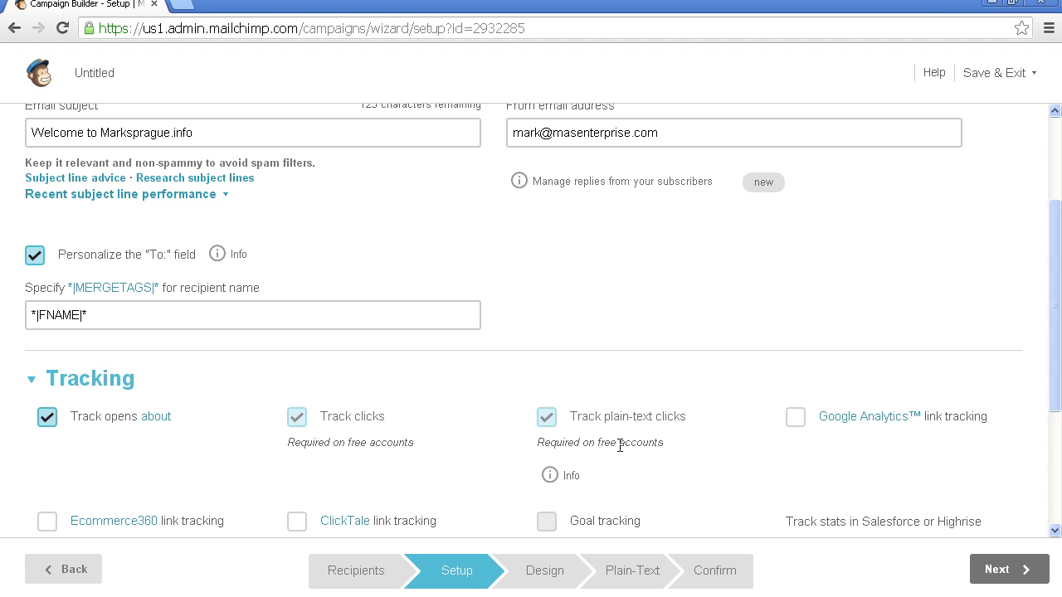
drag(1054, 203, 1040, 310)
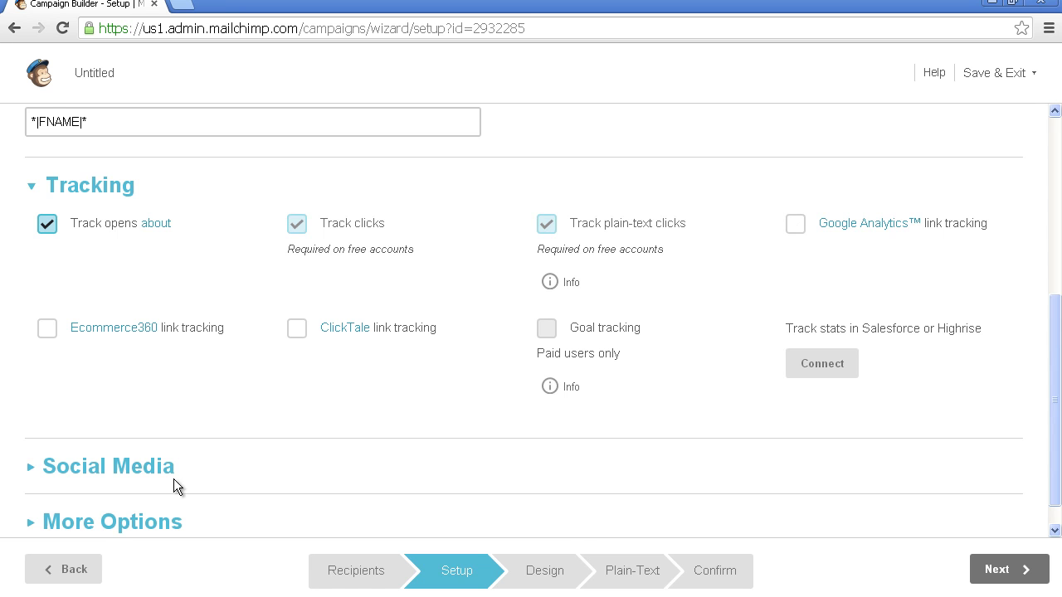
click(31, 470)
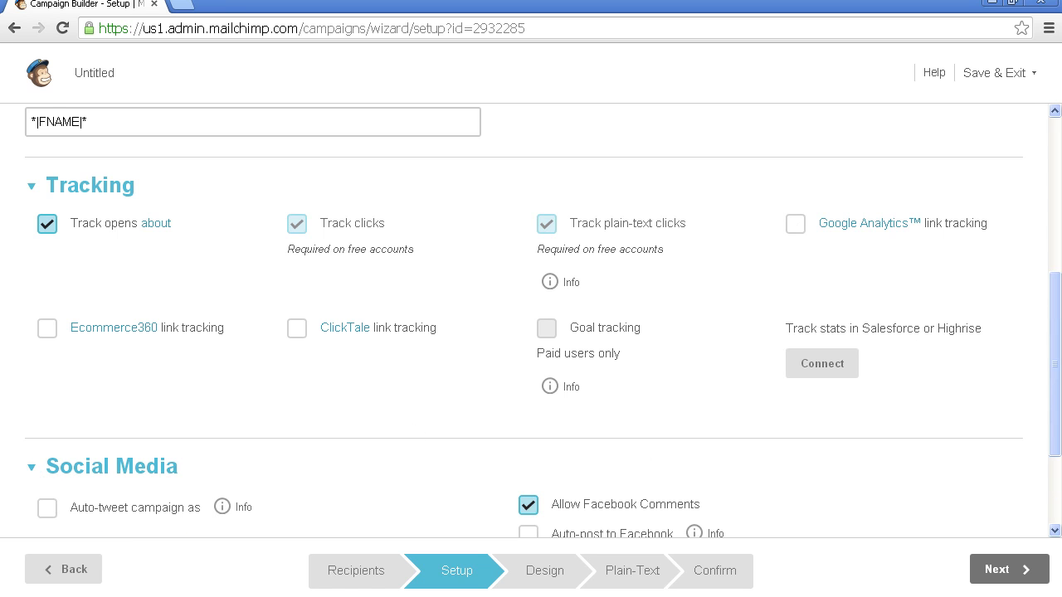
drag(1051, 329, 1047, 416)
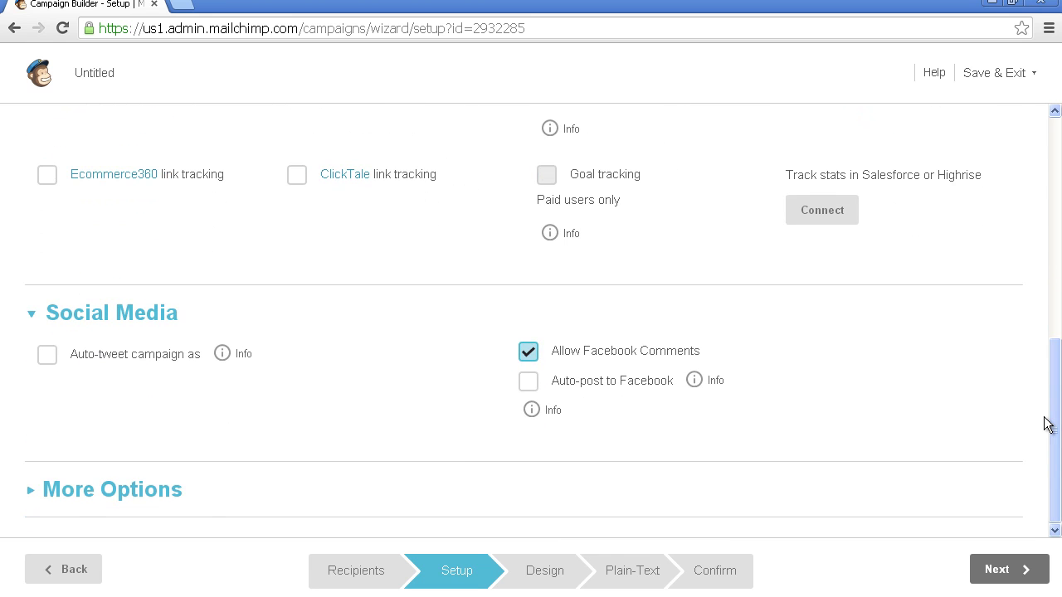
click(529, 382)
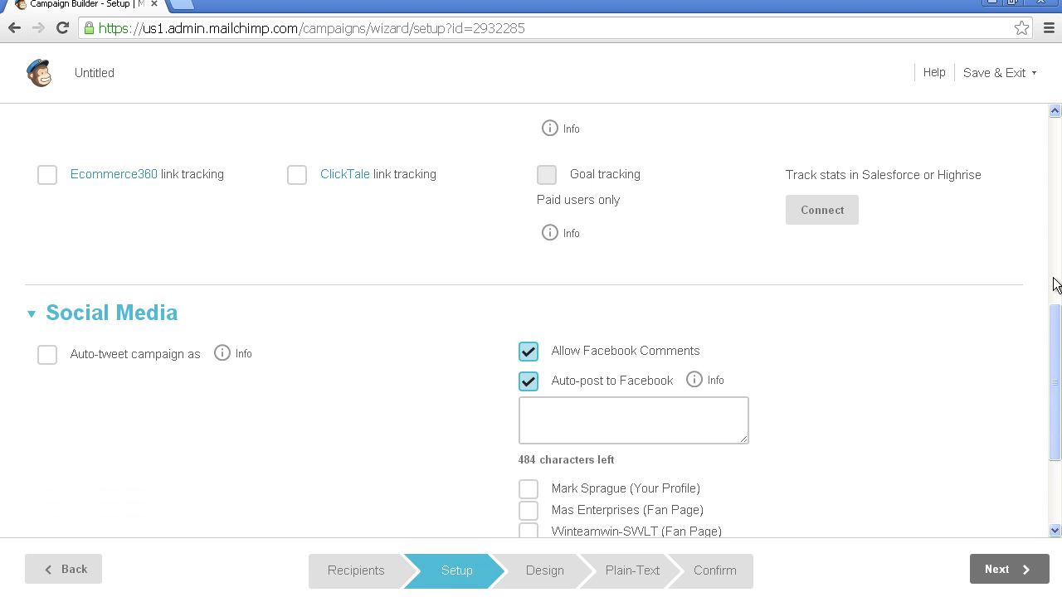
drag(1057, 331, 1056, 351)
click(528, 437)
Step: Write the post 'Welcome to marksprague info, besure to visit and sign up for cool info', leaving auto-tweet off
click(657, 353)
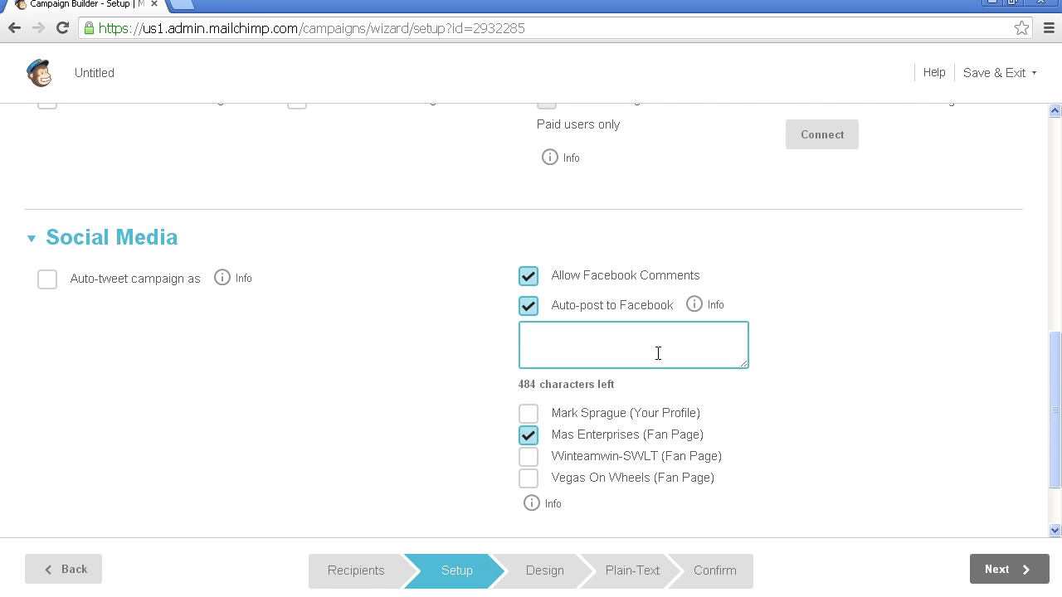
text(Welcome to marksprague )
text(info, V)
key(BackSpace)
text(v)
key(BackSpace)
text(be)
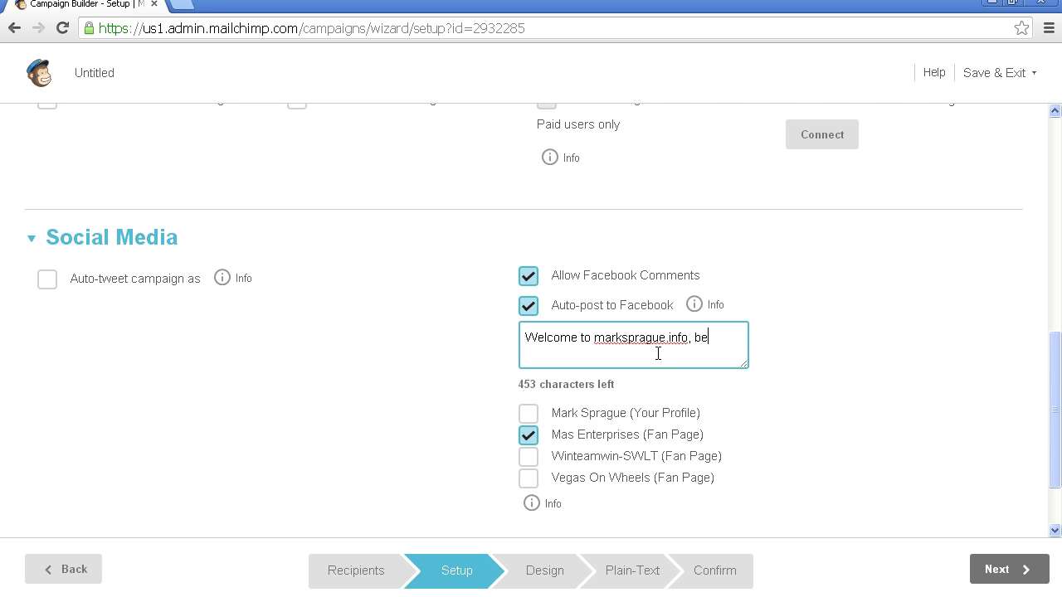
text(sure to visit and sign up for cool info)
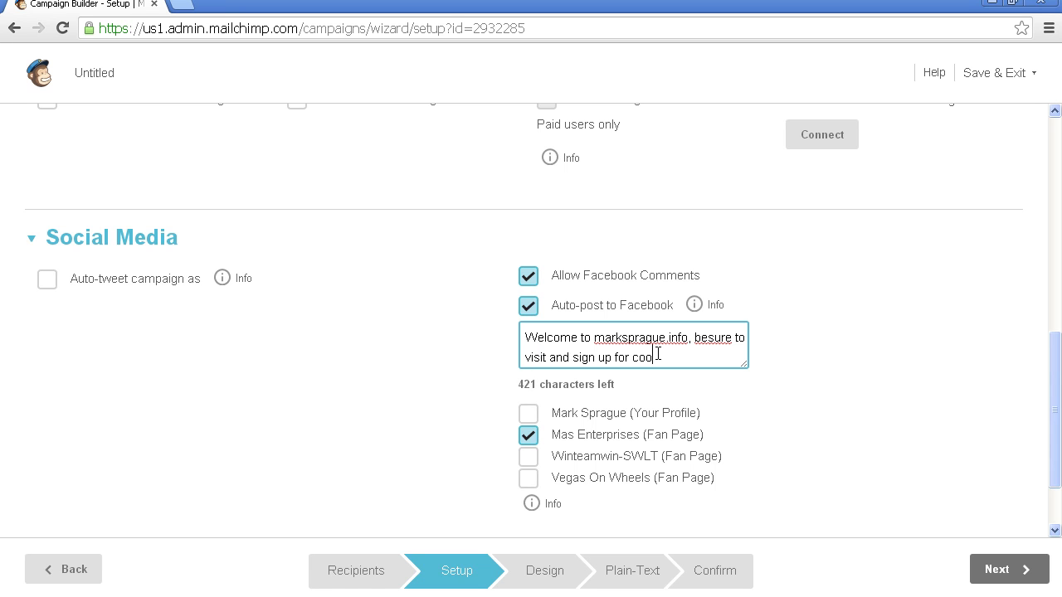
click(48, 282)
click(48, 282)
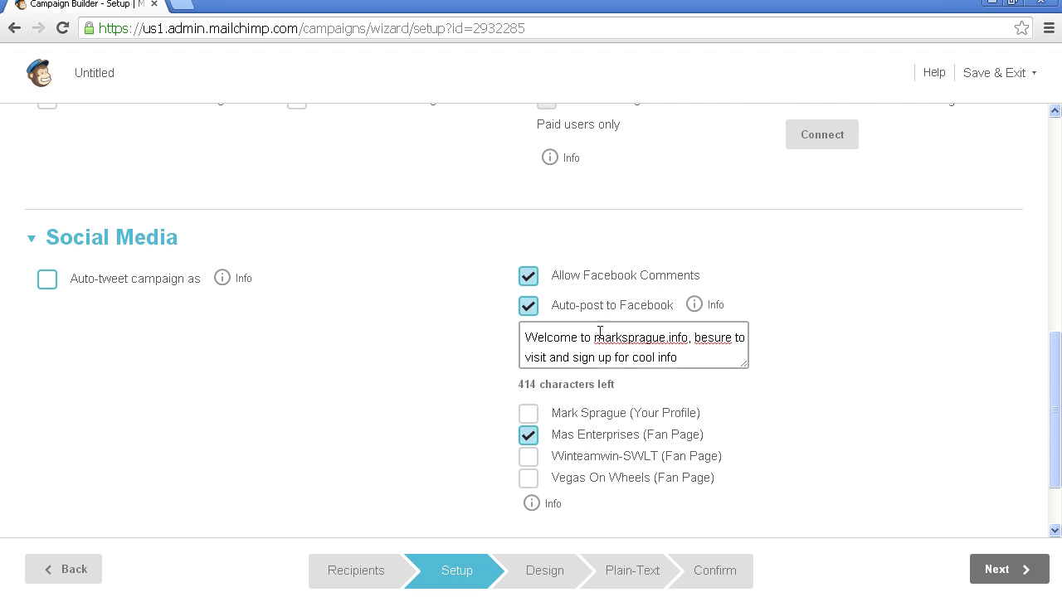
drag(1054, 348, 1056, 402)
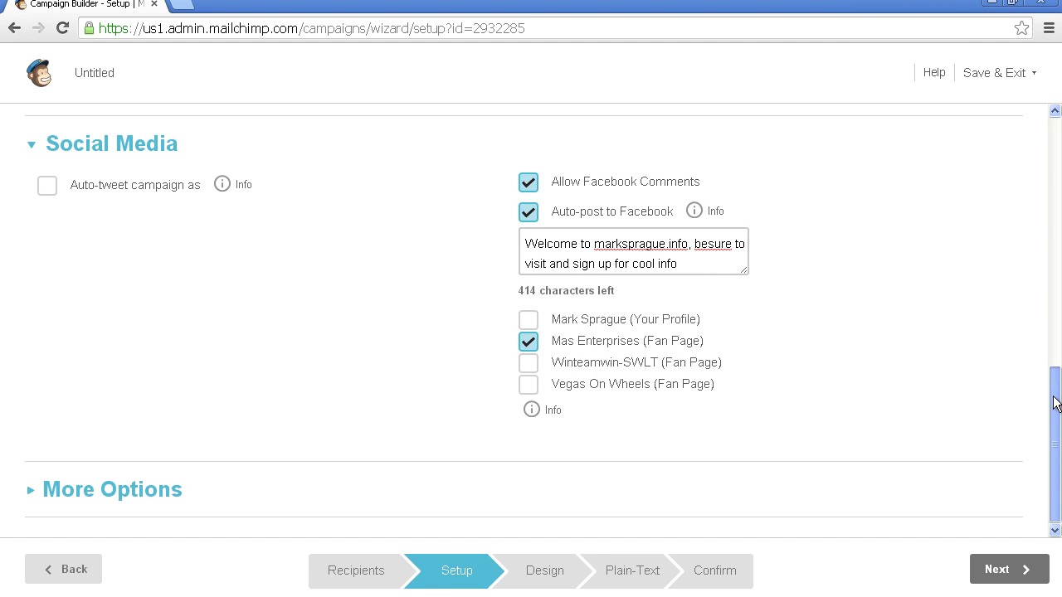
Step: Move on to the Design step and choose the saved New Year template from My Templates
click(32, 490)
drag(1054, 358, 1055, 461)
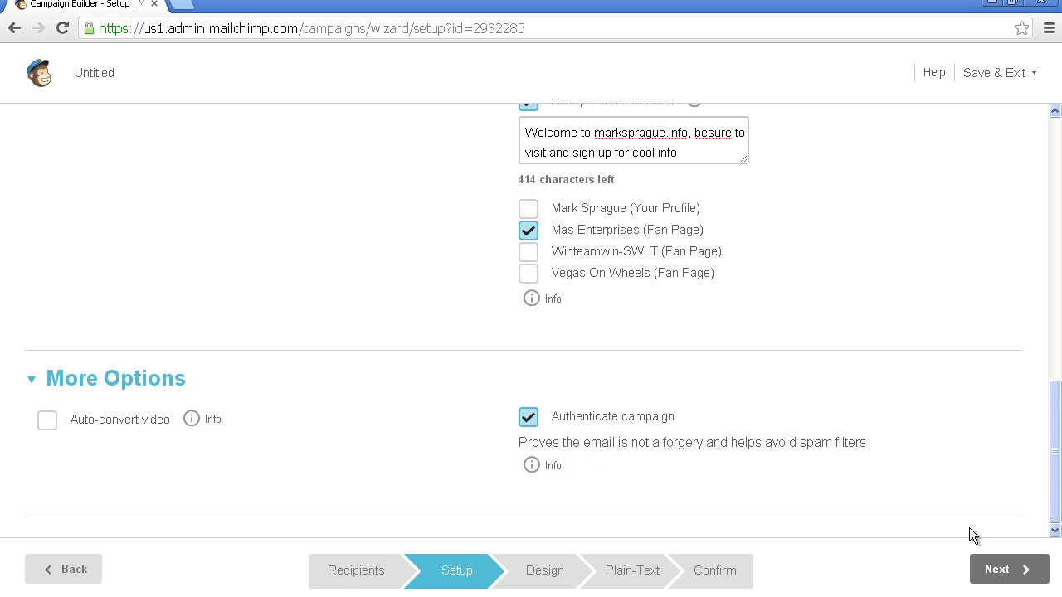
click(996, 570)
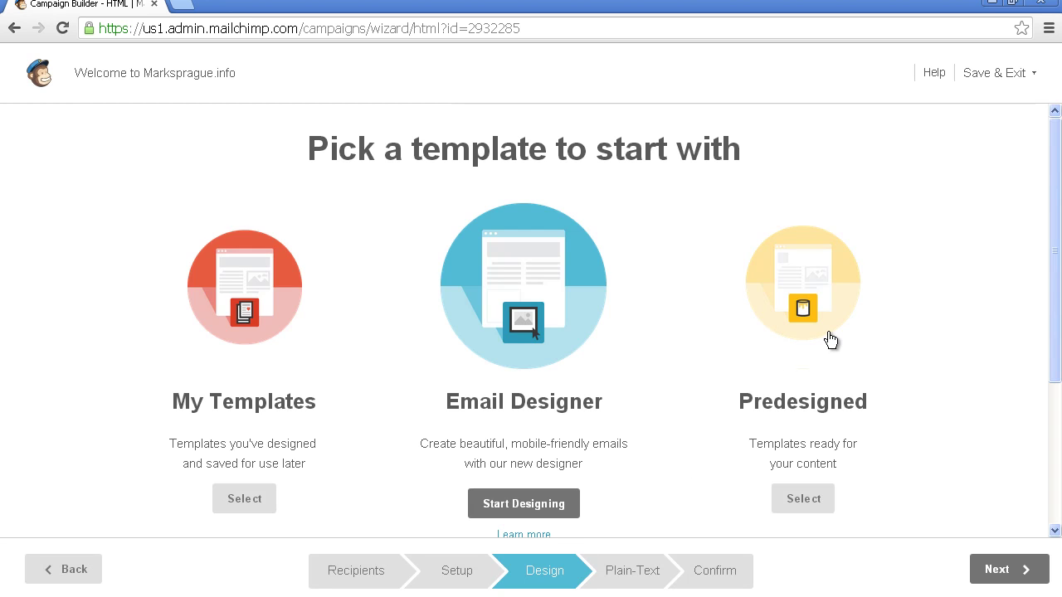
click(244, 500)
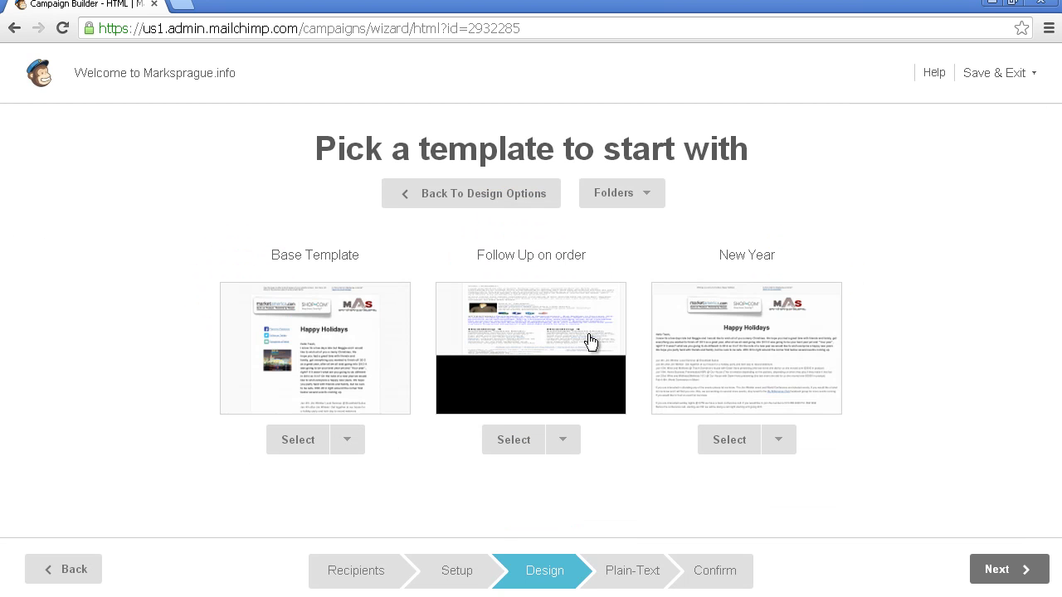
click(766, 343)
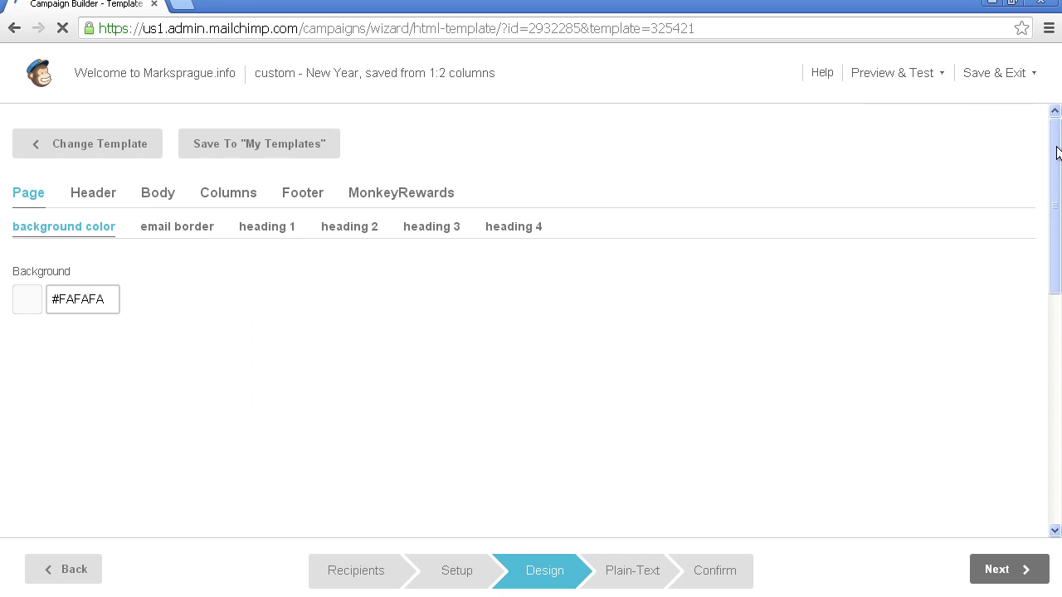
Step: Replace the Happy Holidays message with a personal welcome to the new blog, marksprague.info, and save
drag(1056, 154, 1055, 244)
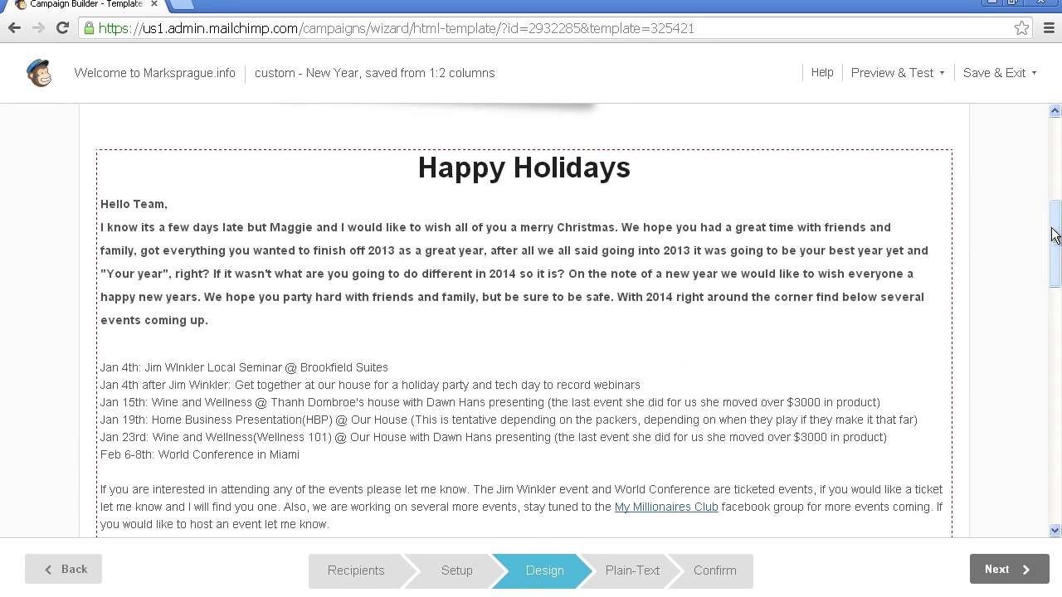
click(422, 174)
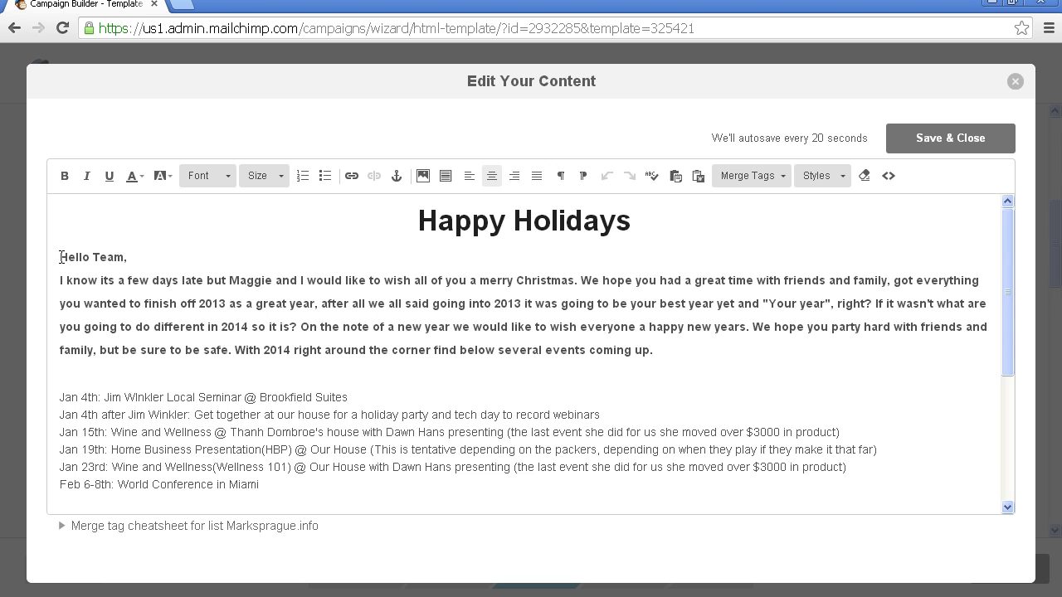
drag(60, 253, 376, 594)
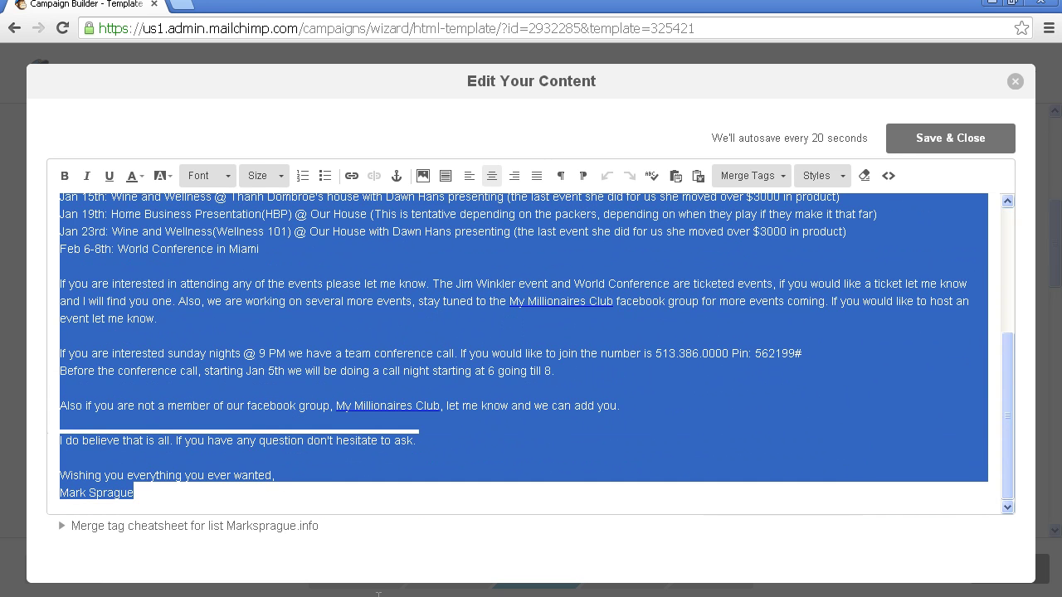
drag(417, 510, 589, 424)
key(BackSpace)
text(I Woul)
key(BackSpace)
key(BackSpace)
key(BackSpace)
key(BackSpace)
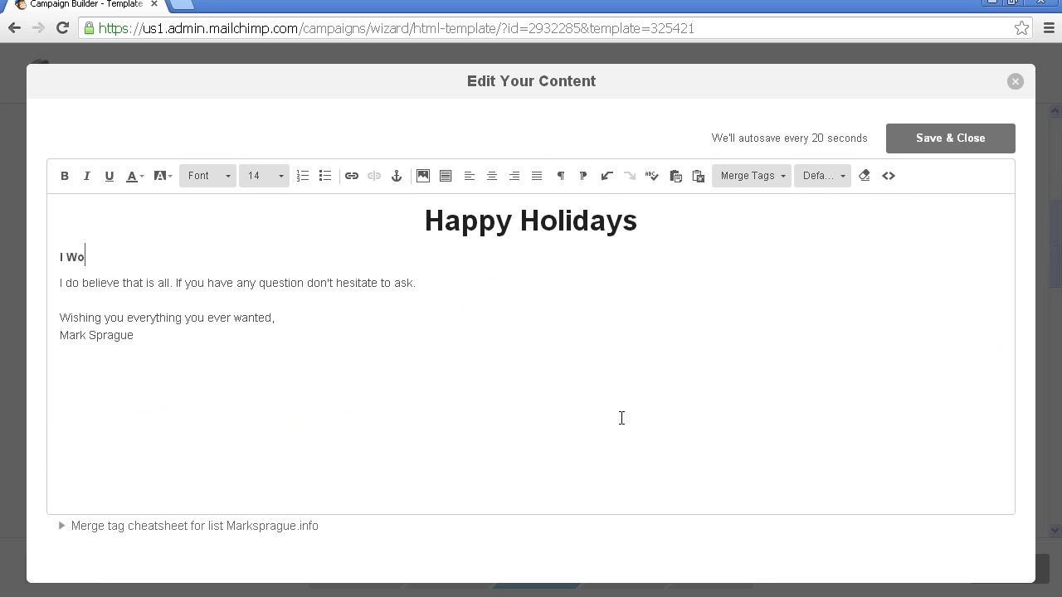
text(would)
key(BackSpace)
key(BackSpace)
key(BackSpace)
key(BackSpace)
key(BackSpace)
text(, Mark Sprague, w)
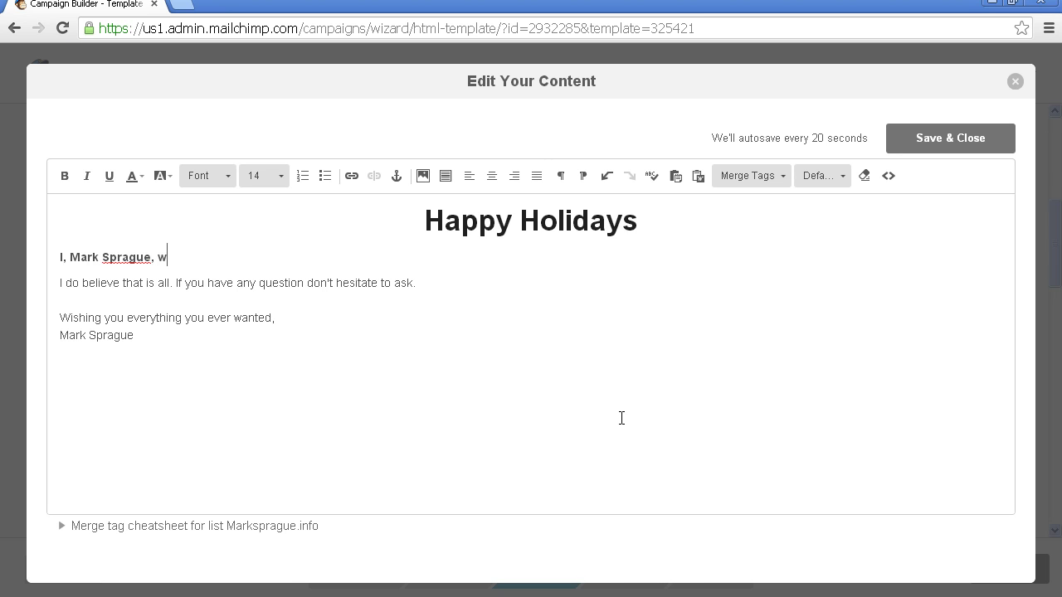
text(ould like to personally welcome t)
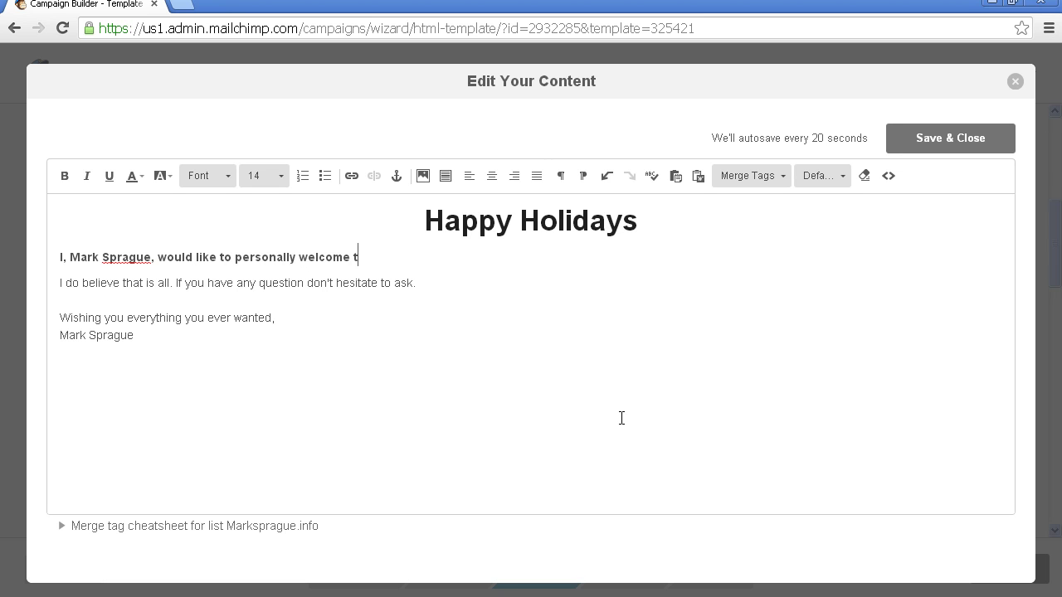
key(BackSpace)
text(you to my b)
key(BackSpace)
text(new blow)
key(BackSpace)
text(g, )
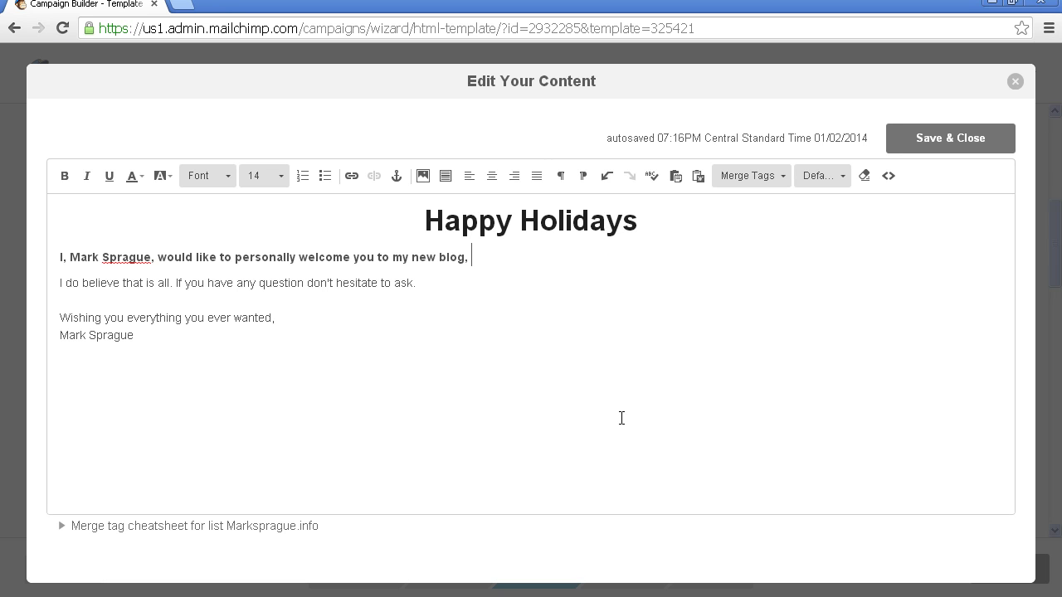
text(marksprague.info)
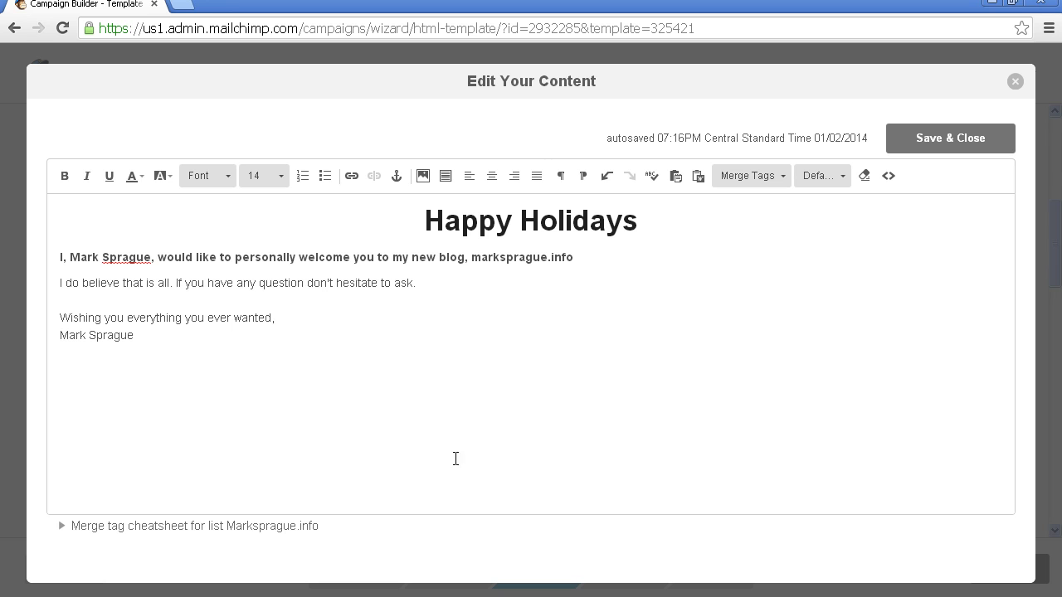
click(944, 146)
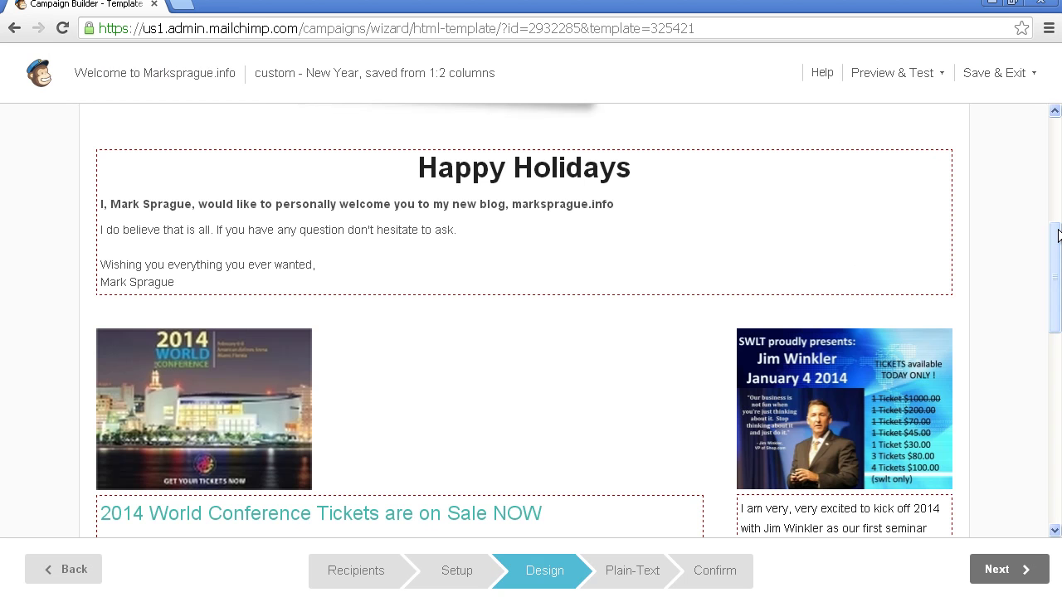
Step: Delete the World Conference tickets heading and its blank line, then save the block
drag(1058, 236, 1058, 282)
click(612, 340)
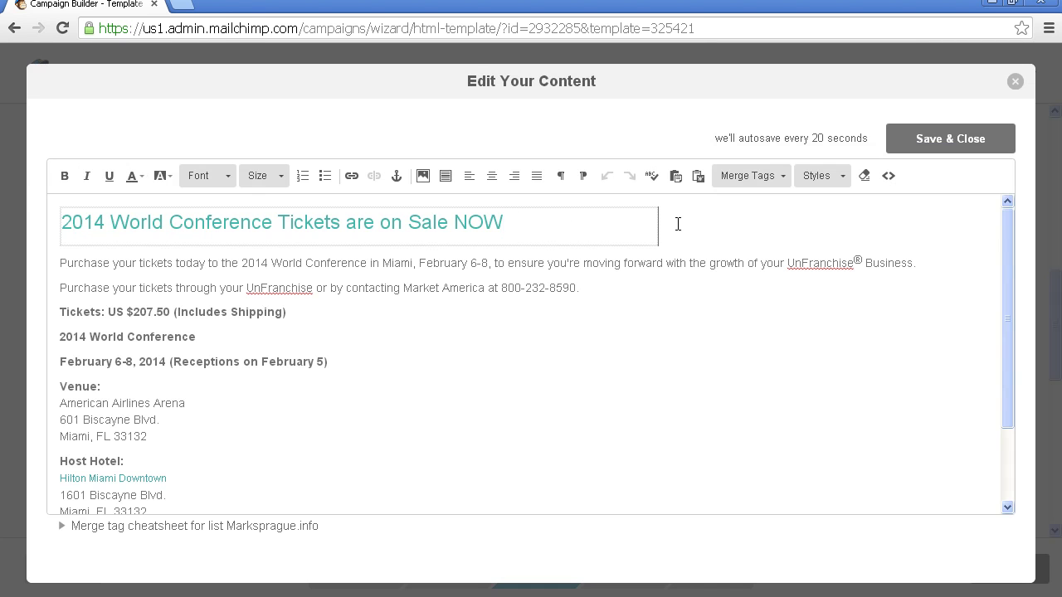
triple_click(678, 224)
key(BackSpace)
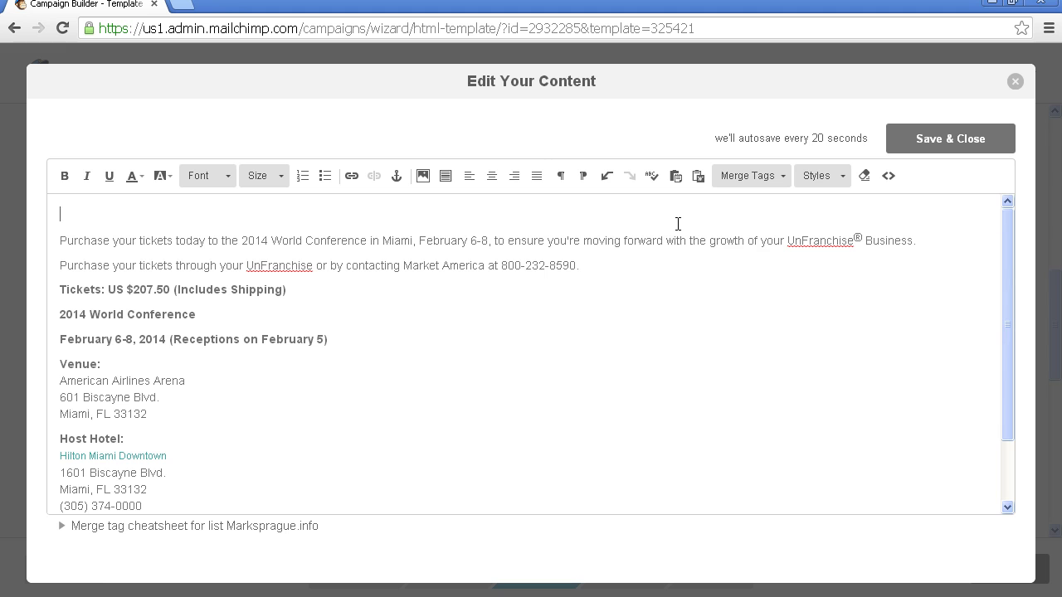
key(Delete)
key(Delete)
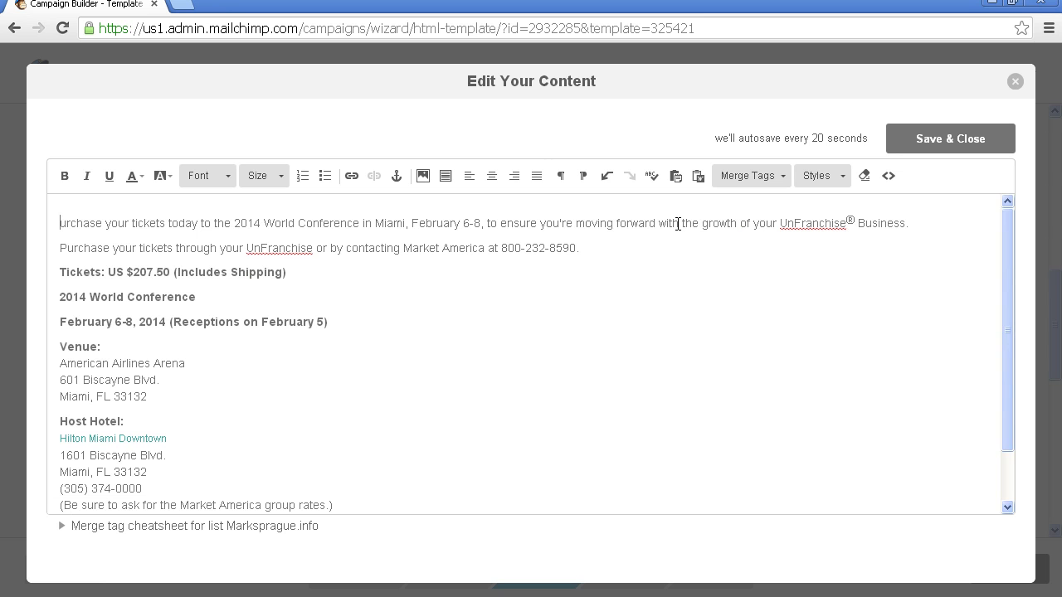
text(P)
click(910, 137)
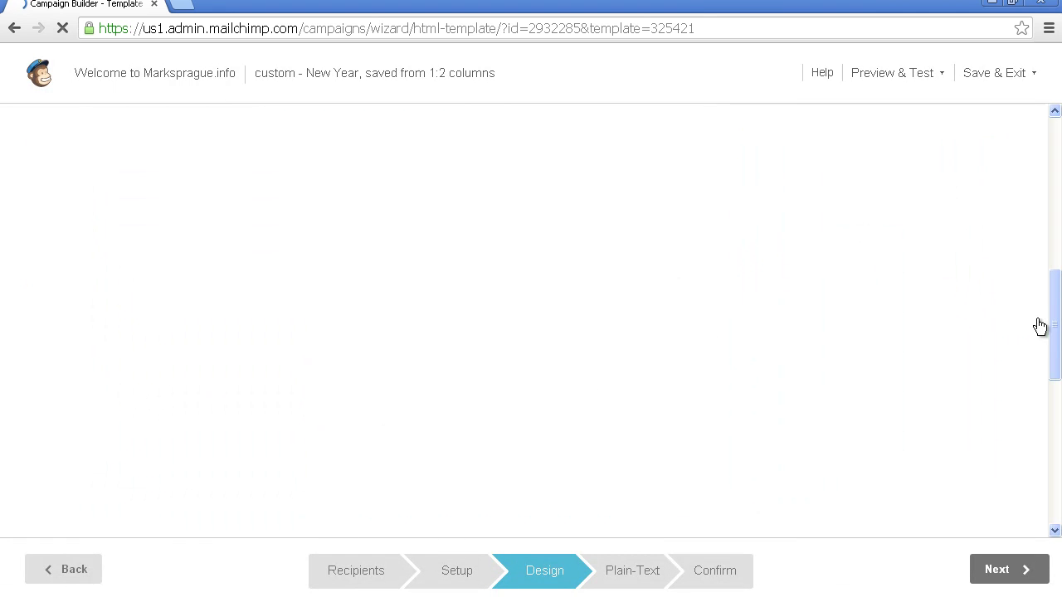
drag(1052, 321, 1055, 214)
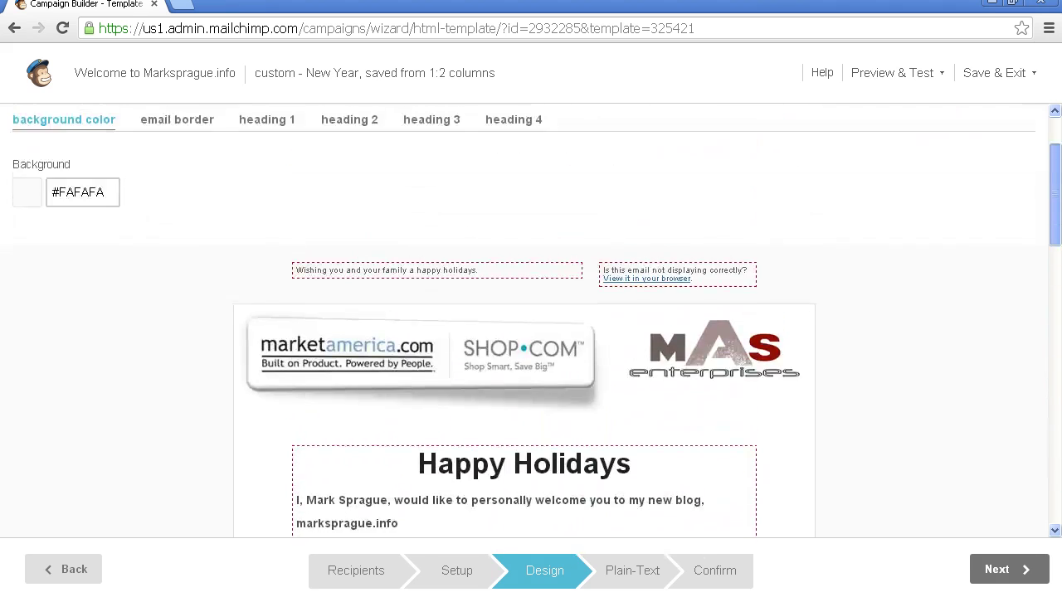
Step: Change the 'Wishing you…' preheader to 'Thanks for the add' and save it
click(457, 275)
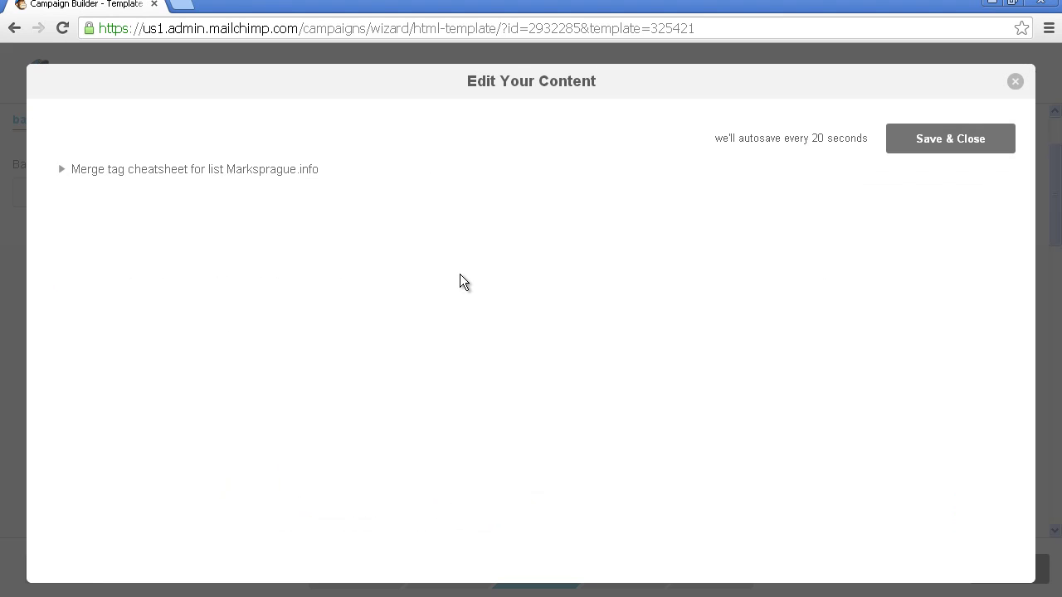
drag(371, 223, 7, 214)
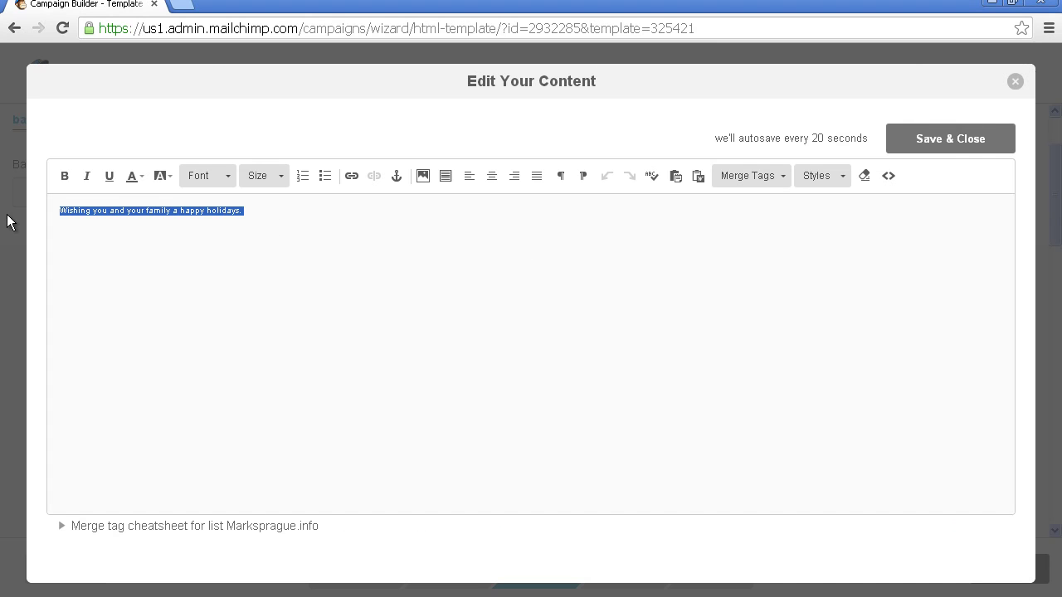
text(Thanks for the add)
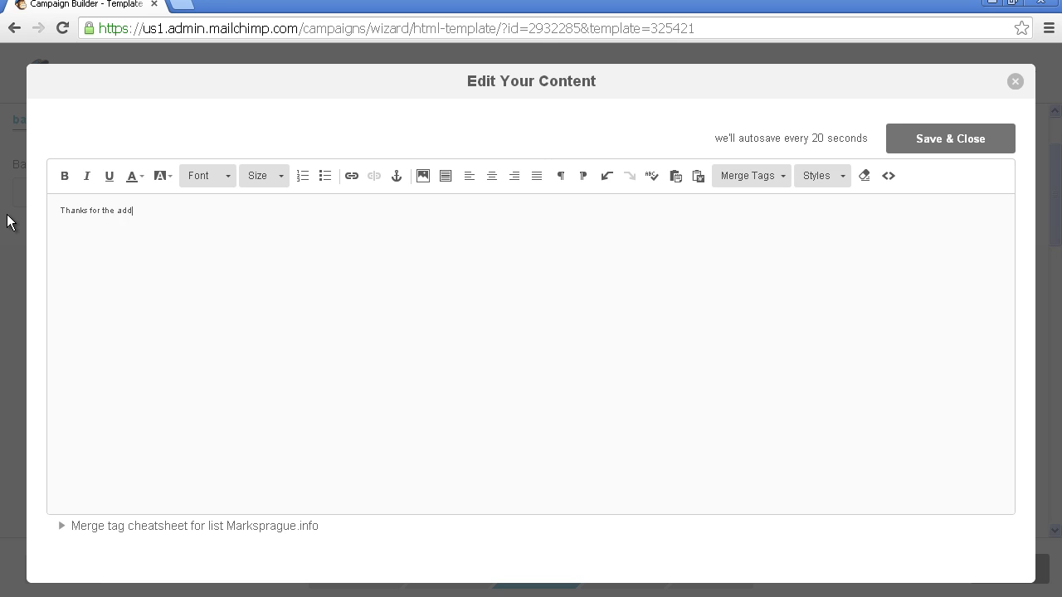
click(950, 149)
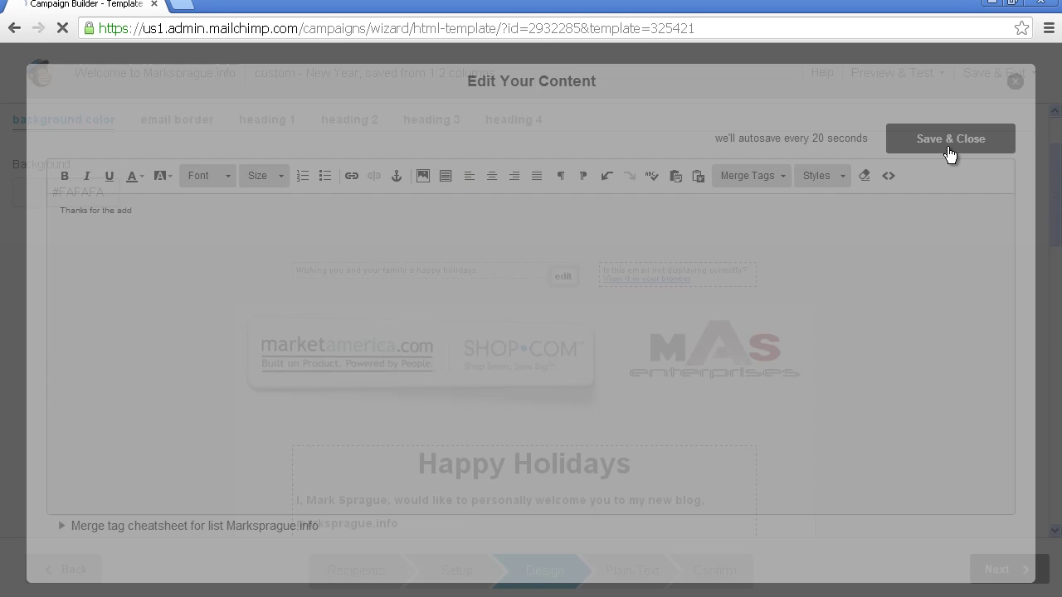
drag(1056, 185, 1050, 432)
mouse_move(444, 353)
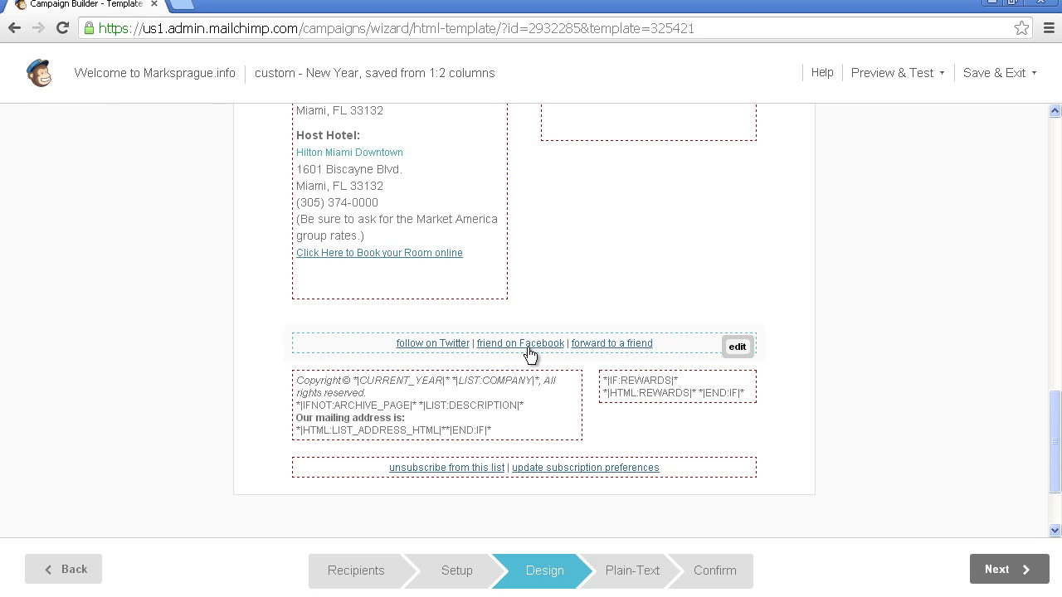
mouse_move(472, 345)
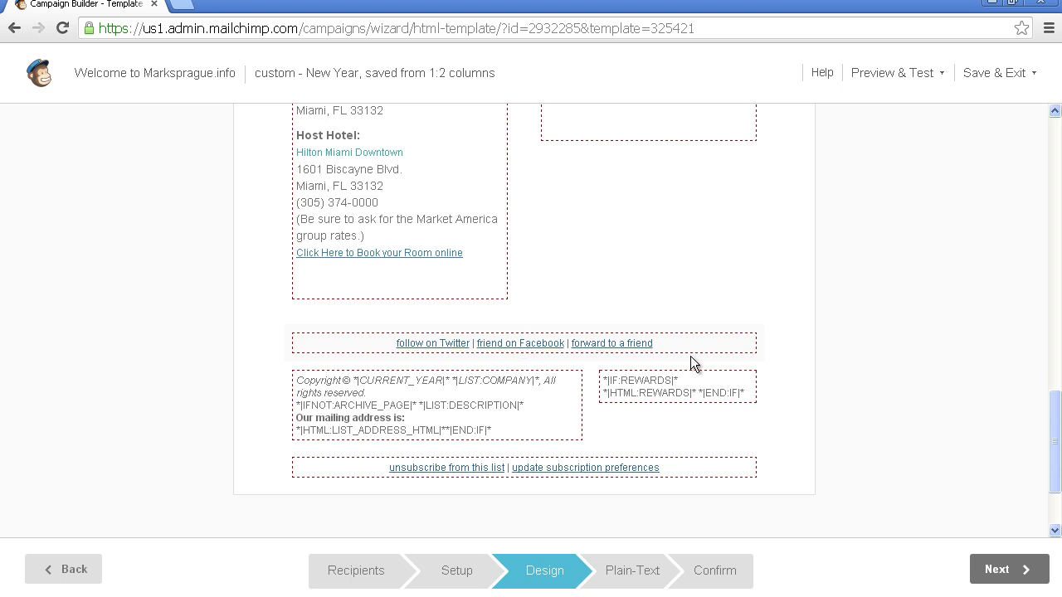
drag(1056, 407, 1059, 177)
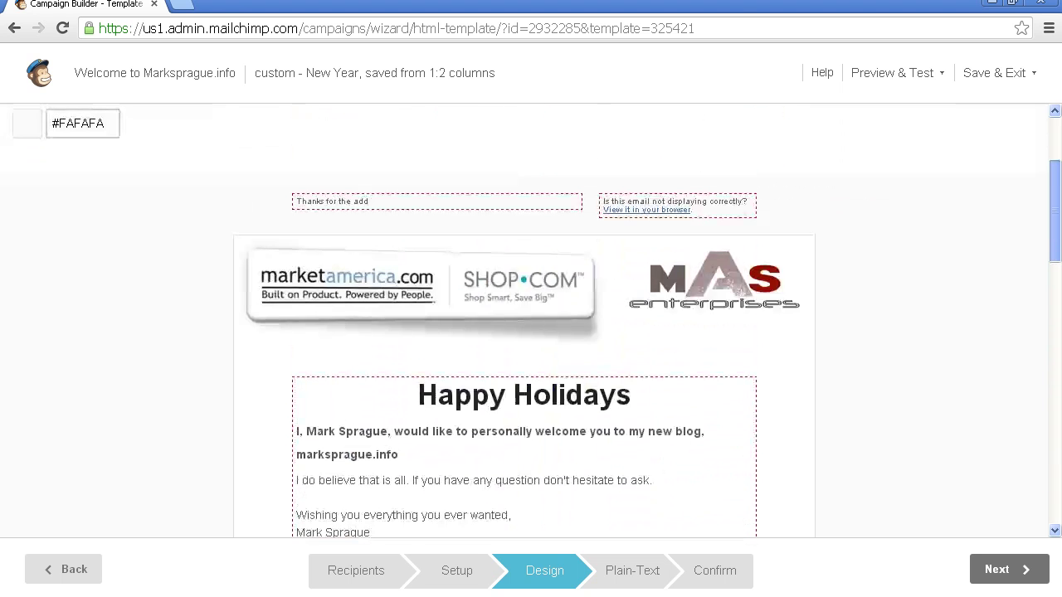
click(944, 76)
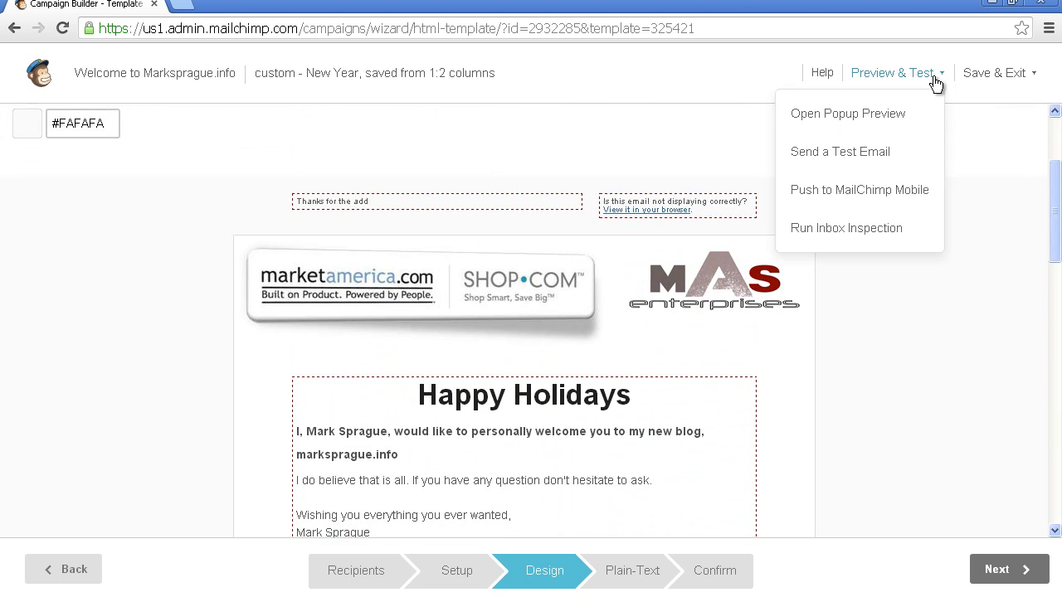
click(871, 121)
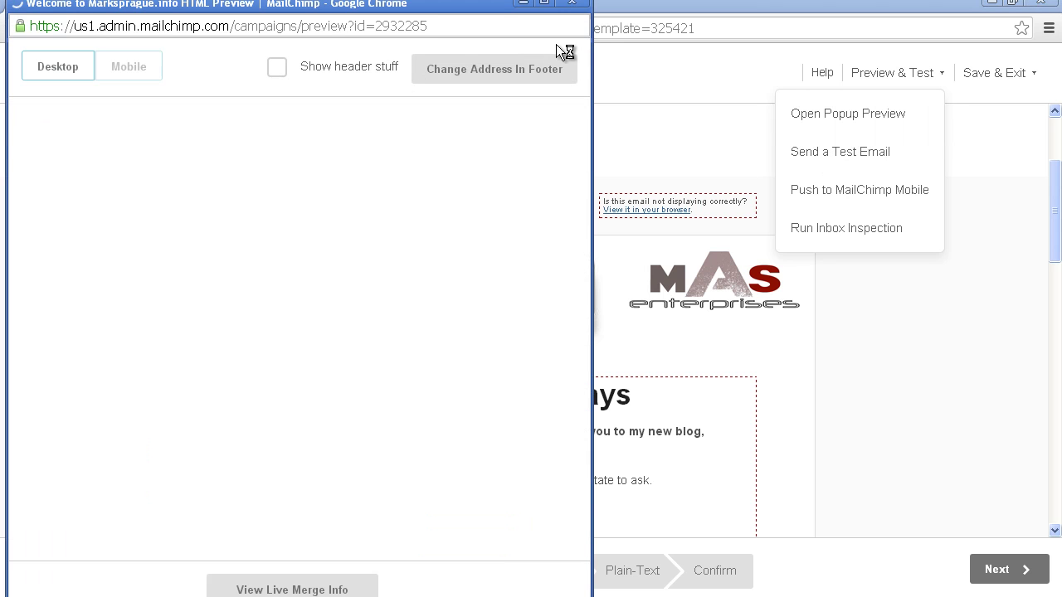
drag(593, 49, 914, 87)
drag(907, 129, 895, 195)
drag(896, 154, 906, 112)
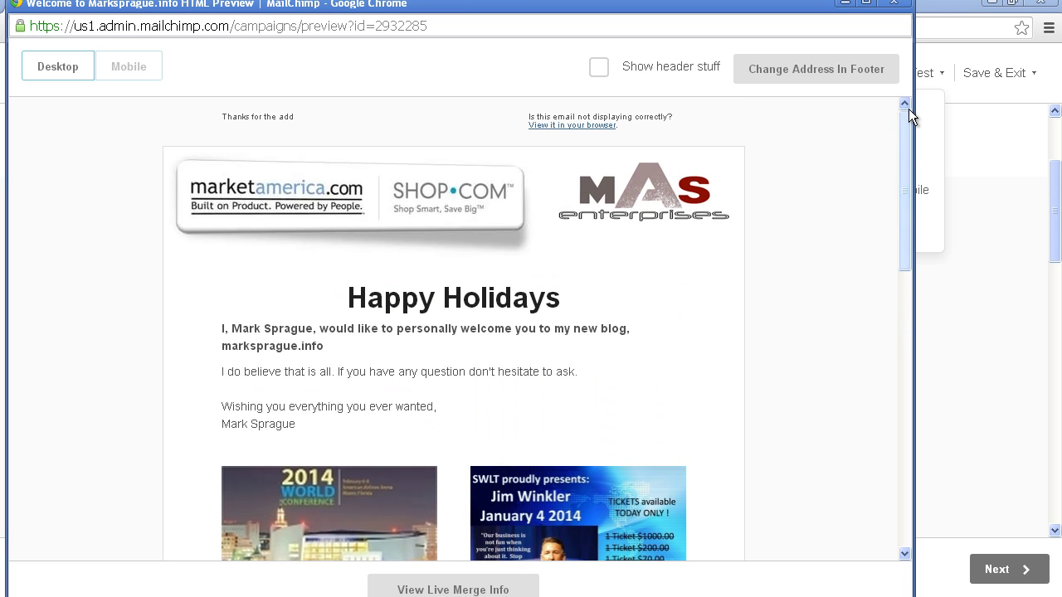
click(894, 2)
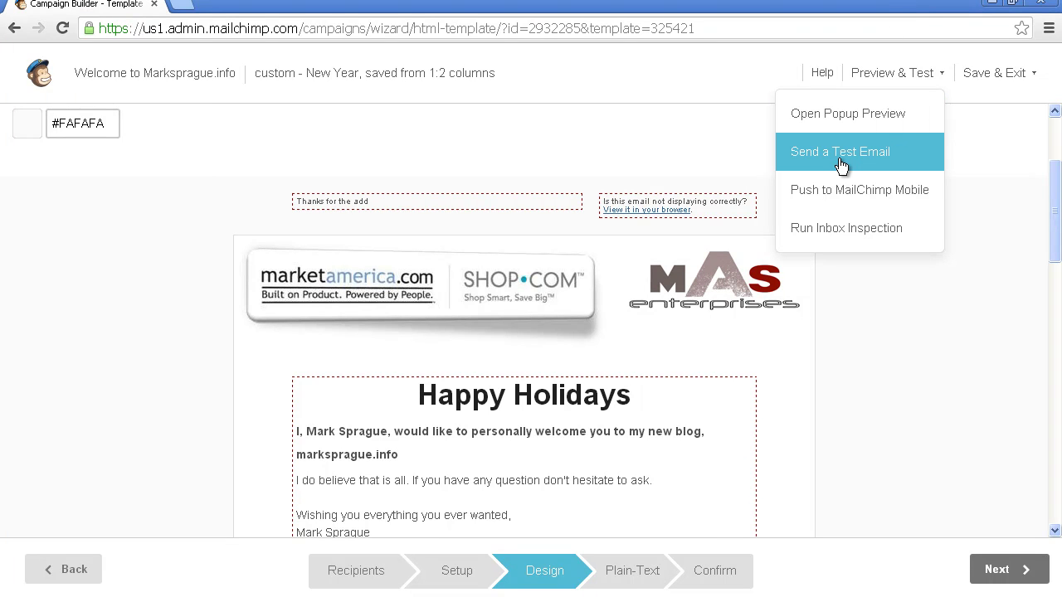
click(884, 204)
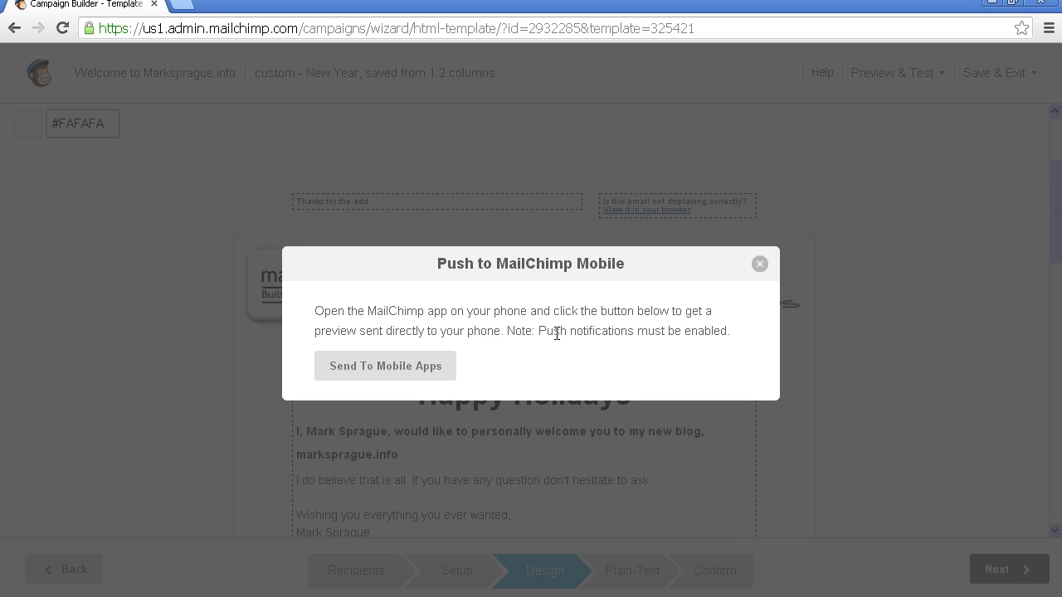
click(394, 367)
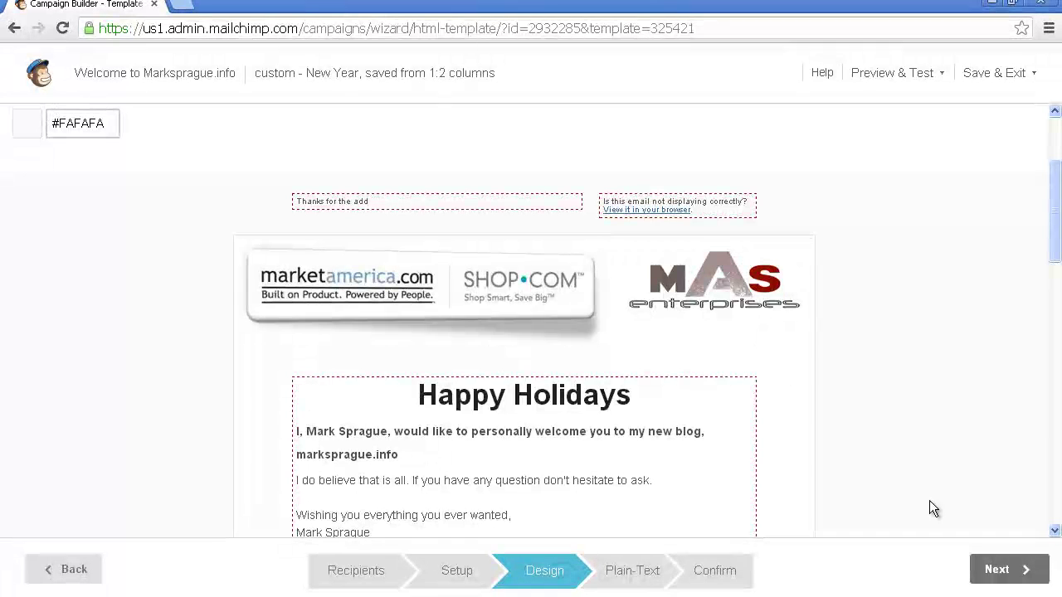
Step: Advance the Welcome to Marksprague.info campaign past Plain-Text to the Confirm checklist
click(991, 569)
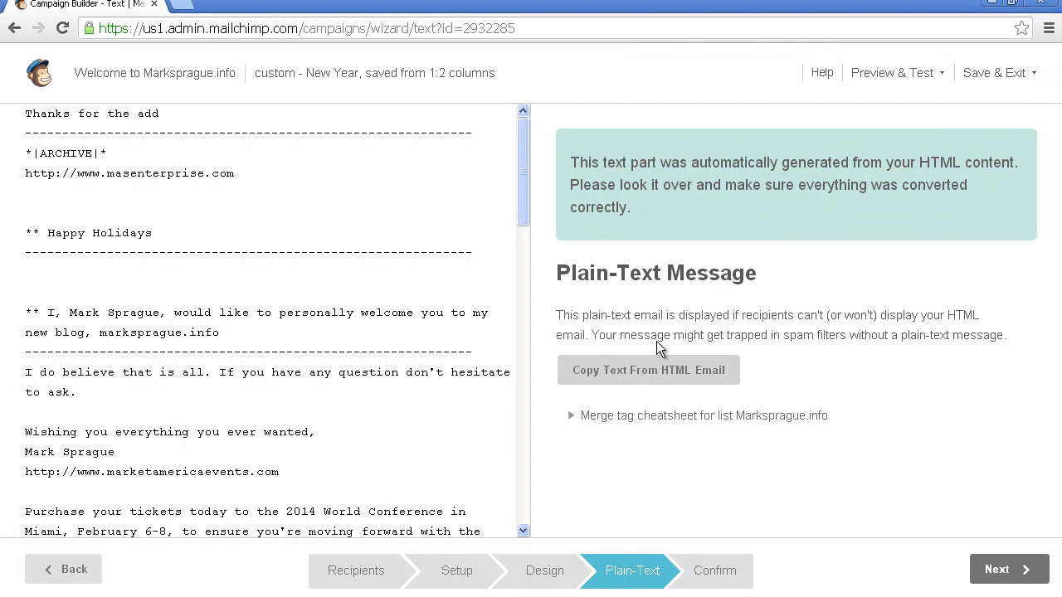
click(1012, 568)
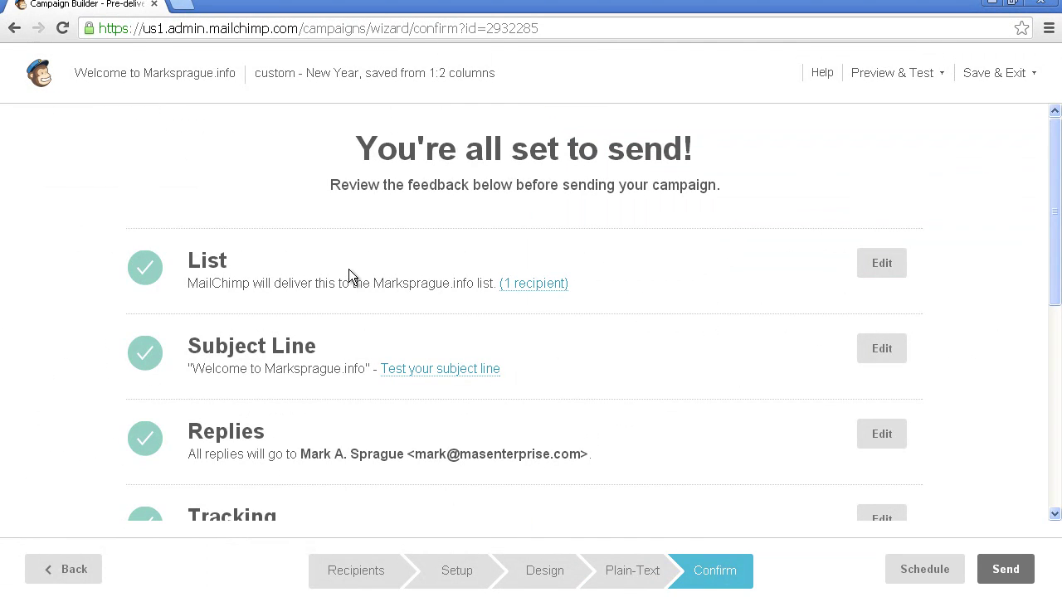
mouse_move(1056, 149)
mouse_down()
mouse_move(1053, 392)
mouse_move(1048, 162)
mouse_up()
drag(1049, 189, 1044, 410)
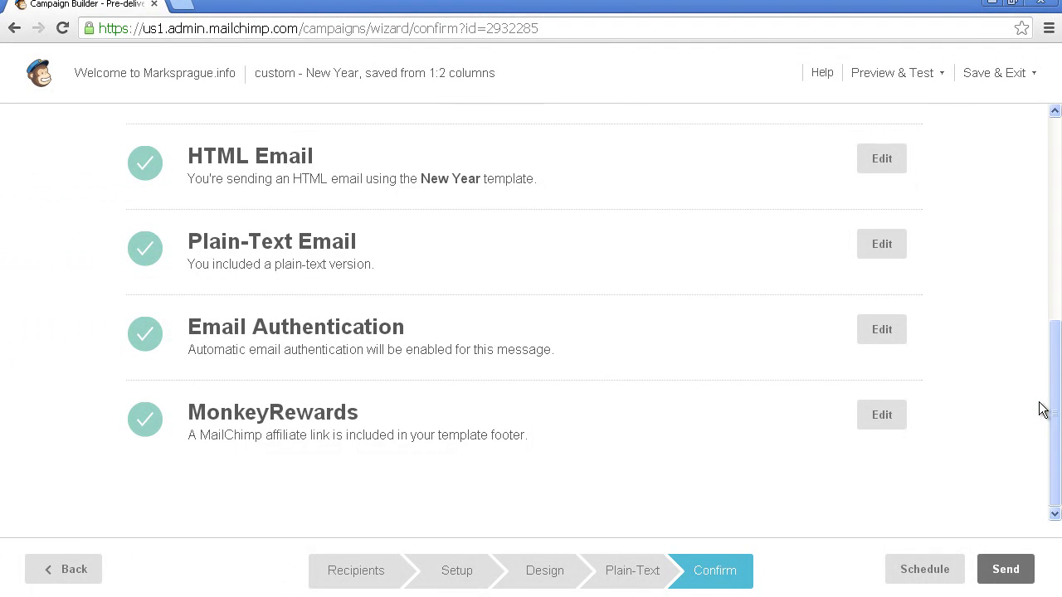
Step: Try the Schedule option, cancel it, then send the campaign to the list immediately
click(1006, 571)
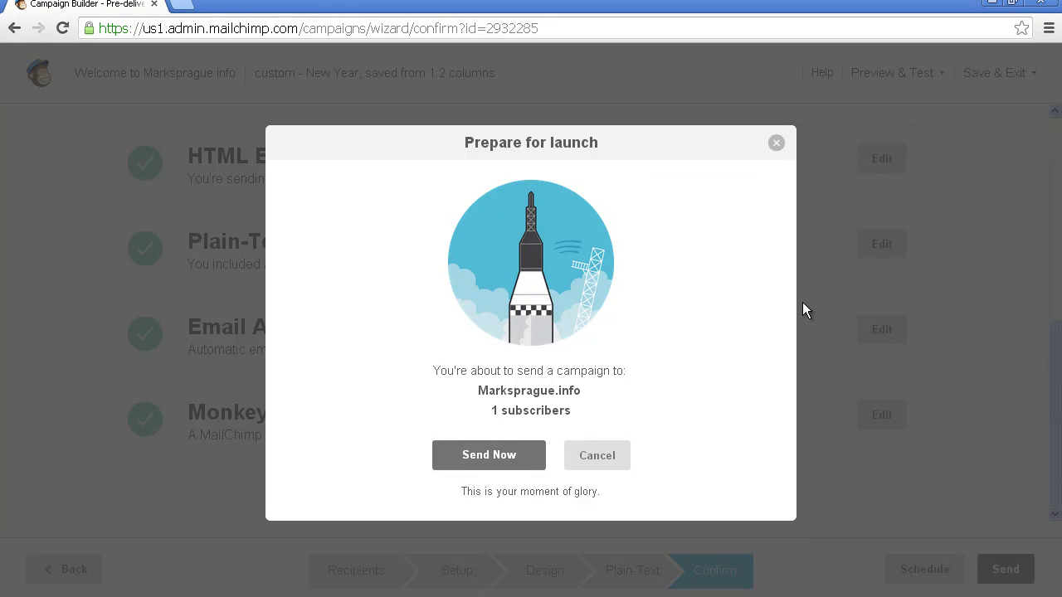
click(776, 144)
click(930, 573)
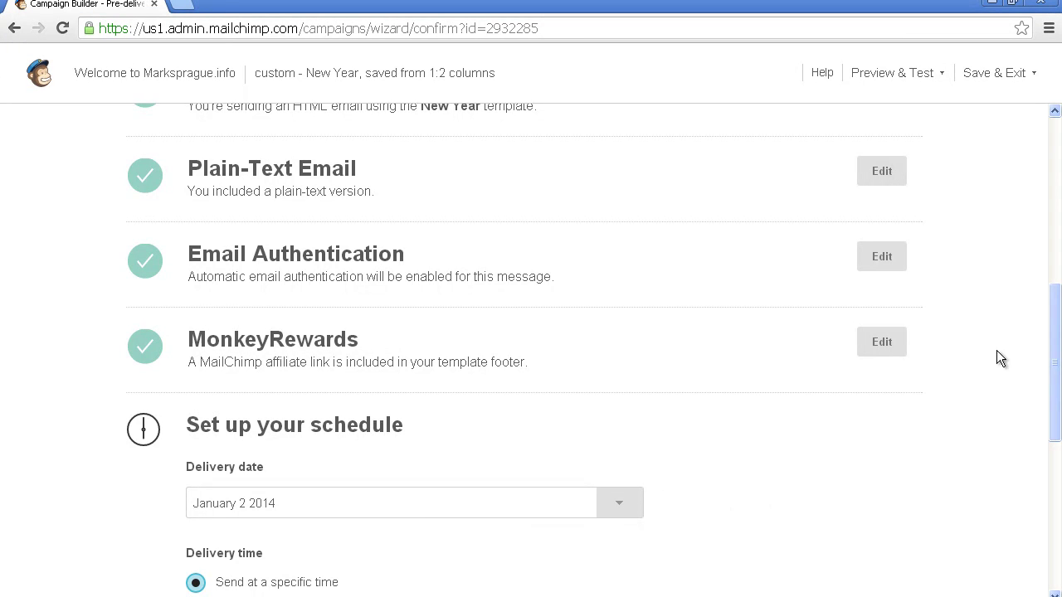
drag(1052, 345, 1050, 494)
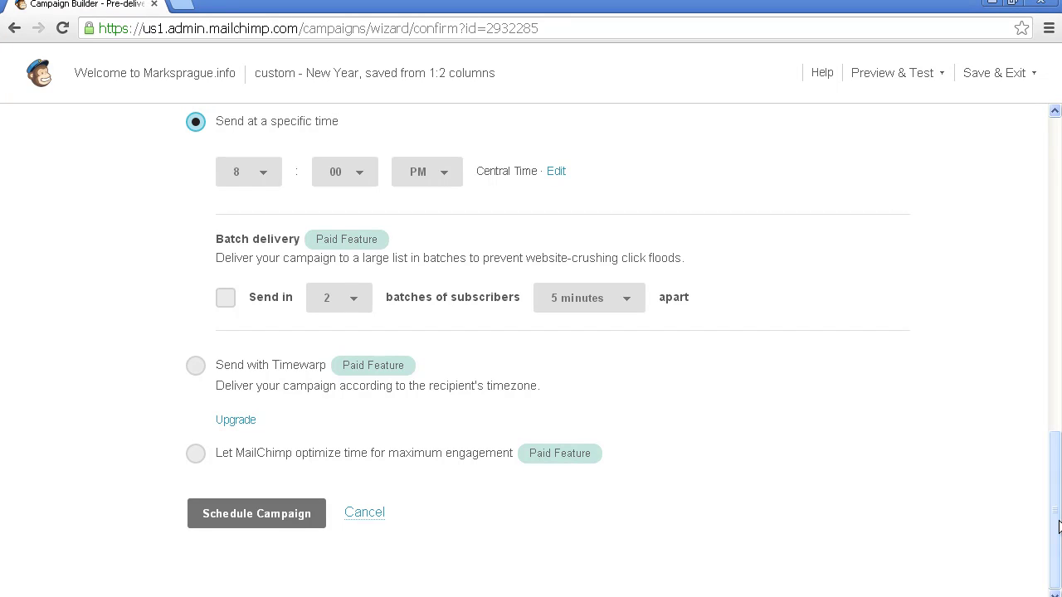
click(373, 520)
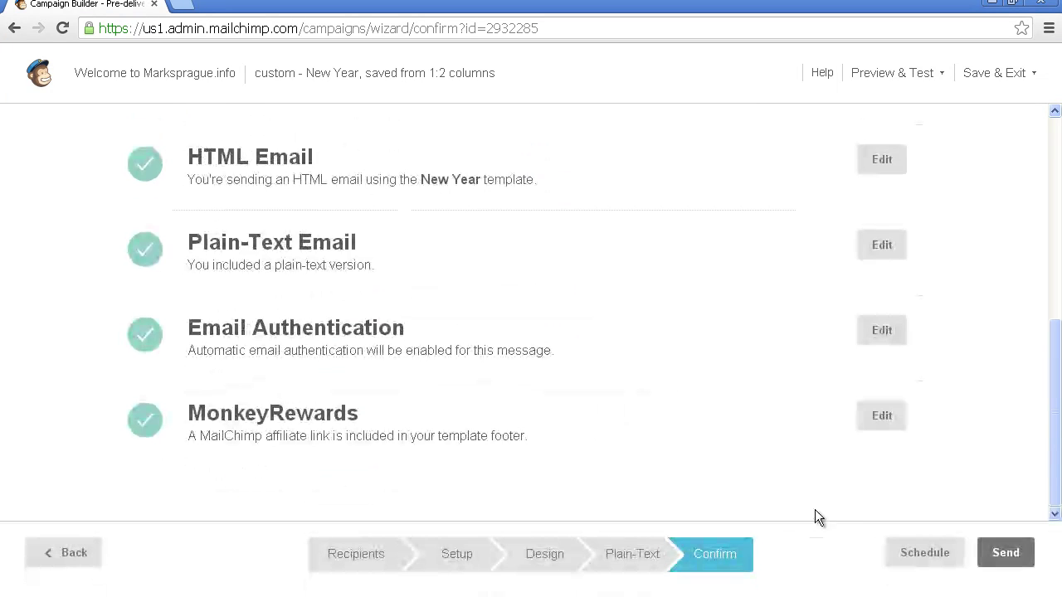
click(994, 550)
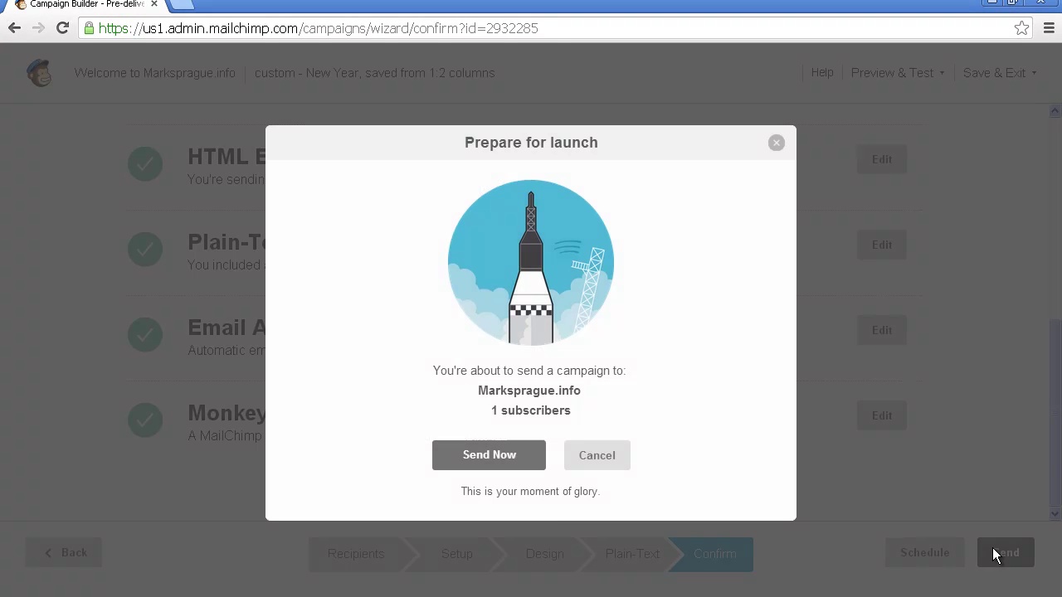
click(505, 456)
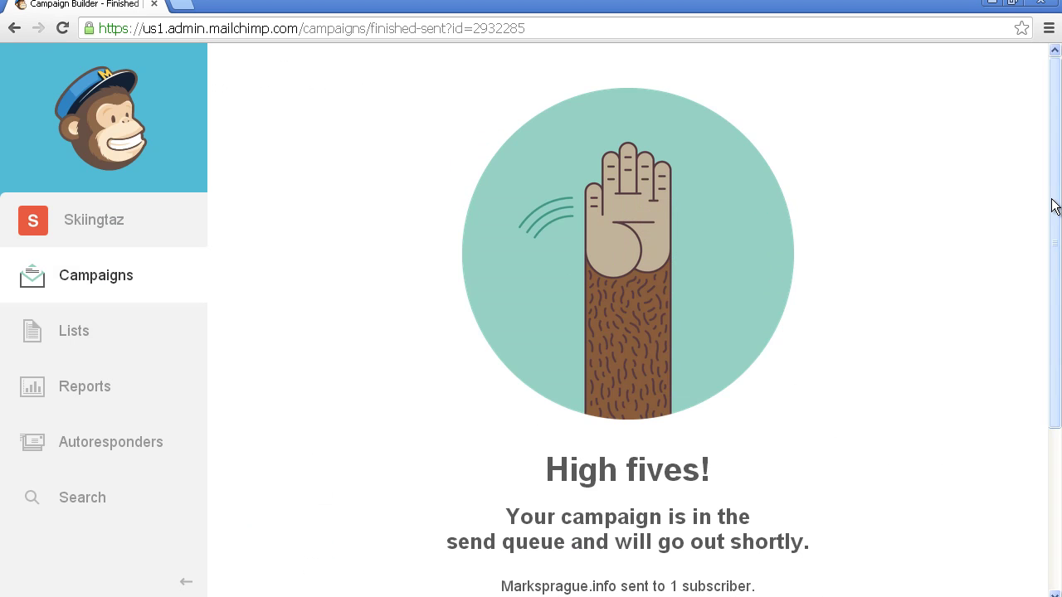
Step: Open a blank browser tab, look over MailChimp's Reports and Lists, then return to that tab
drag(1053, 206, 1051, 154)
click(187, 5)
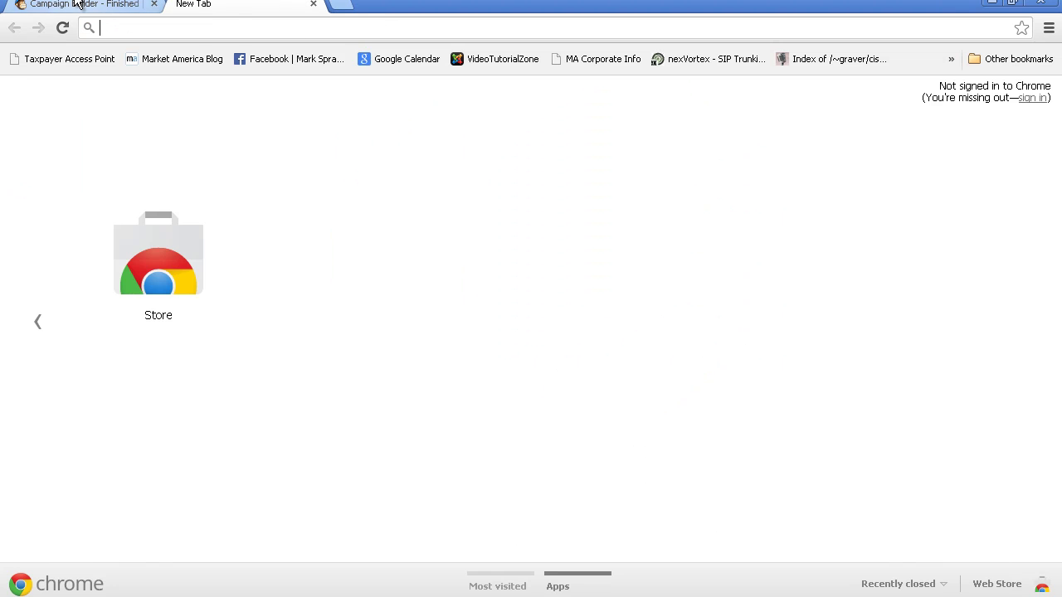
click(77, 5)
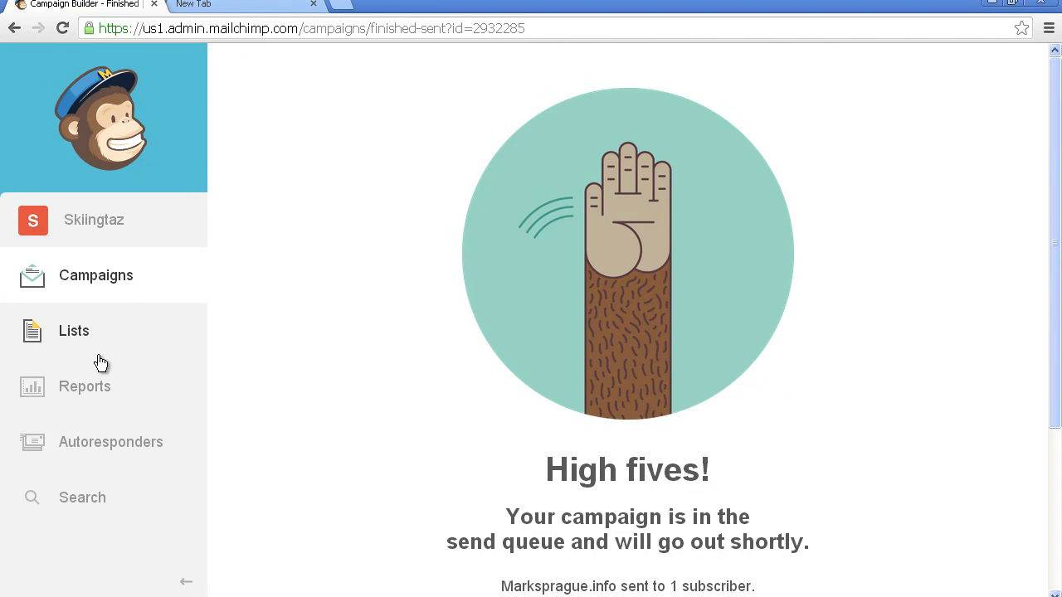
click(104, 391)
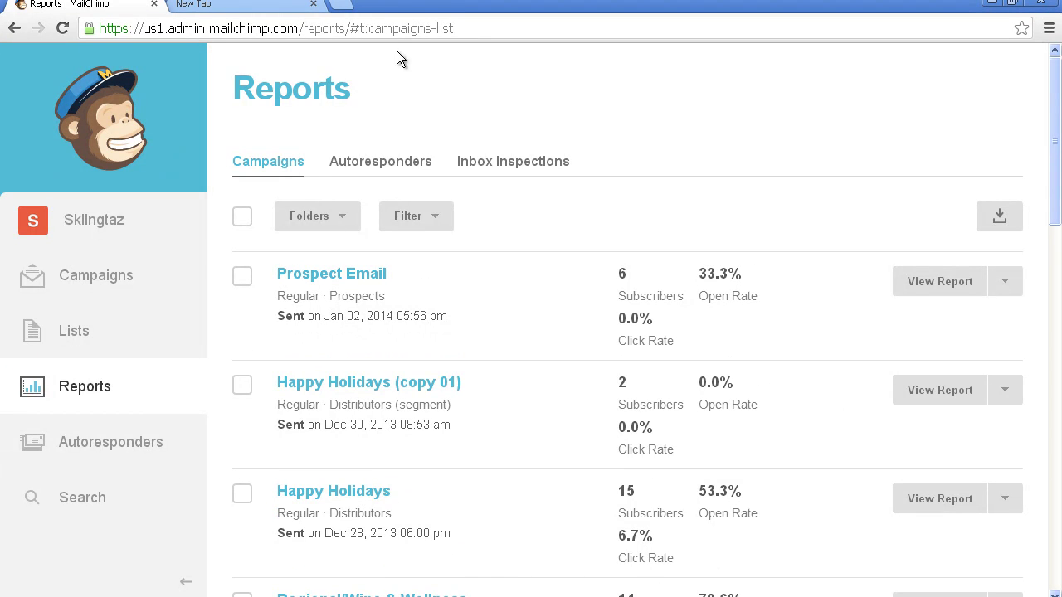
click(73, 331)
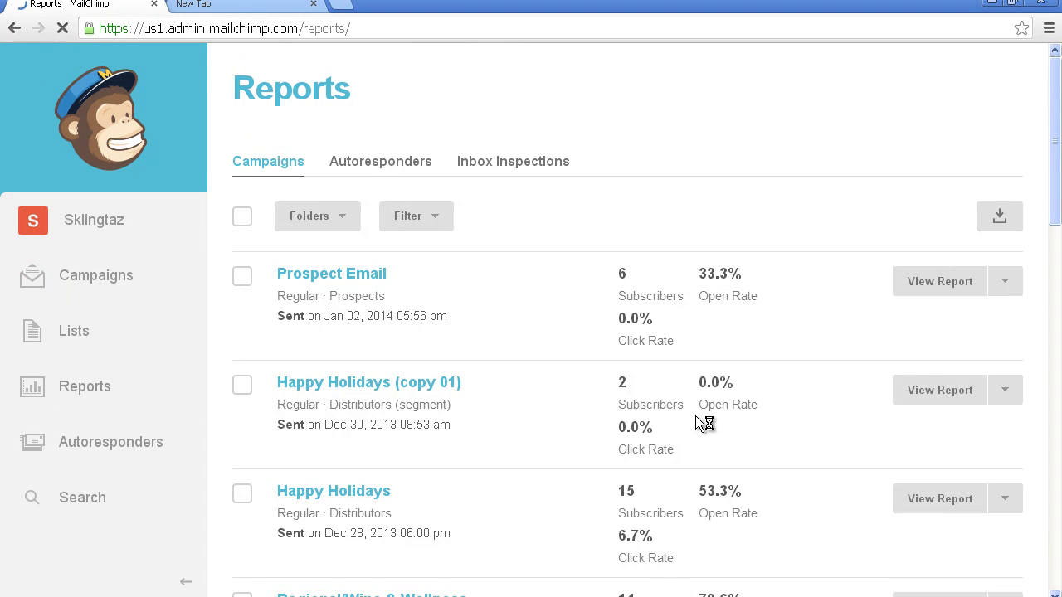
click(257, 9)
Step: Load webmail.masenterprise.com and sign in to the webmail account
text(webmail.masenterpr)
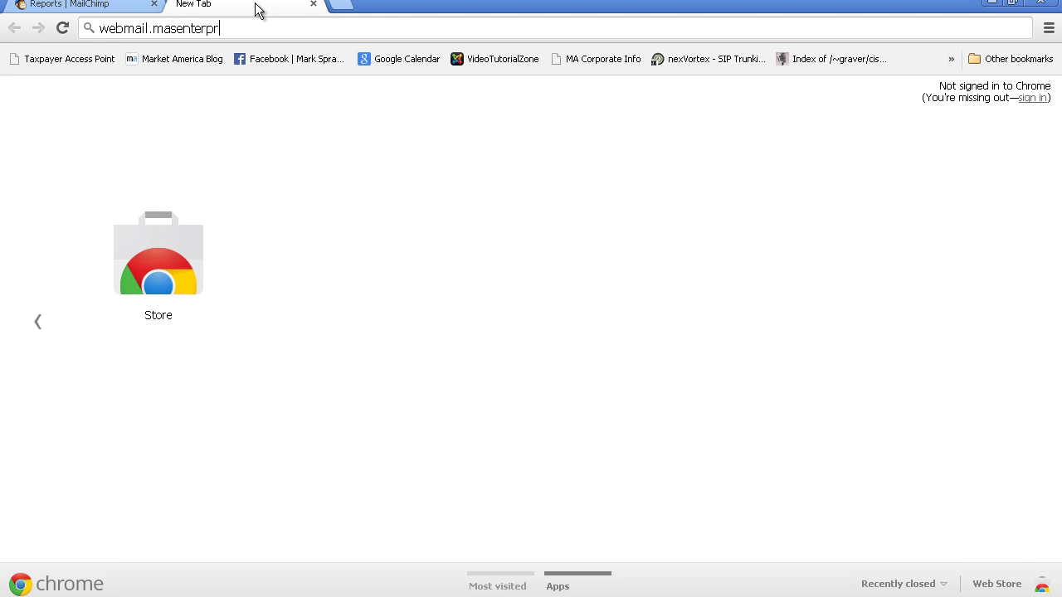
text(ise.com)
key(Return)
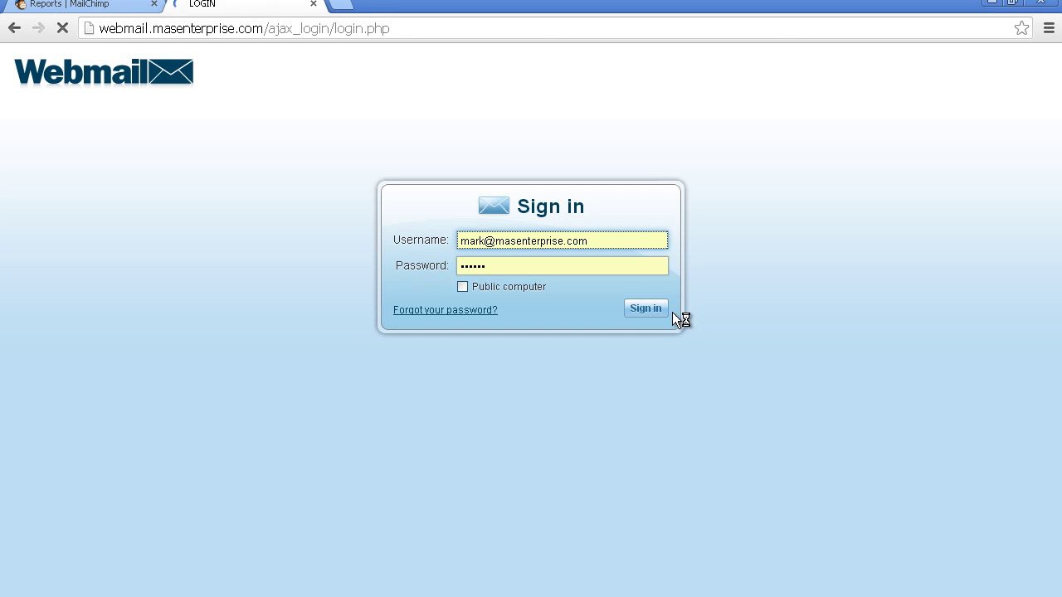
click(652, 309)
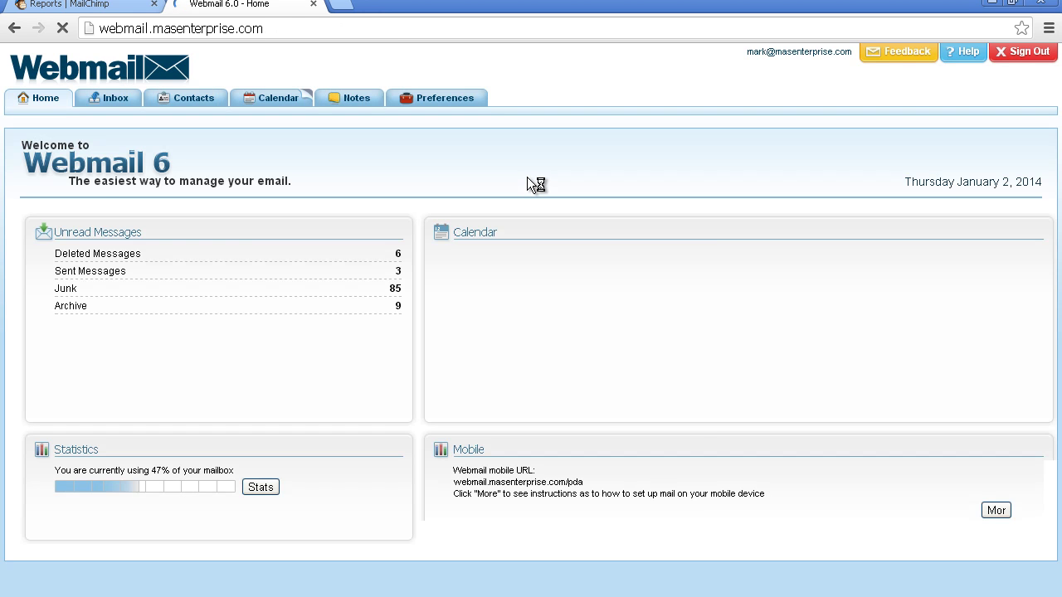
Step: Open the Welcome to Marksprague.info message from the Inbox in a maximized window
click(116, 99)
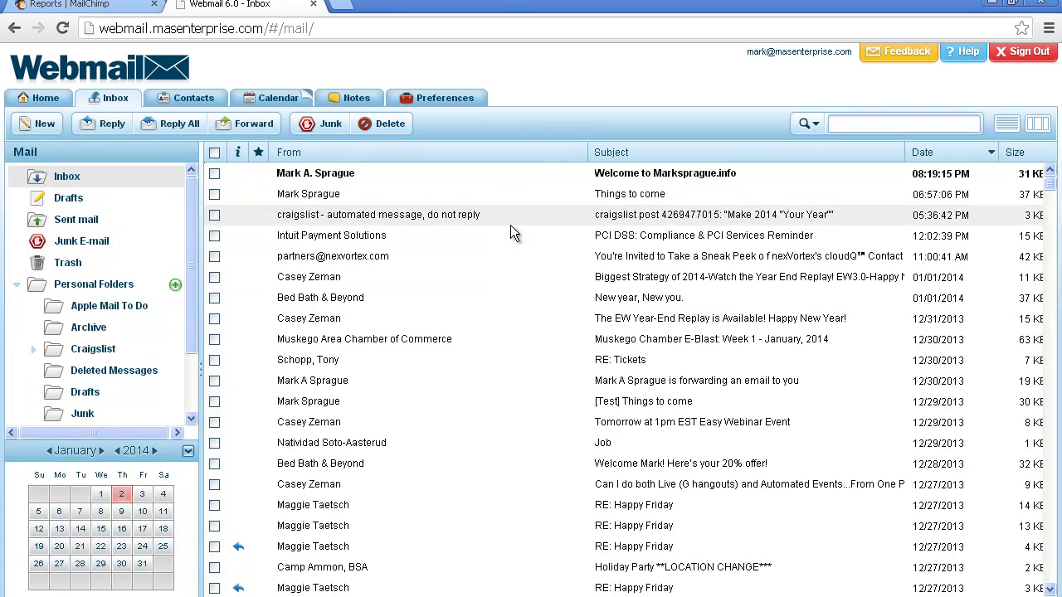
click(643, 181)
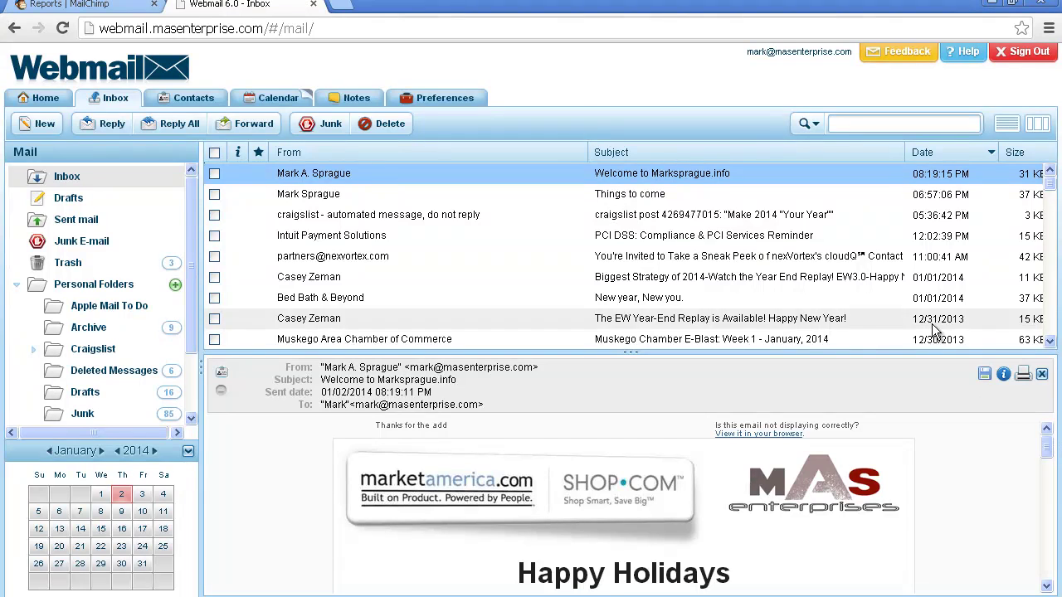
double_click(612, 180)
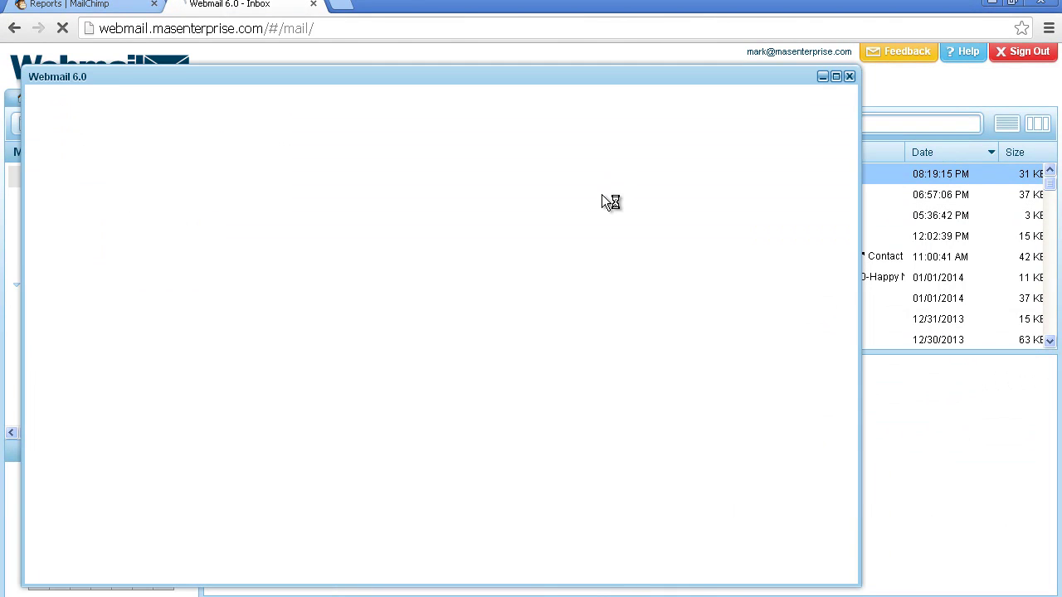
click(836, 77)
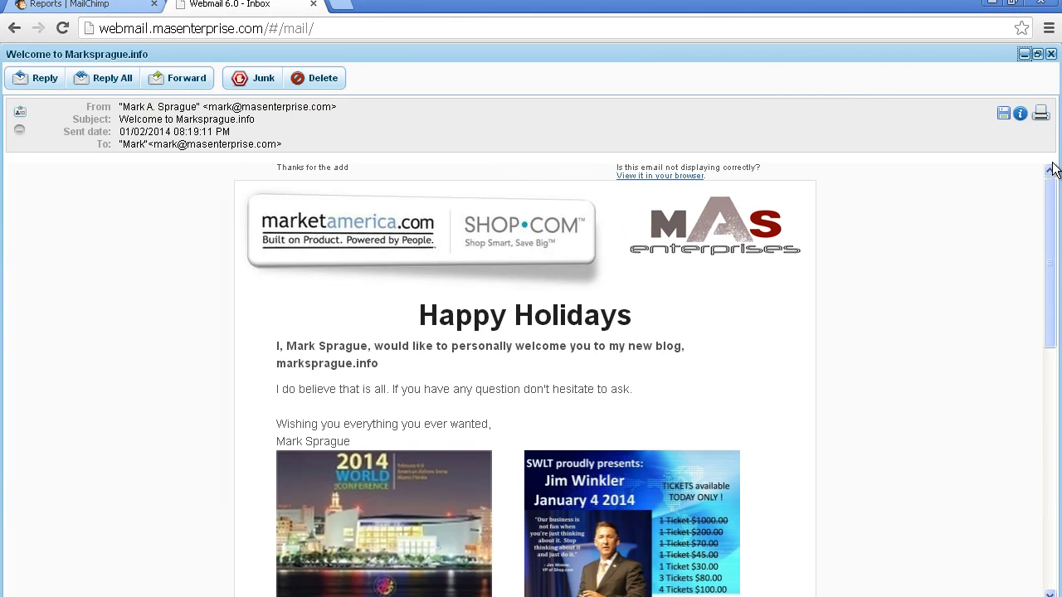
mouse_move(1051, 194)
mouse_down()
mouse_move(1059, 458)
mouse_move(1048, 107)
mouse_move(1049, 183)
mouse_up()
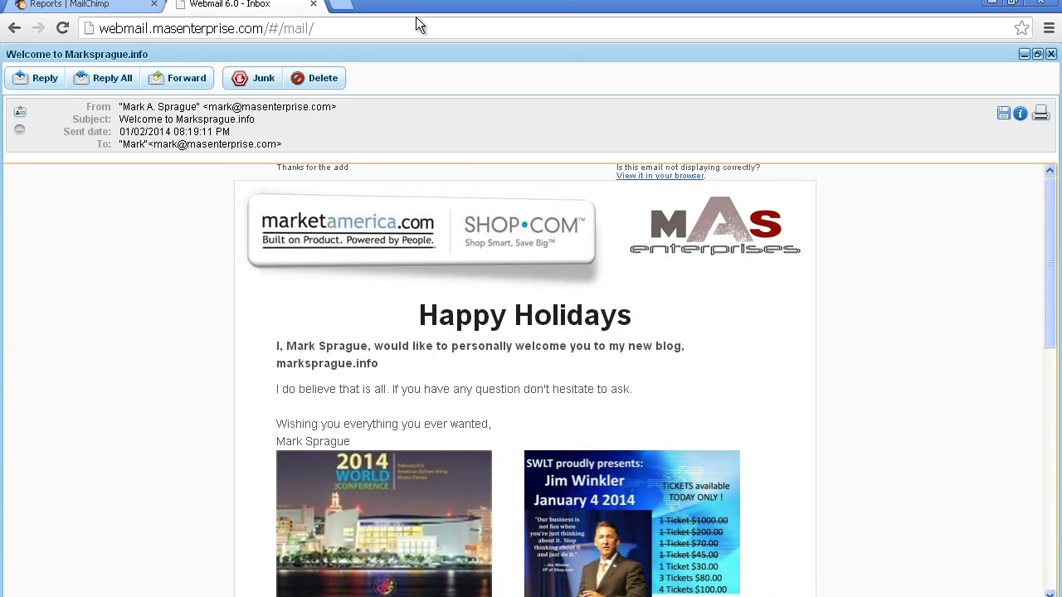
click(345, 5)
Step: Visit facebook.com/masenterprise, scroll through the Mas Enterprises page, then return to the Webmail tab
text(facebook.com)
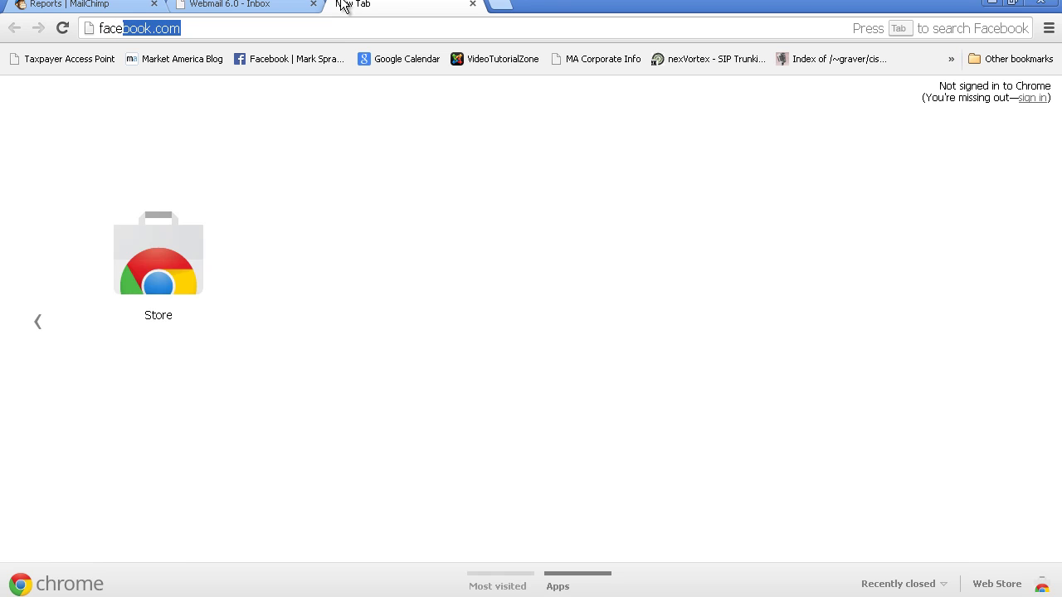
key(Right)
text(/)
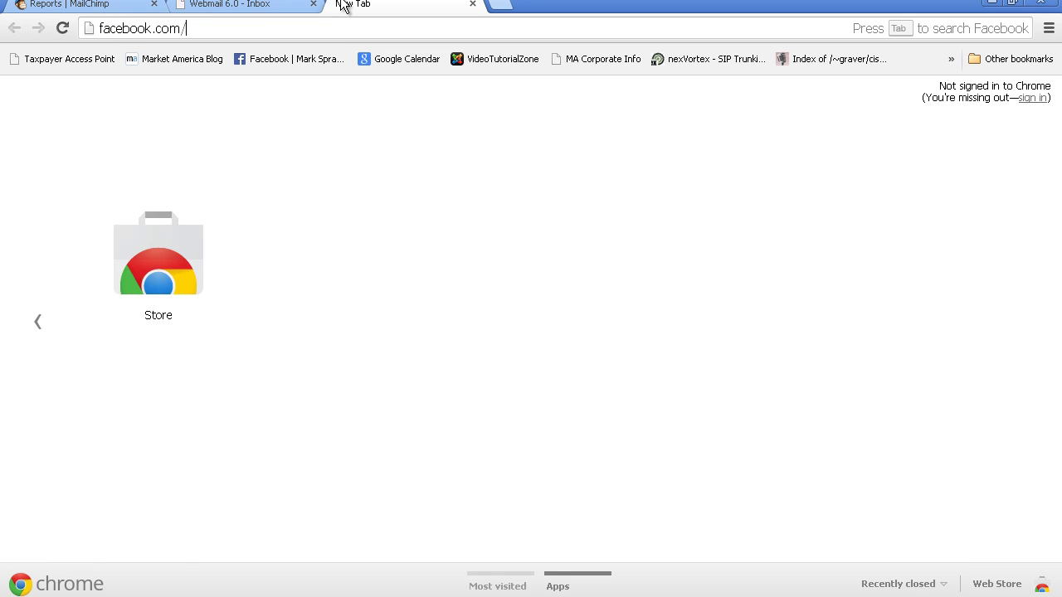
text(masenterprise)
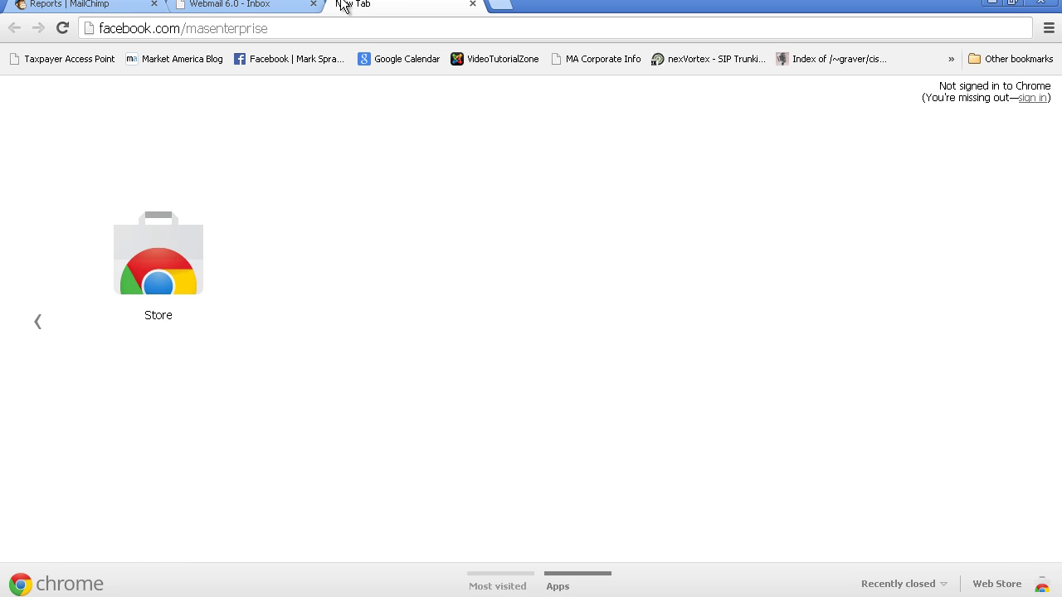
key(Return)
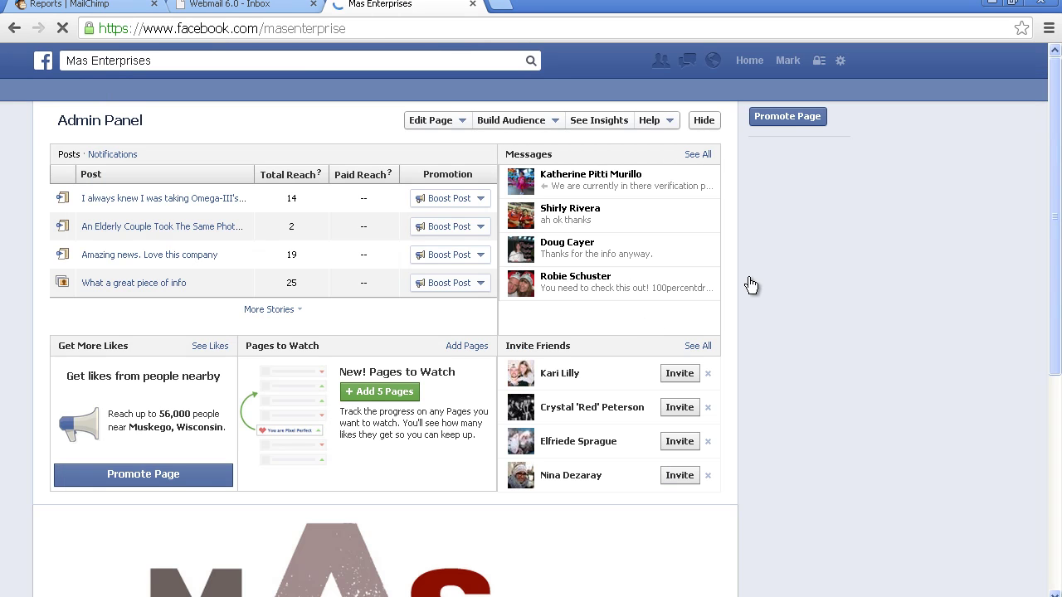
drag(1055, 193, 1054, 404)
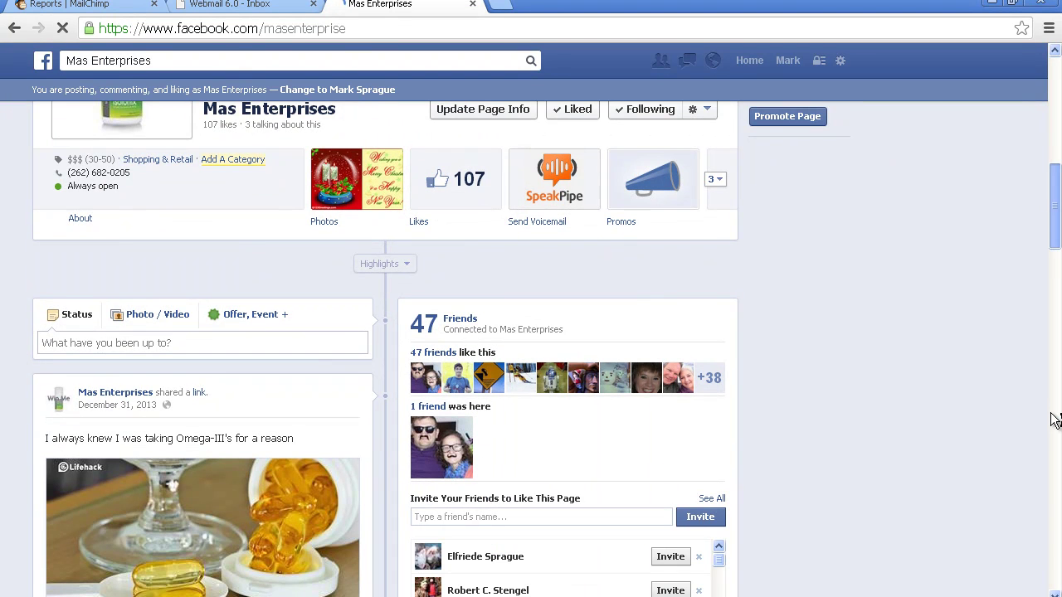
scroll(1058, 426, down, 6)
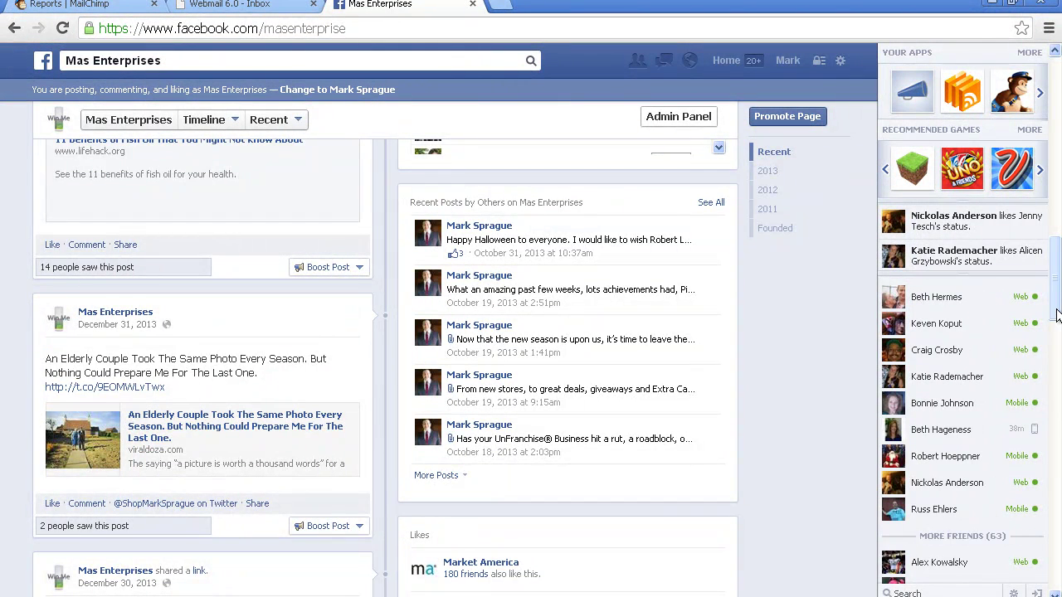
drag(1057, 313, 1057, 217)
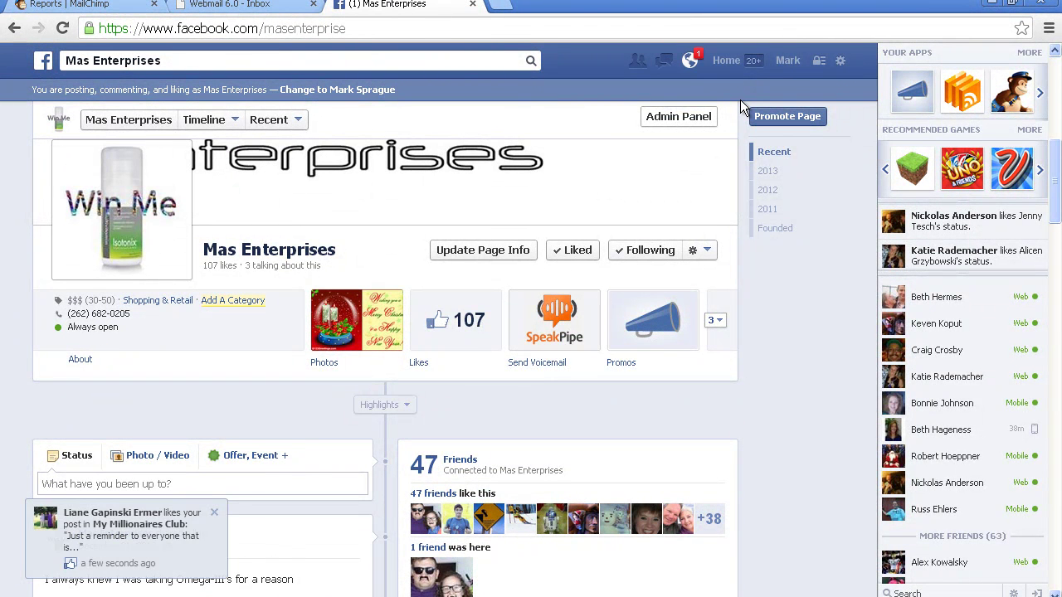
click(256, 6)
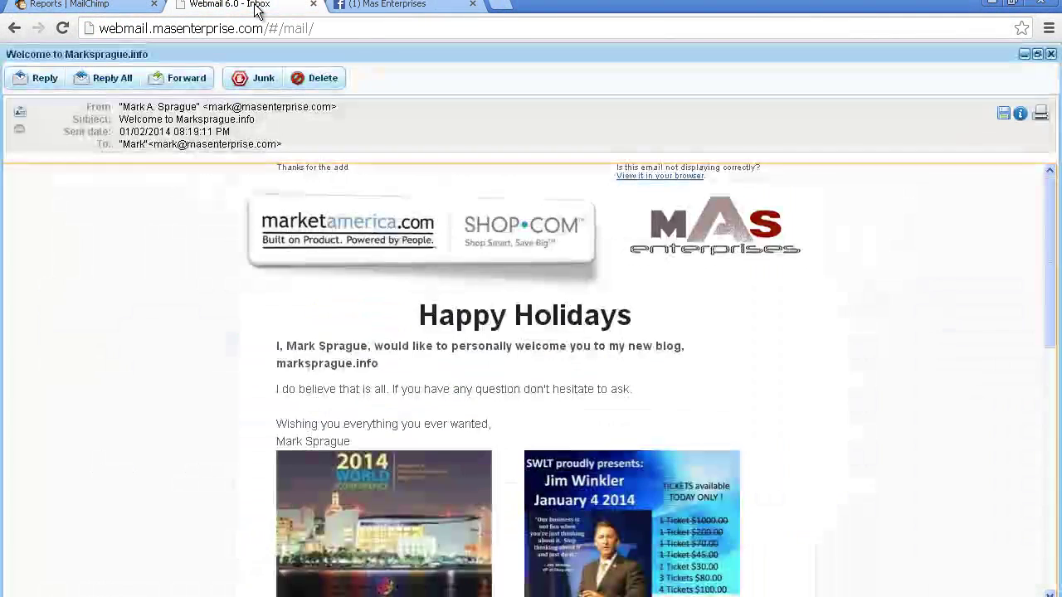
Step: Close Webmail and review the Welcome to Marksprague.info report: 1 delivery, 2 opens
click(312, 5)
click(83, 5)
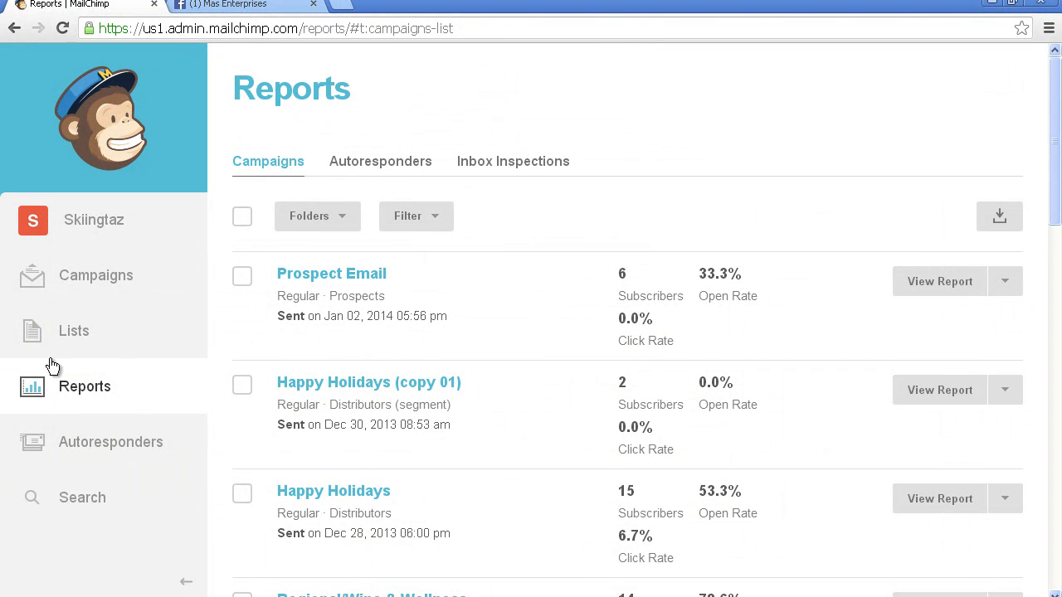
click(86, 386)
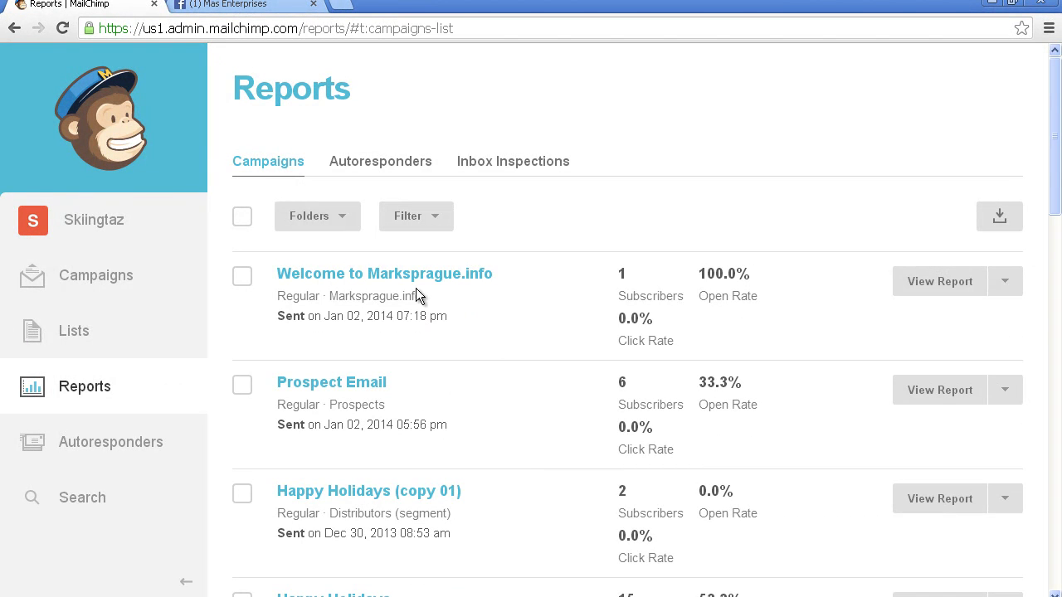
click(481, 274)
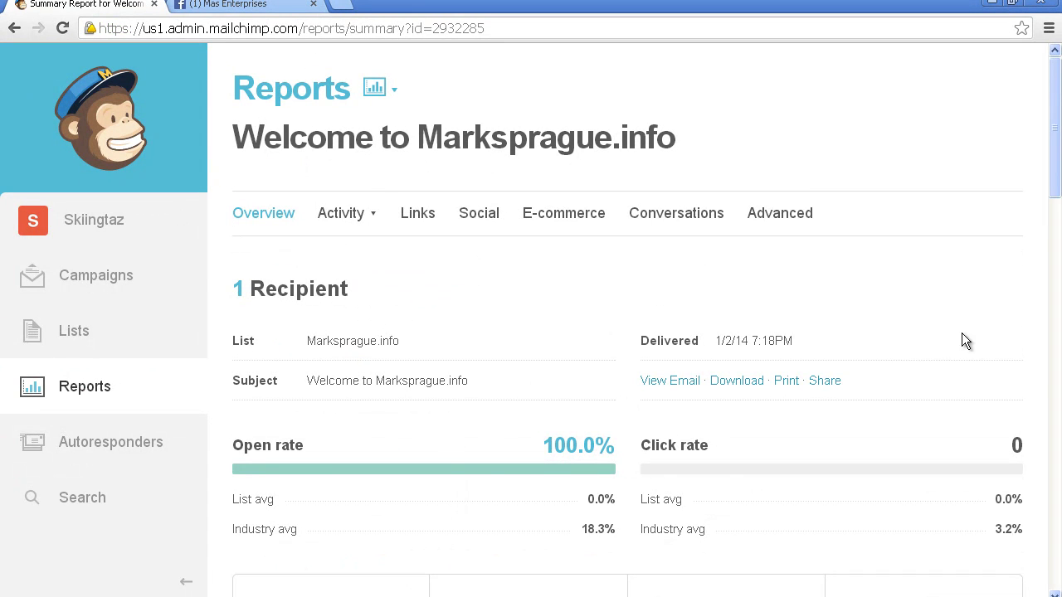
drag(1057, 135, 1058, 382)
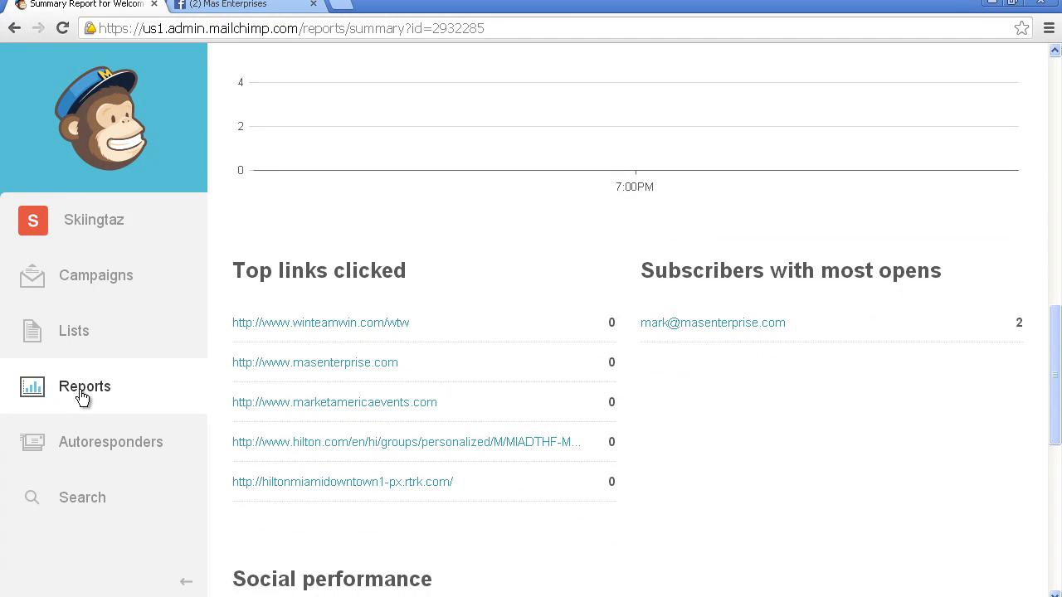
click(96, 453)
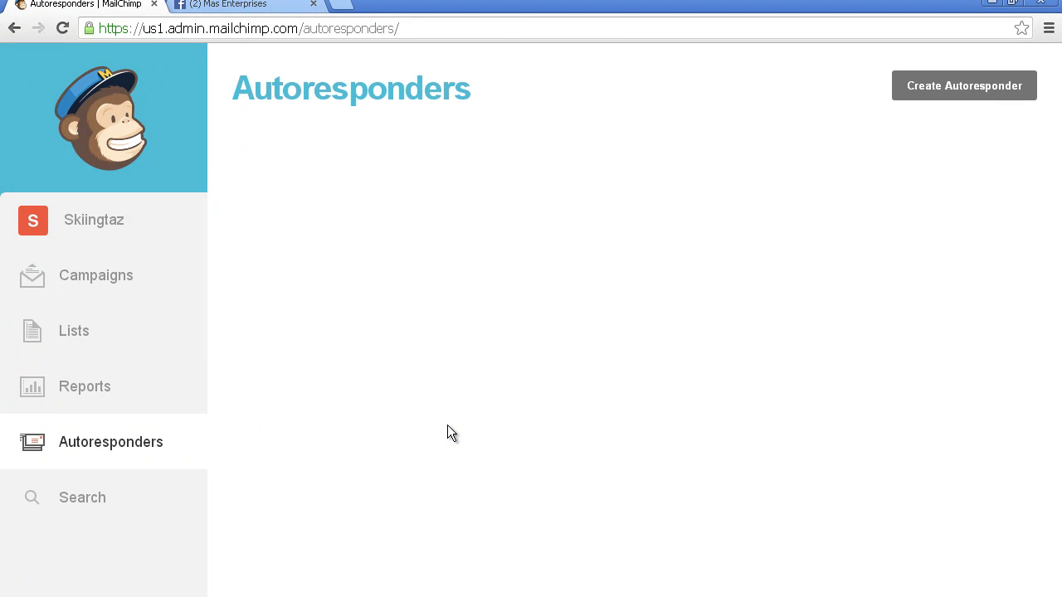
Step: Load the marksprague.info blog in a new tab and go back to MailChimp's autoresponders
mouse_move(1055, 125)
mouse_down()
mouse_move(1056, 197)
mouse_move(1057, 116)
mouse_up()
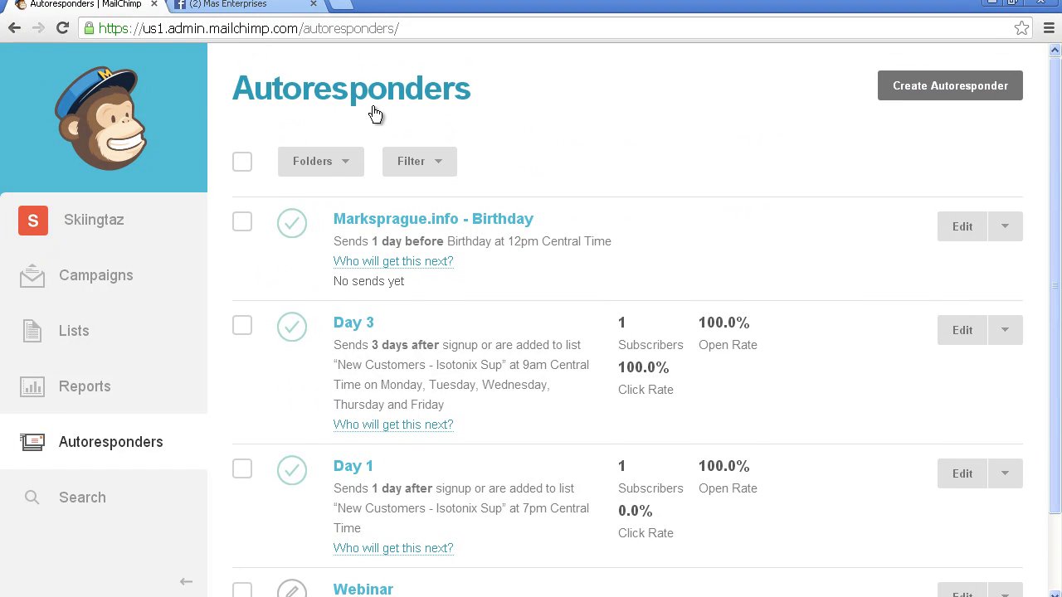
click(347, 7)
text(mark)
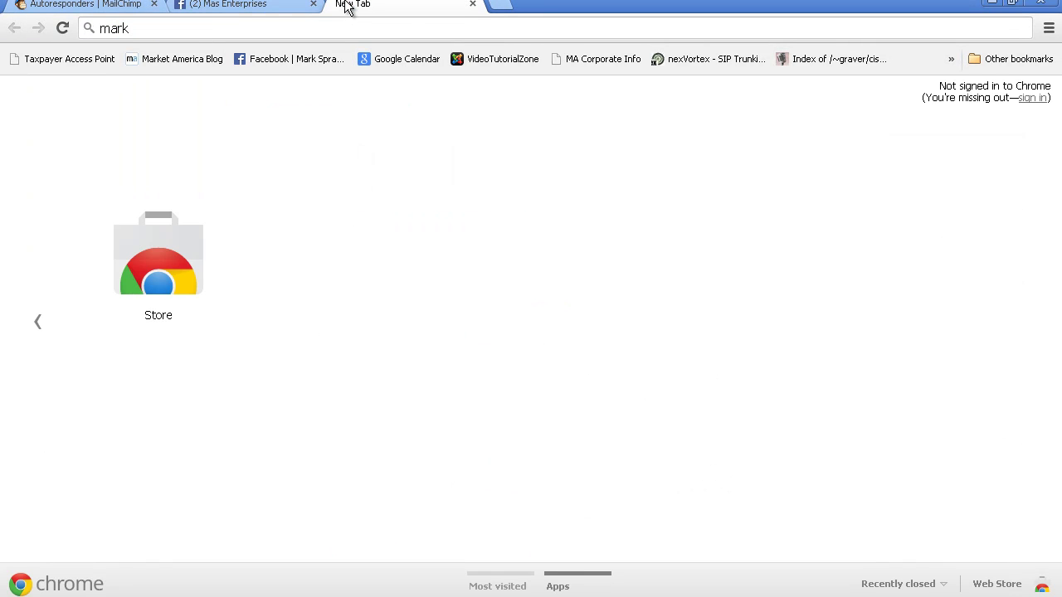
key(Down)
key(Down)
key(Down)
key(Return)
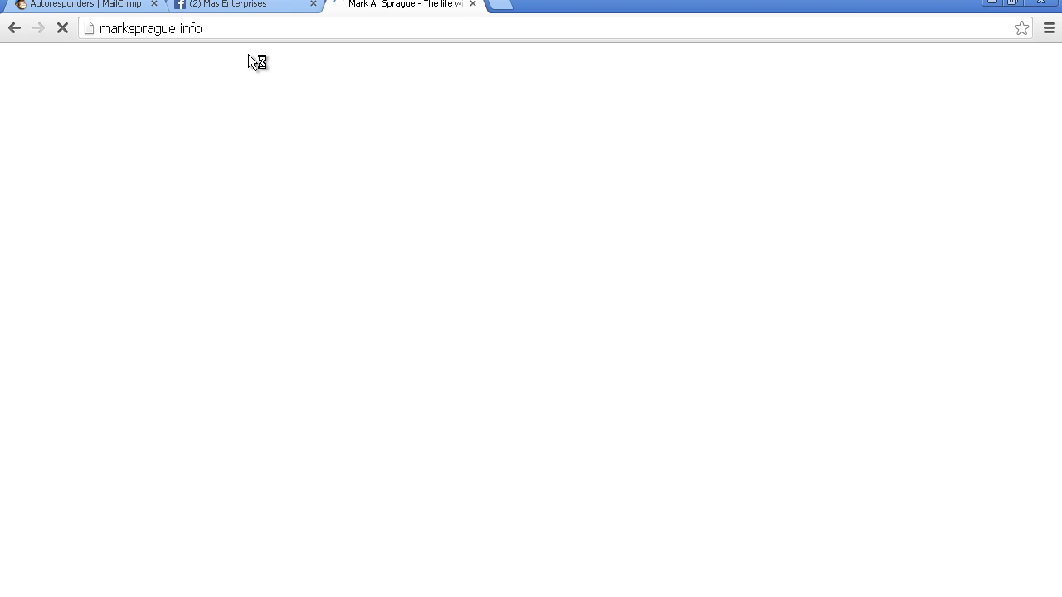
click(116, 8)
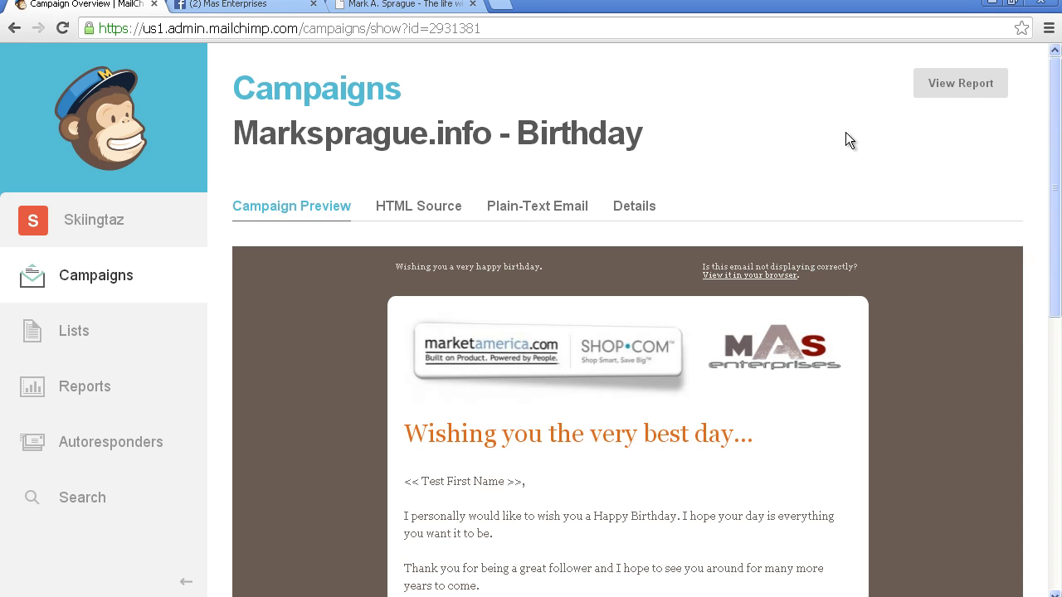
Step: Scroll the Birthday email preview and check its details: subject 'Happy Birthday', Marksprague.info list
drag(1054, 158, 1037, 200)
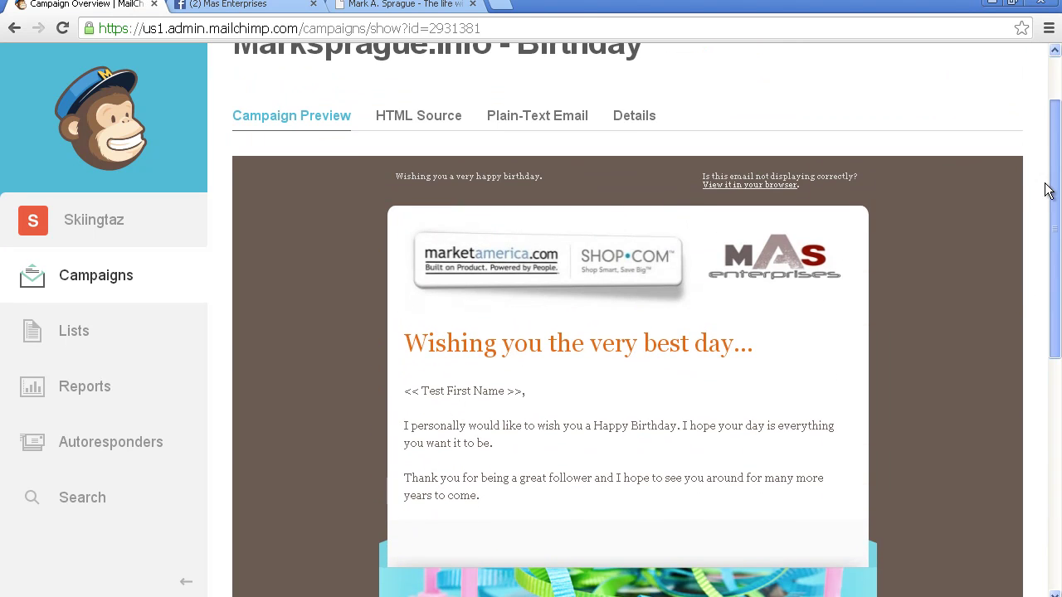
scroll(1056, 146, up, 2)
click(647, 211)
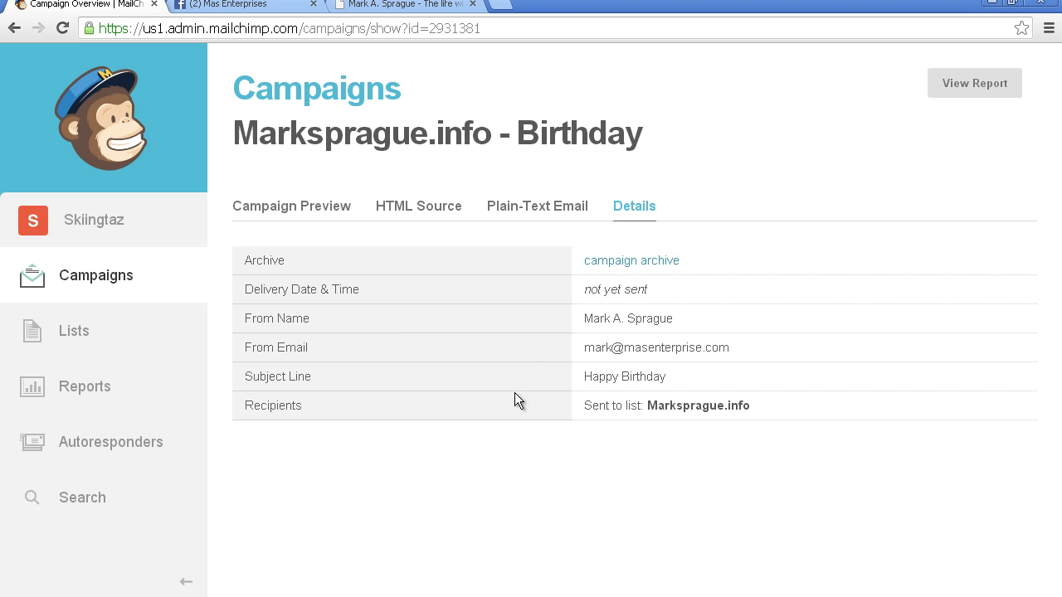
click(111, 440)
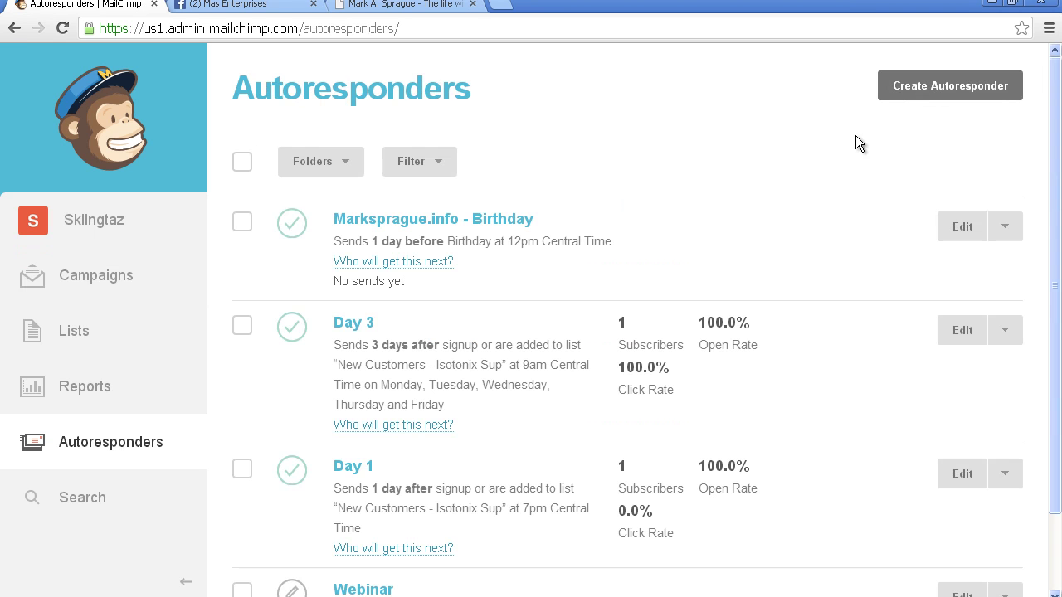
Step: Scroll the autoresponders down to the incomplete Webinar one and back, then show the blog tab
scroll(1029, 174, down, 2)
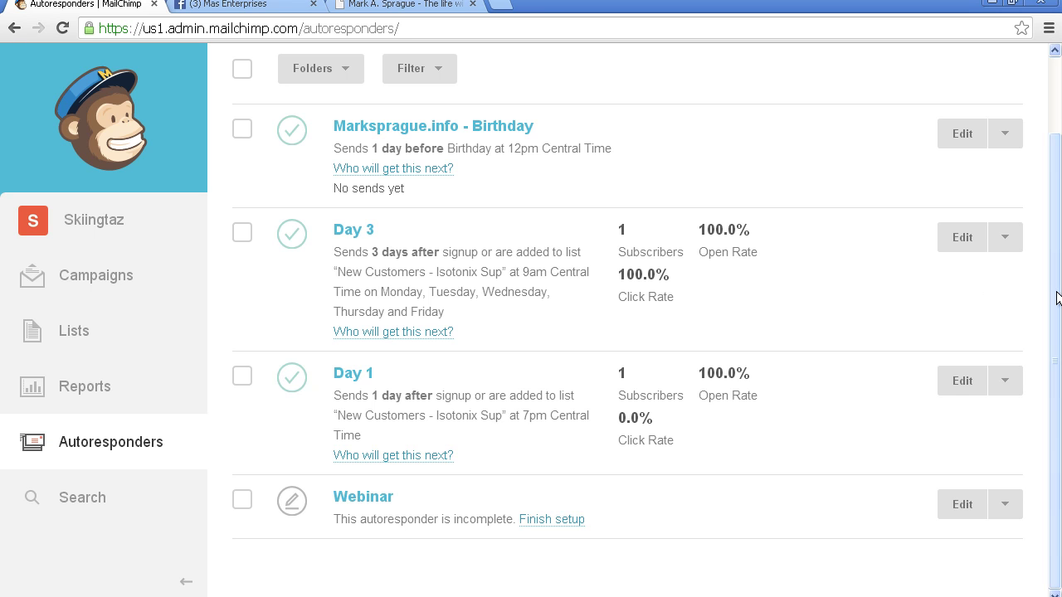
scroll(1057, 235, up, 1)
drag(1057, 234, 1047, 181)
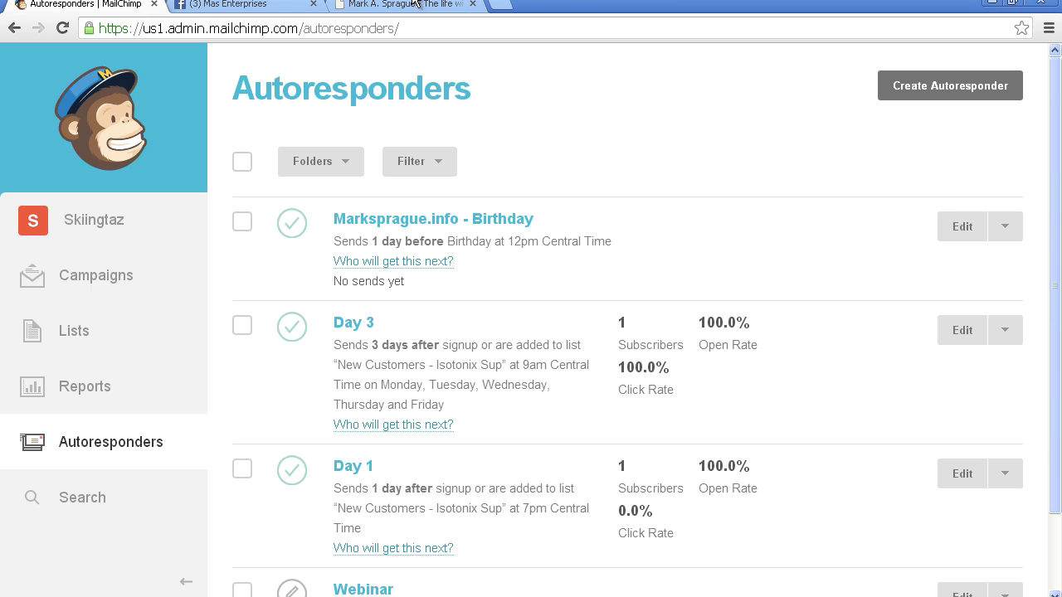
click(383, 9)
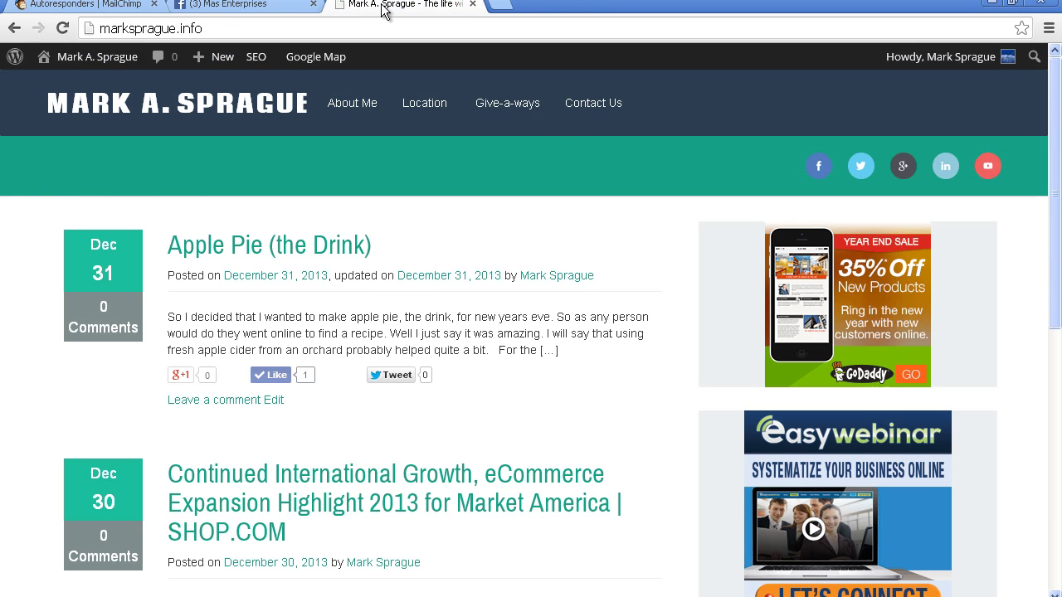
Step: Go from the blog's Contact Us page to the Give-a-ways page's signup form
click(587, 112)
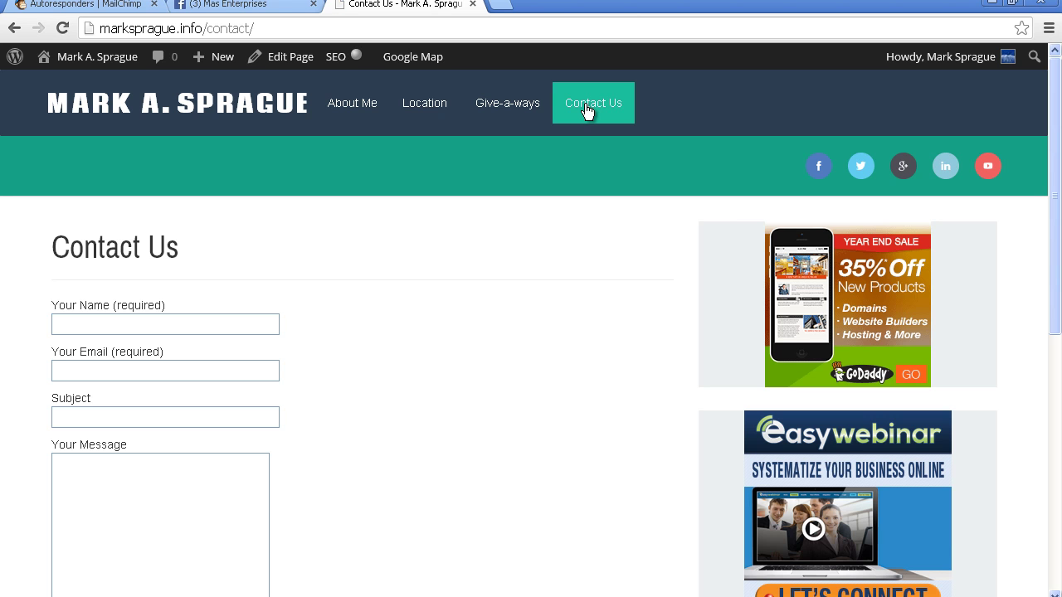
click(506, 110)
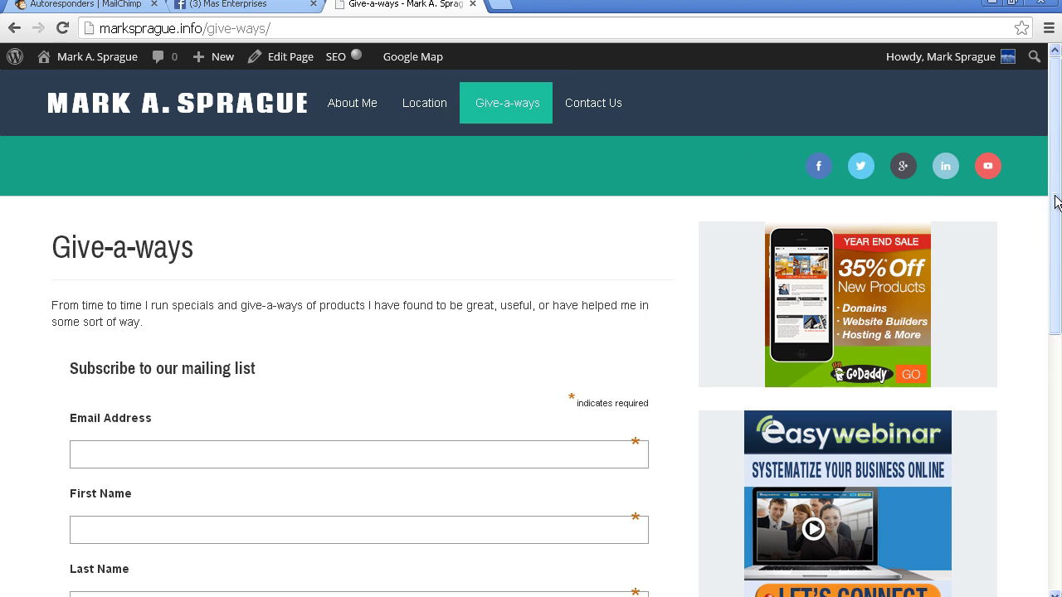
scroll(1050, 196, down, 2)
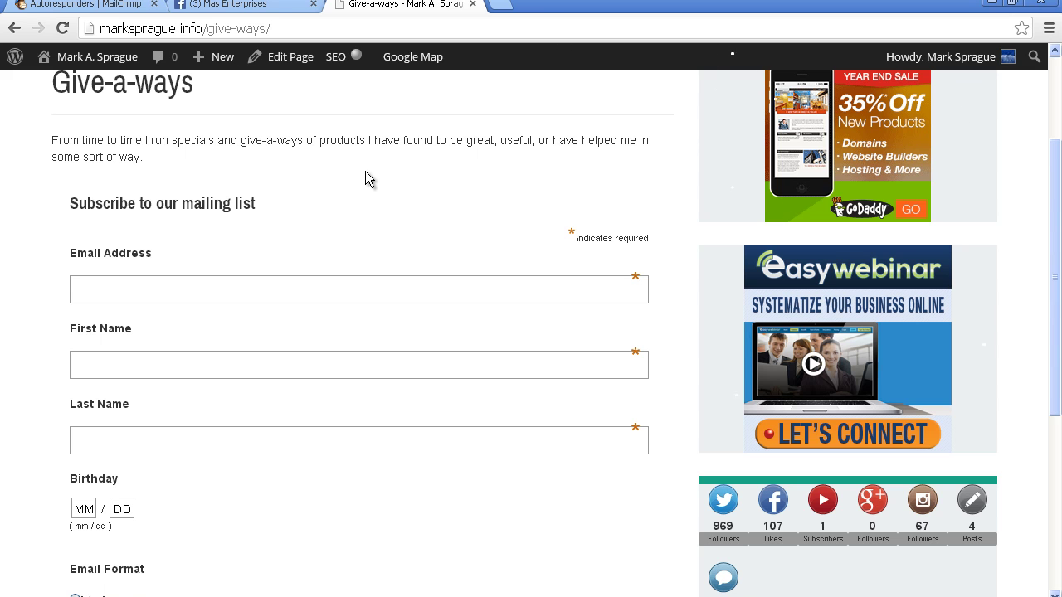
drag(1055, 210, 1055, 246)
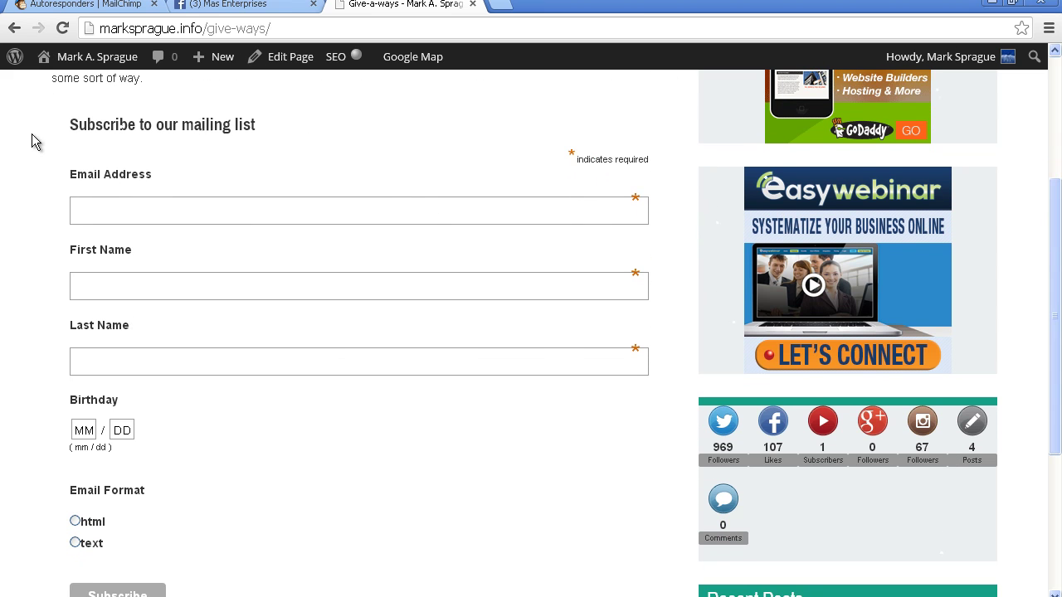
Step: Autofill the signup with the saved contact, birthday 10/11, html format, and subscribe
click(157, 204)
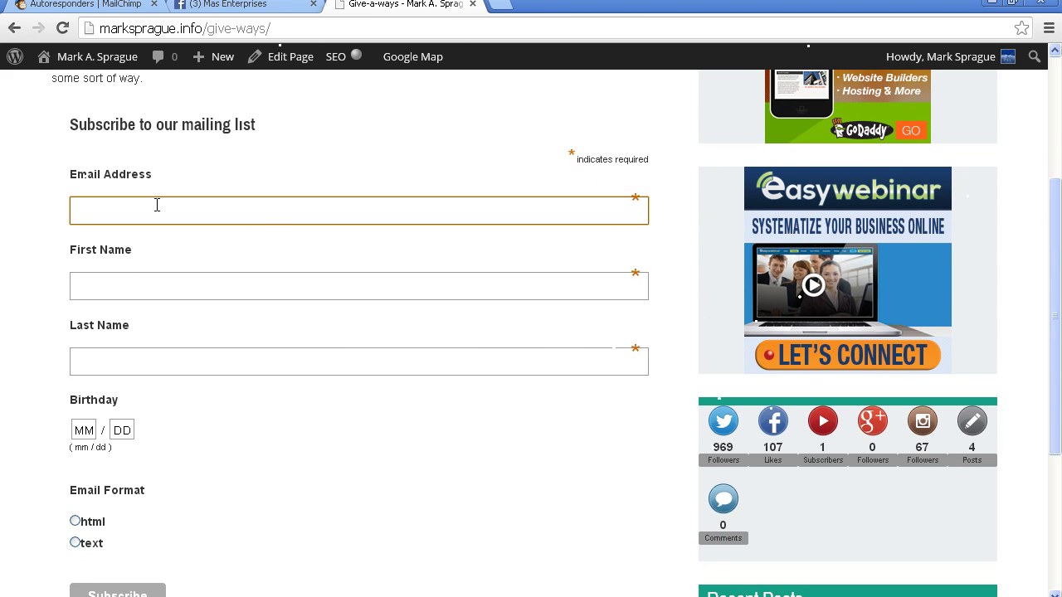
key(Down)
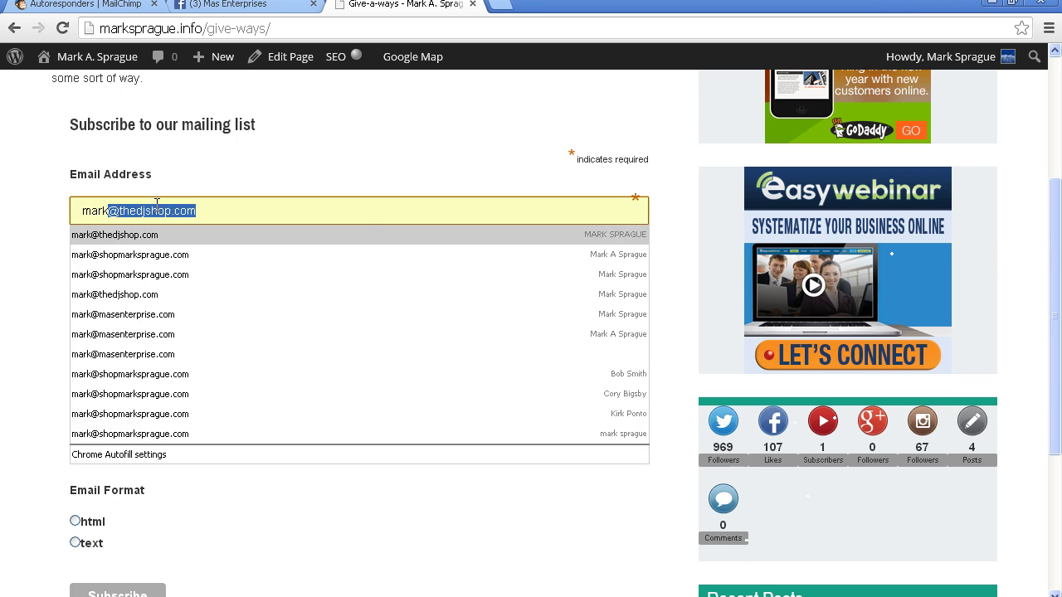
key(Tab)
key(Tab)
key(Tab)
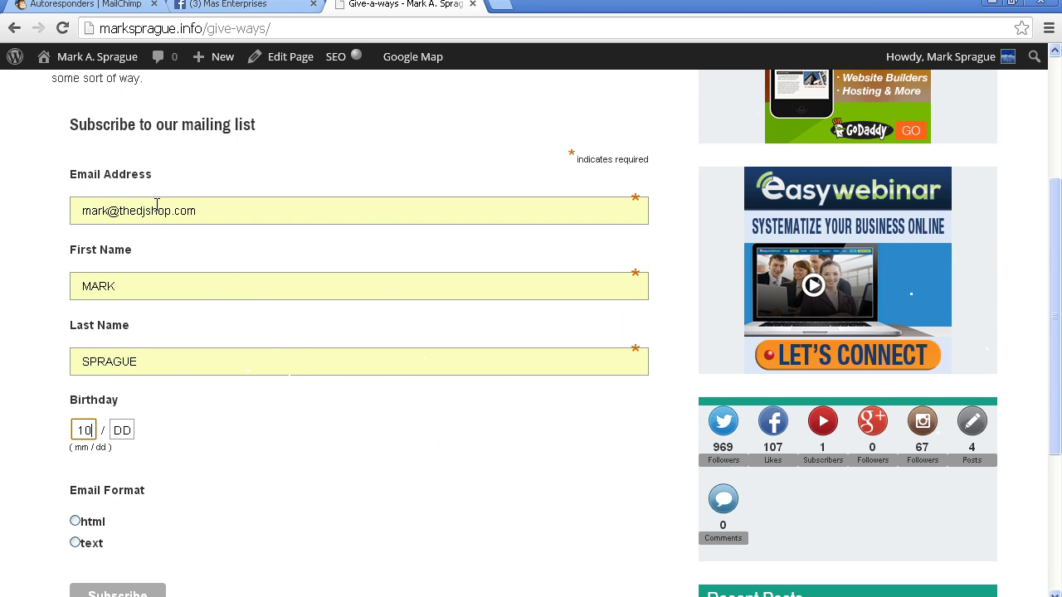
key(Tab)
key(Tab)
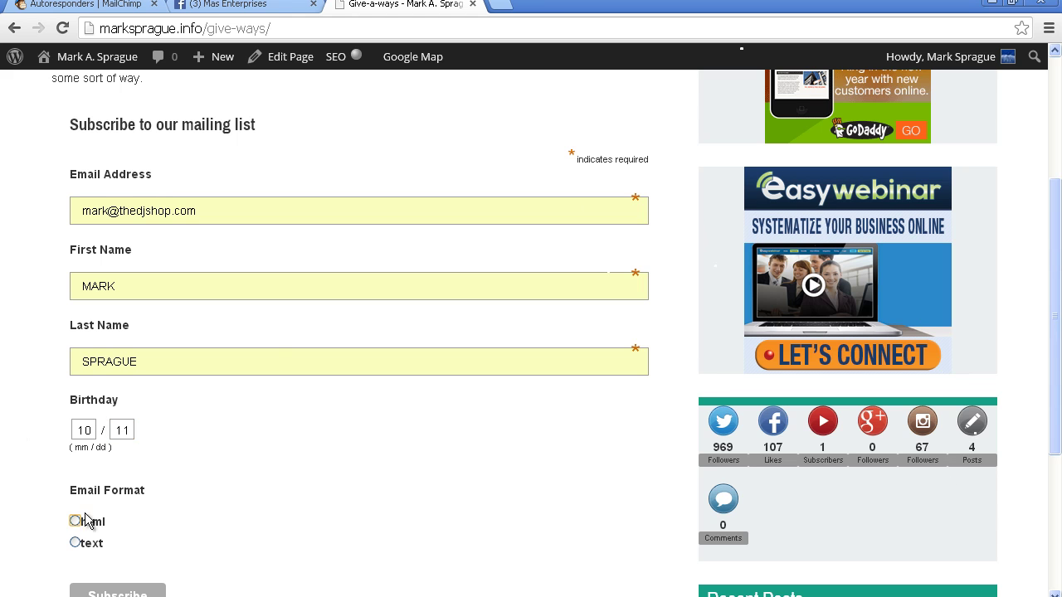
click(76, 522)
click(132, 592)
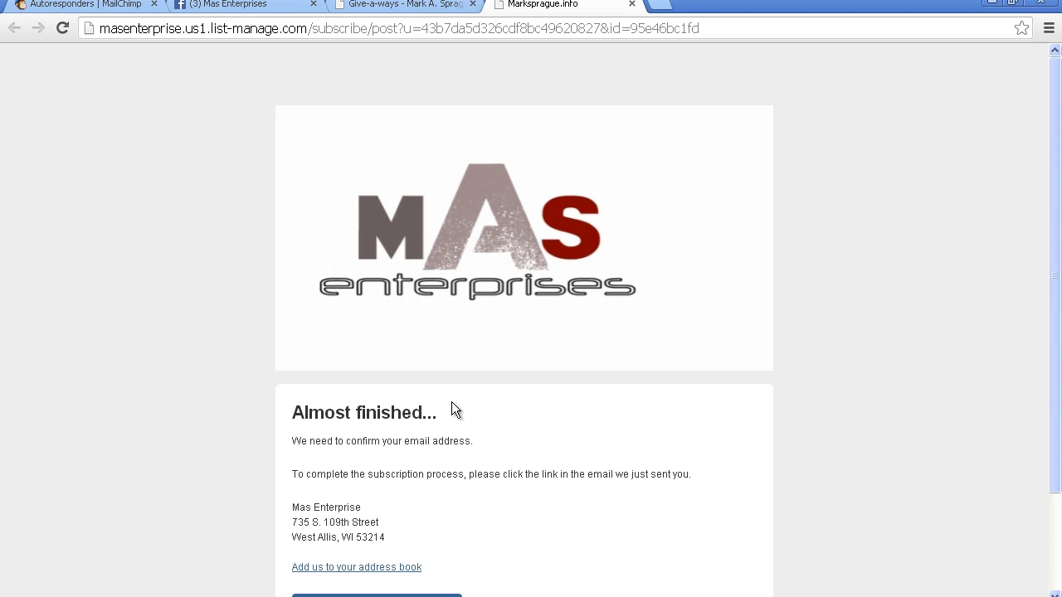
Step: Close the website and Give-a-ways tabs and start a new autoresponder in MailChimp
drag(1055, 161, 1037, 258)
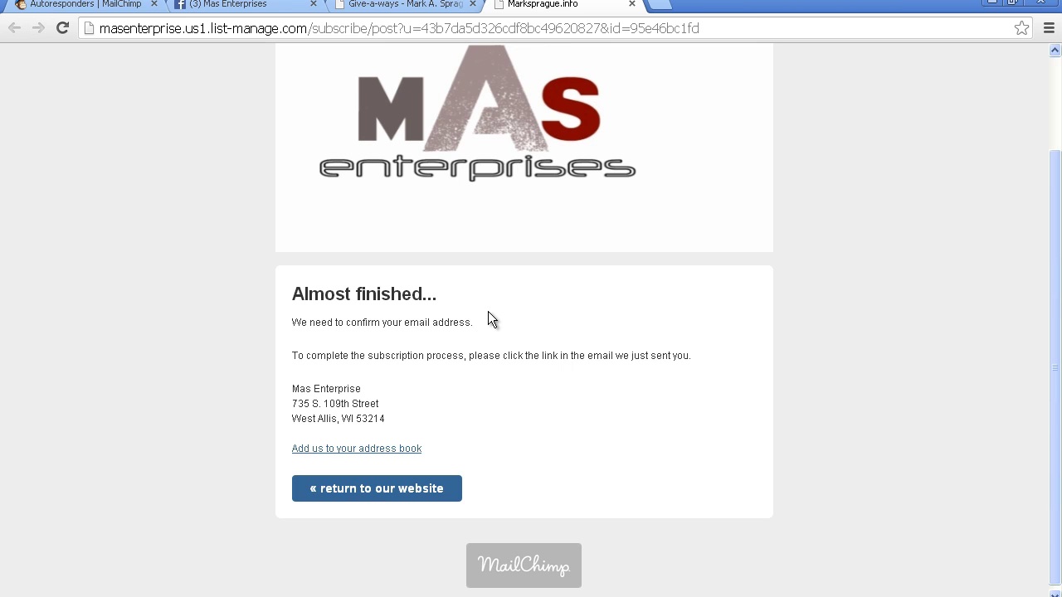
click(394, 490)
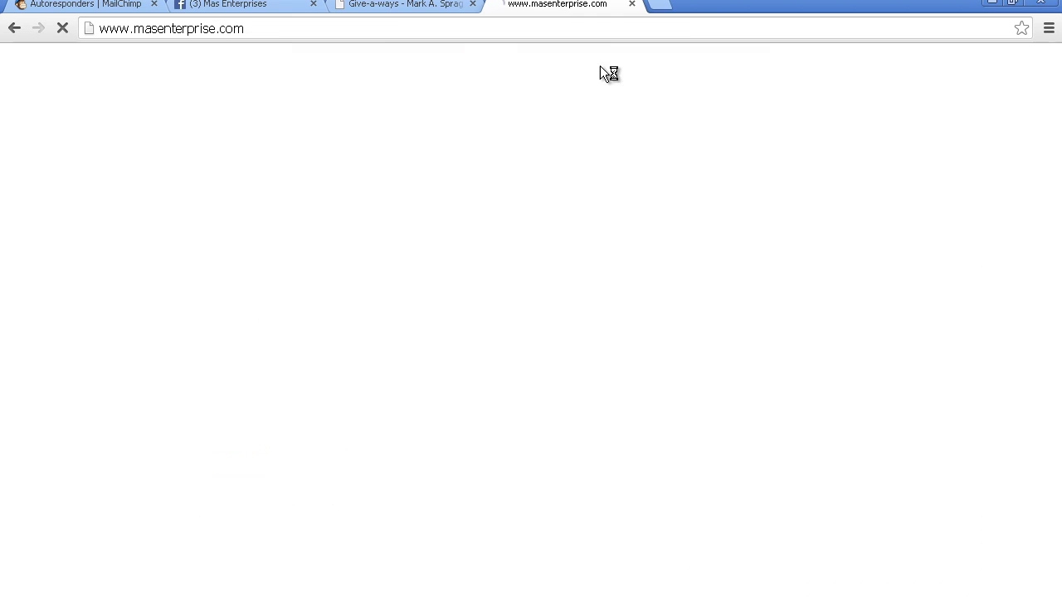
click(632, 6)
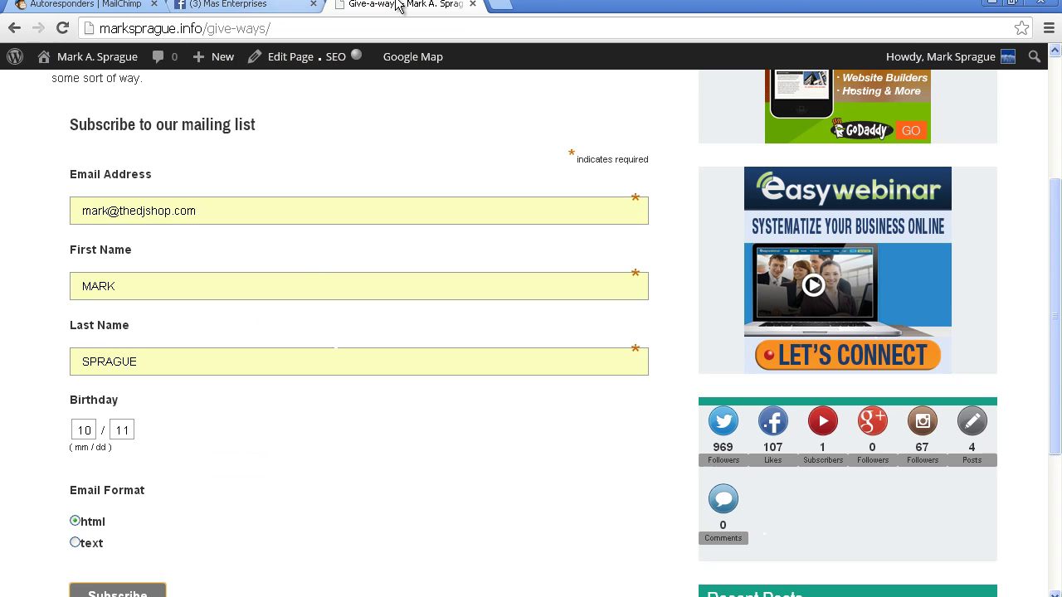
click(472, 6)
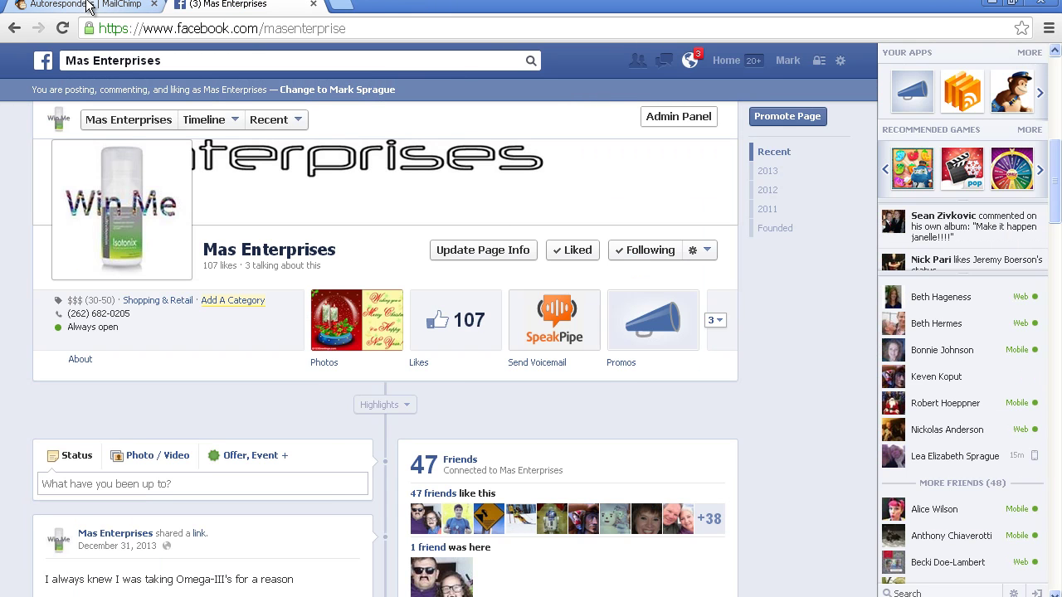
click(89, 7)
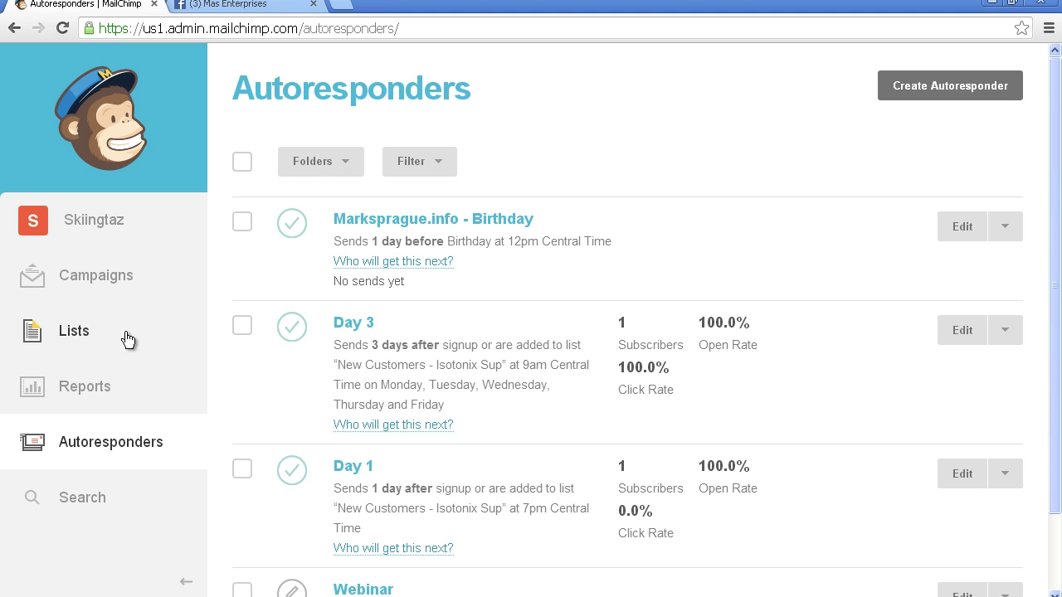
click(977, 86)
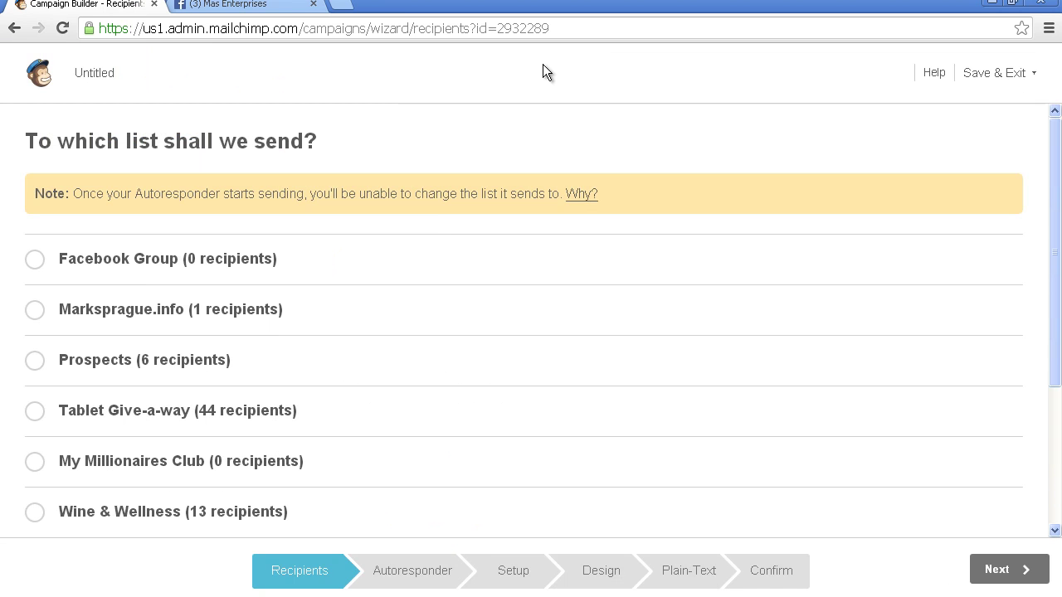
Step: Choose the Marksprague.info list as the autoresponder's recipients
click(33, 312)
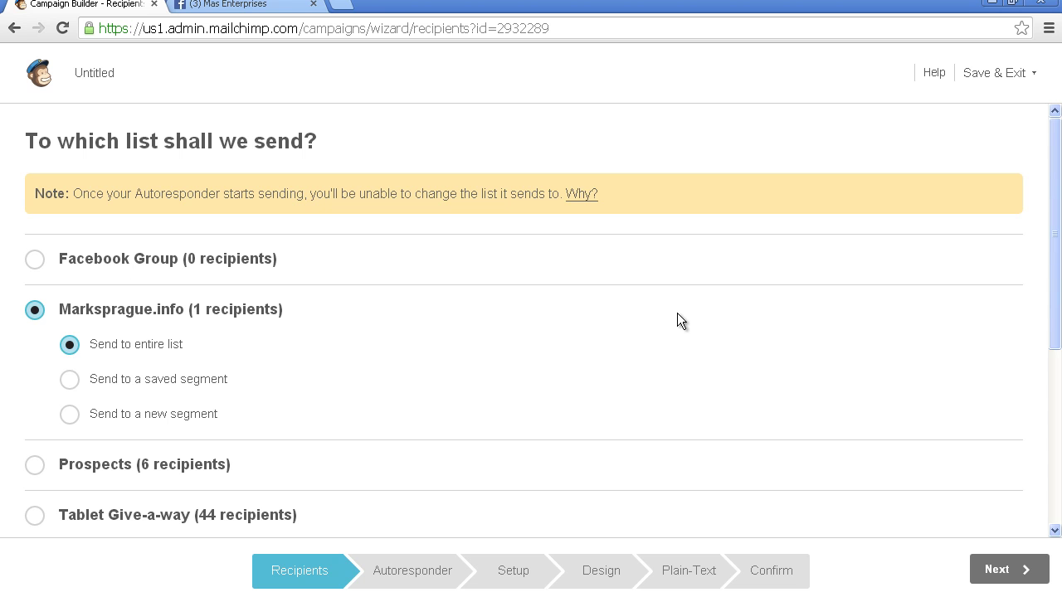
drag(1052, 199, 1033, 380)
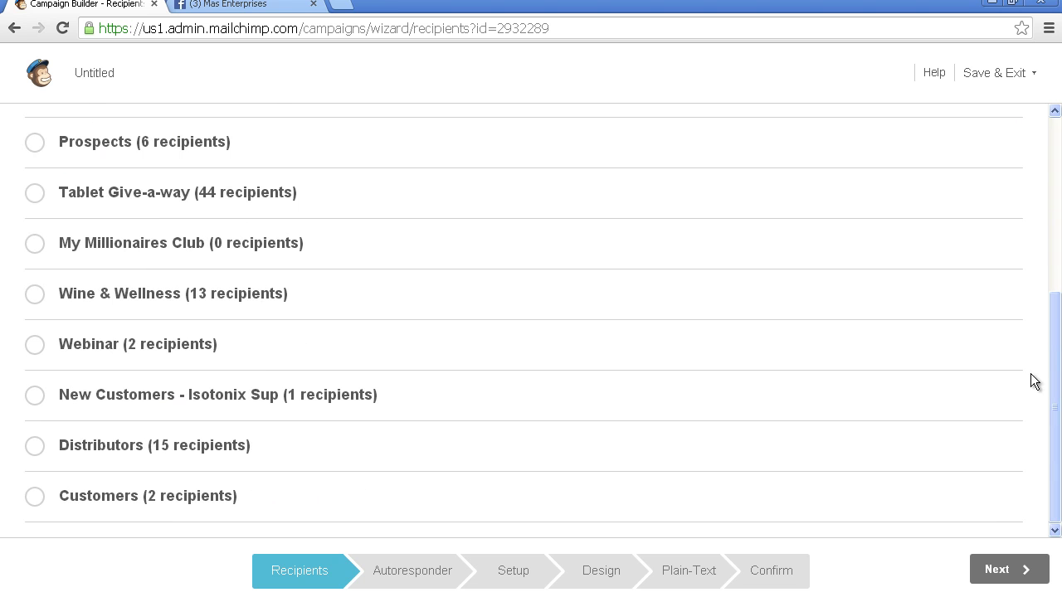
click(1001, 569)
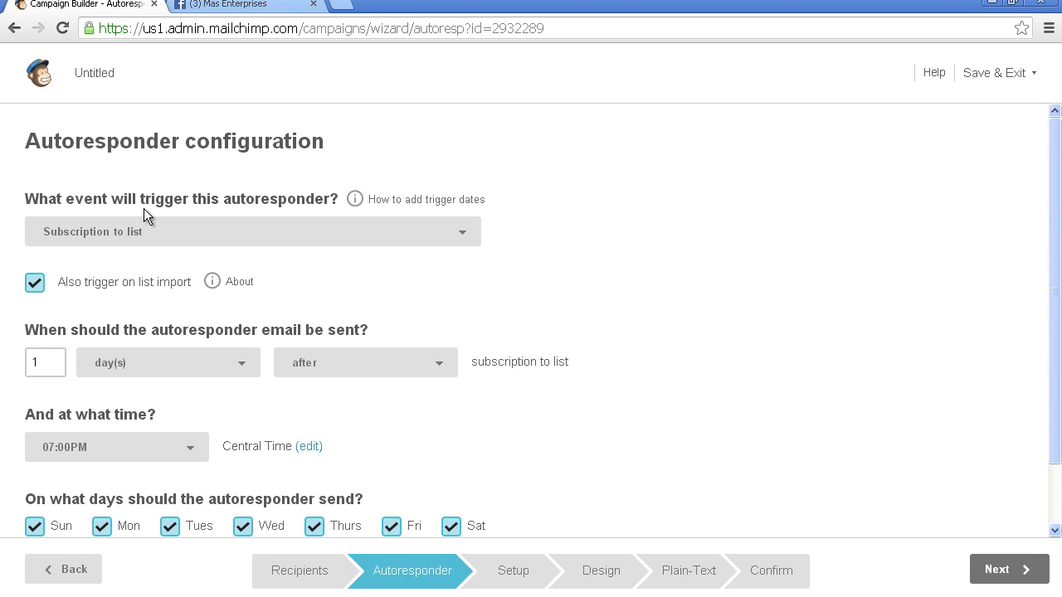
Step: Trigger the email on 'Subscription to list', sending within the hour of subscription
click(355, 233)
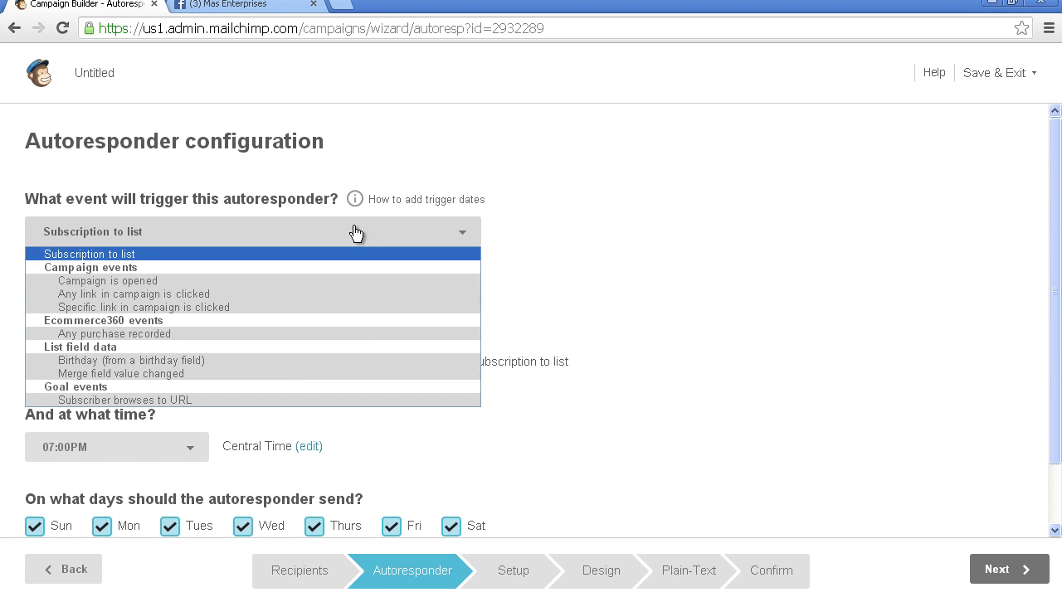
click(355, 233)
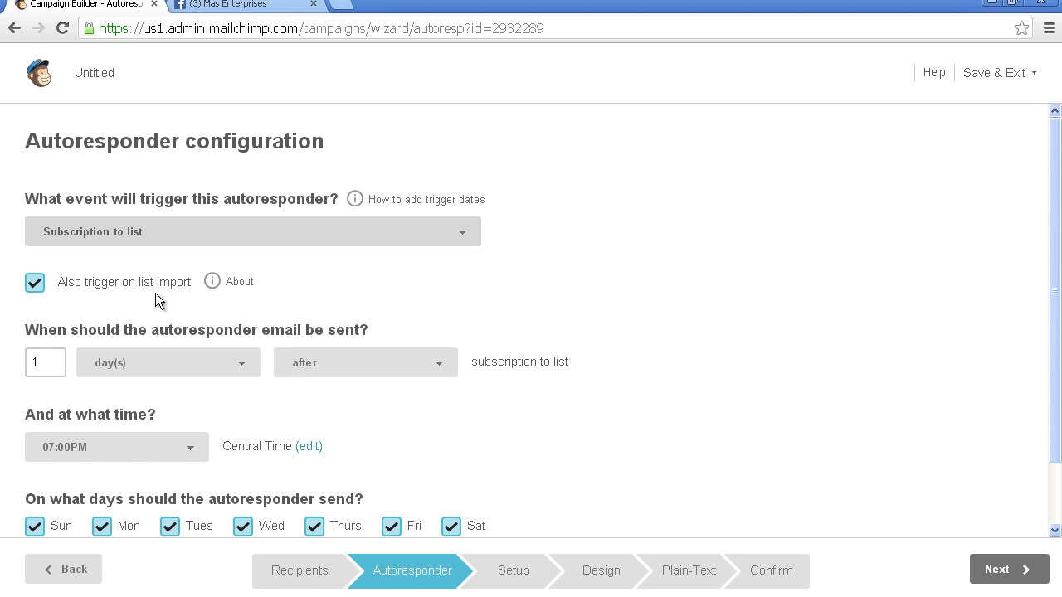
click(172, 374)
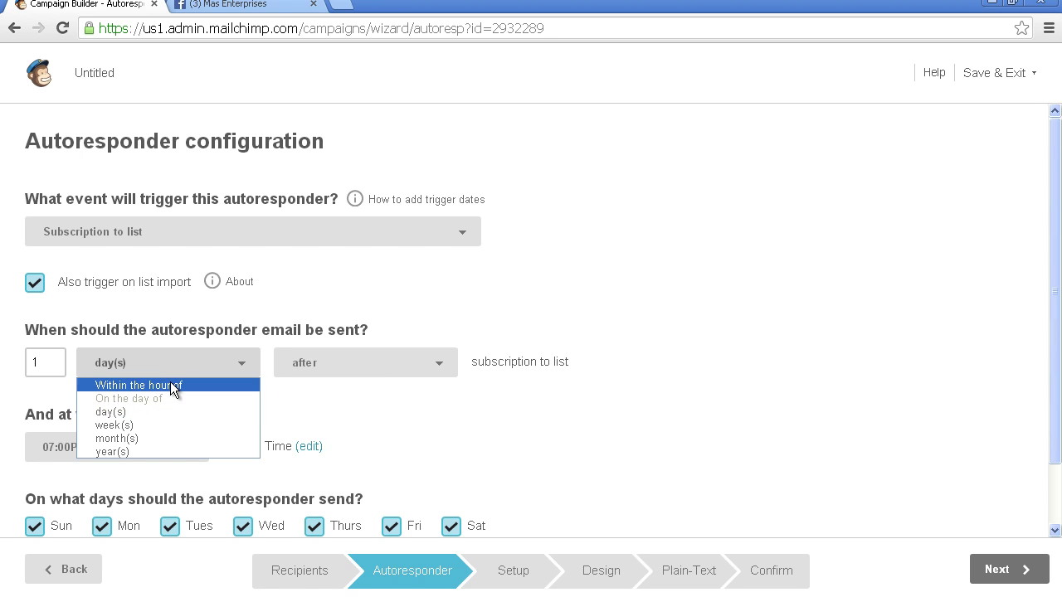
click(172, 385)
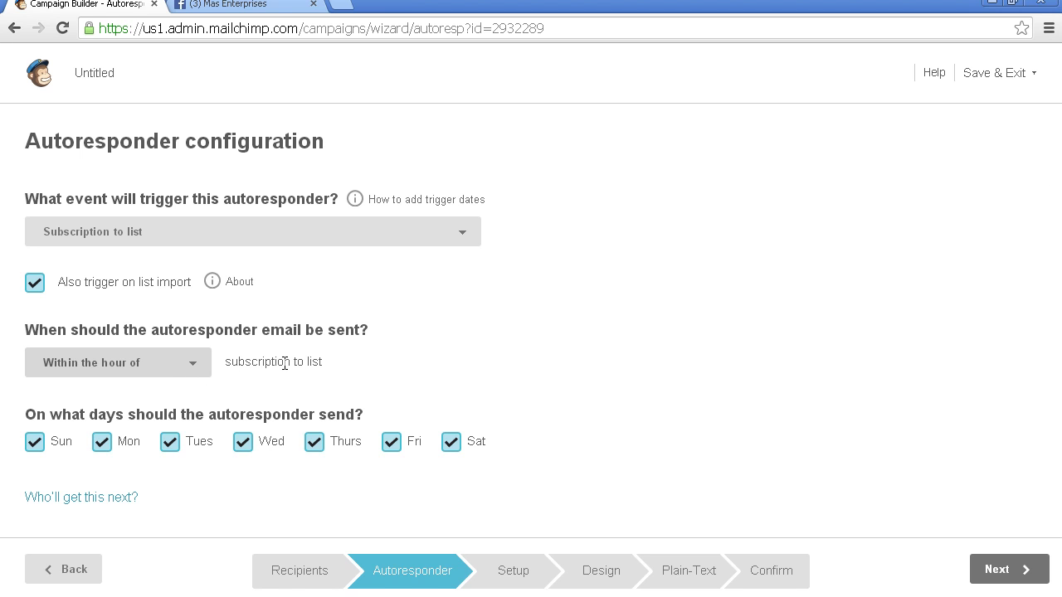
click(464, 239)
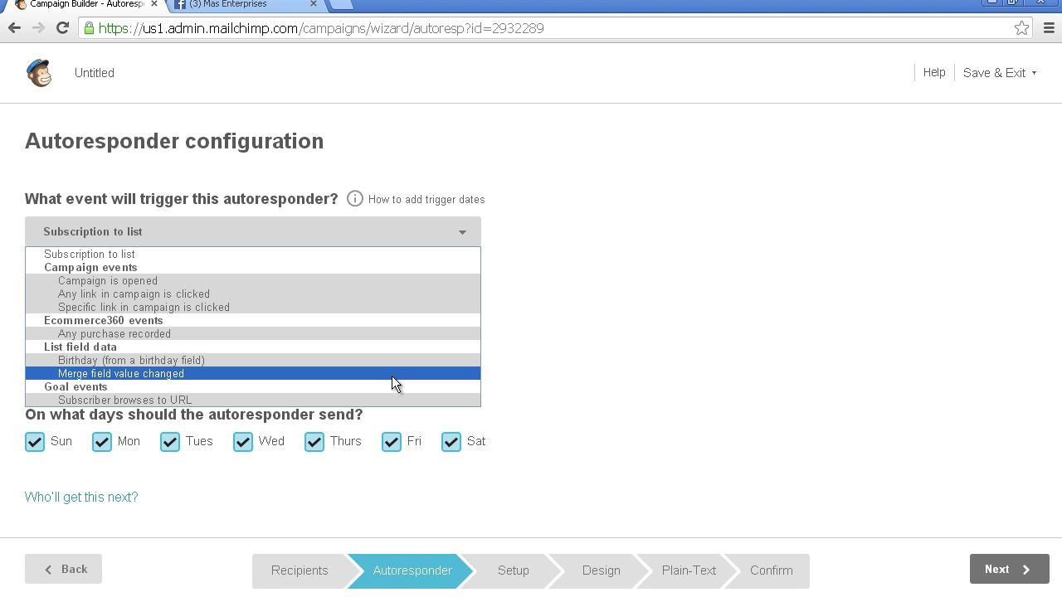
click(392, 254)
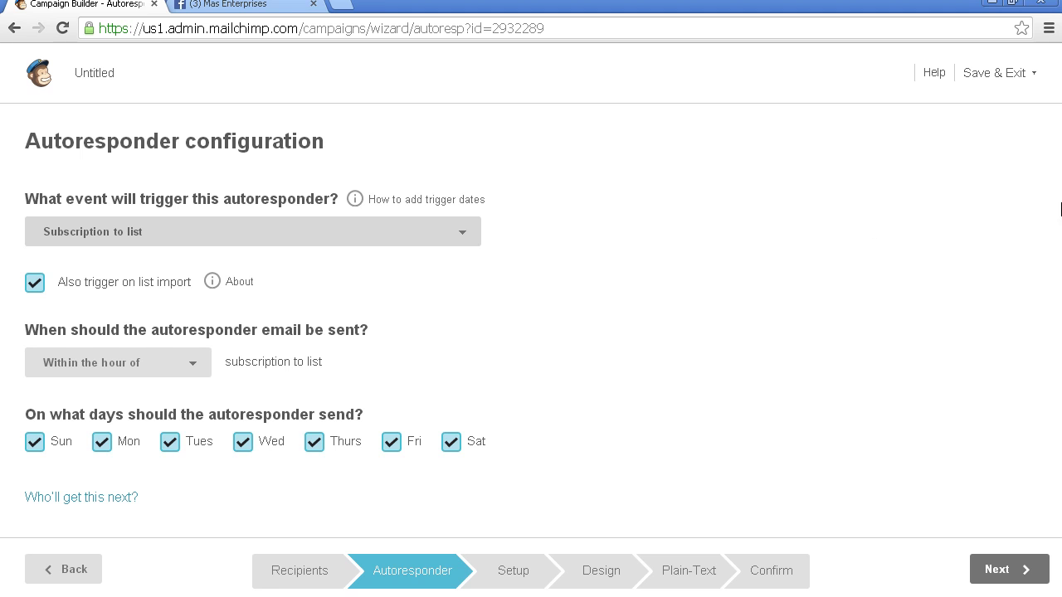
click(1019, 579)
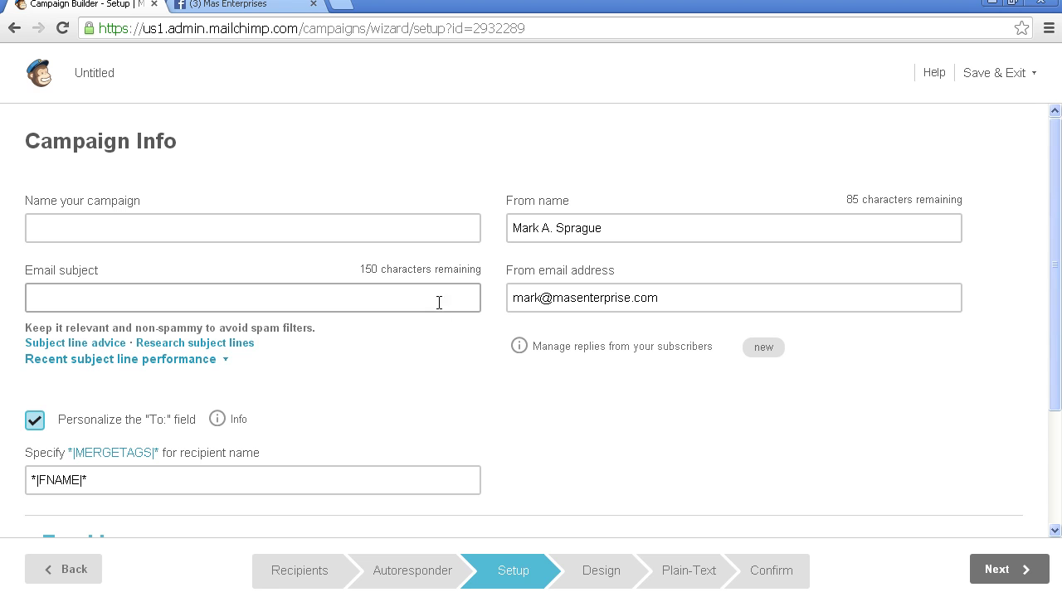
Step: Name the campaign 'Welcome to Marksprague.info' from the suggestion list
click(368, 229)
text(W)
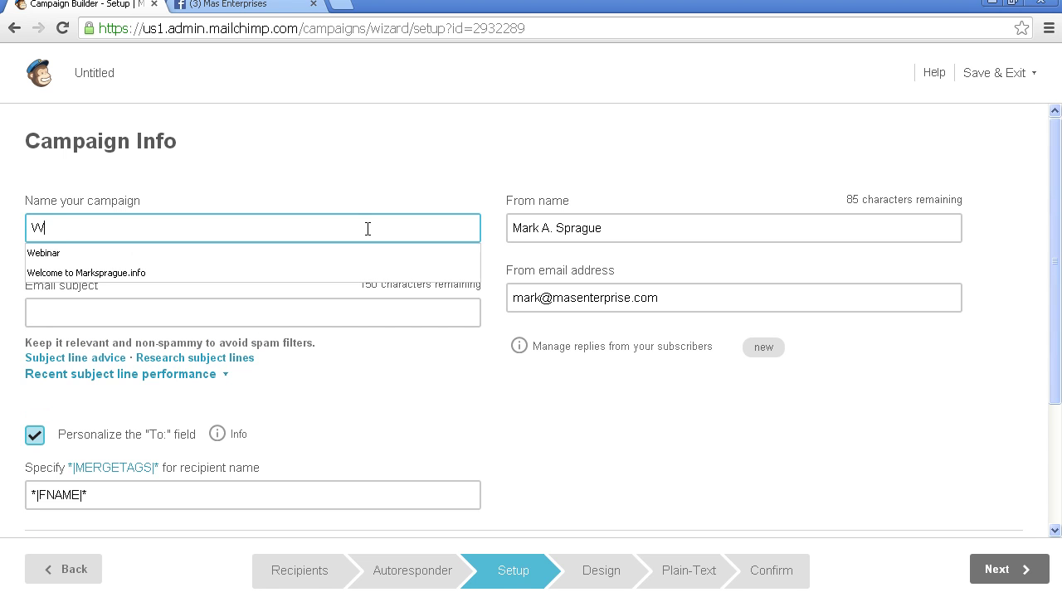
text(elcome)
key(Down)
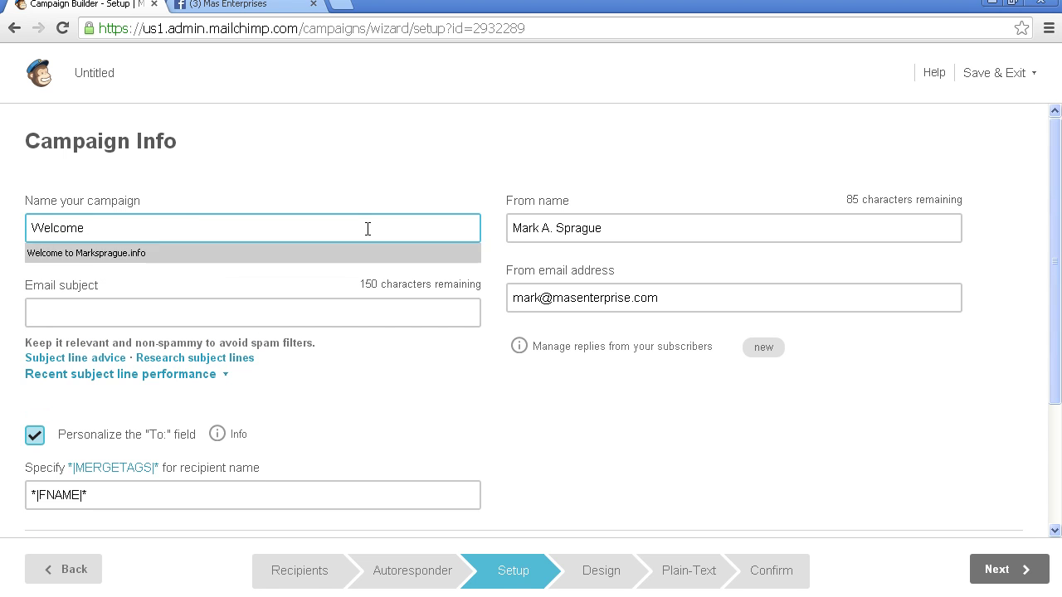
key(Tab)
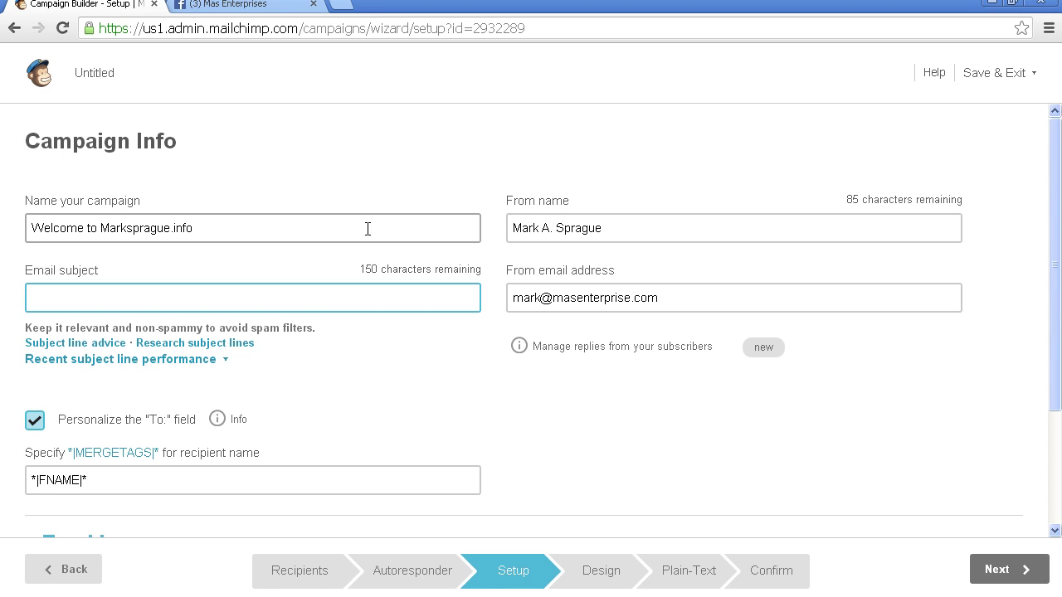
click(369, 229)
text(*|FNAME|*)
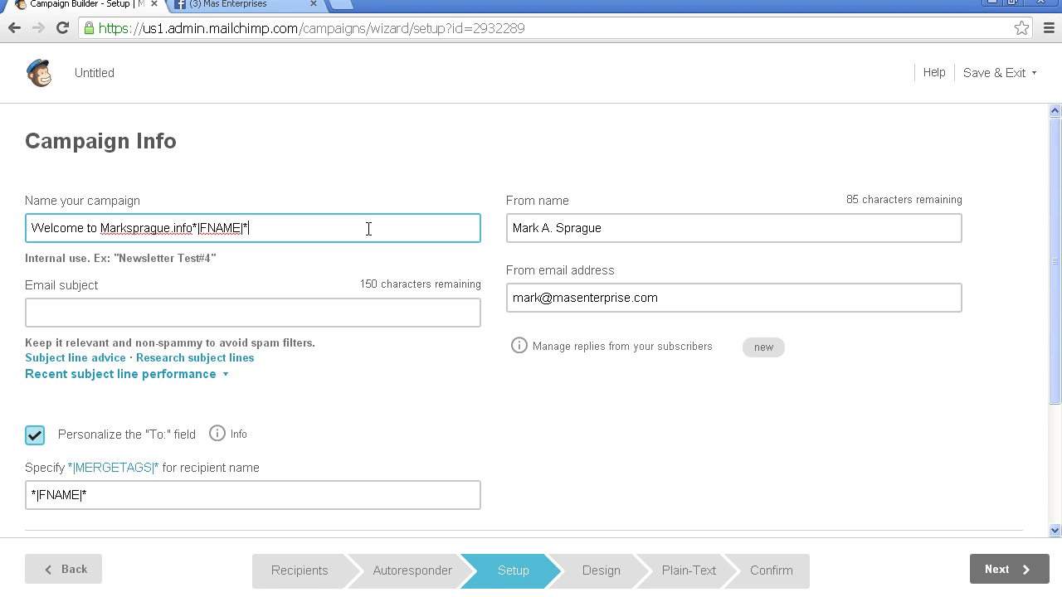
key(BackSpace)
key(BackSpace)
key(BackSpace)
key(BackSpace)
key(BackSpace)
key(BackSpace)
key(BackSpace)
key(BackSpace)
key(BackSpace)
key(Down)
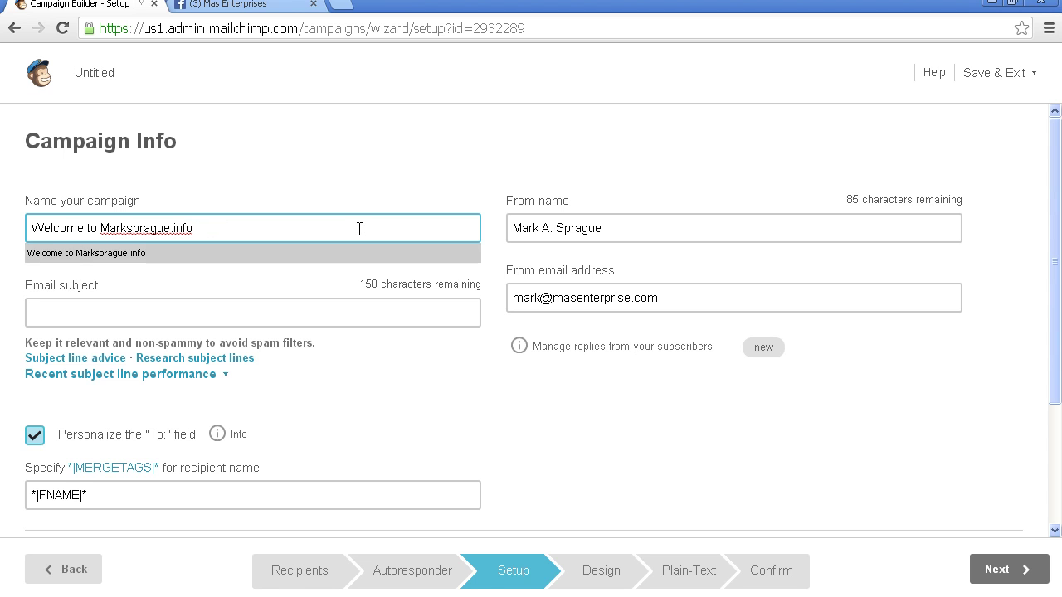
key(shift+Left)
key(shift+Left)
key(shift+Left)
key(shift+Left)
key(shift+Left)
key(shift+Left)
key(shift+Left)
key(shift+Left)
key(shift+Left)
key(shift+Left)
key(shift+Left)
key(shift+Left)
key(shift+Left)
key(shift+Left)
key(shift+Left)
key(shift+Left)
key(shift+Left)
key(shift+Left)
key(shift+Left)
key(shift+Left)
key(ctrl+c)
Step: Paste 'Welcome to Marksprague.info' in as the email subject line
click(311, 309)
key(ctrl+v)
click(521, 375)
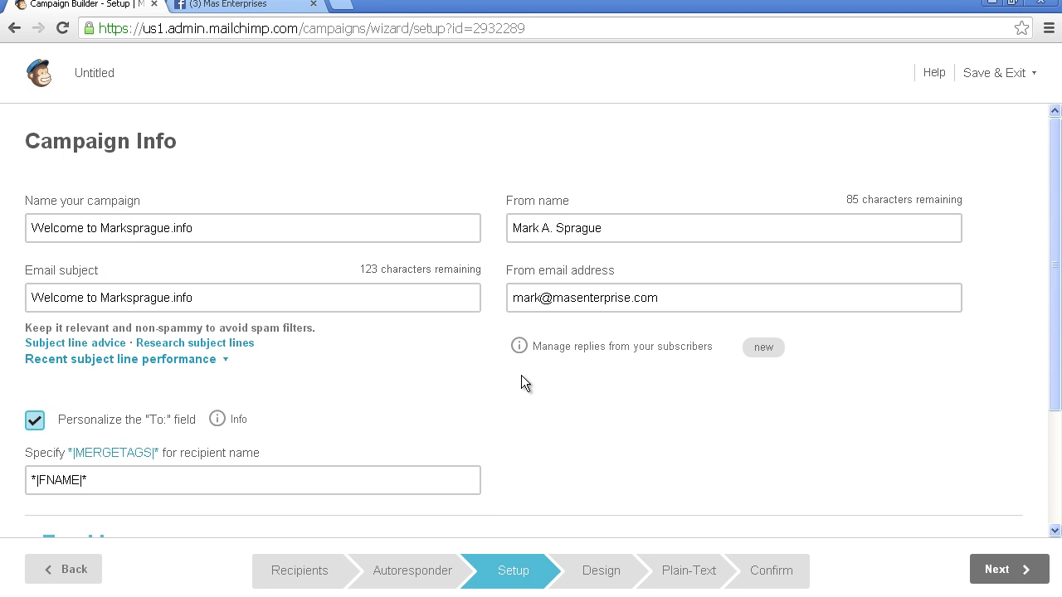
drag(1055, 209, 1044, 298)
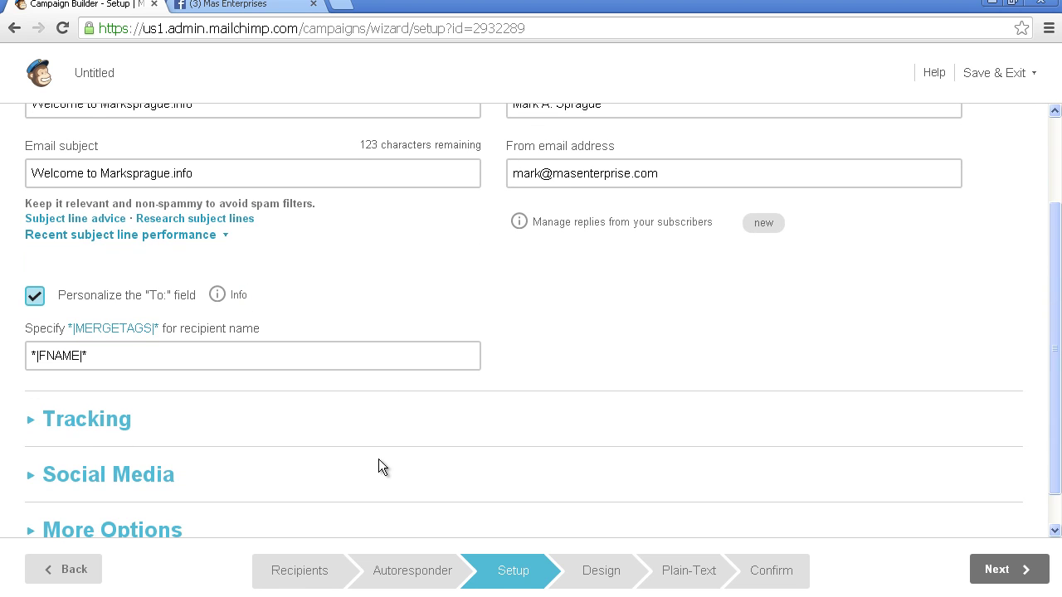
Step: Check the Tracking and Social Media settings, leaving both sections collapsed
click(33, 425)
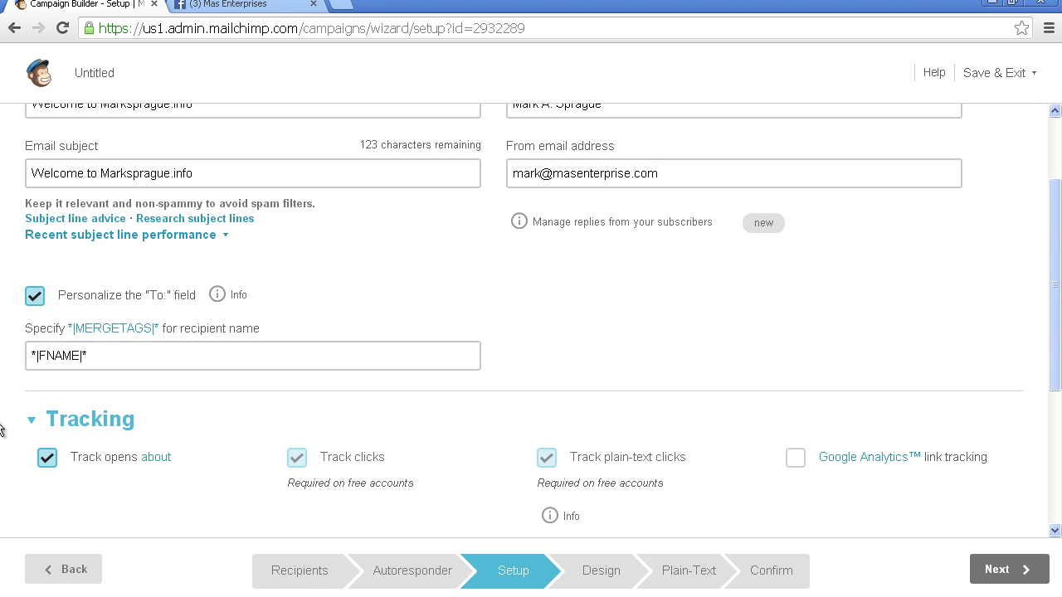
click(34, 425)
click(33, 474)
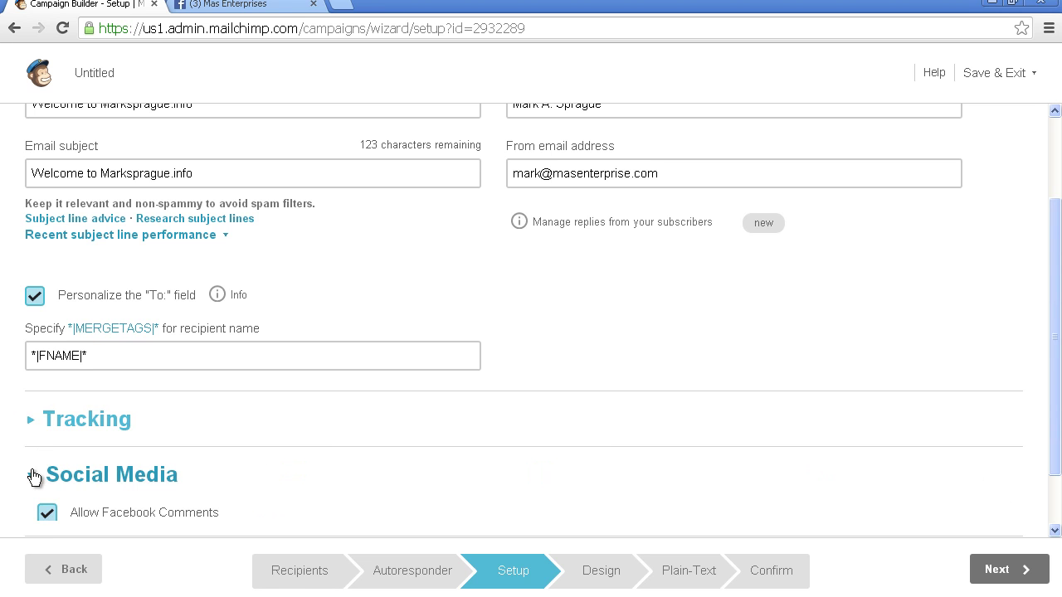
drag(1047, 239, 1037, 352)
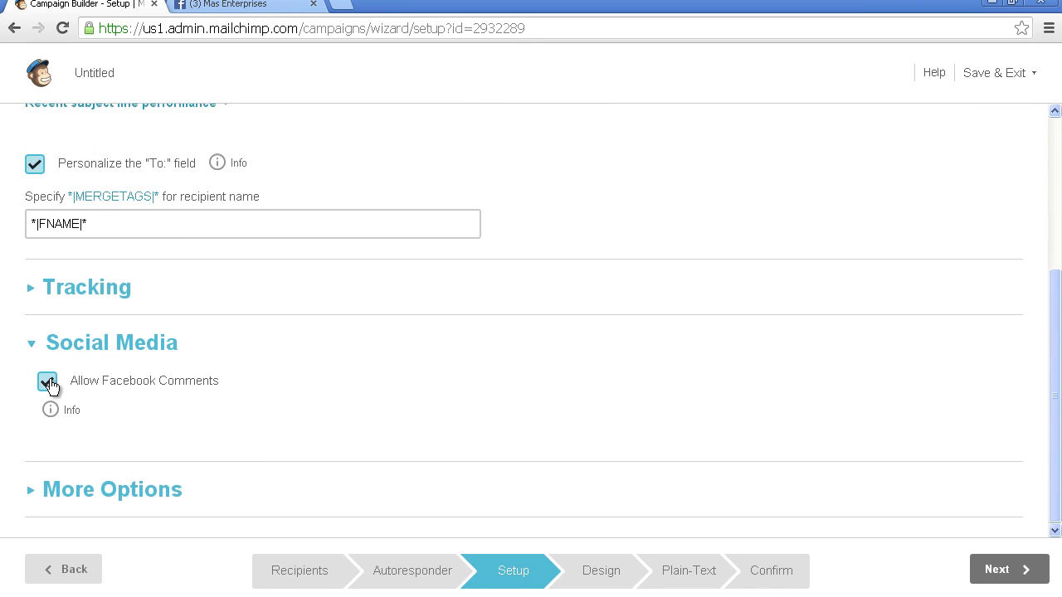
click(33, 349)
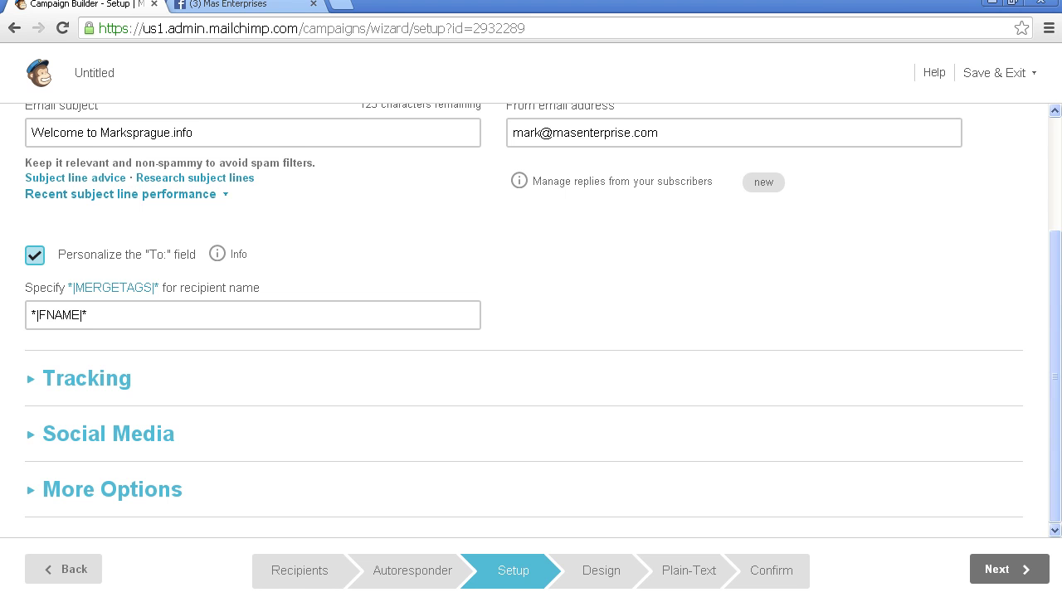
click(1012, 571)
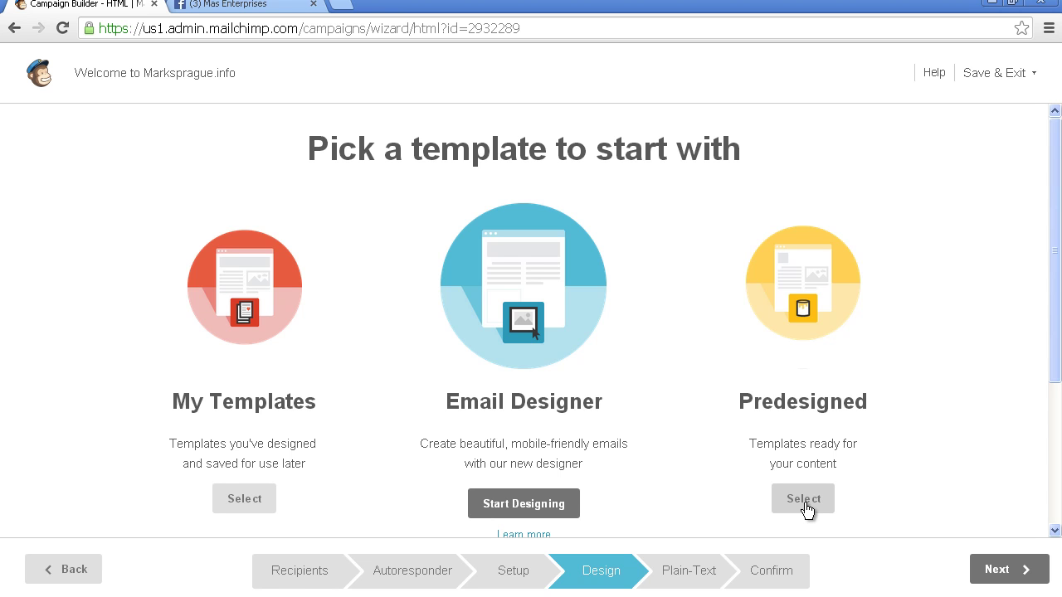
Step: Browse predesigned templates, switching the category filter from Birthday and Events to AutoConnect
click(805, 503)
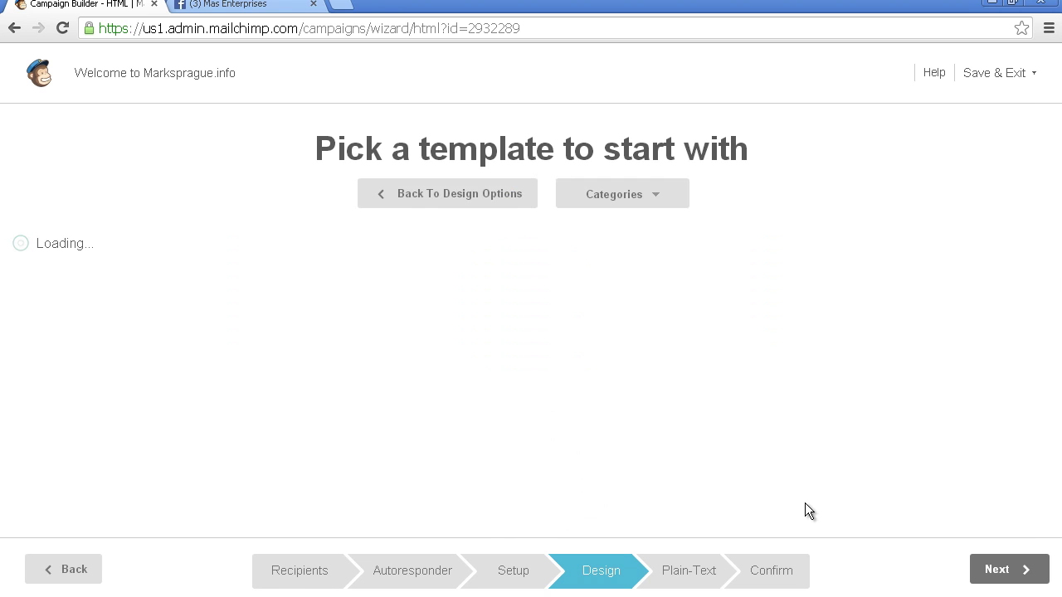
click(648, 195)
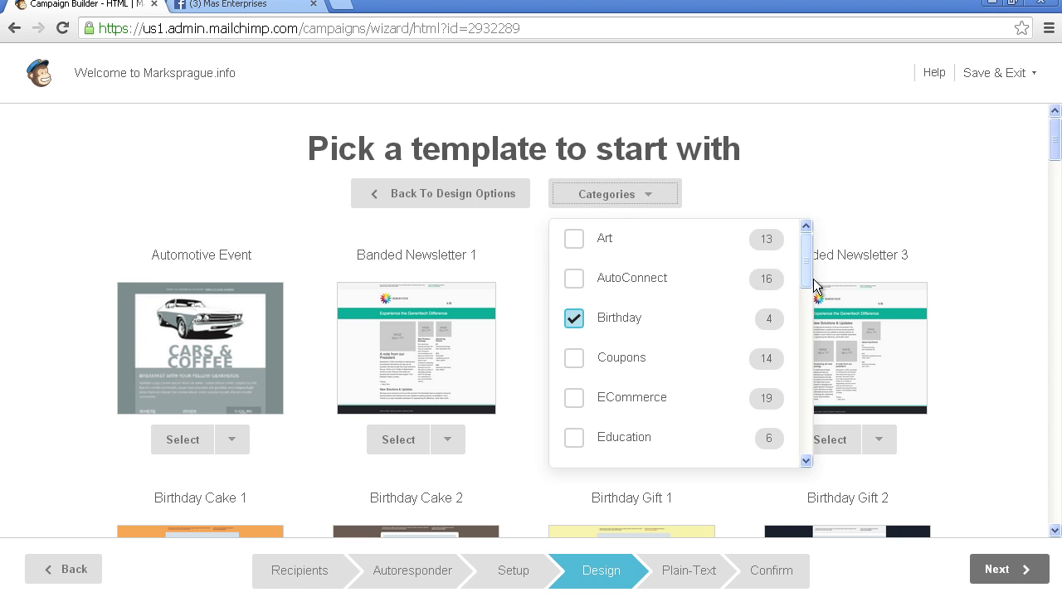
click(575, 326)
drag(813, 280, 784, 315)
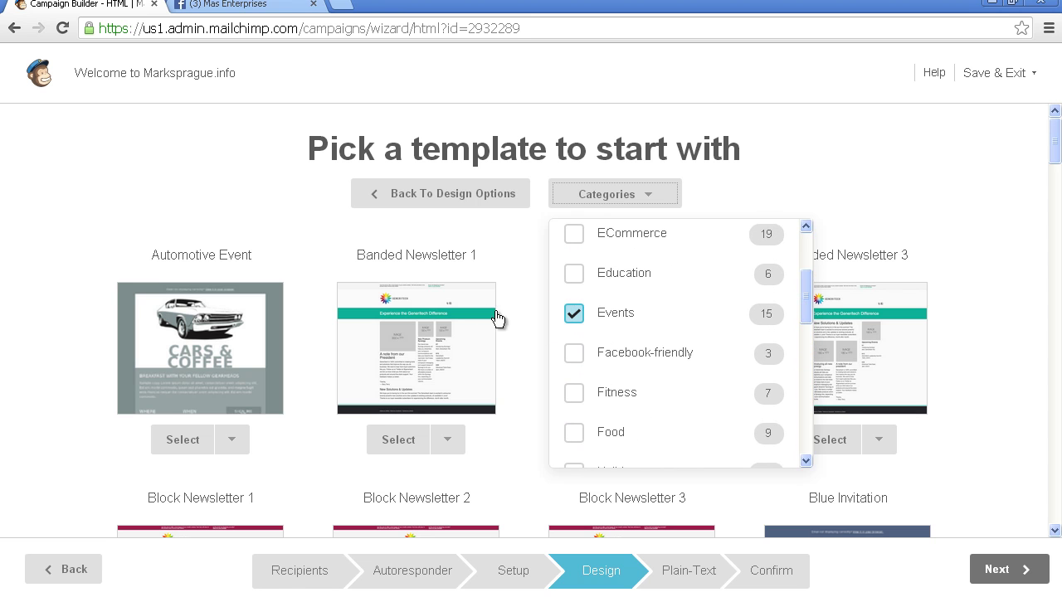
click(572, 312)
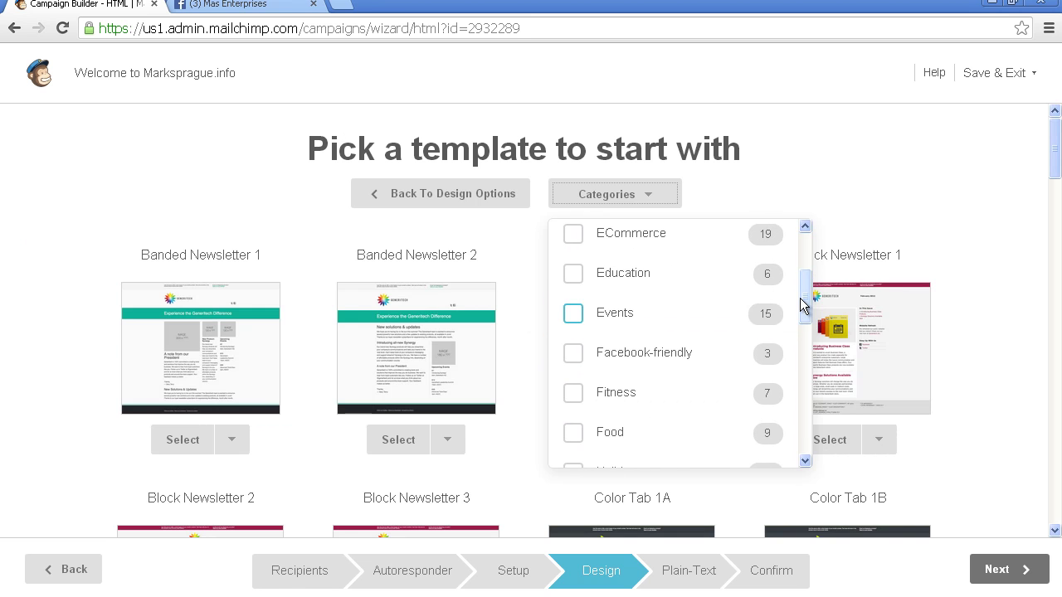
drag(809, 288, 810, 258)
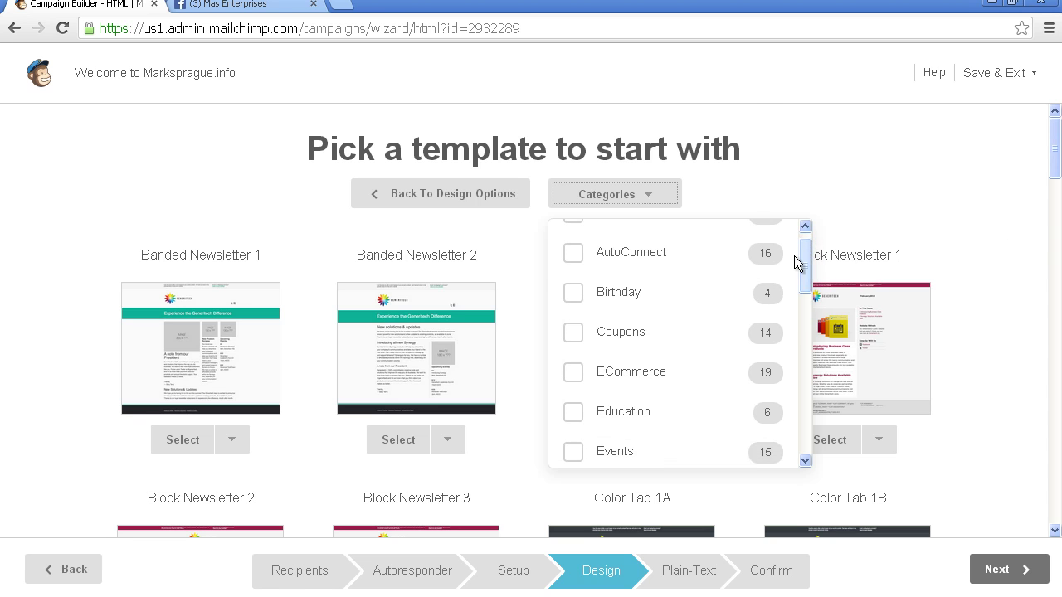
click(570, 255)
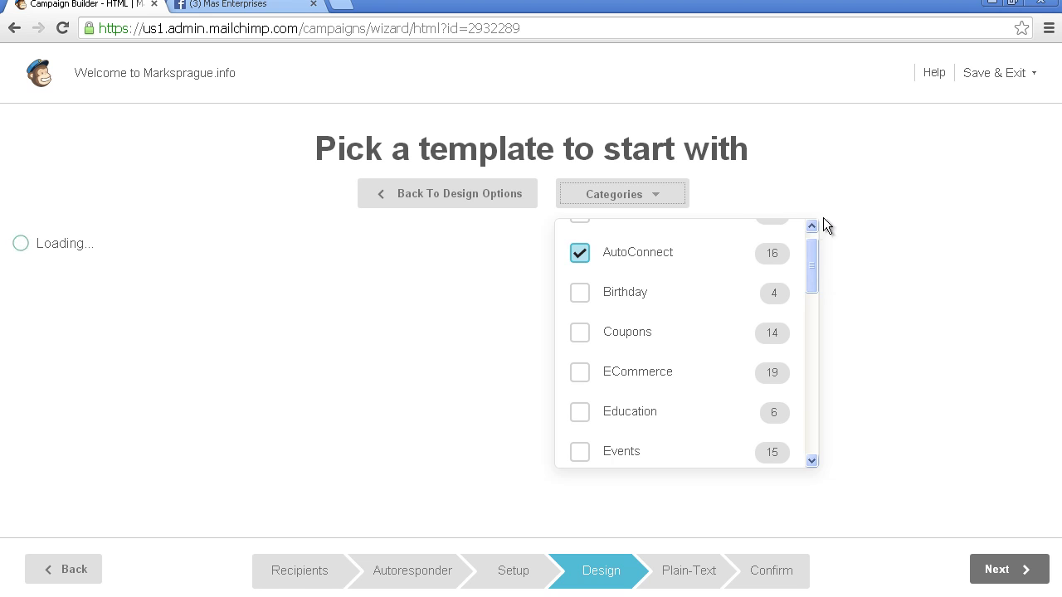
click(856, 211)
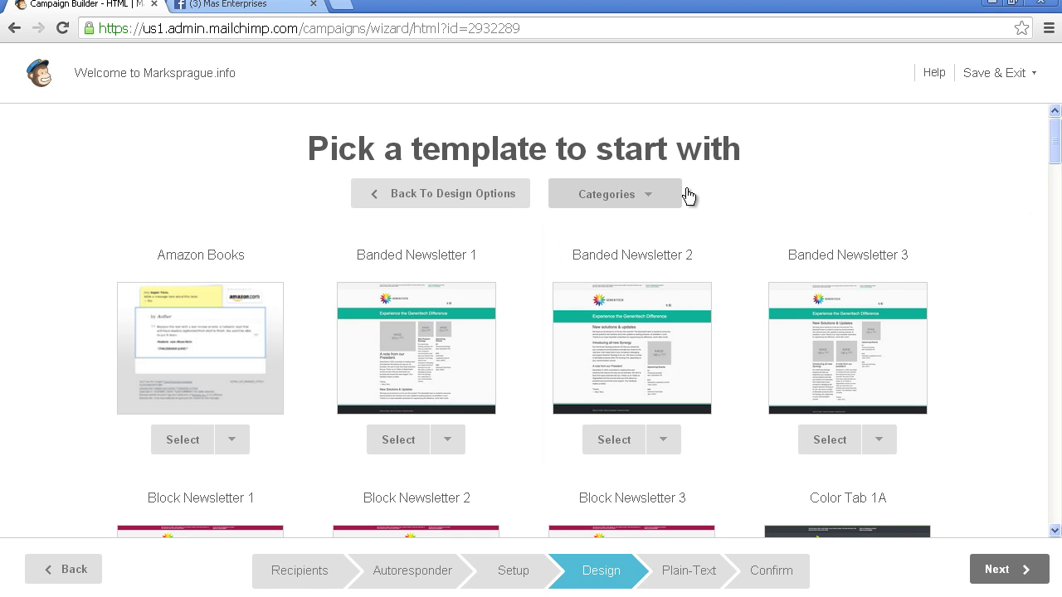
mouse_move(1058, 137)
mouse_down()
mouse_move(1043, 213)
mouse_move(1051, 134)
mouse_up()
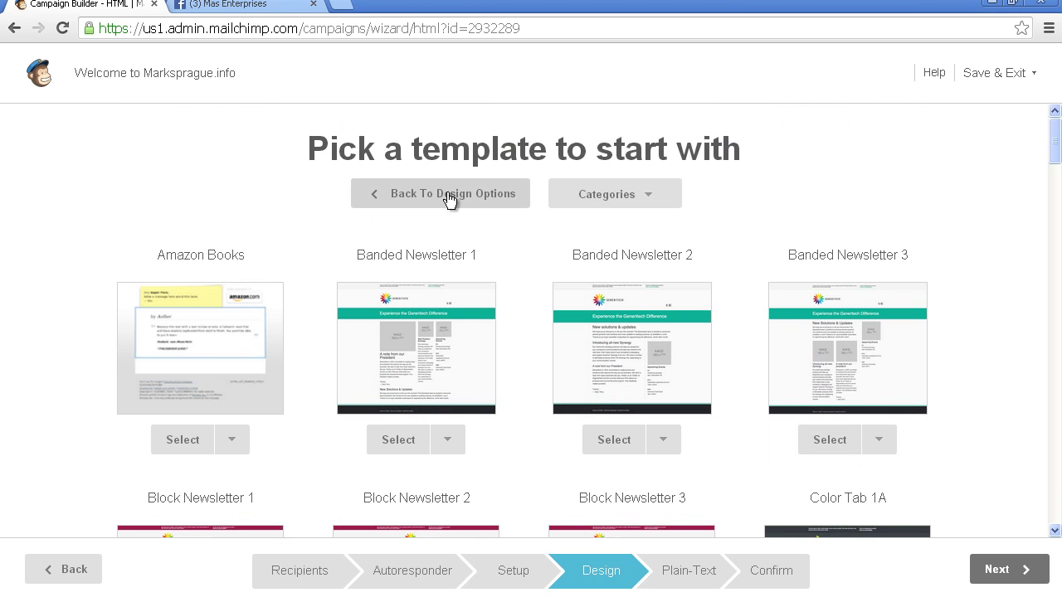
Step: Start the email from the saved New Year template under My Templates
click(449, 196)
click(244, 501)
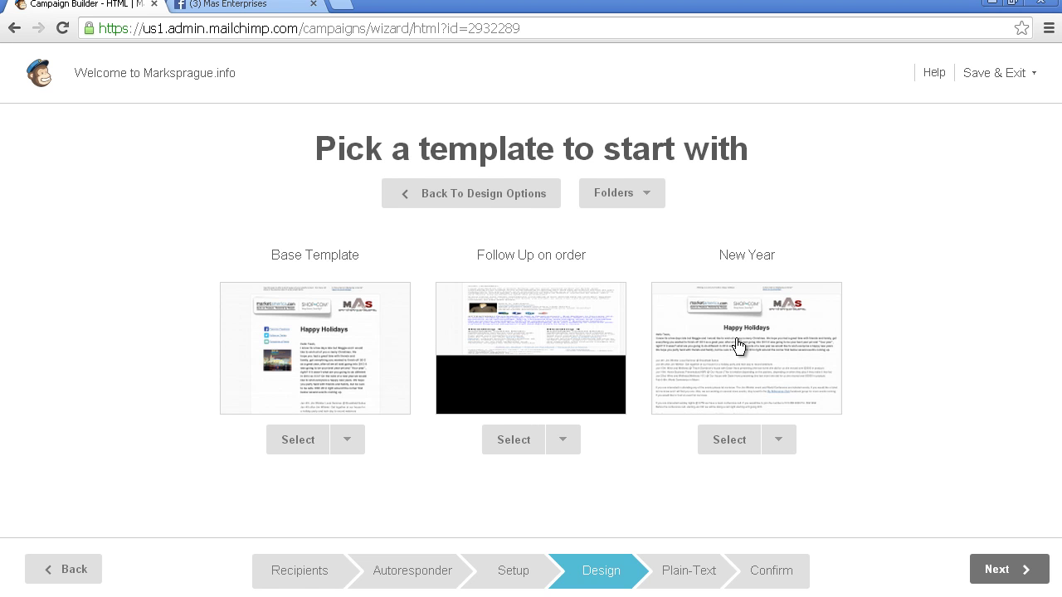
click(759, 343)
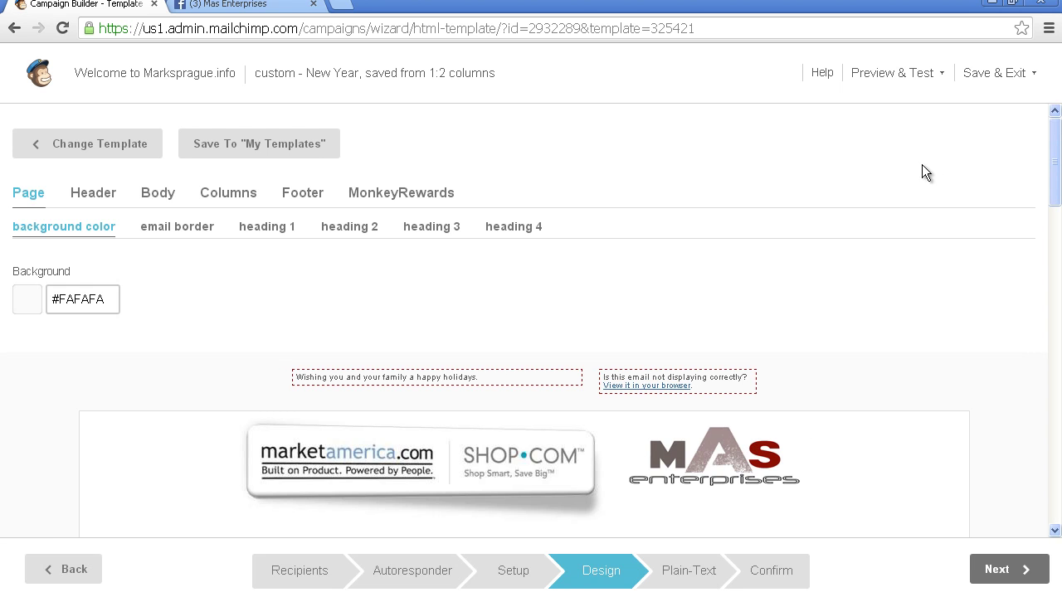
Step: Replace the top greeting line with 'Welcome to marksprague.' and save it
click(498, 375)
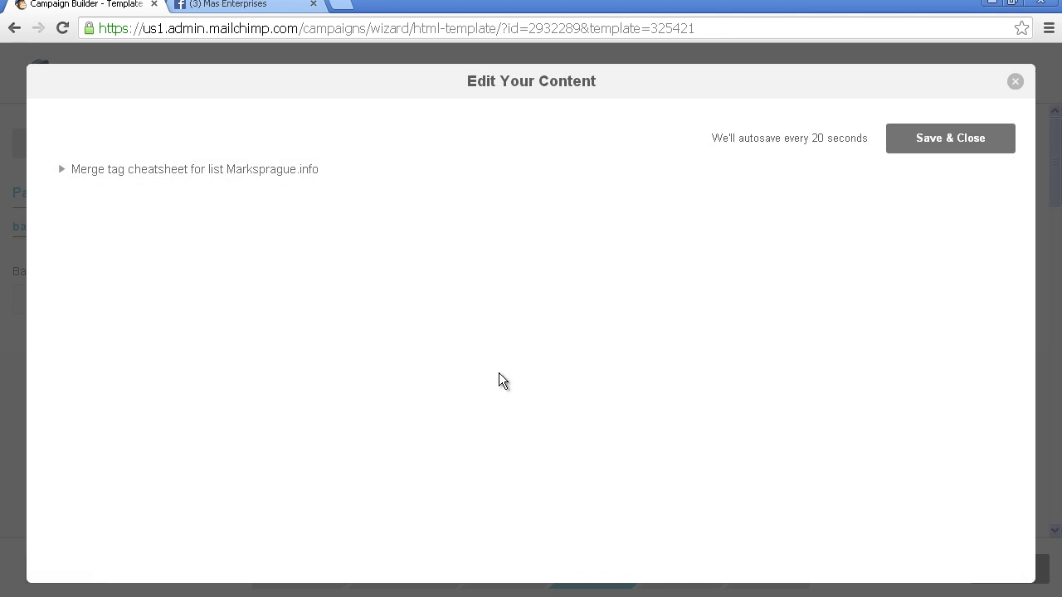
drag(458, 256, 12, 212)
text(Welcome to)
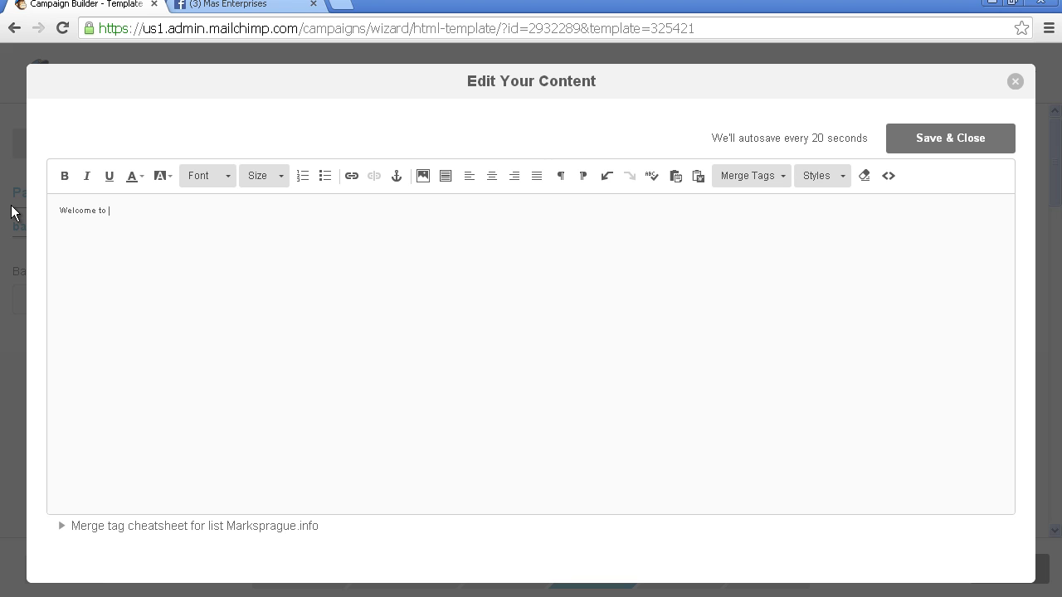
text( marksprague.info)
click(936, 138)
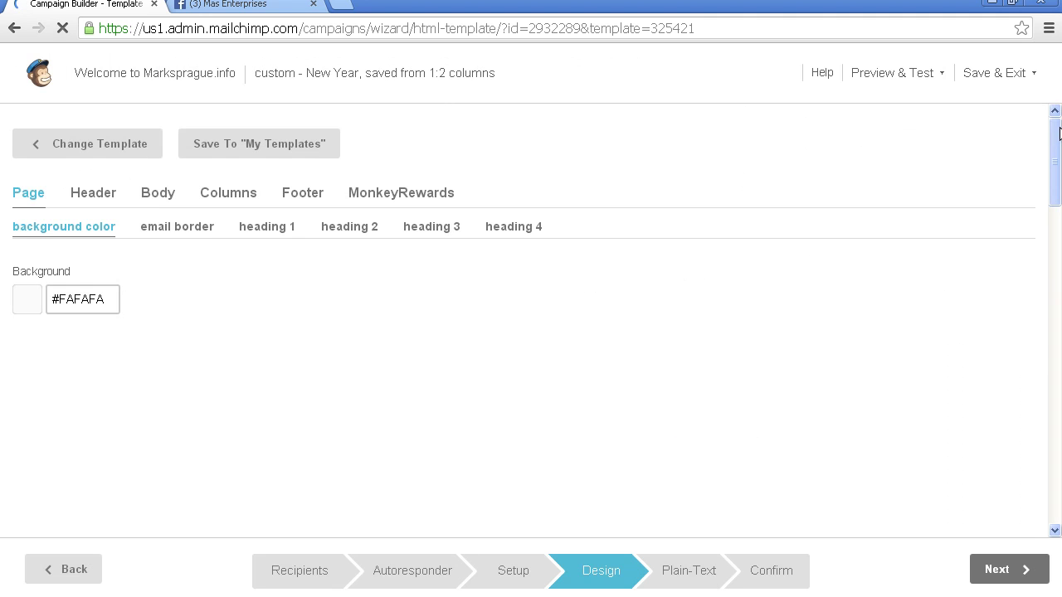
drag(1054, 152, 1045, 237)
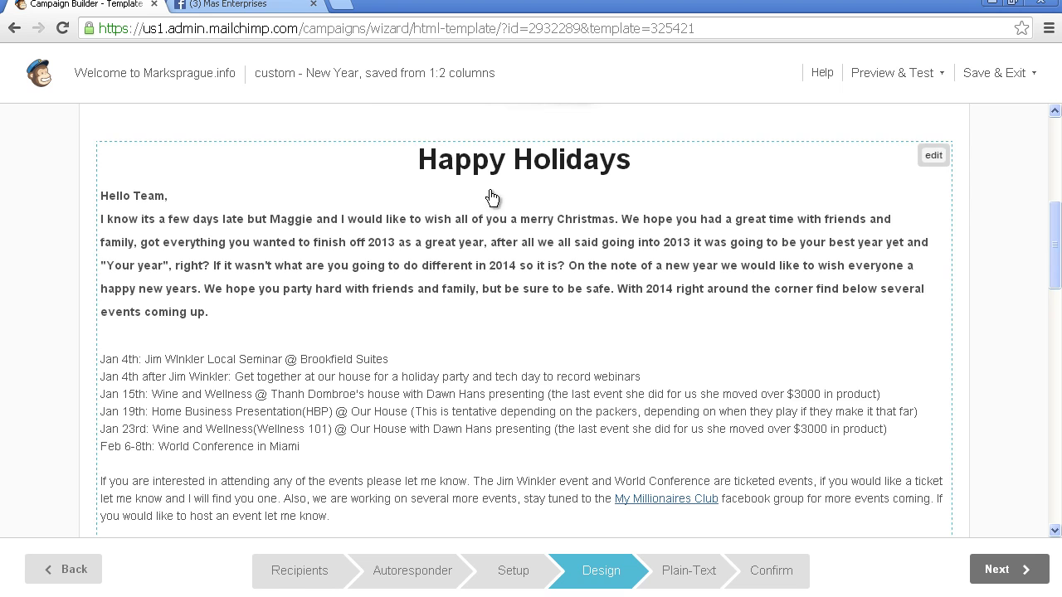
Step: Retitle the heading 'Welcome' and replace the holiday body with 'Welcome *|FNAME|*'
click(419, 170)
drag(415, 221, 674, 197)
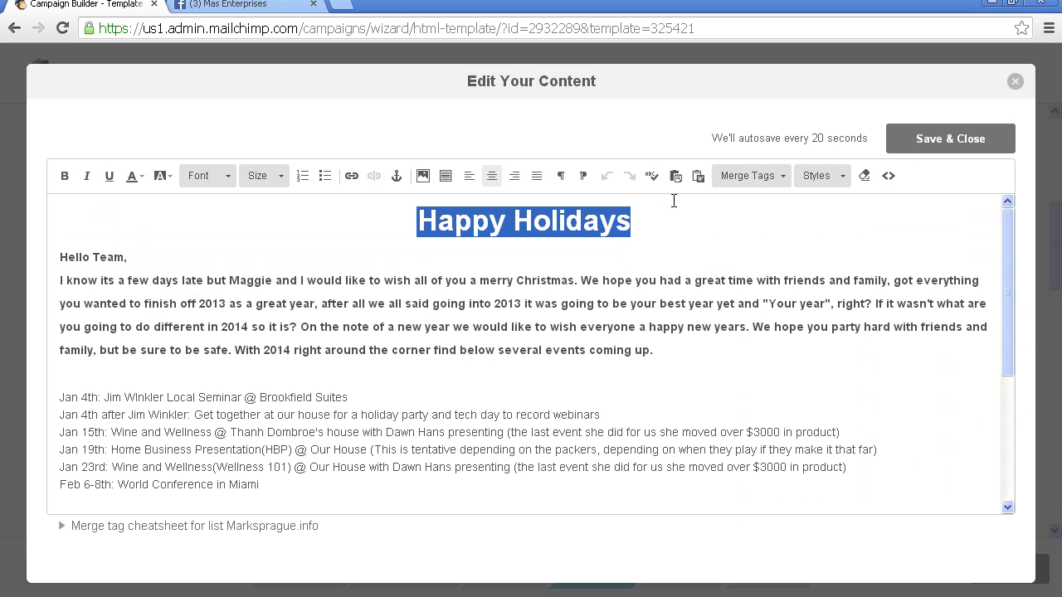
text(Welcome)
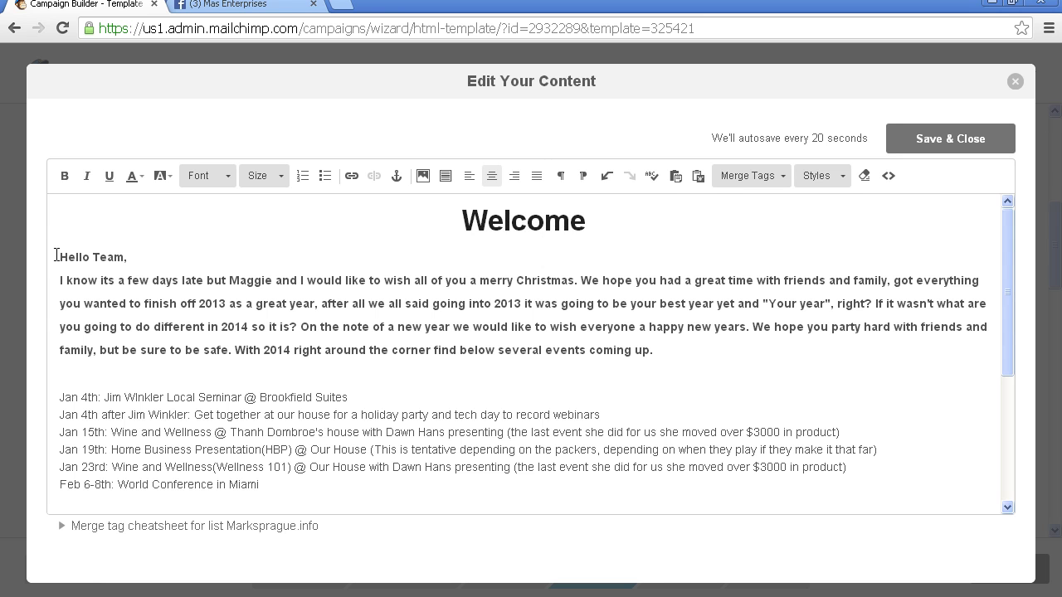
drag(56, 255, 133, 494)
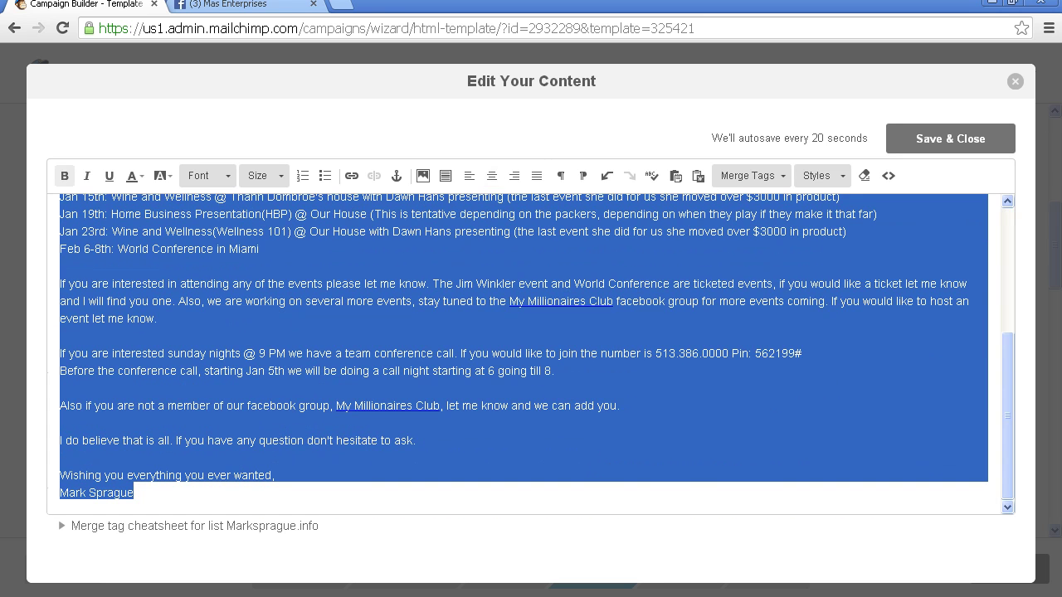
key(BackSpace)
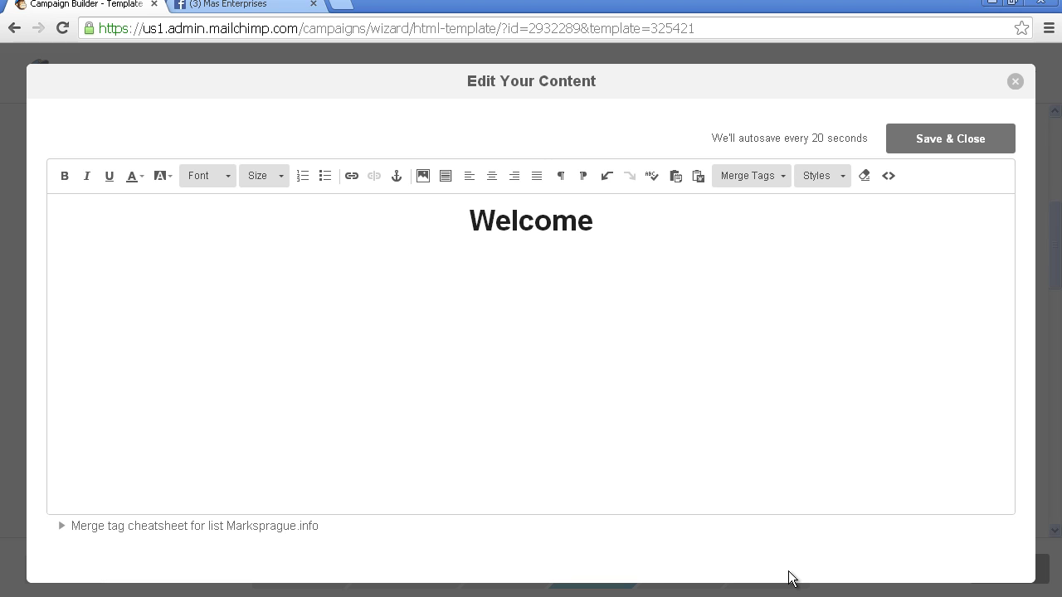
text(Welcome)
click(780, 179)
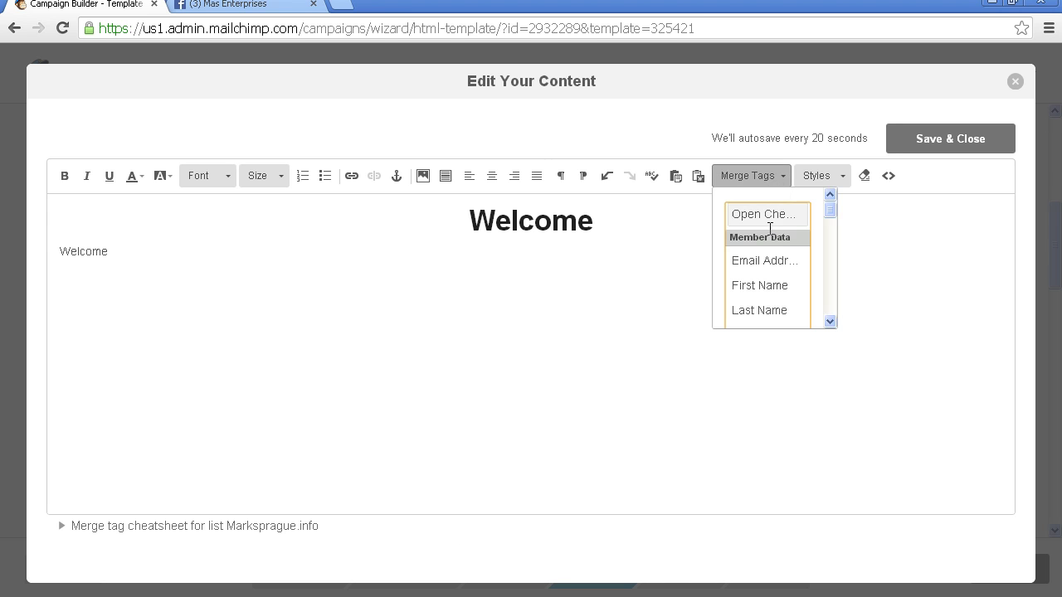
click(769, 288)
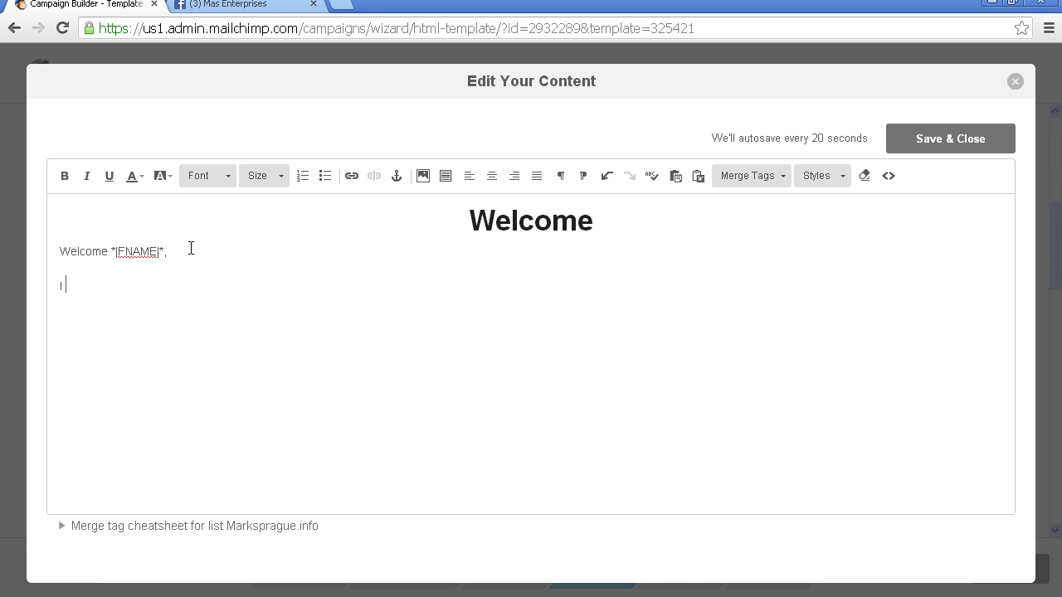
Step: Write the personal website welcome paragraph asking readers to share it on social media
text(mar)
key(BackSpace)
key(BackSpace)
key(BackSpace)
key(BackSpace)
text(Mark Sprague, would like)
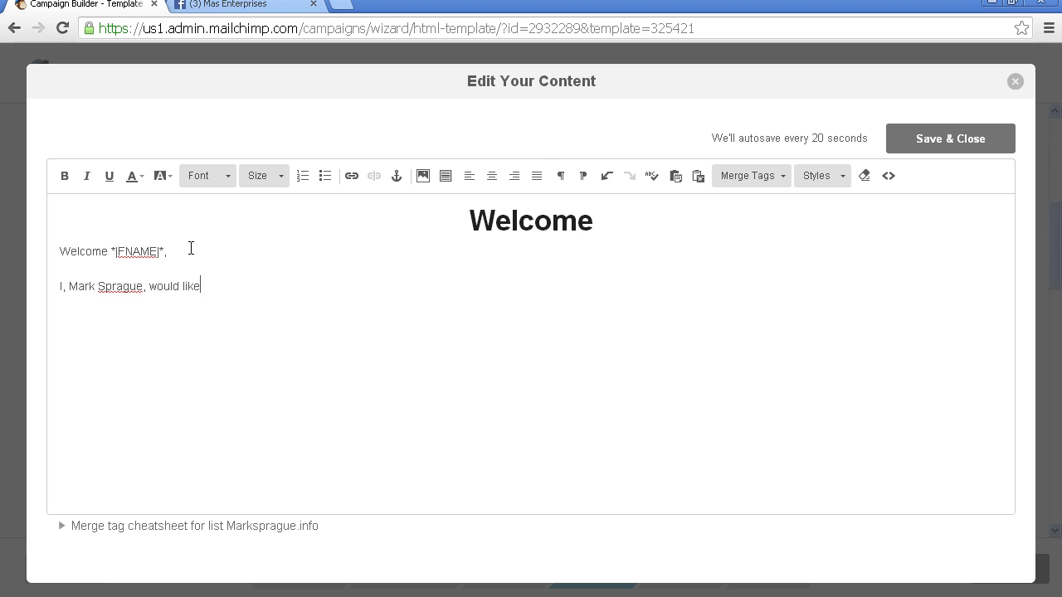
text( to personally welcome you to my website. I hope you fi)
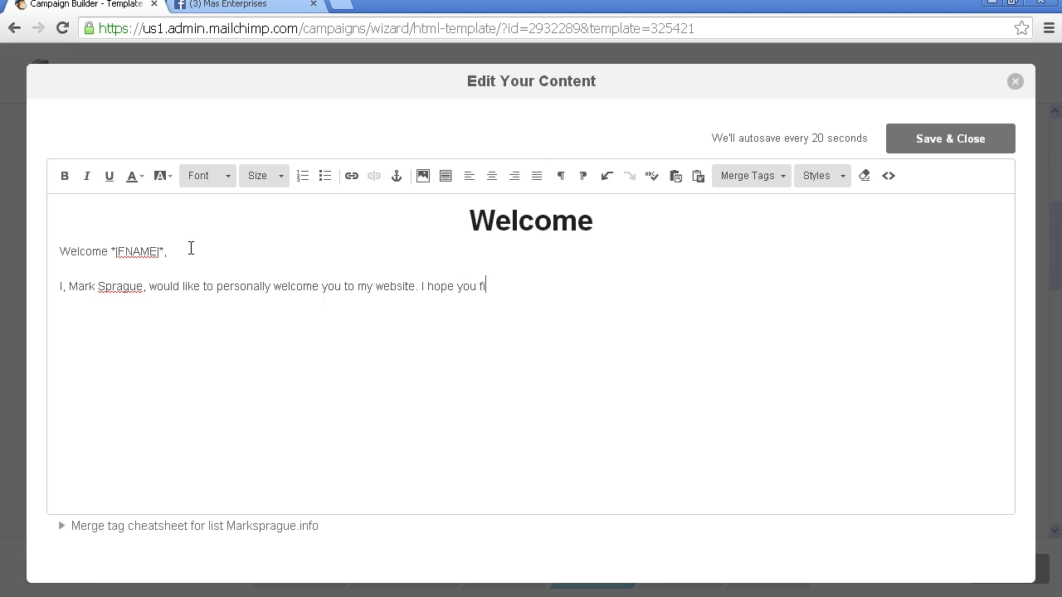
text(nd lots of great information here. )
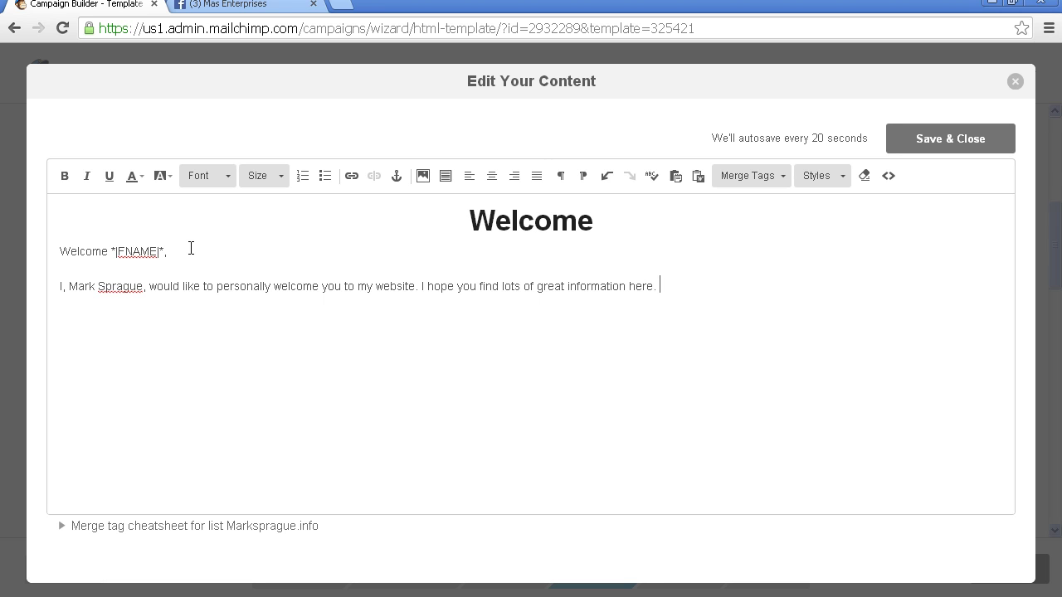
text(If you find my webs)
key(BackSpace)
text(website interesting please besure)
key(BackSpace)
key(BackSpace)
key(BackSpace)
key(BackSpace)
text(sure to shar)
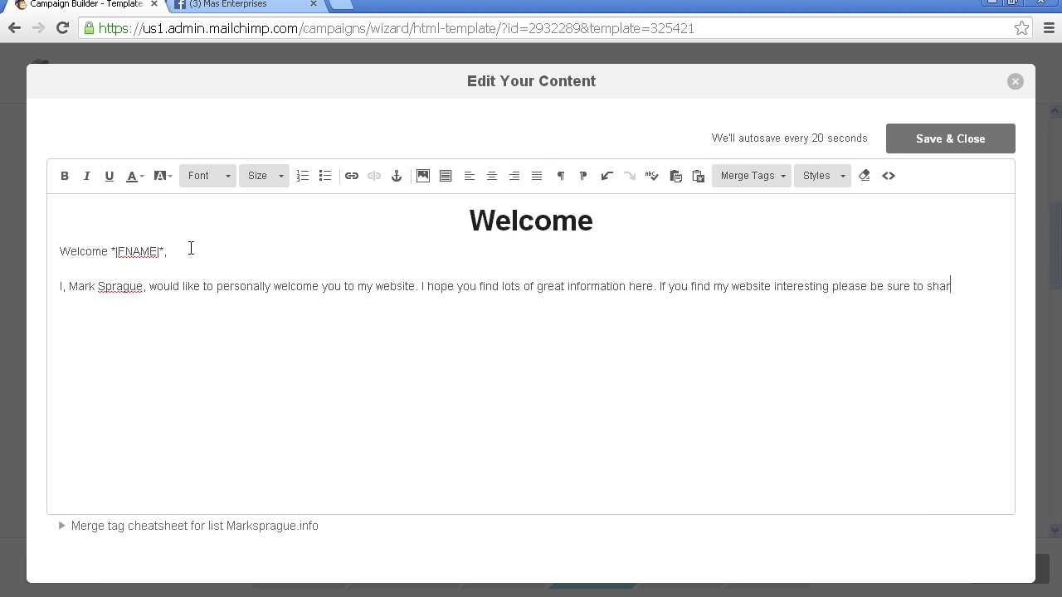
text(e it on social media.)
Step: Add the check-back-often paragraph and sign off 'Have the best day every,' with the author's name
text(Besure to)
key(BackSpace)
key(BackSpace)
text(sure to ch)
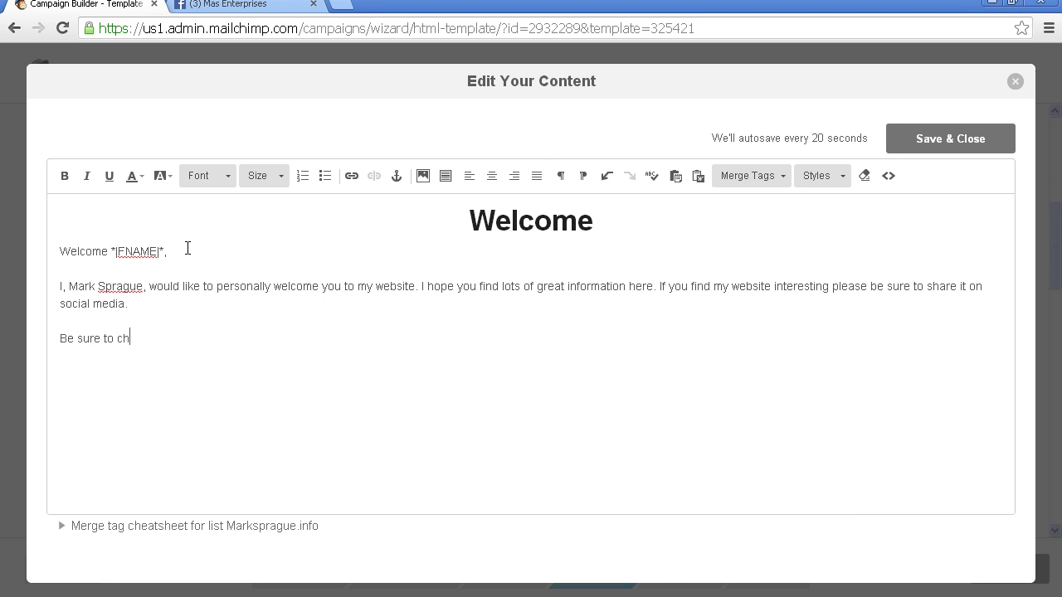
text(eck back often for updated content and stay tuned to )
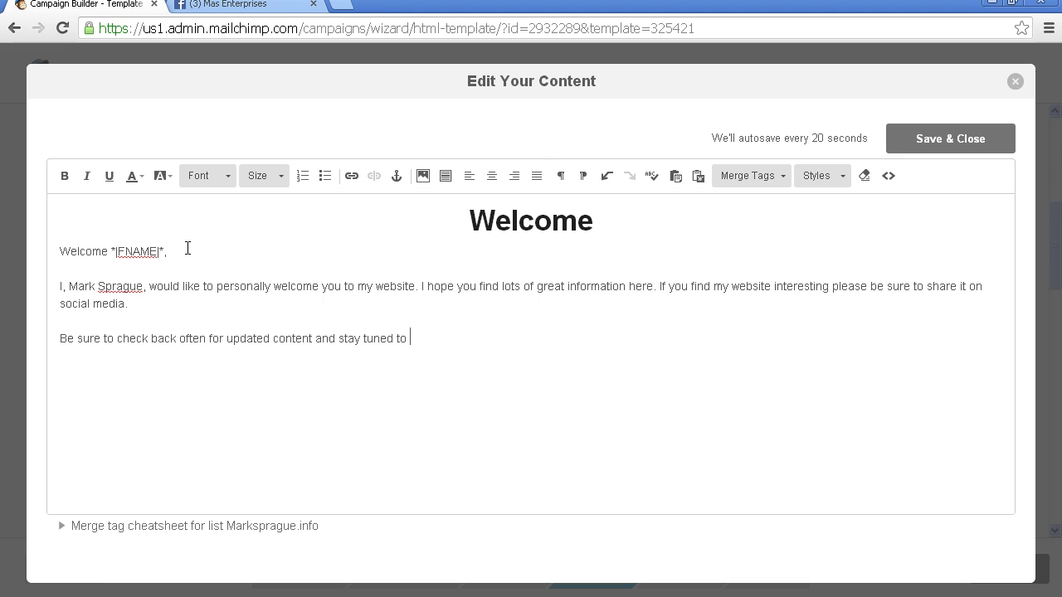
text(my emails as I frequently love to do give-a-ways.)
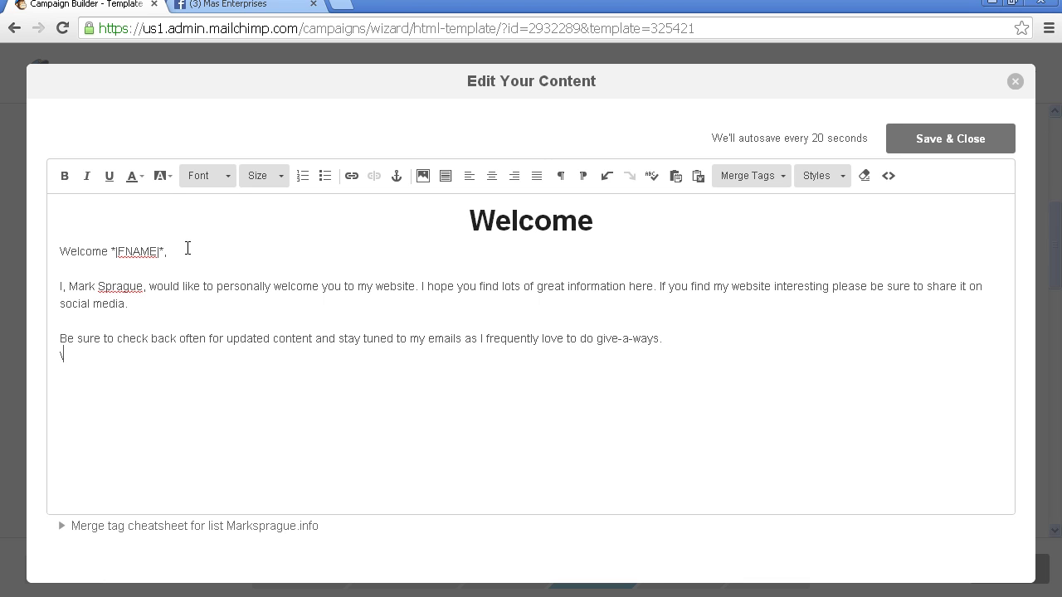
text(HJ)
key(BackSpace)
text(ave the be)
text(st day every, )
text(Mark A)
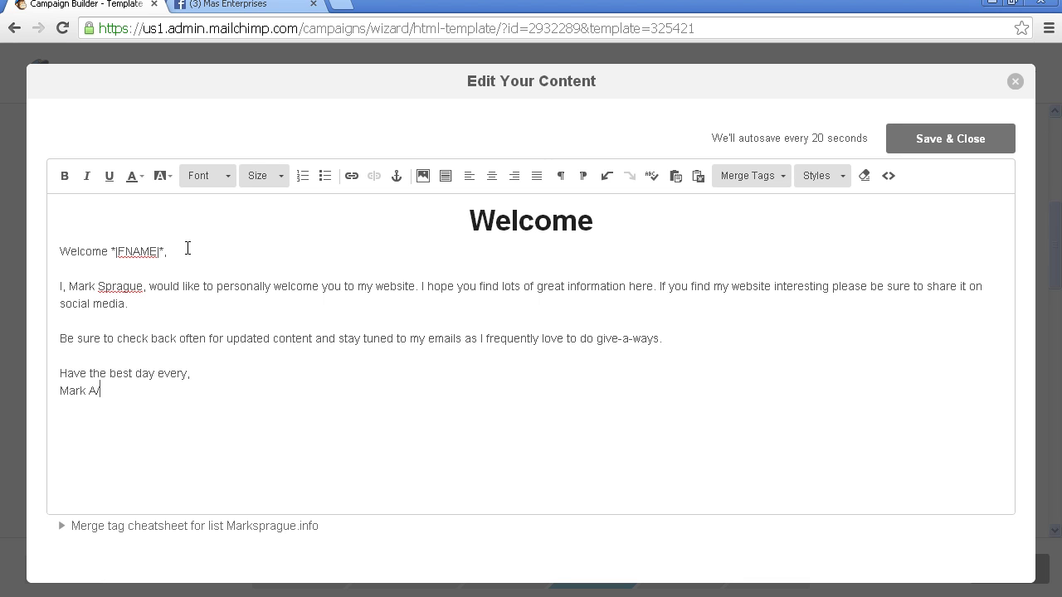
text(. Sprague)
Step: Save the welcome text, remove the 2014 World Conference heading, and continue to Plain-Text
click(976, 148)
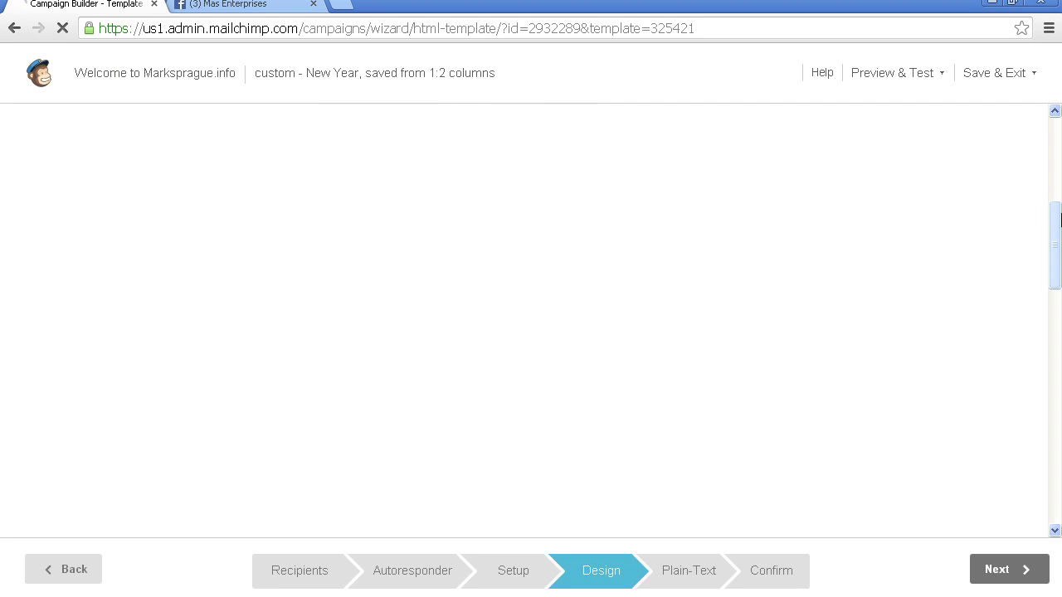
drag(1057, 230, 1053, 293)
click(685, 347)
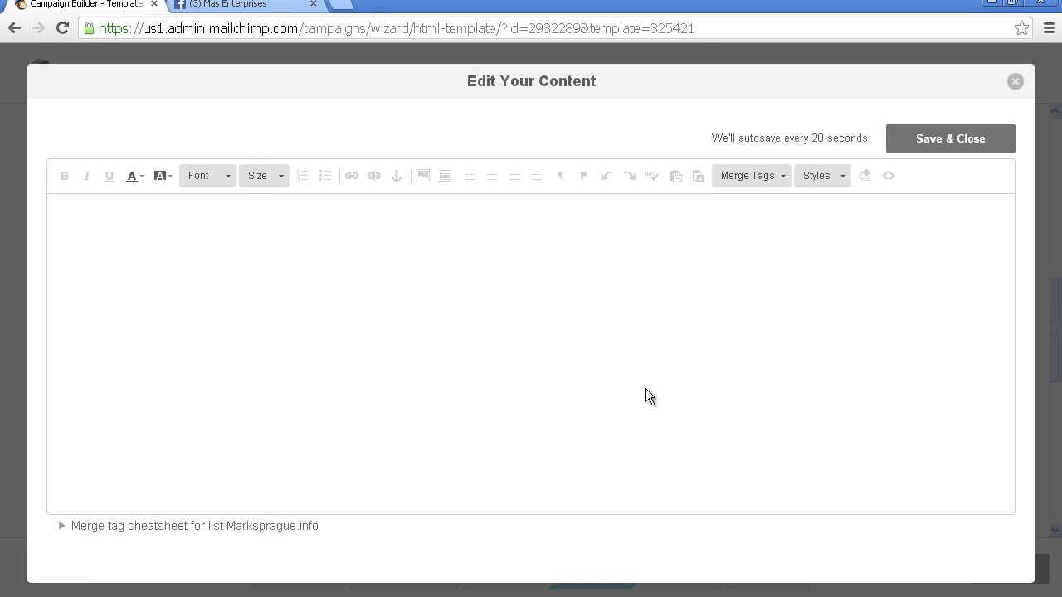
triple_click(721, 226)
key(BackSpace)
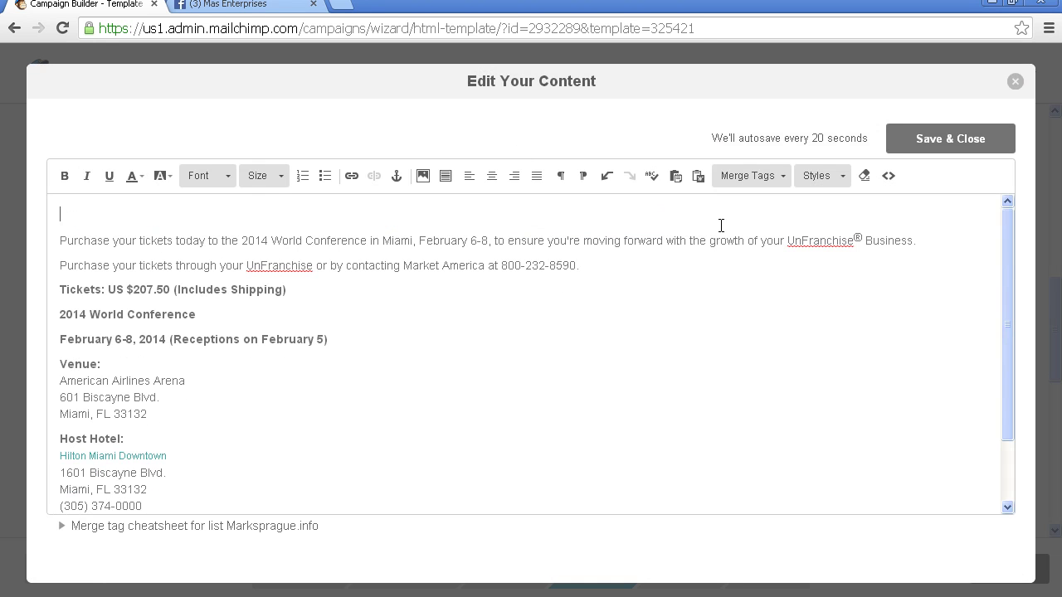
key(Delete)
click(948, 140)
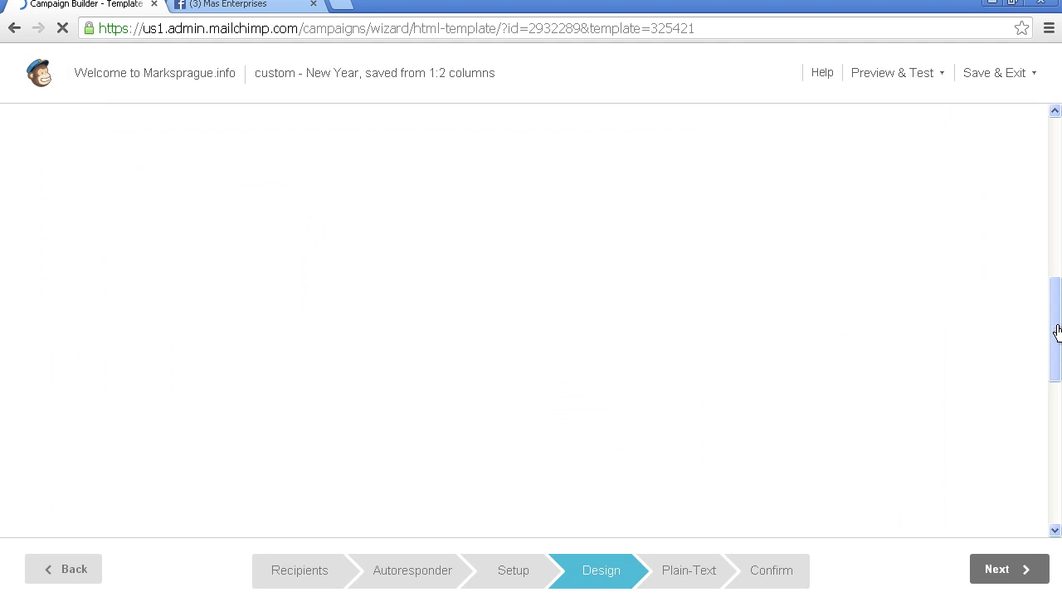
drag(1056, 327, 1055, 136)
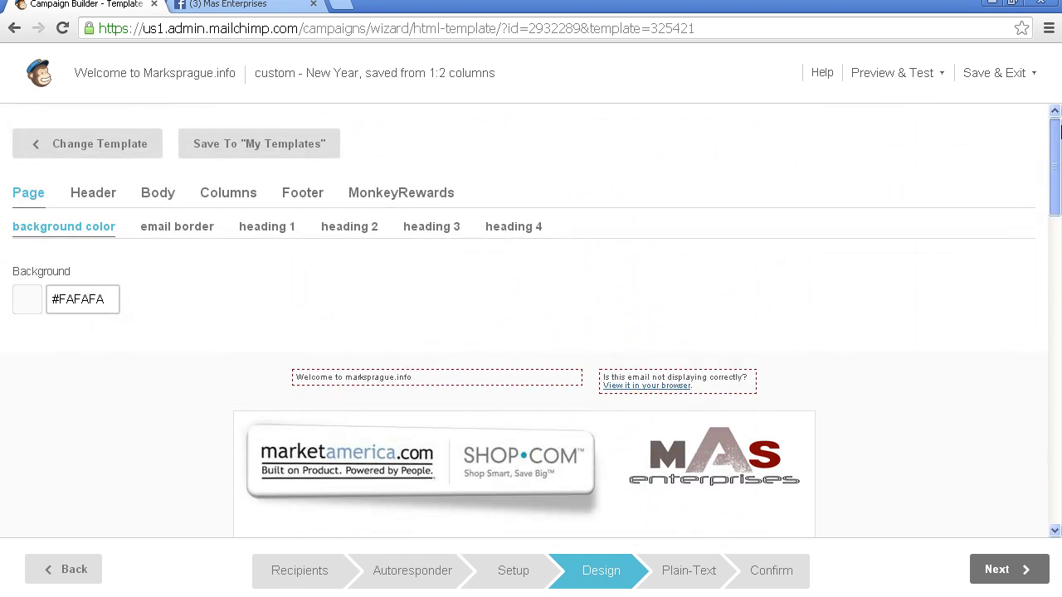
click(1002, 570)
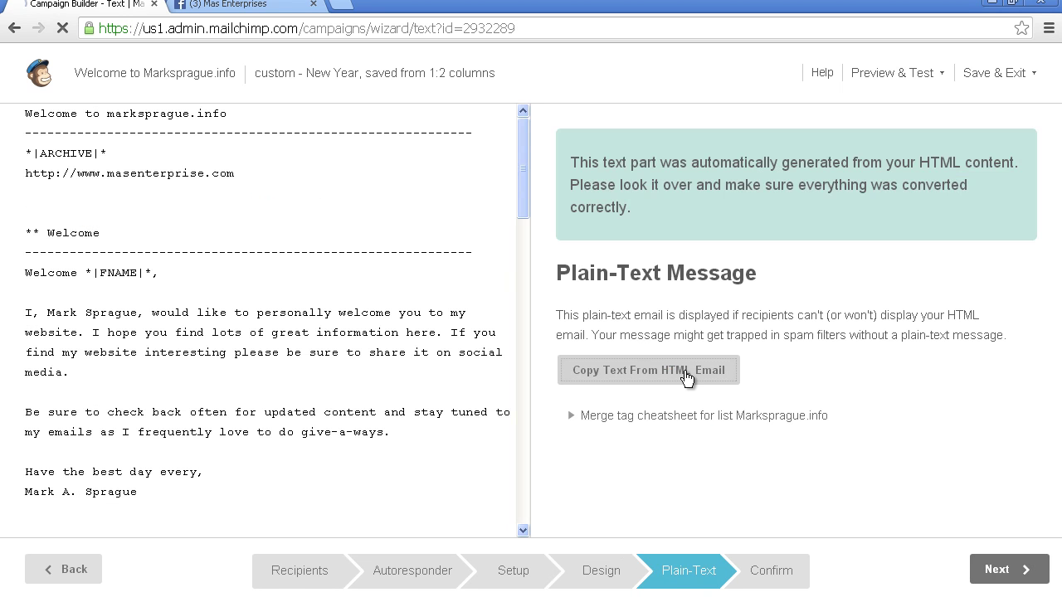
Step: Start and confirm the welcome autoresponder, view the Autoresponders list, and open a blank tab
click(1005, 569)
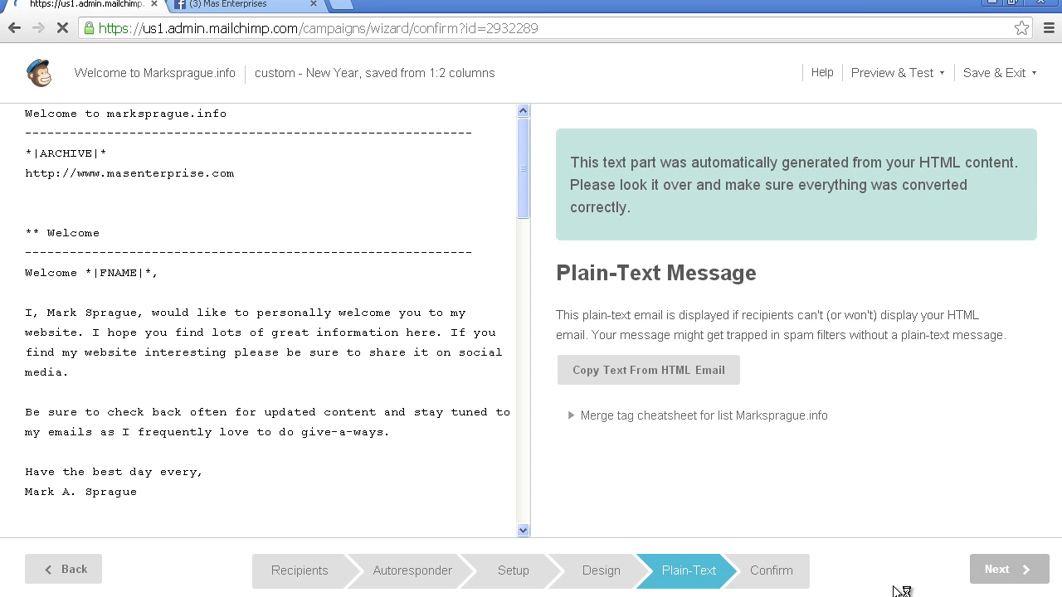
drag(1056, 215, 1027, 470)
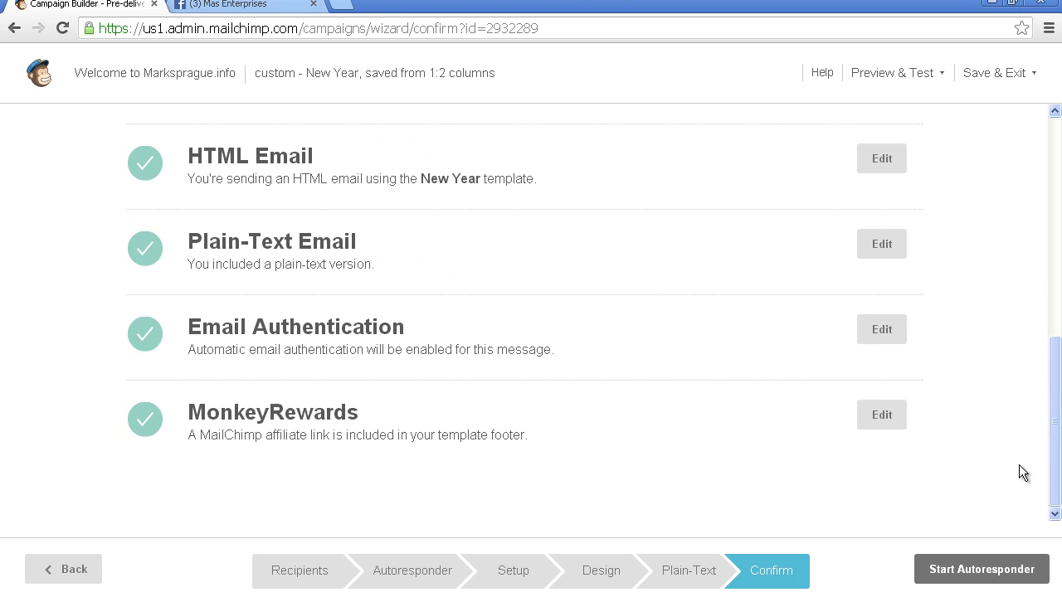
click(982, 570)
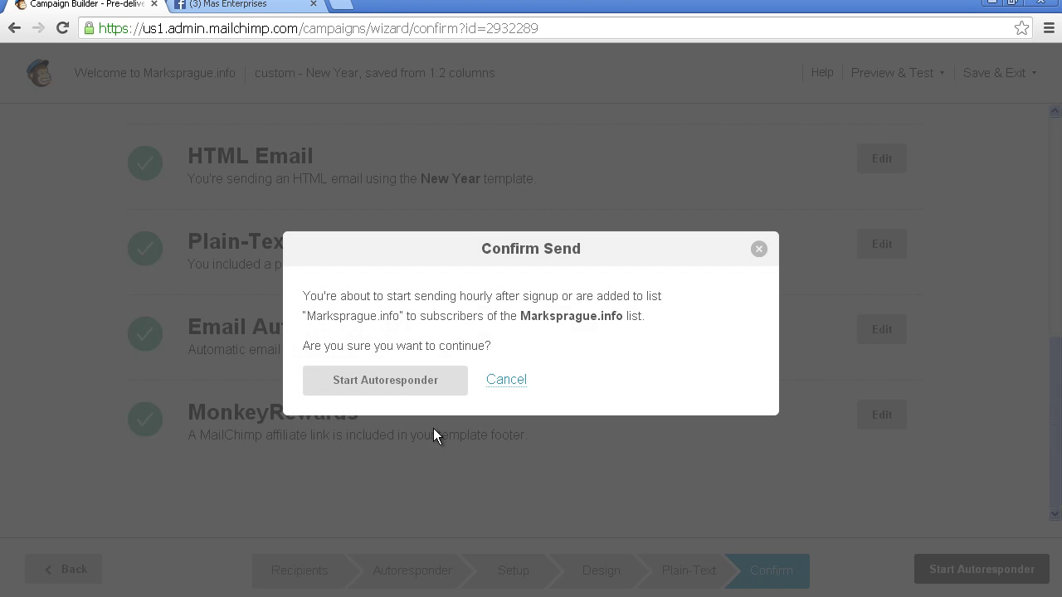
click(403, 390)
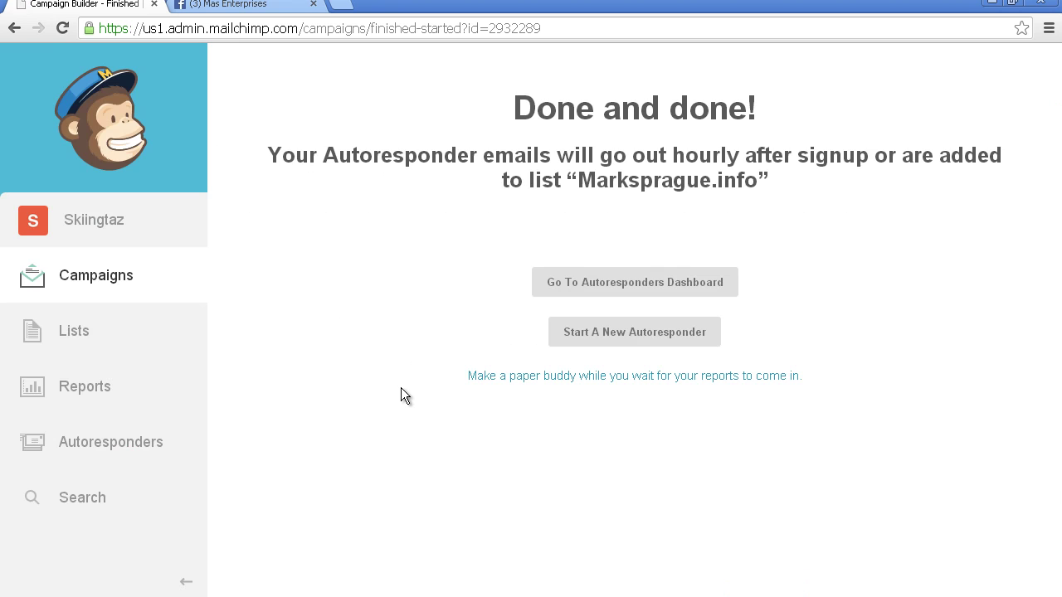
click(83, 445)
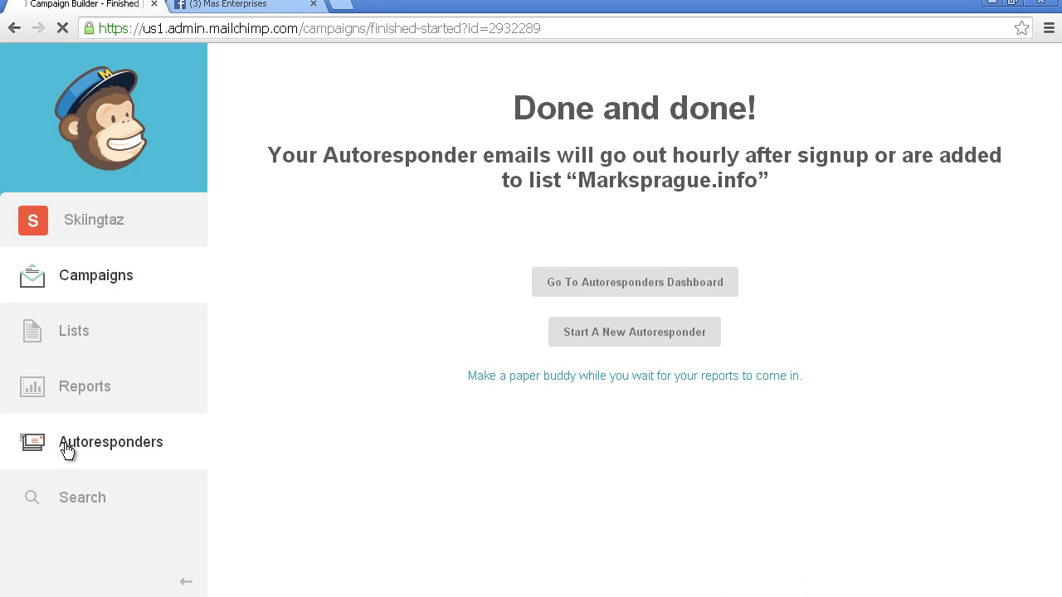
click(345, 10)
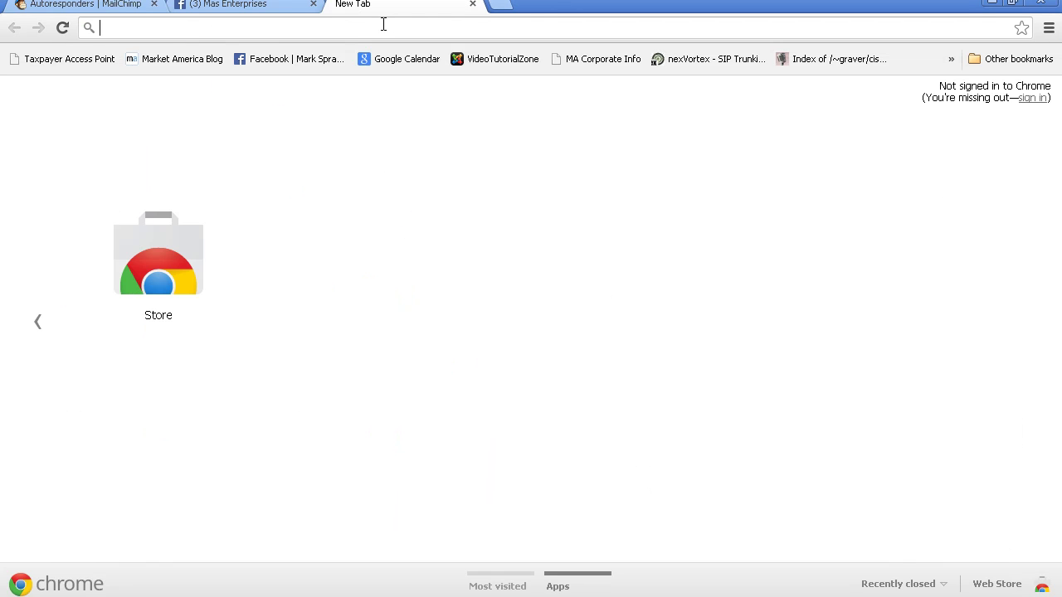
Step: Load marksprague.info and go to its Give-a-ways page
text(mark)
key(Return)
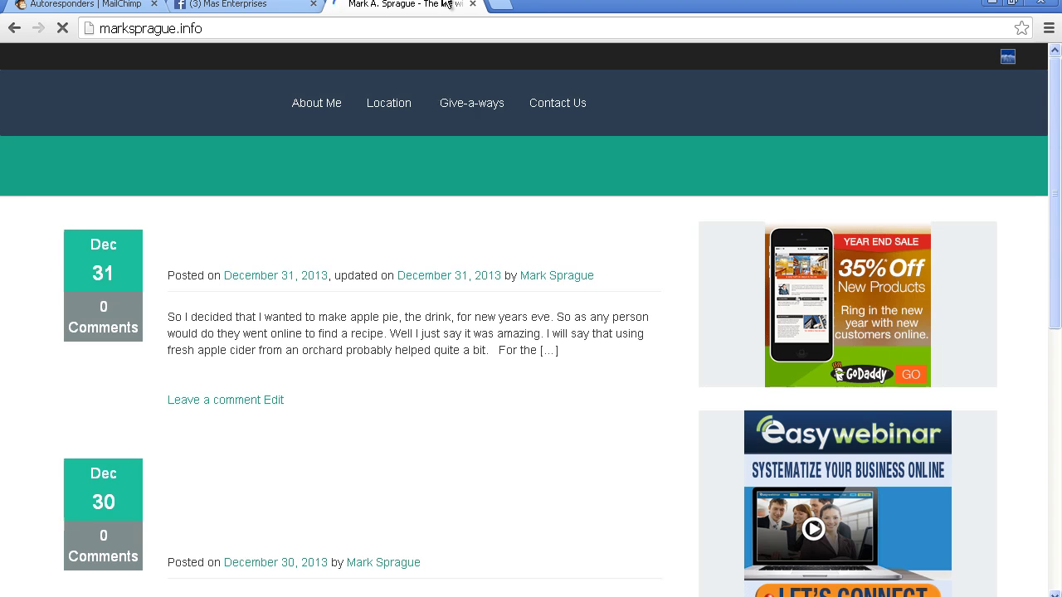
click(513, 103)
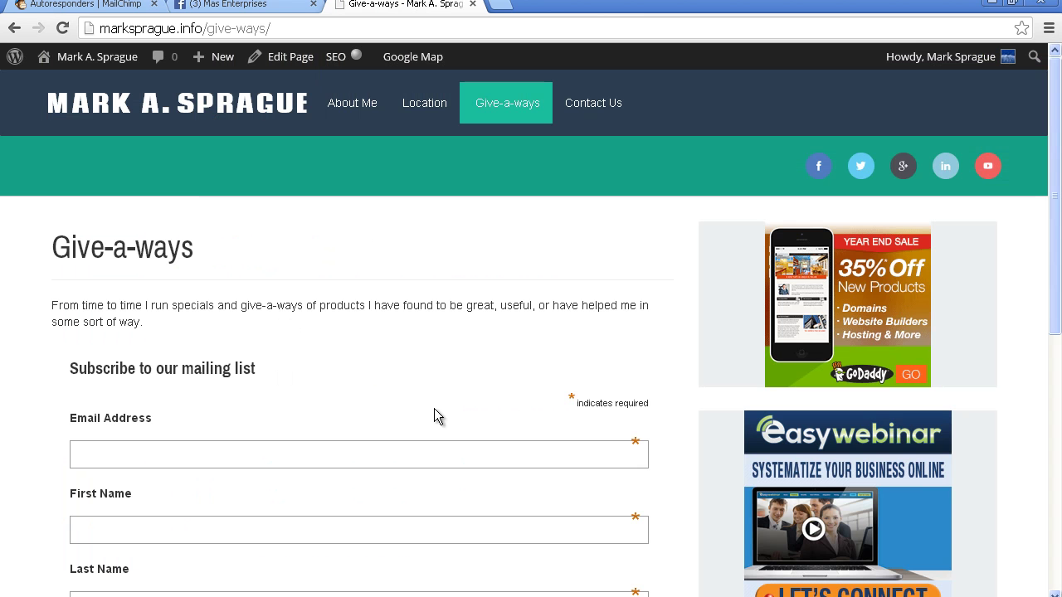
Step: Autofill the email and name, enter birthday 10/11, choose html, and subscribe
click(425, 450)
text(mark)
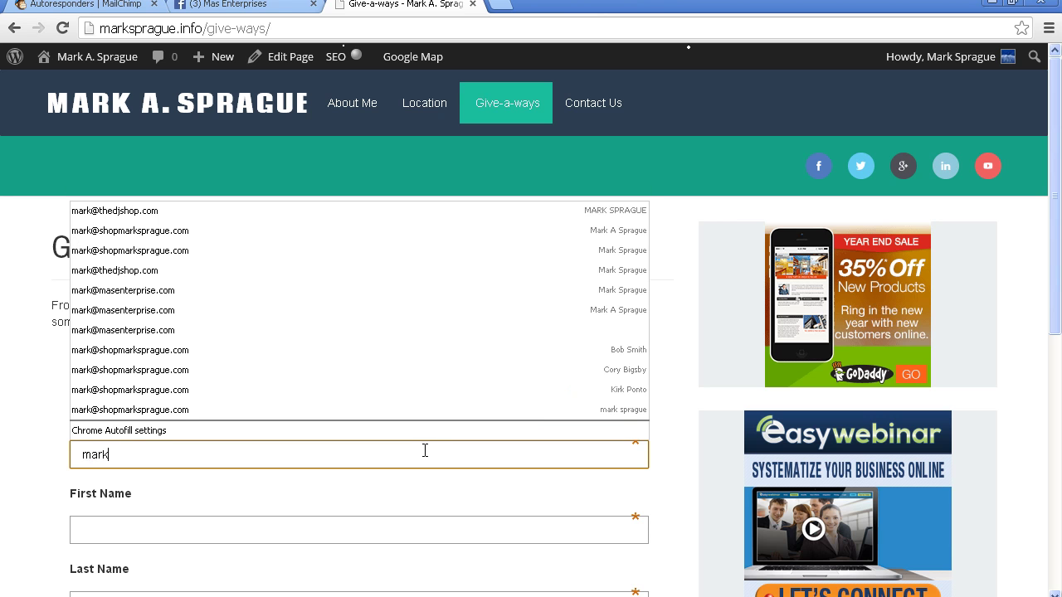
key(Up)
key(Up)
key(Return)
key(Tab)
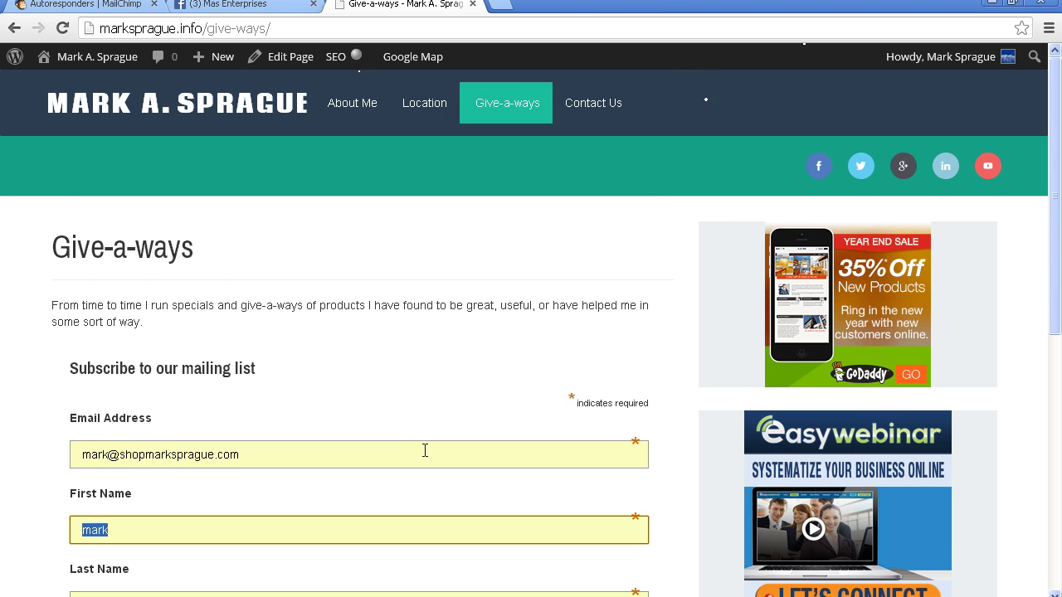
key(Tab)
key(Tab)
text(10)
key(Tab)
text(11)
key(Tab)
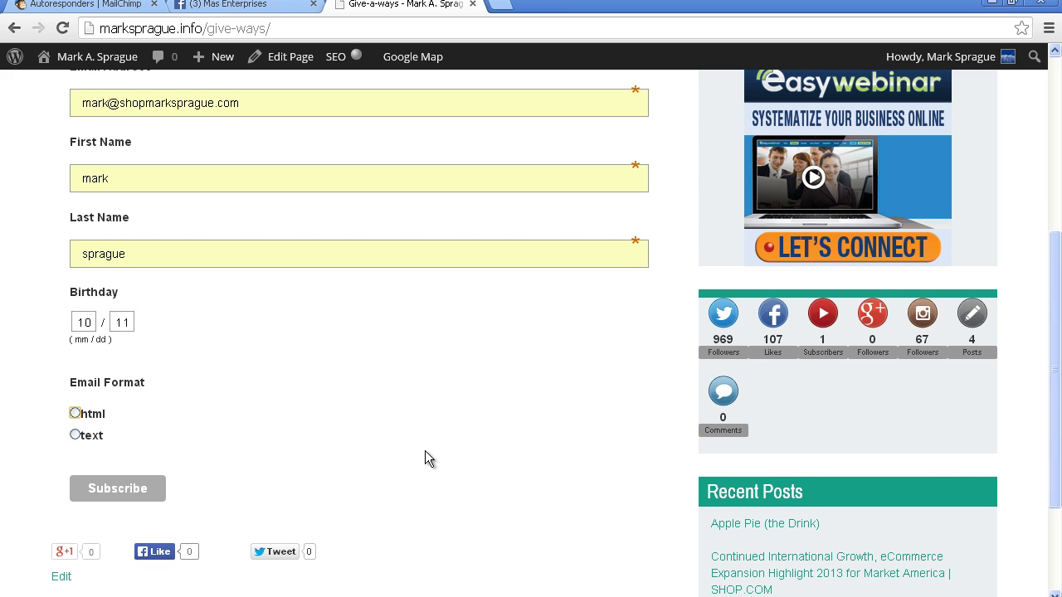
key(space)
click(116, 489)
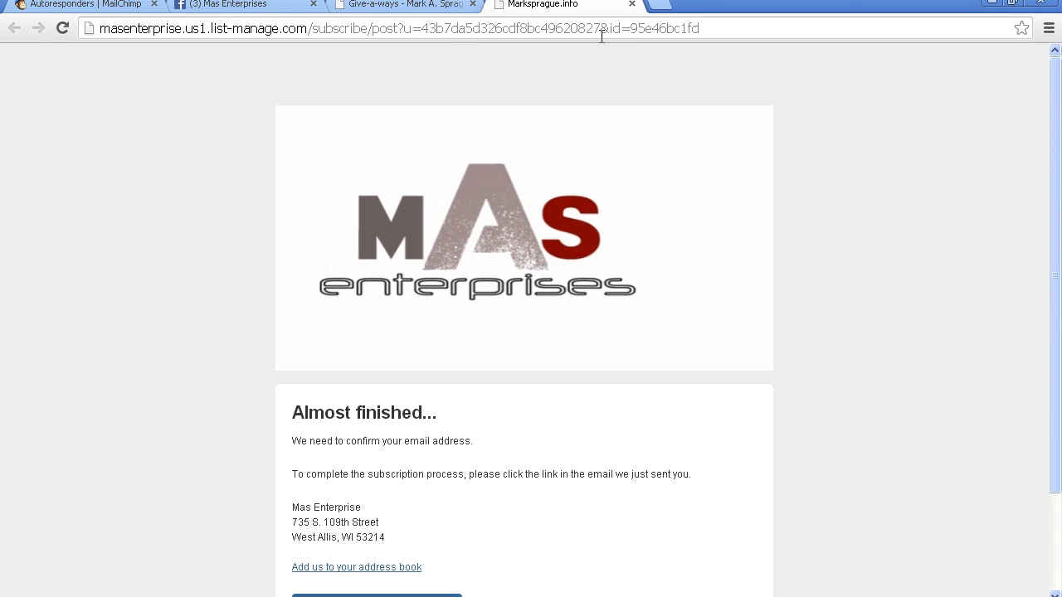
Step: Sign in to webmail.thedjshop.com with the account's username and password
click(659, 5)
text(mark)
key(BackSpace)
key(BackSpace)
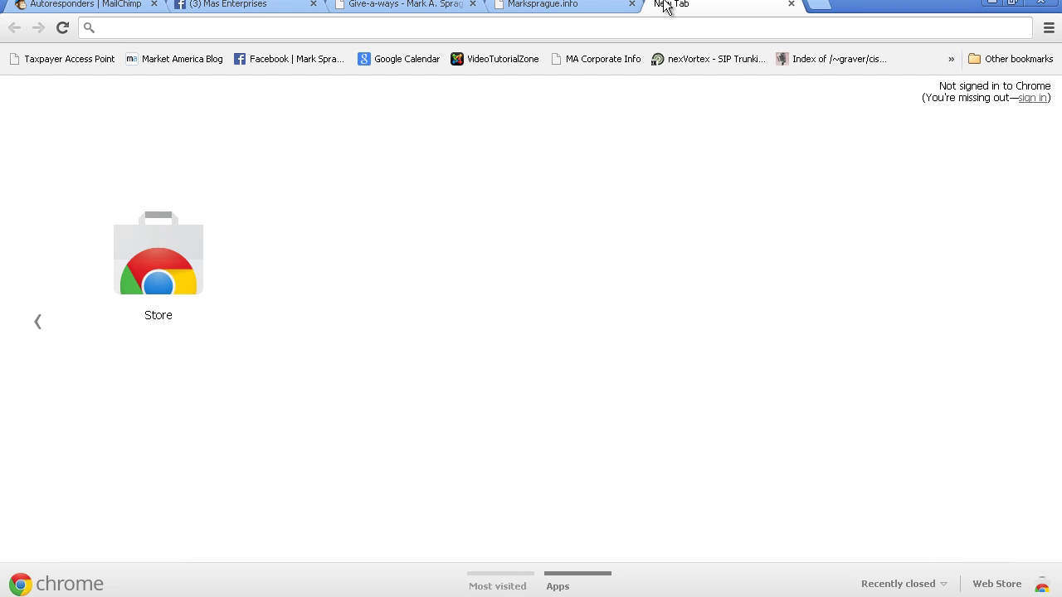
text(webmail.thedjshop.com)
key(Return)
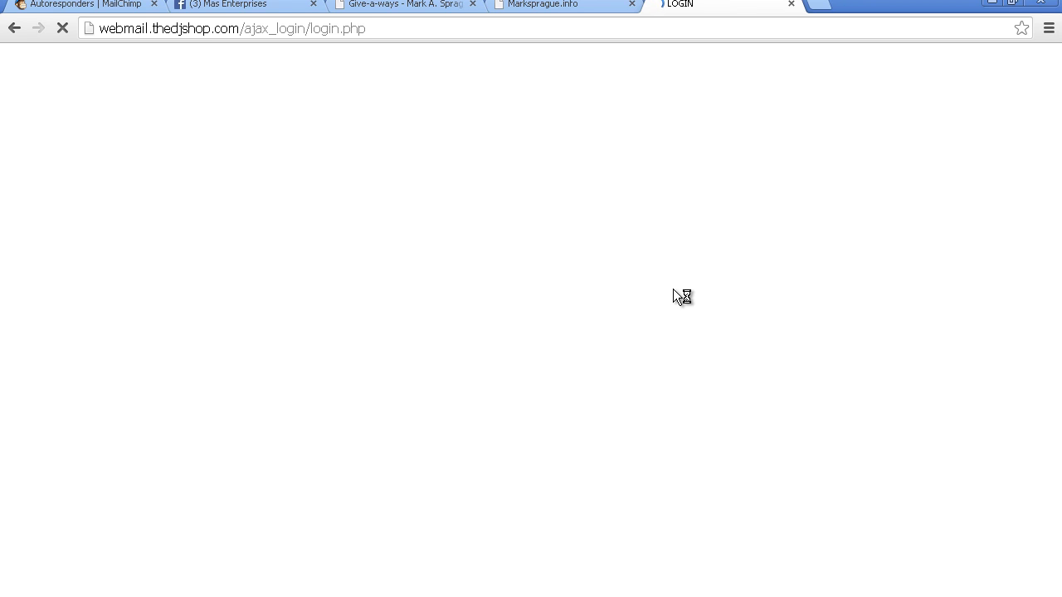
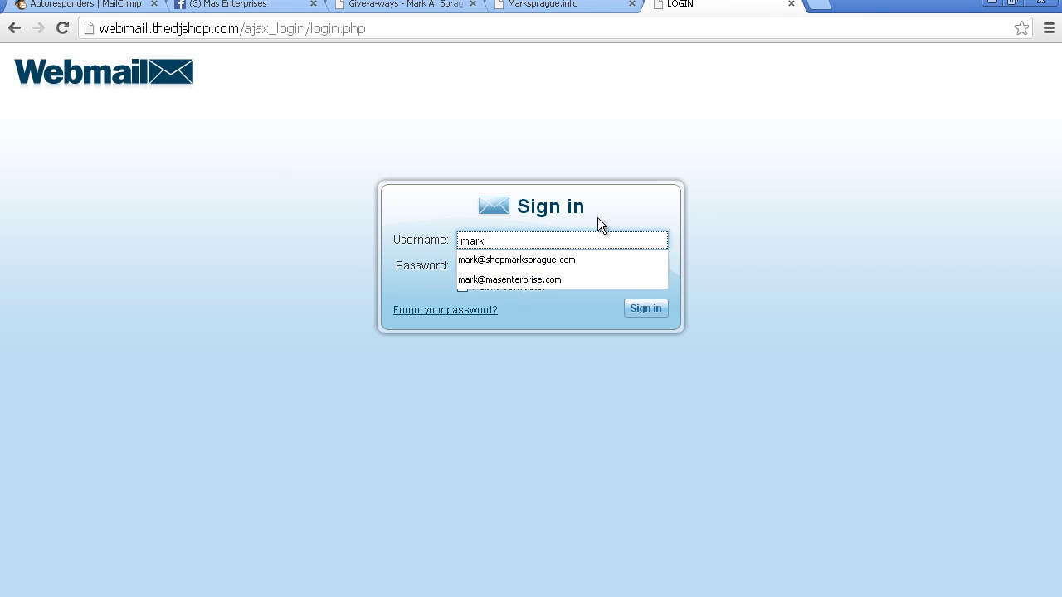
key(Tab)
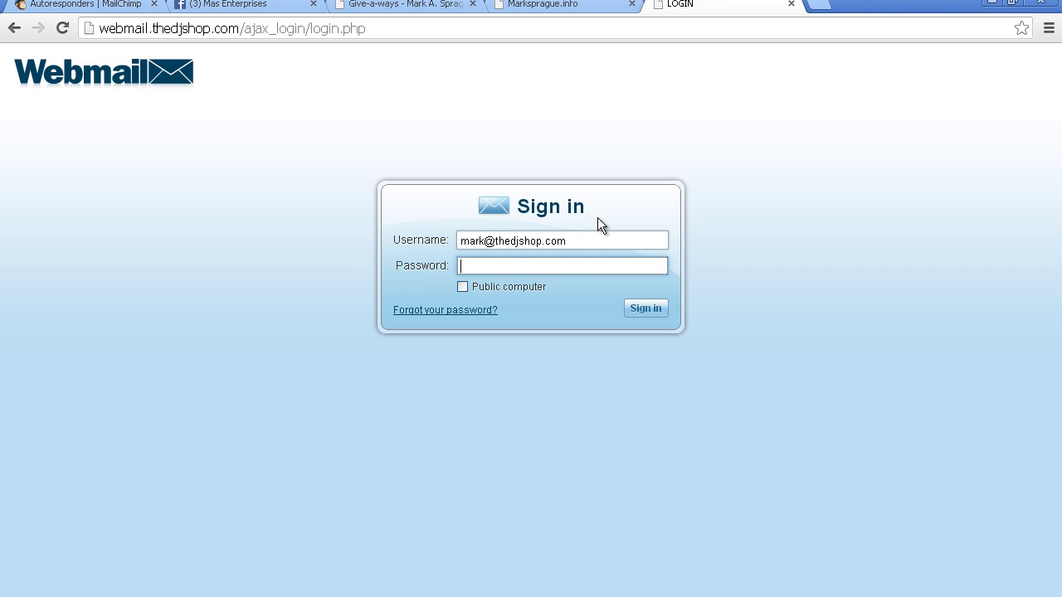
text(******)
key(Return)
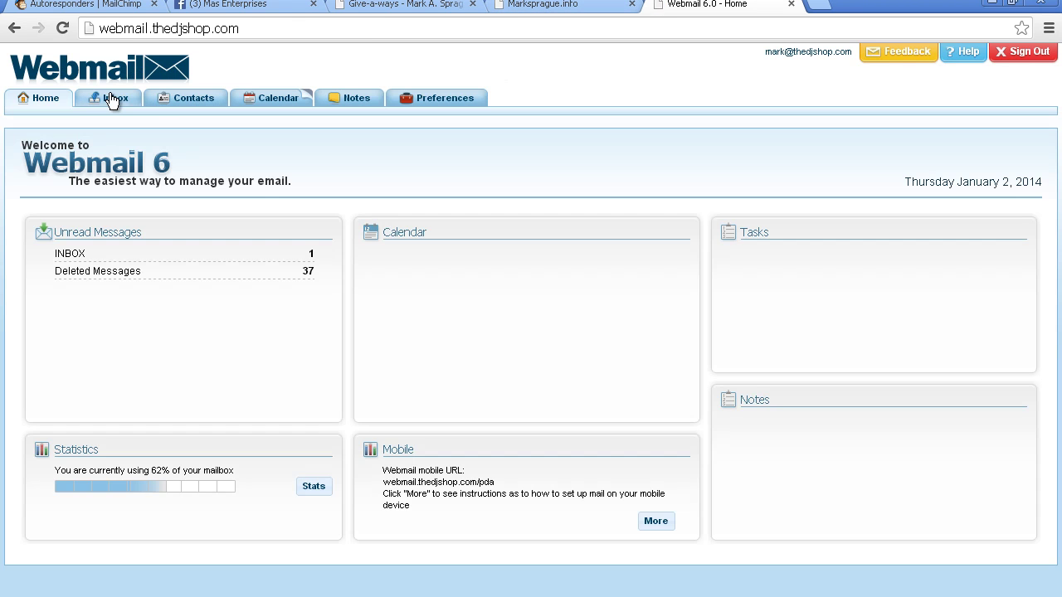
Step: Open the Please Confirm Subscription email and confirm the subscription to the list
click(113, 99)
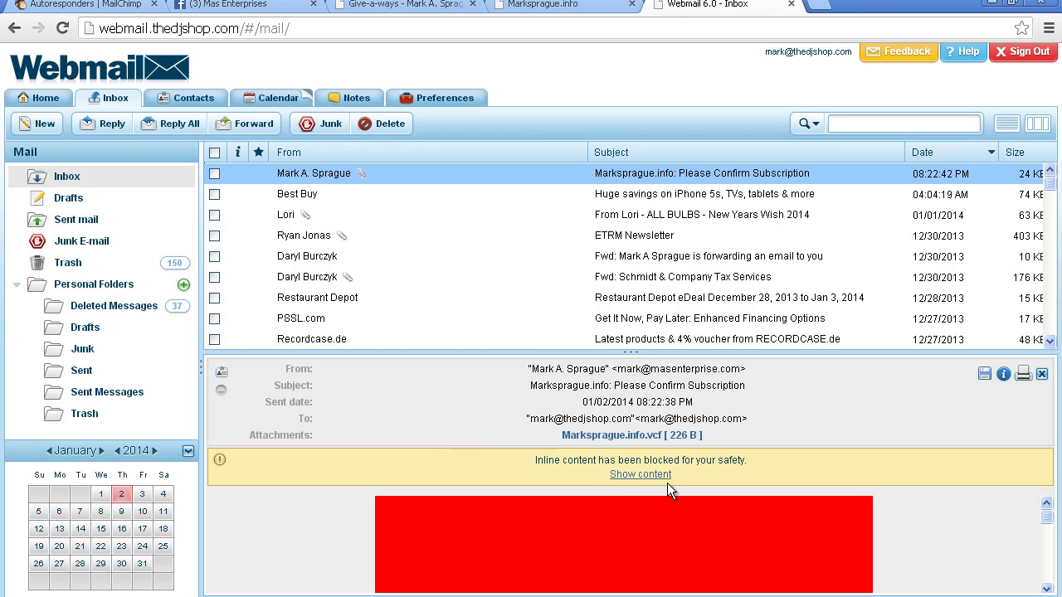
click(662, 476)
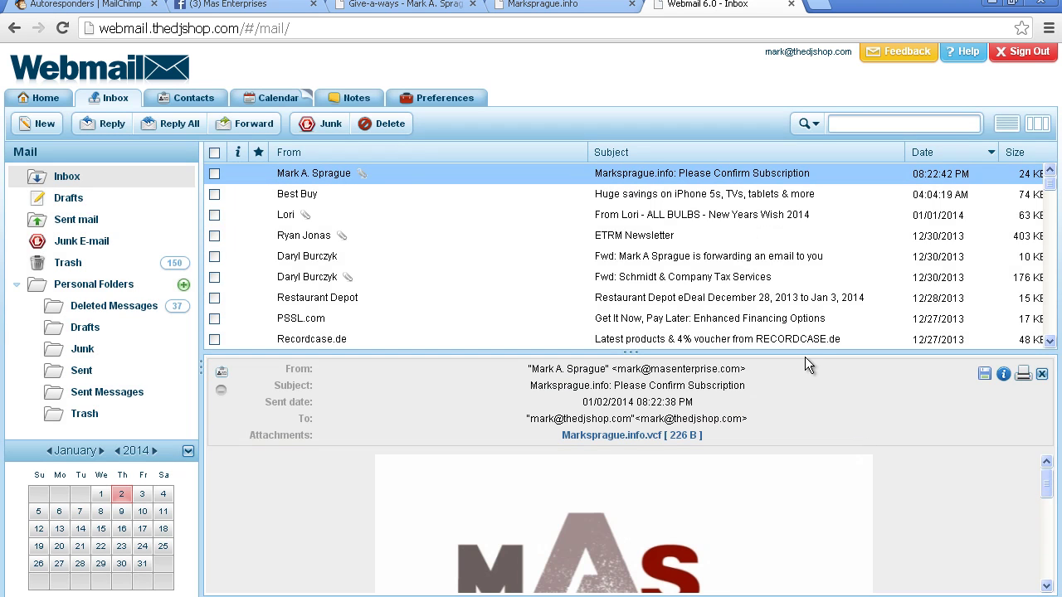
drag(806, 355, 806, 233)
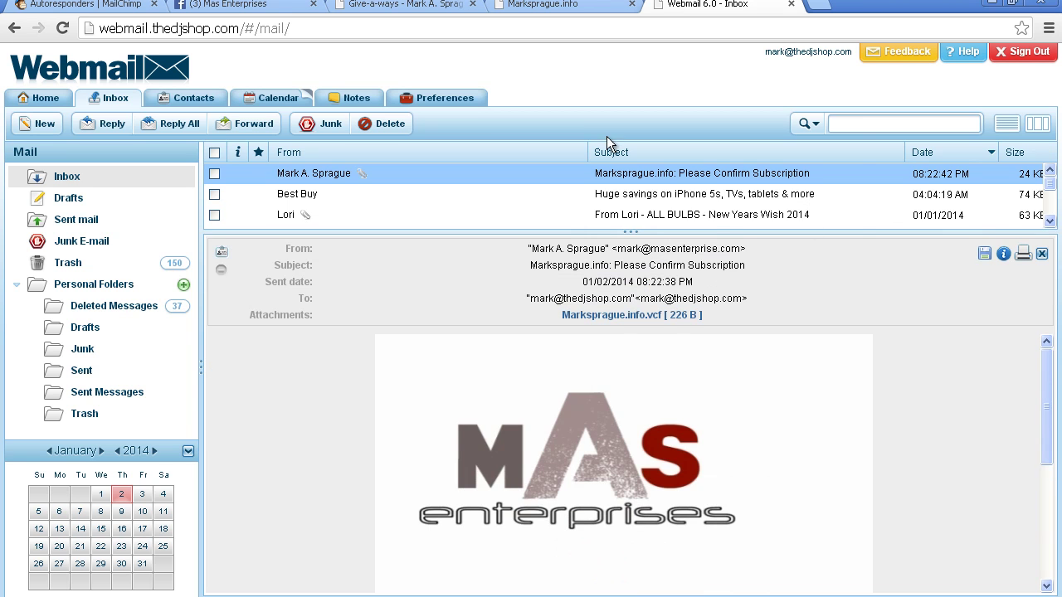
double_click(624, 174)
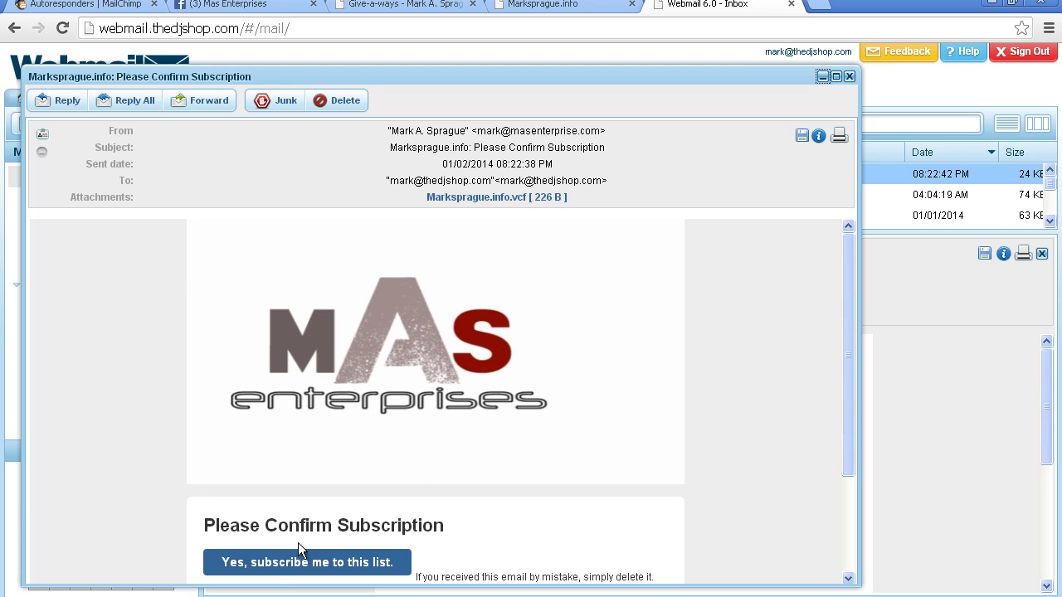
click(303, 562)
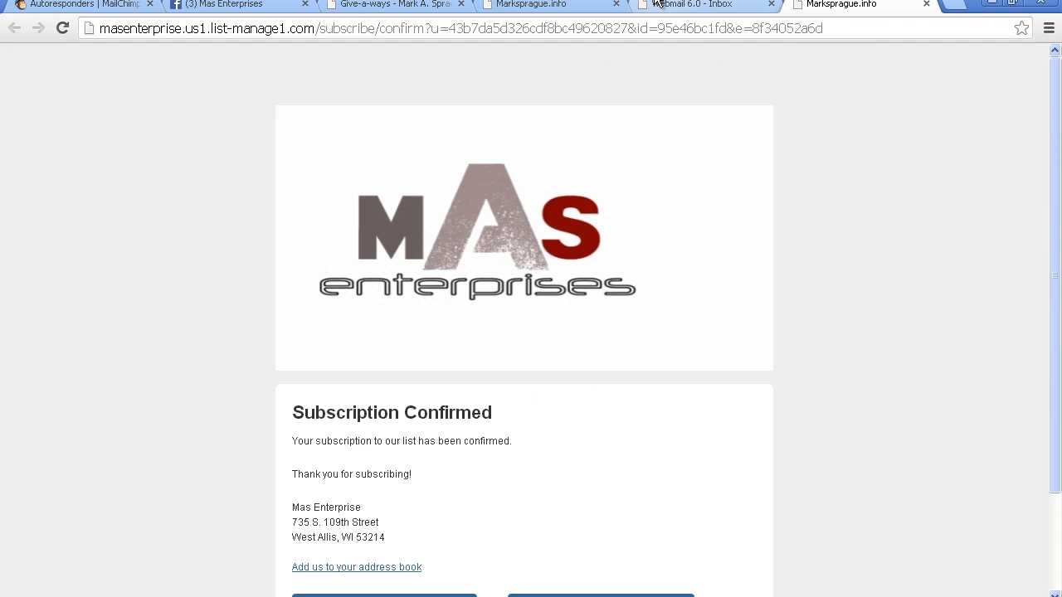
Step: Close the Subscription Confirmed, message and Almost finished windows, returning to the Give-a-ways form
click(927, 5)
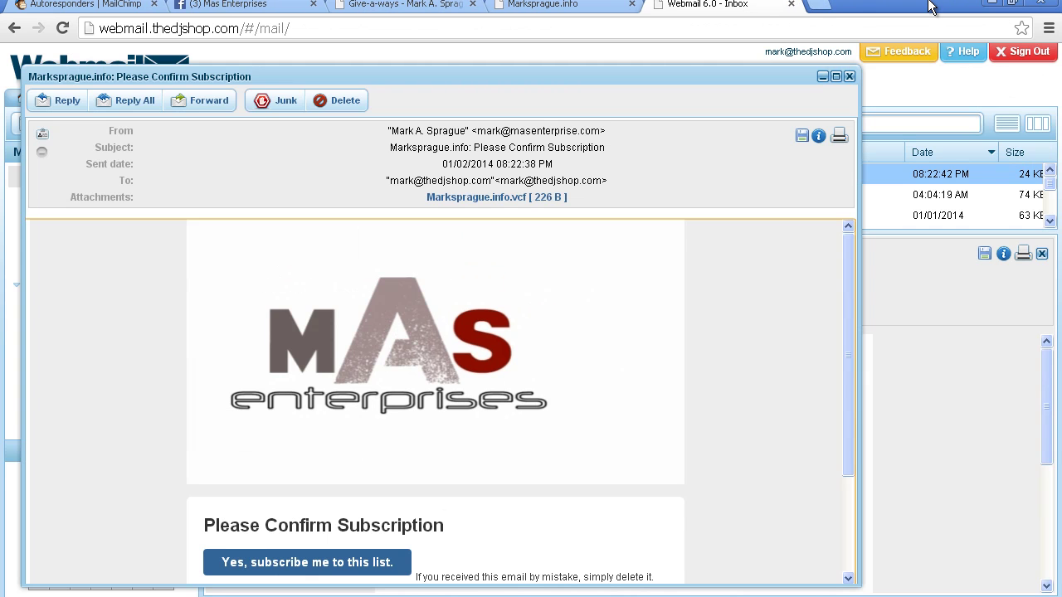
click(849, 76)
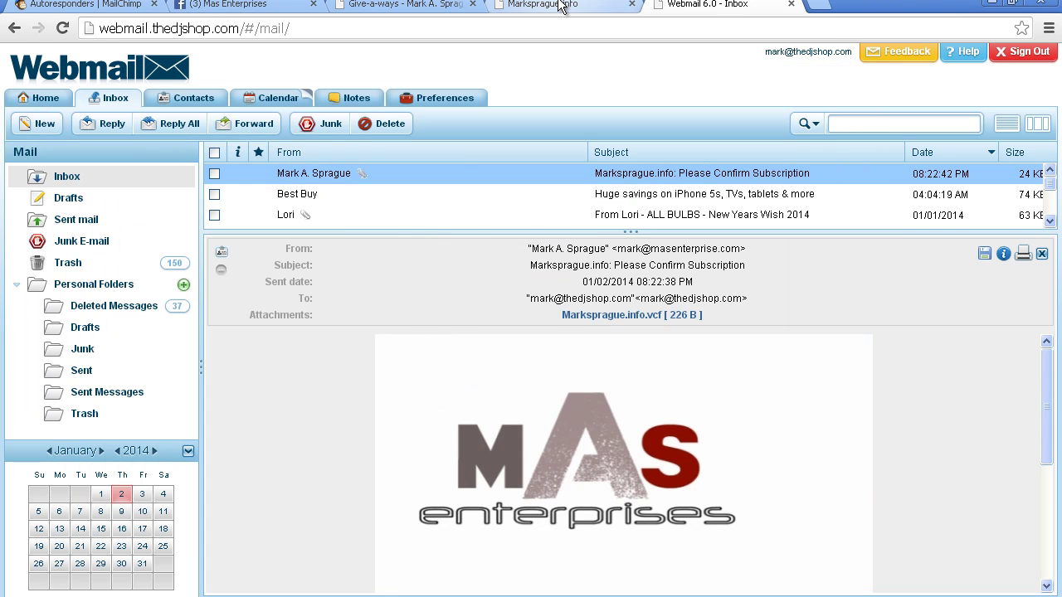
click(562, 5)
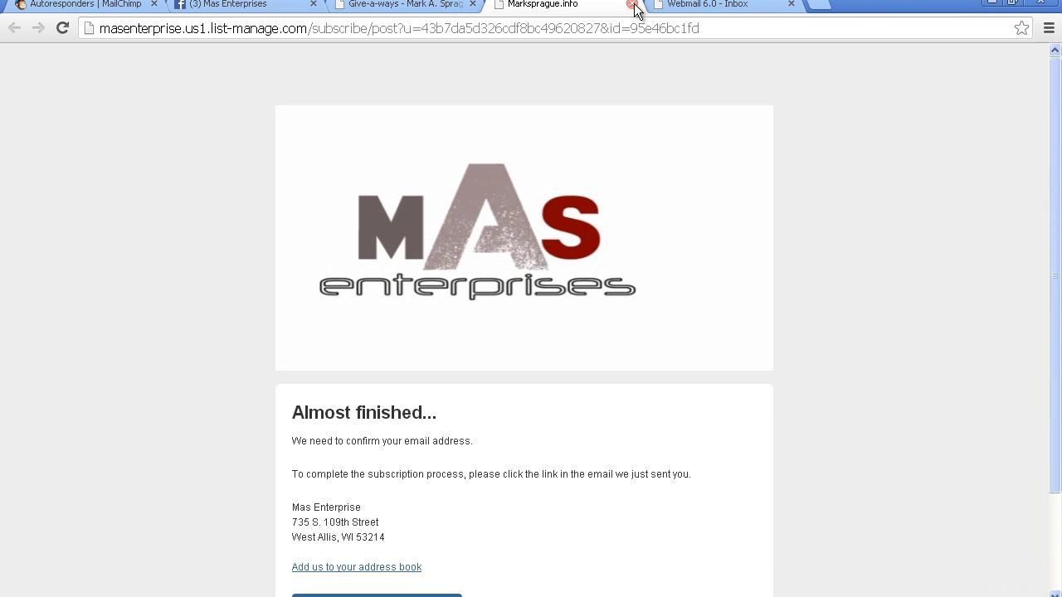
click(633, 5)
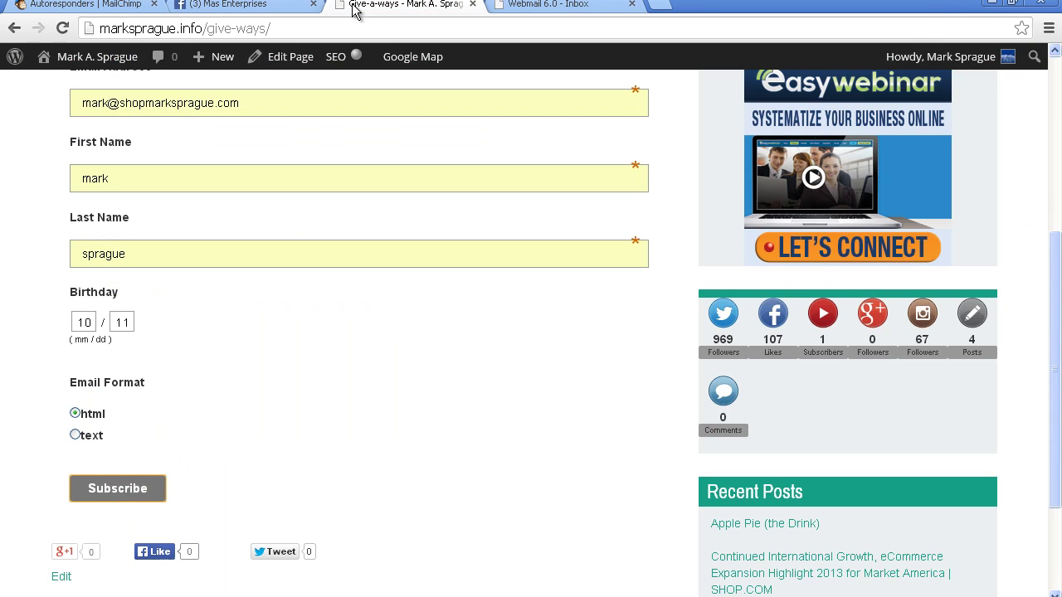
click(353, 6)
Step: Close the Give-a-ways tab, review MailChimp Autoresponders and Reports, then return to webmail
click(472, 5)
click(88, 7)
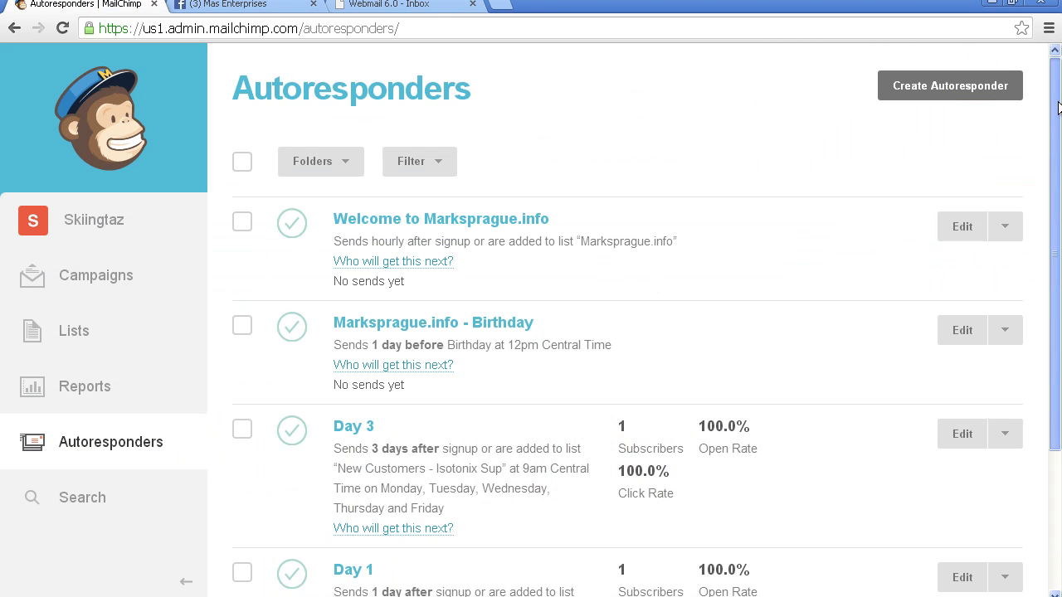
scroll(1038, 237, down, 3)
scroll(1045, 247, up, 3)
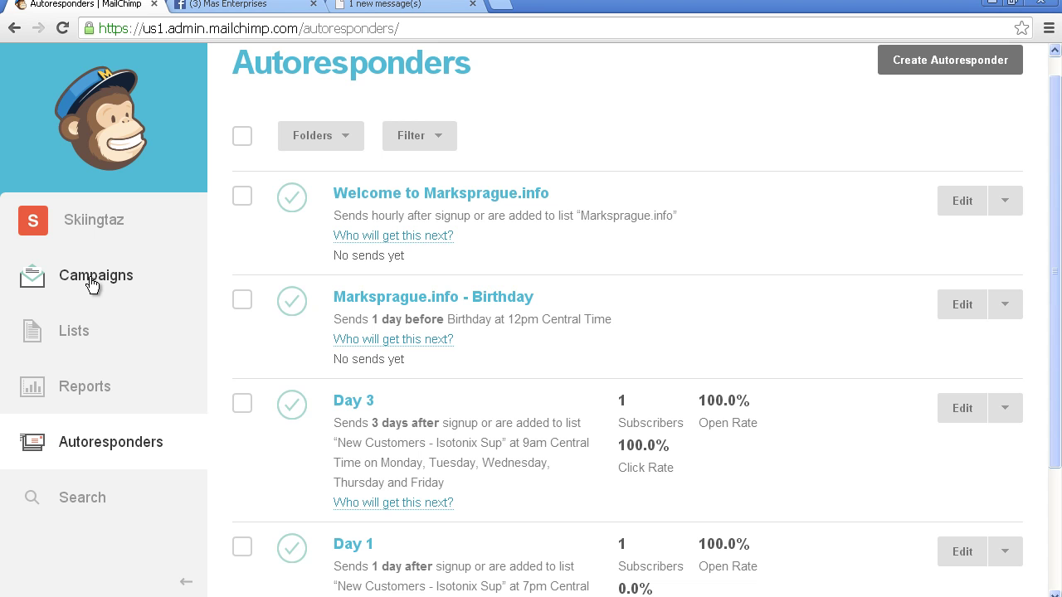
click(90, 391)
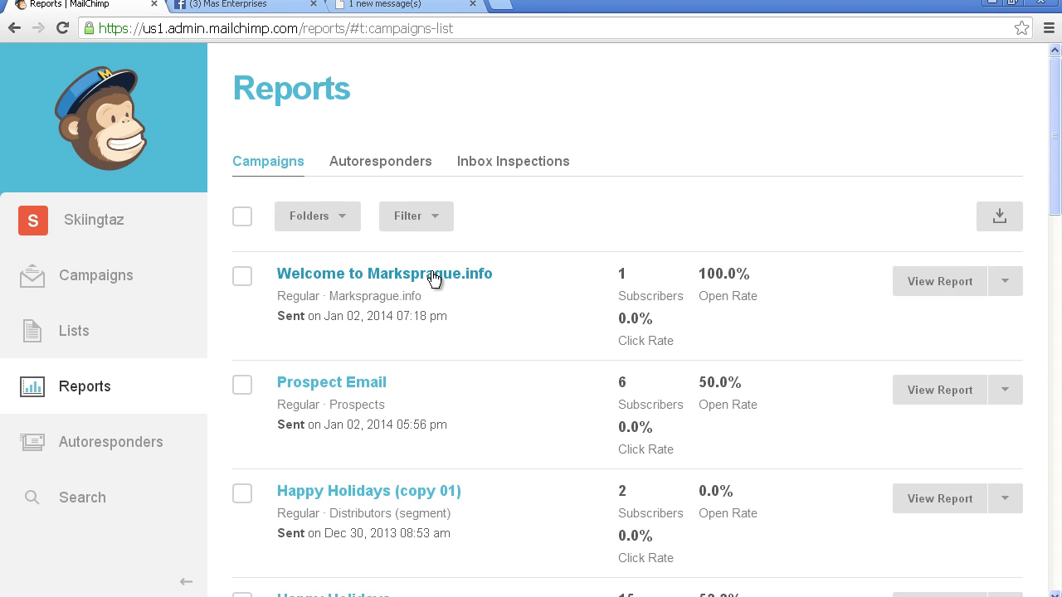
click(378, 5)
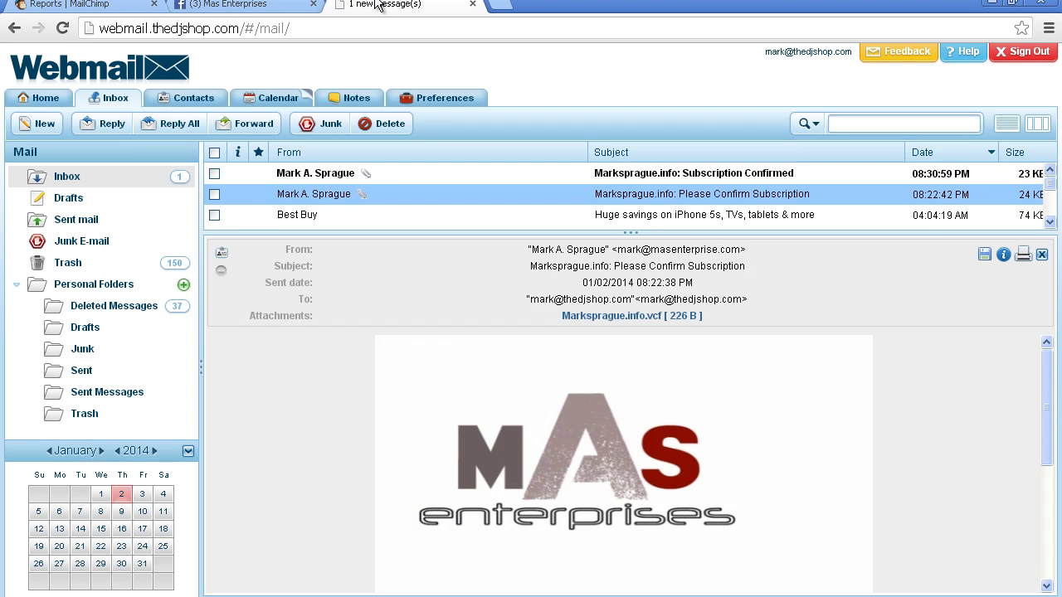
Step: Read the Subscription Confirmed email with images shown, then return to MailChimp Reports
click(666, 175)
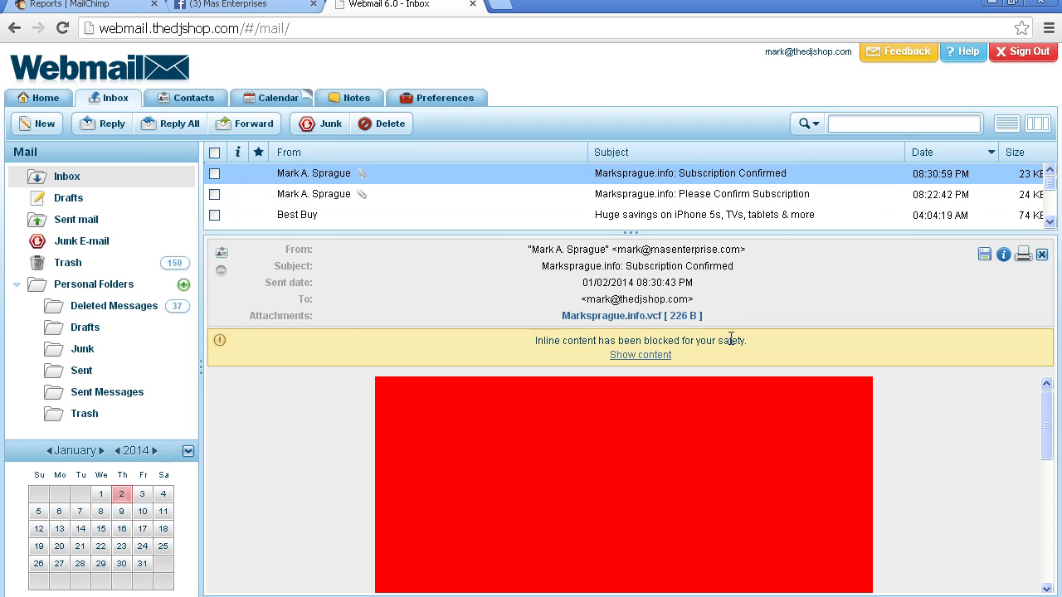
click(663, 356)
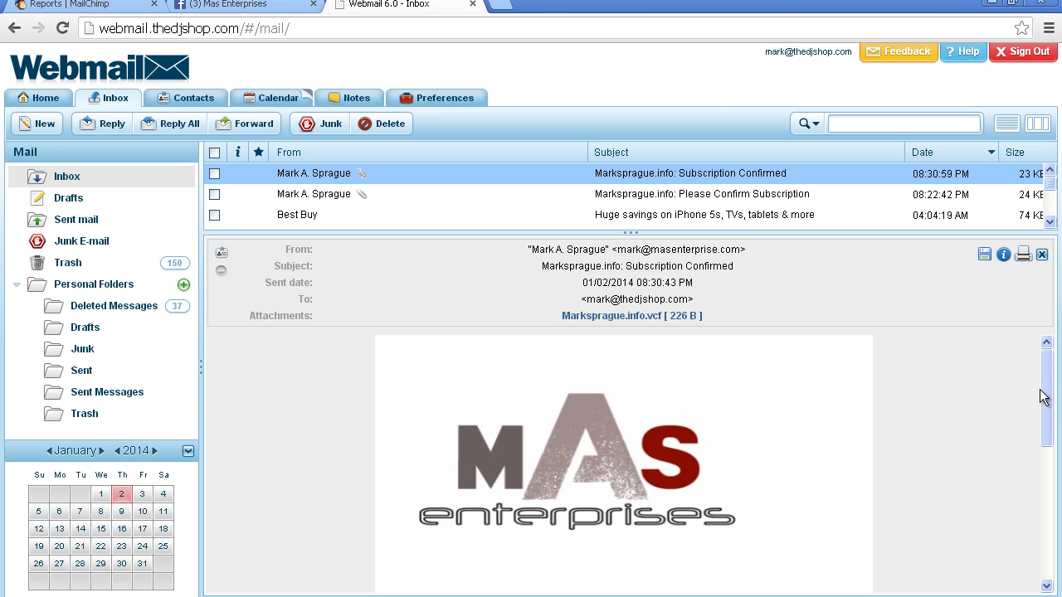
drag(1046, 394, 1056, 423)
scroll(1052, 419, up, 3)
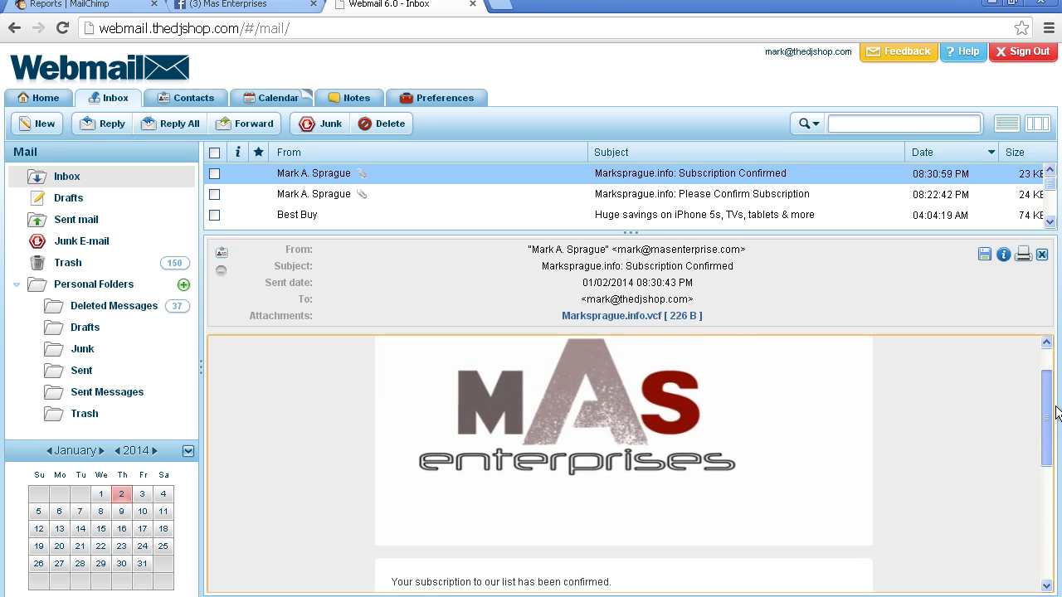
click(87, 4)
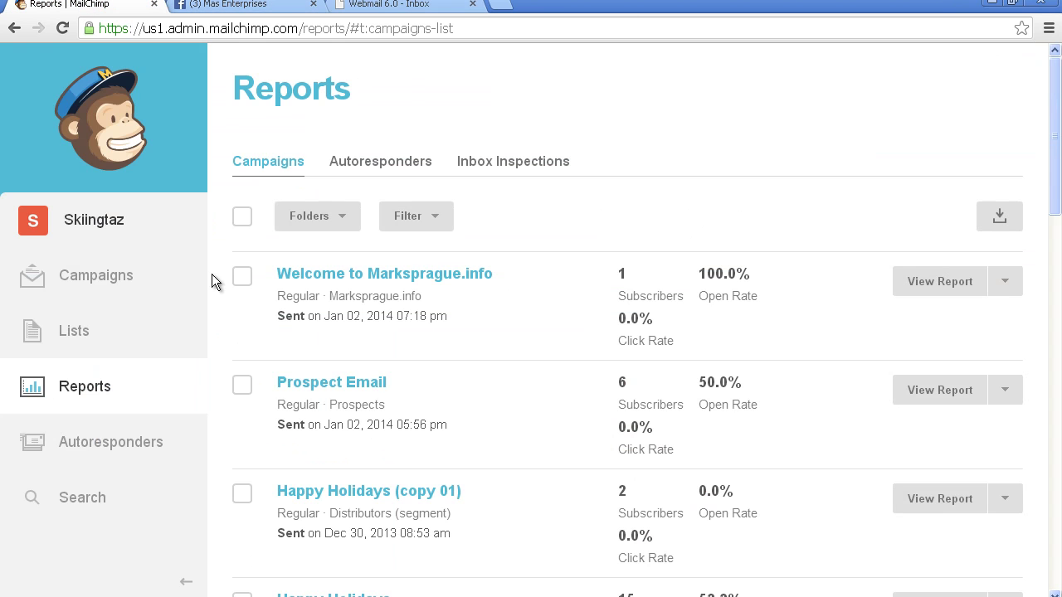
Step: Open Marksprague.info's General forms designer and select the Signup "thank you" page
click(73, 345)
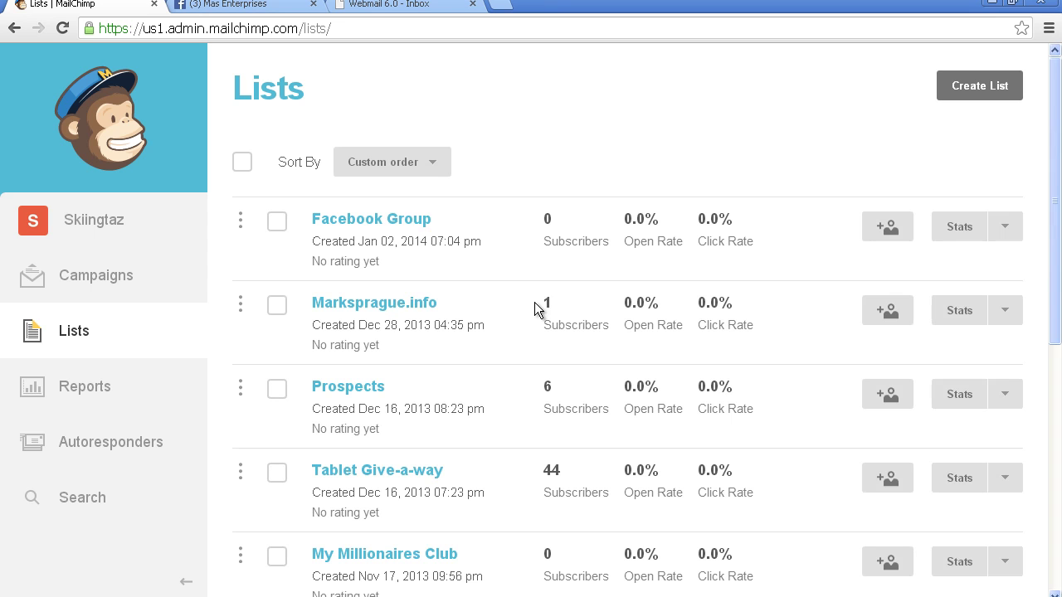
click(389, 305)
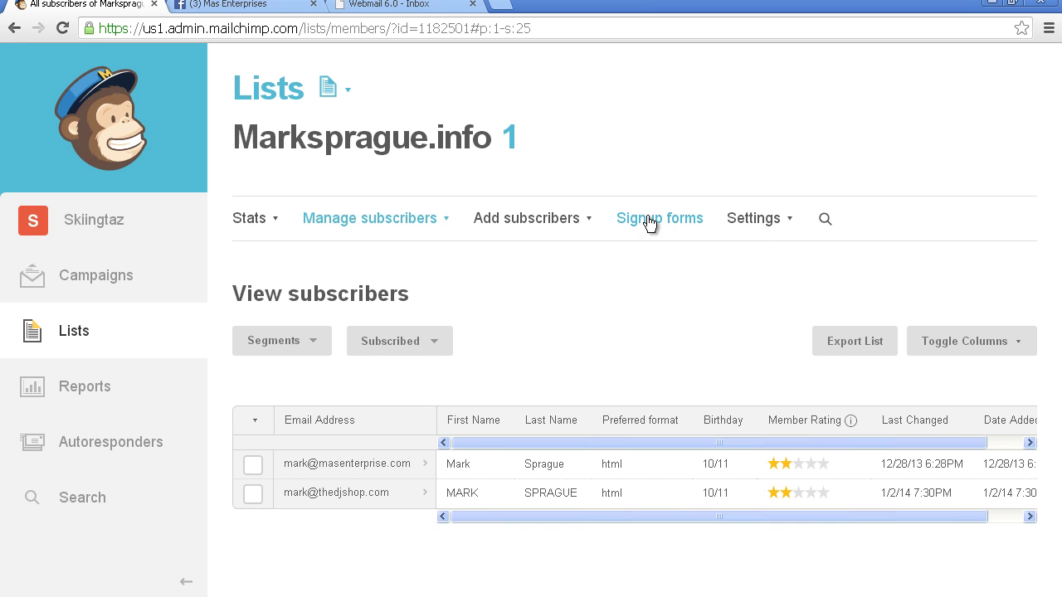
click(673, 221)
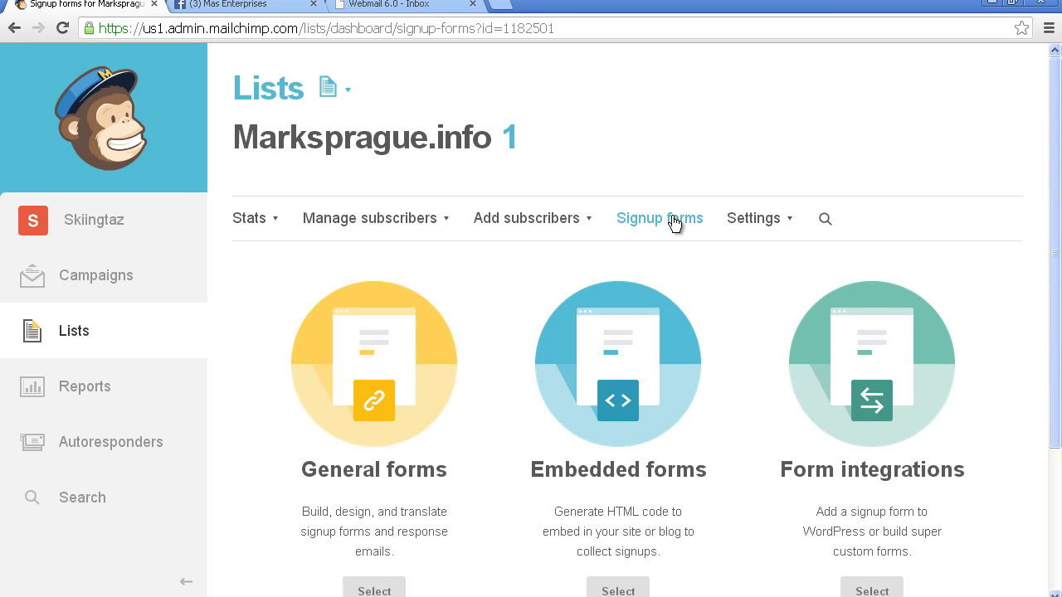
click(394, 369)
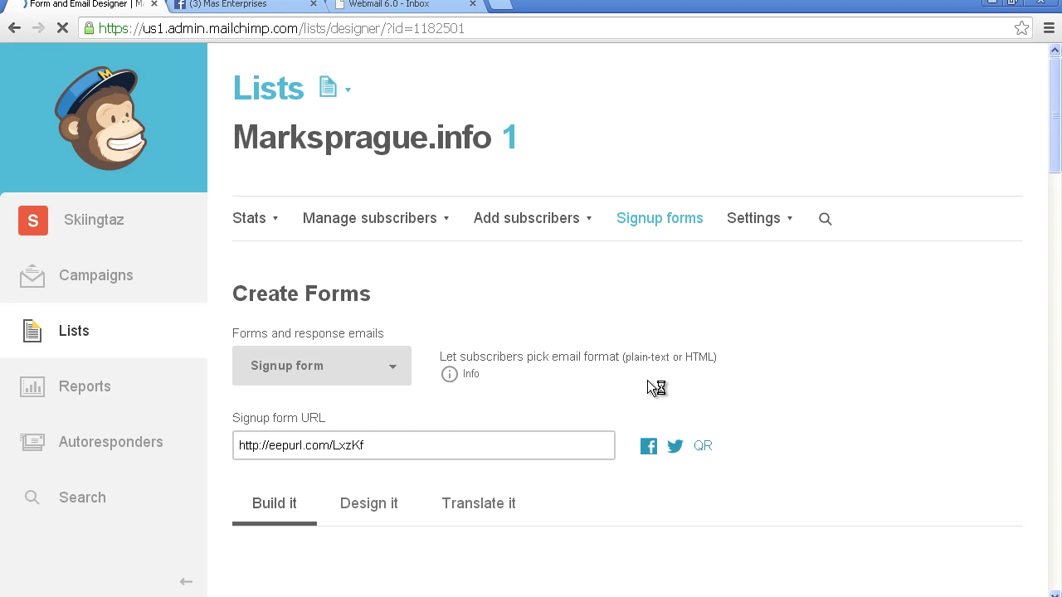
click(400, 371)
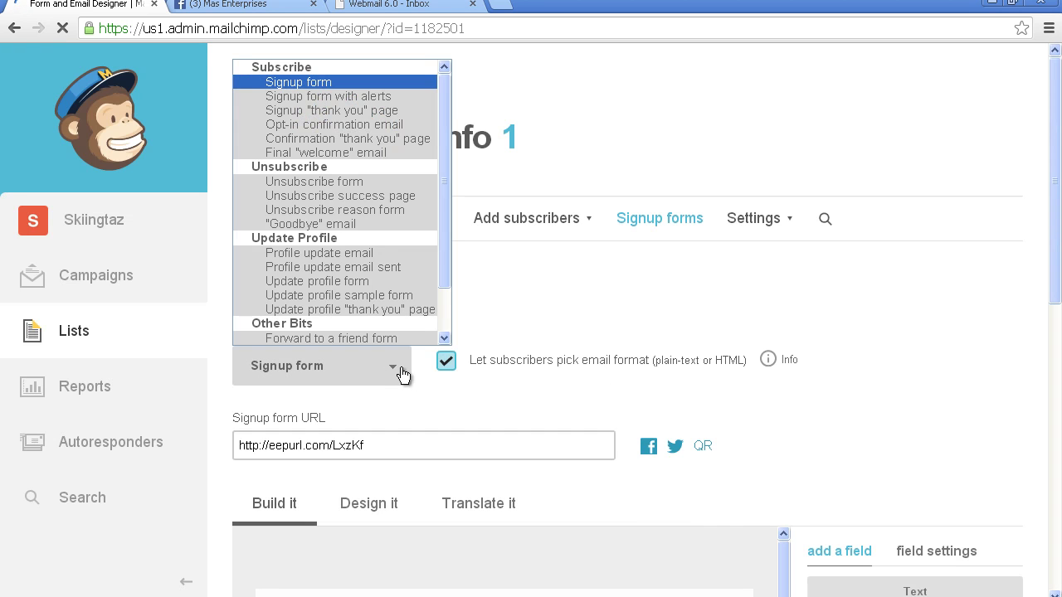
click(394, 110)
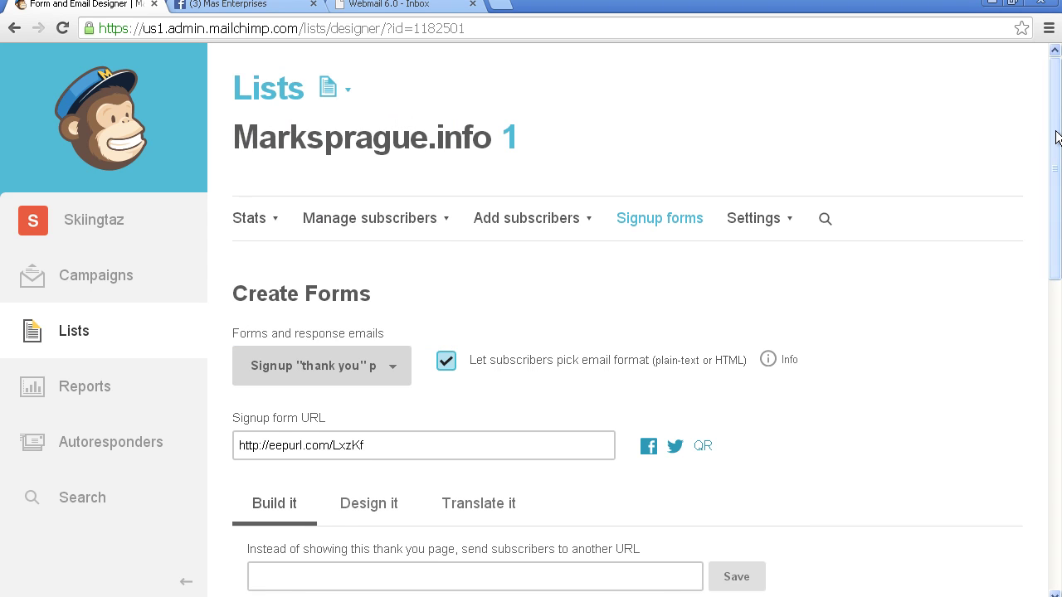
drag(1058, 137, 1027, 447)
scroll(1027, 447, up, 10)
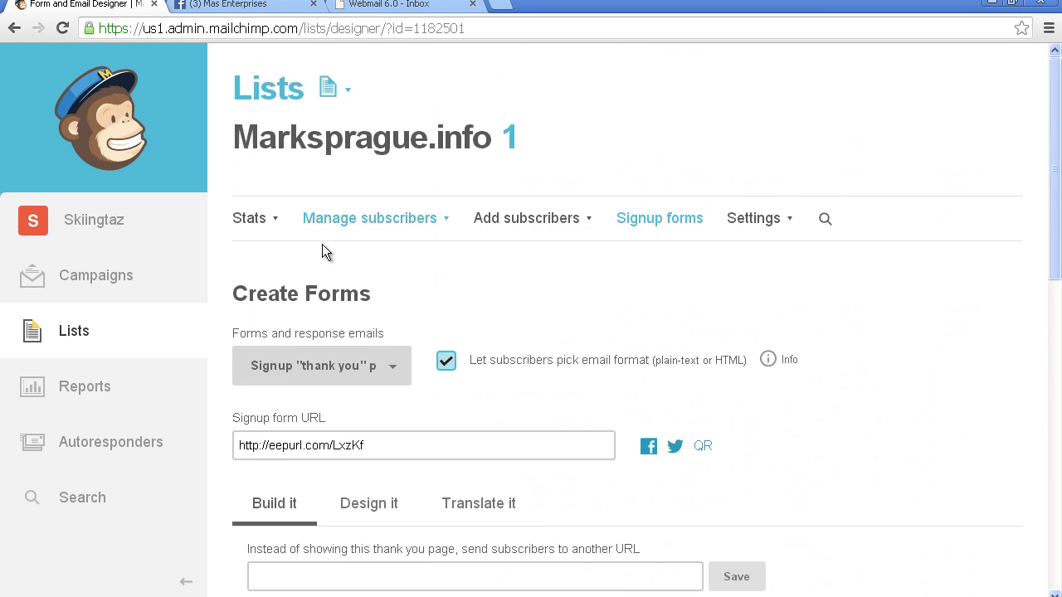
Step: Search MailChimp for 'merge tags' across Everything
click(107, 503)
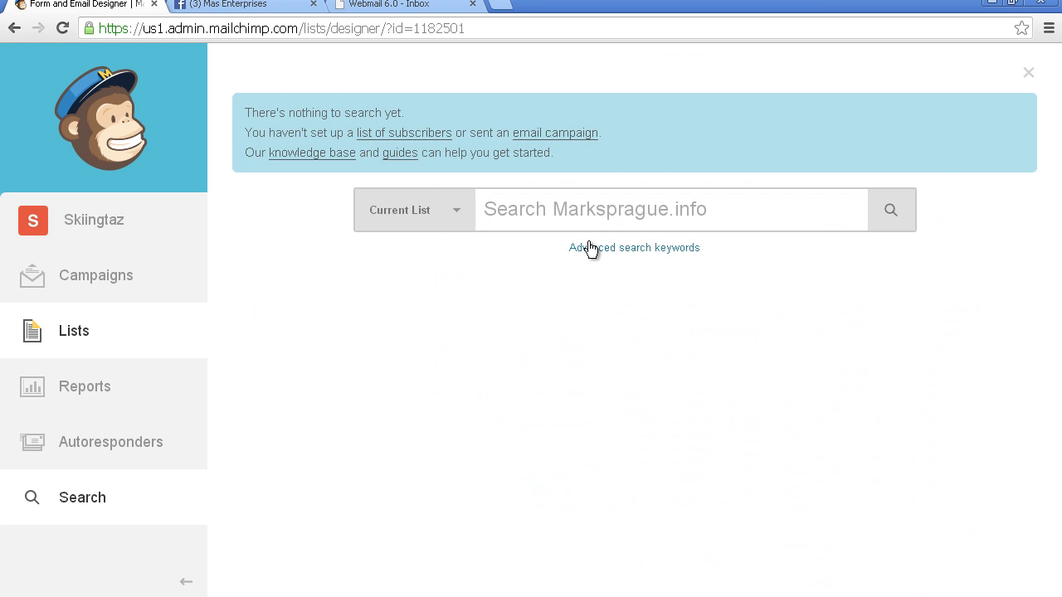
text(mer)
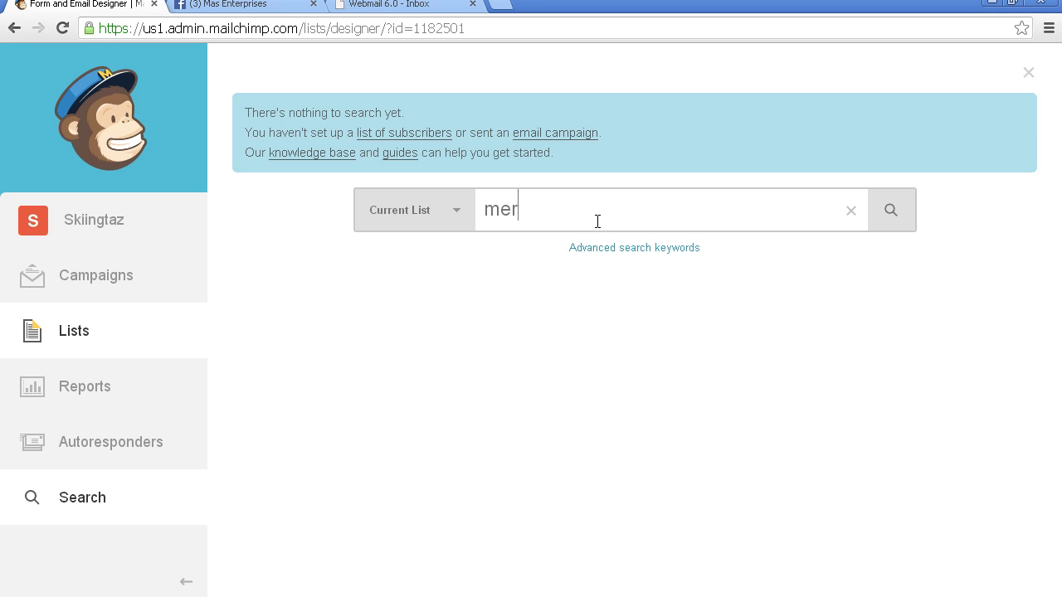
text(ge tags)
key(Return)
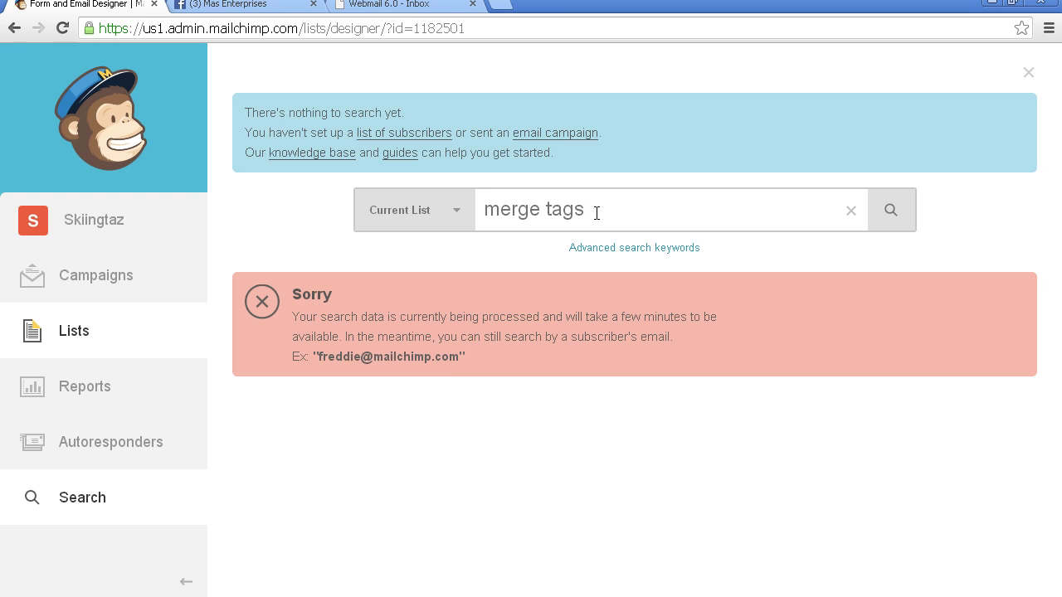
click(440, 218)
click(394, 262)
Step: Trim the query toward 'merge' and open the knowledge base link in a new tab
click(550, 200)
key(BackSpace)
click(672, 220)
key(BackSpace)
key(BackSpace)
key(BackSpace)
key(BackSpace)
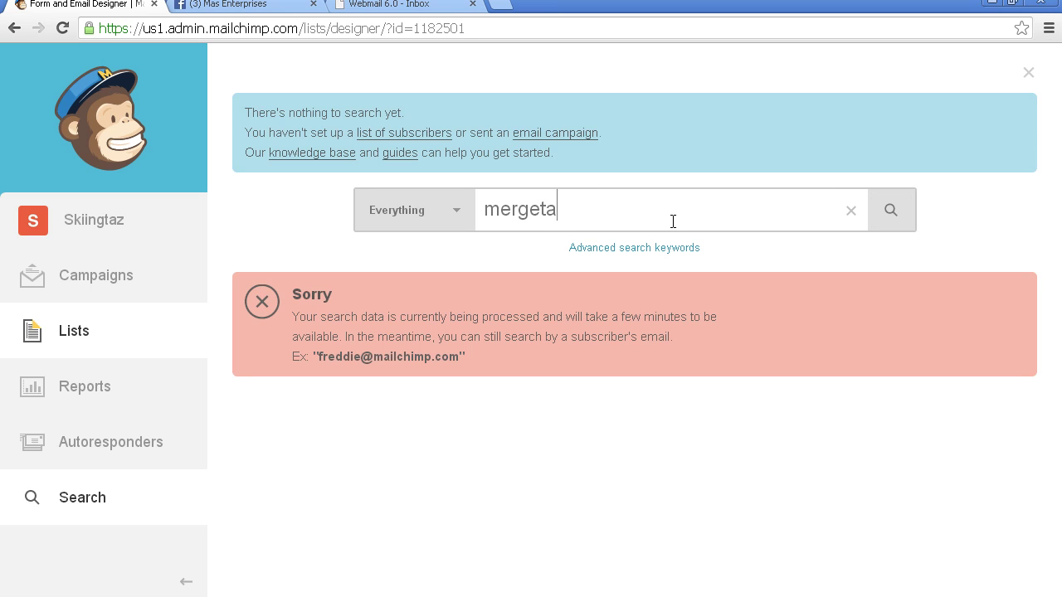
click(315, 153)
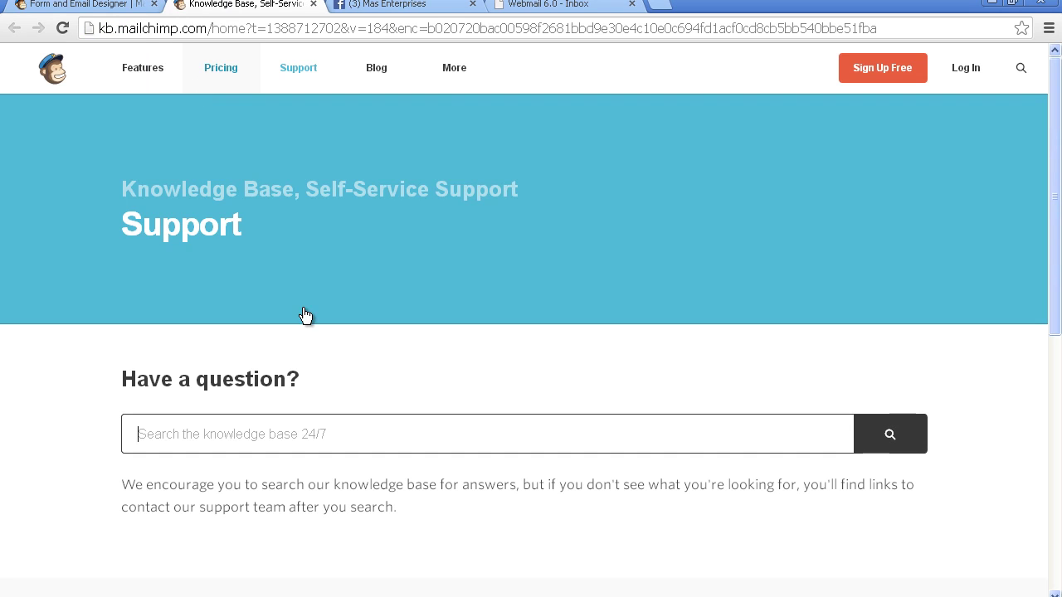
Step: Search the knowledge base for 'merge tags' and open the All The Merge Tags article
text(merge tags)
key(Return)
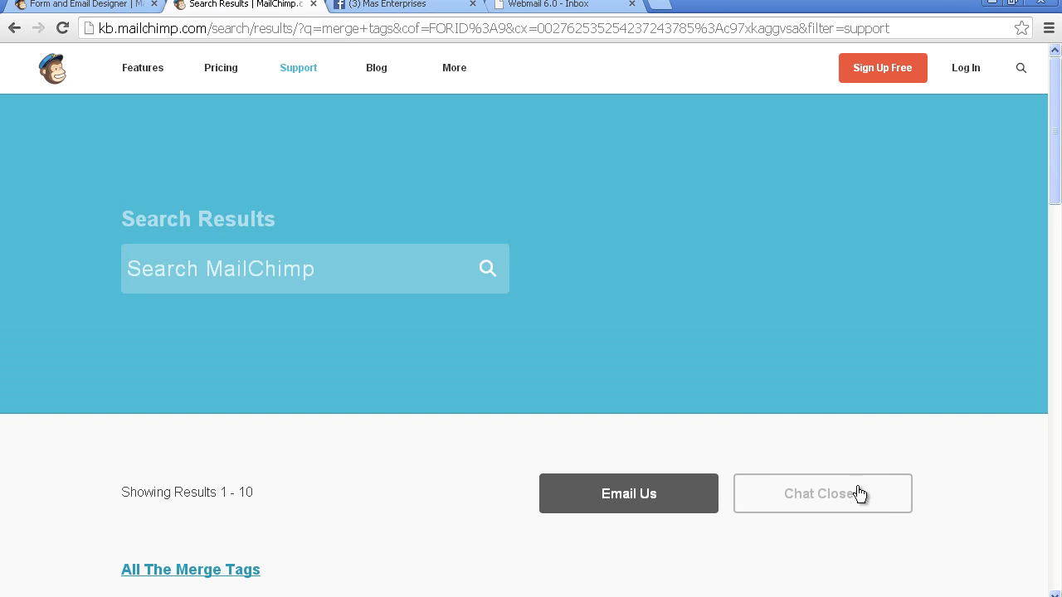
scroll(1042, 249, down, 5)
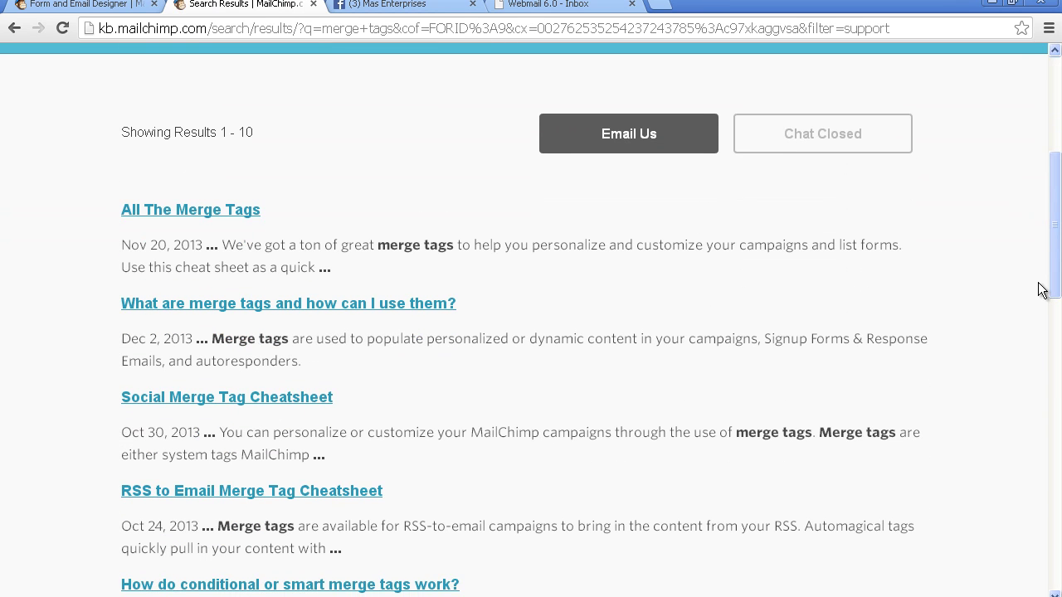
click(184, 210)
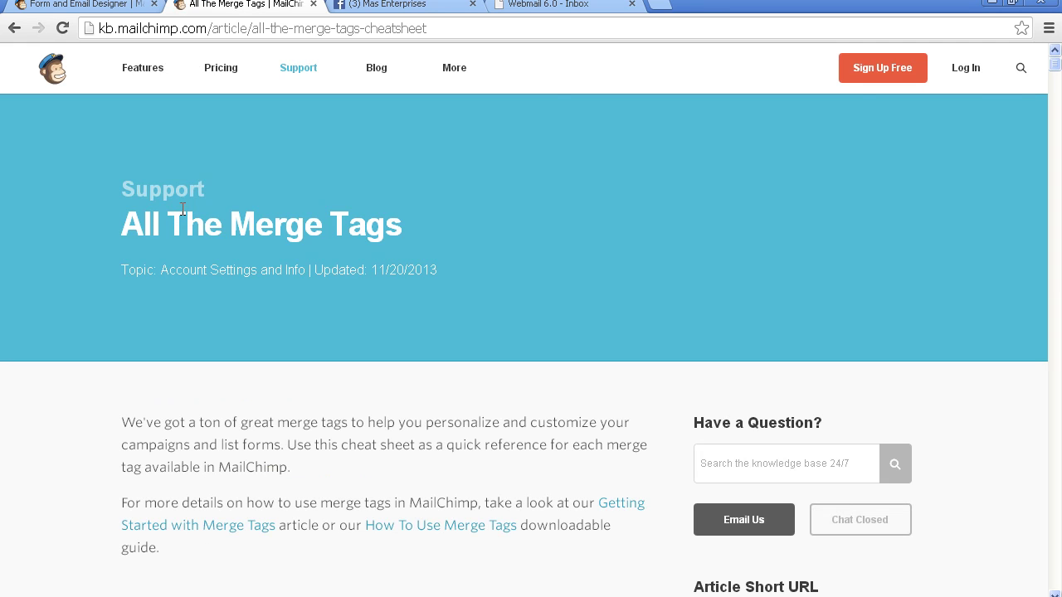
click(1057, 117)
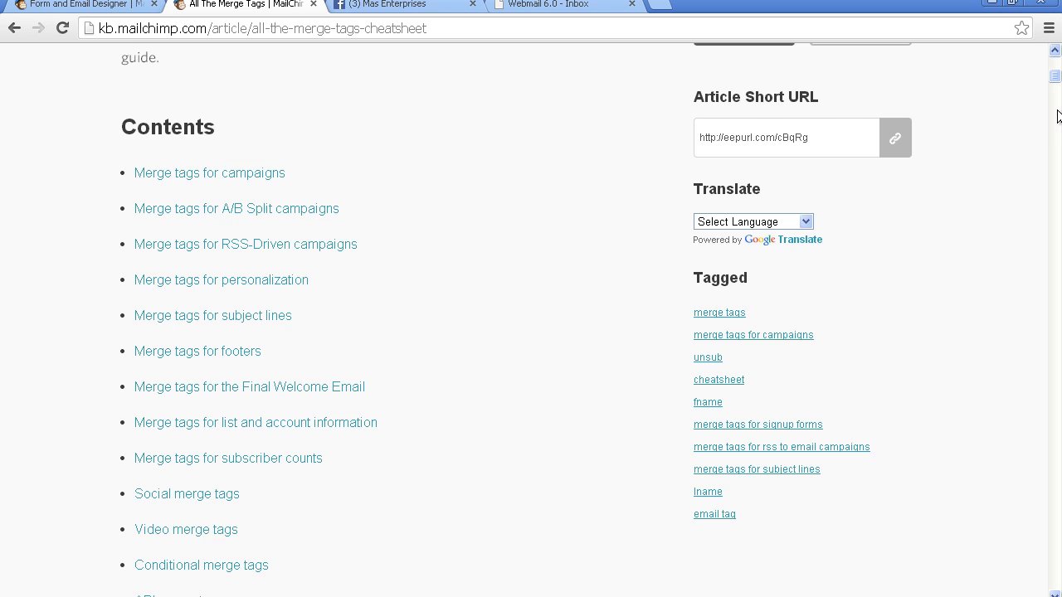
Step: Jump to Merge tags for campaigns and scroll through the feed, RSS, footer and list tags
click(229, 173)
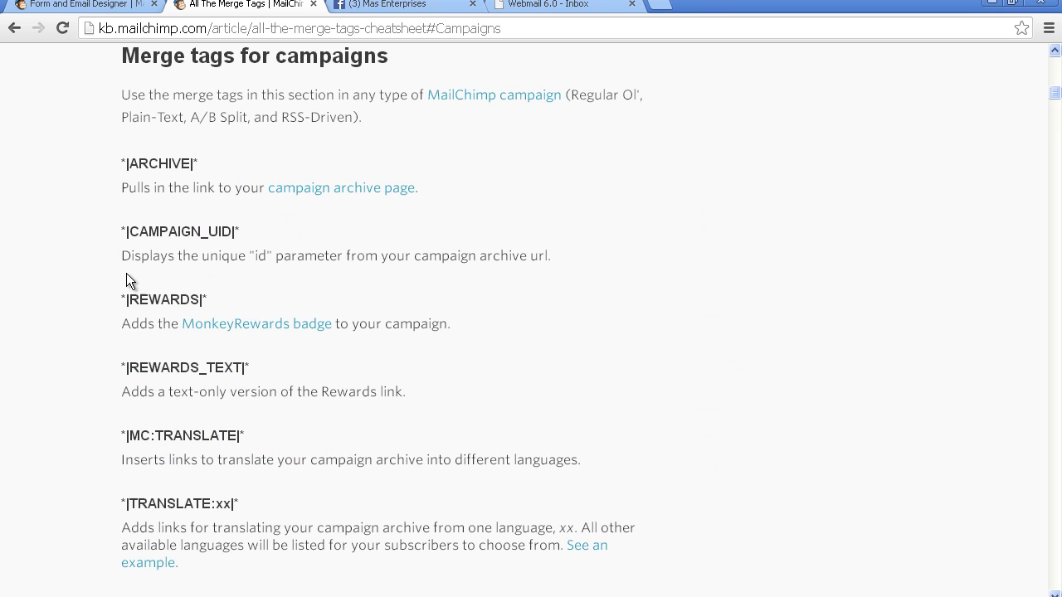
click(1057, 143)
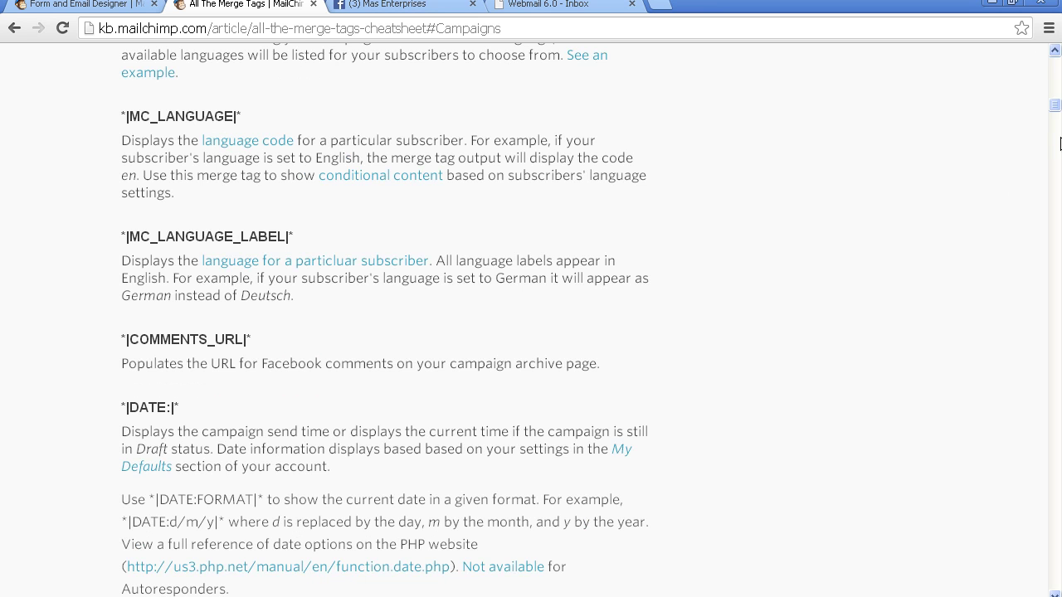
click(1059, 170)
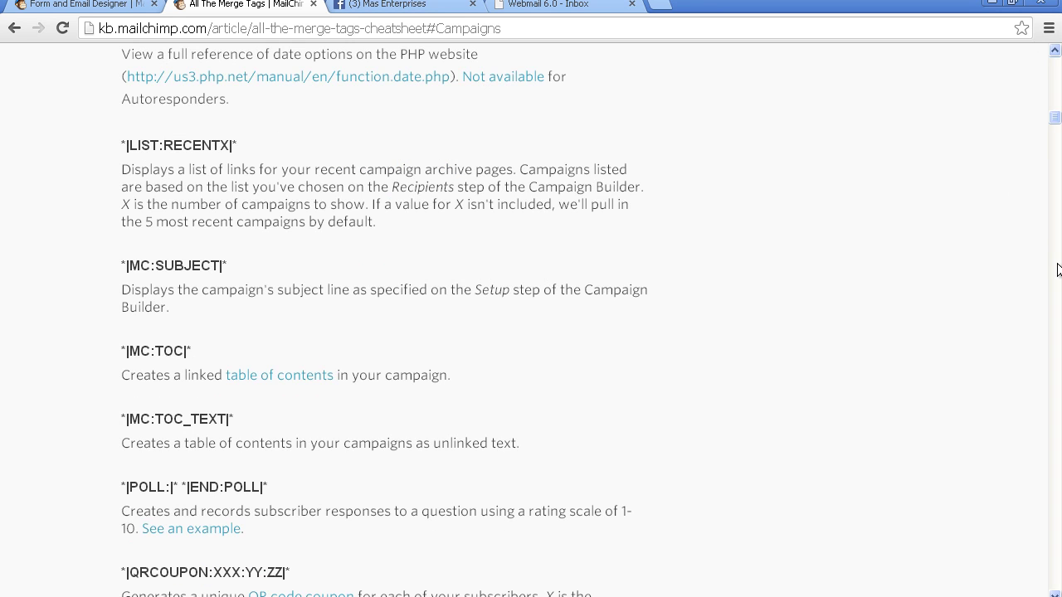
click(1057, 270)
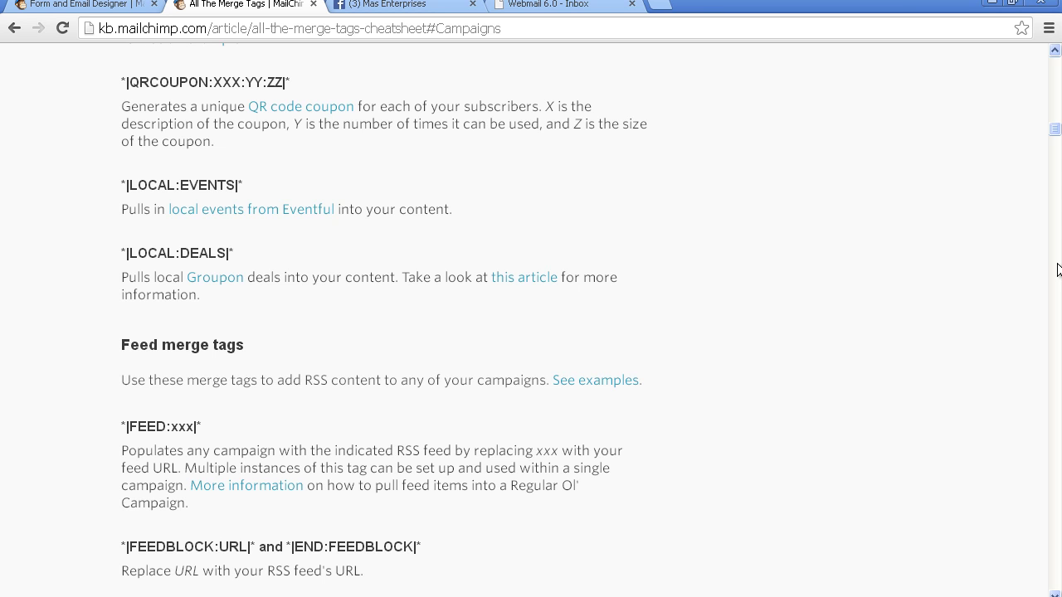
click(1057, 270)
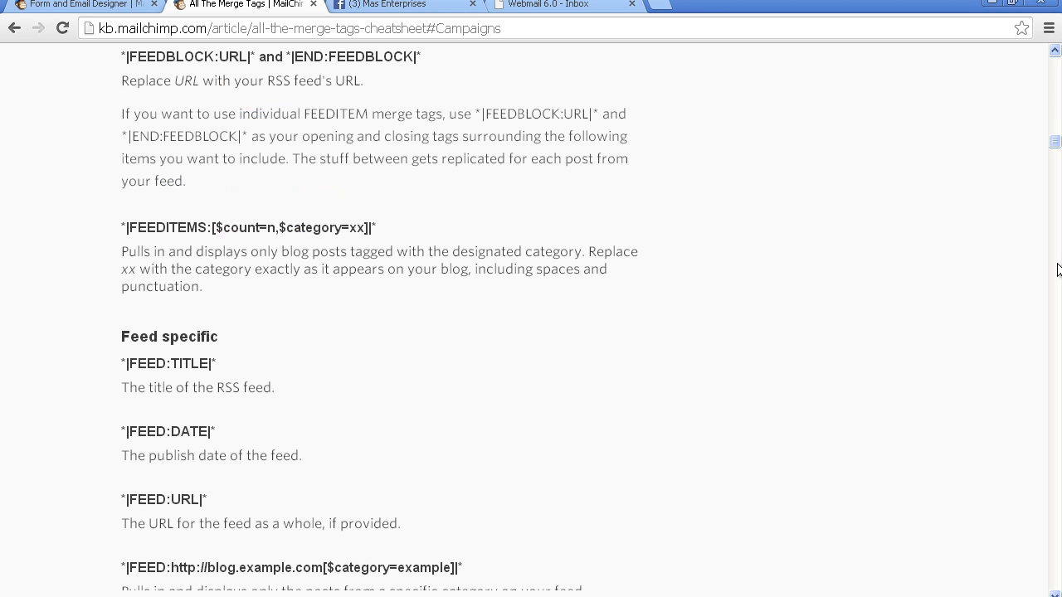
click(1058, 322)
click(1058, 322)
click(1058, 322)
click(1058, 322)
click(1058, 322)
click(1058, 322)
click(1058, 322)
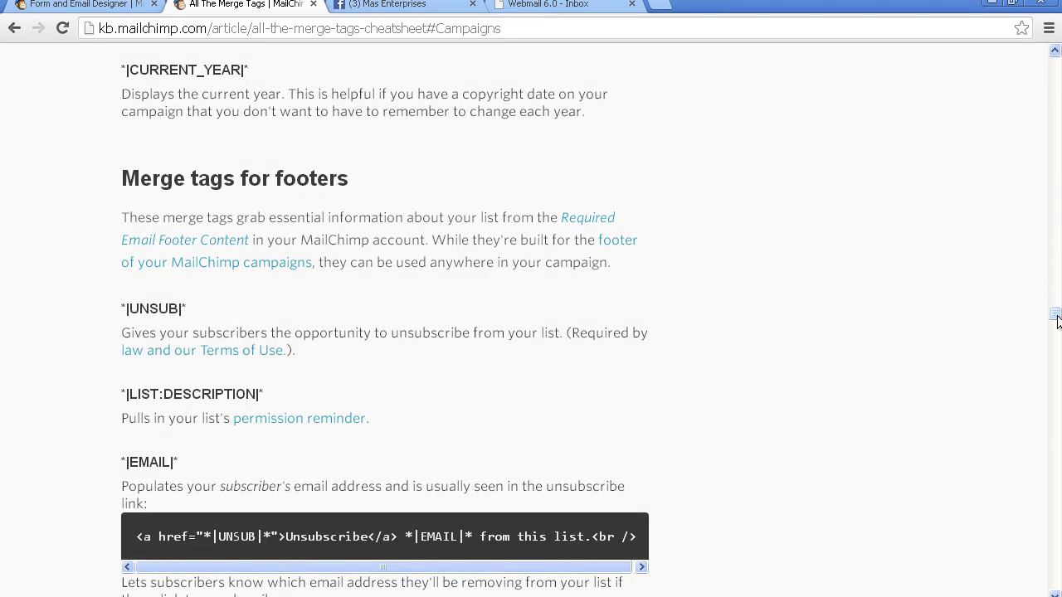
click(1058, 437)
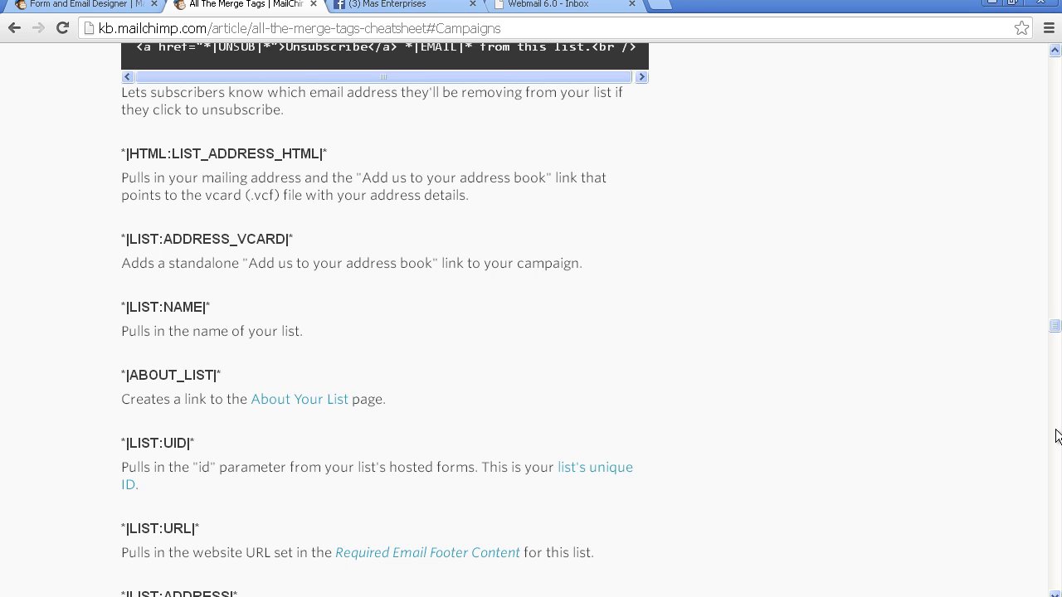
click(1058, 437)
click(1058, 437)
click(1058, 438)
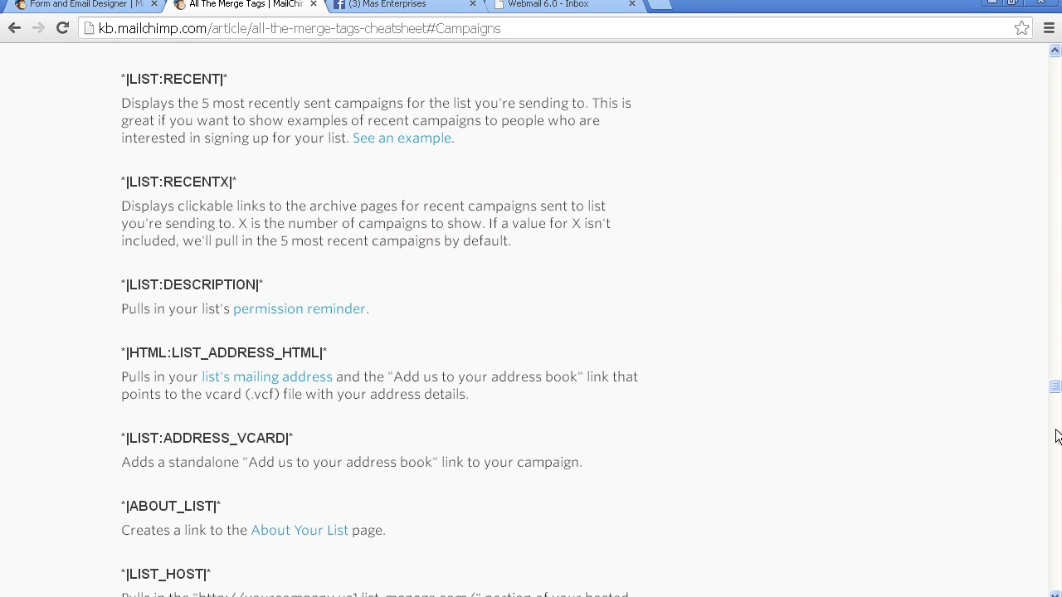
click(1058, 437)
Step: Page through the Social and Video merge tag sections of the All The Merge Tags article
click(1057, 438)
click(1058, 437)
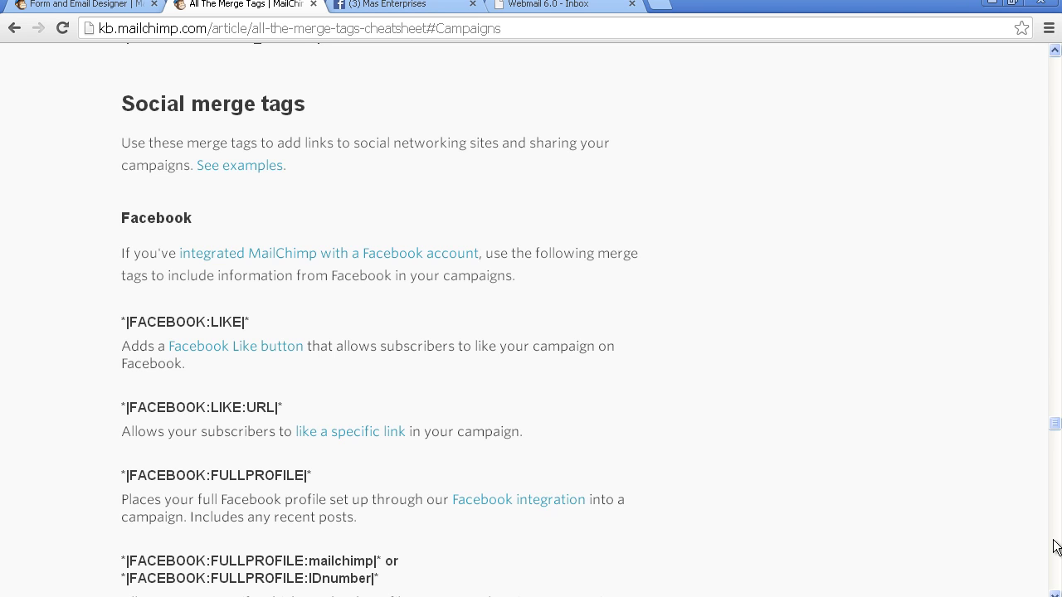
click(1054, 541)
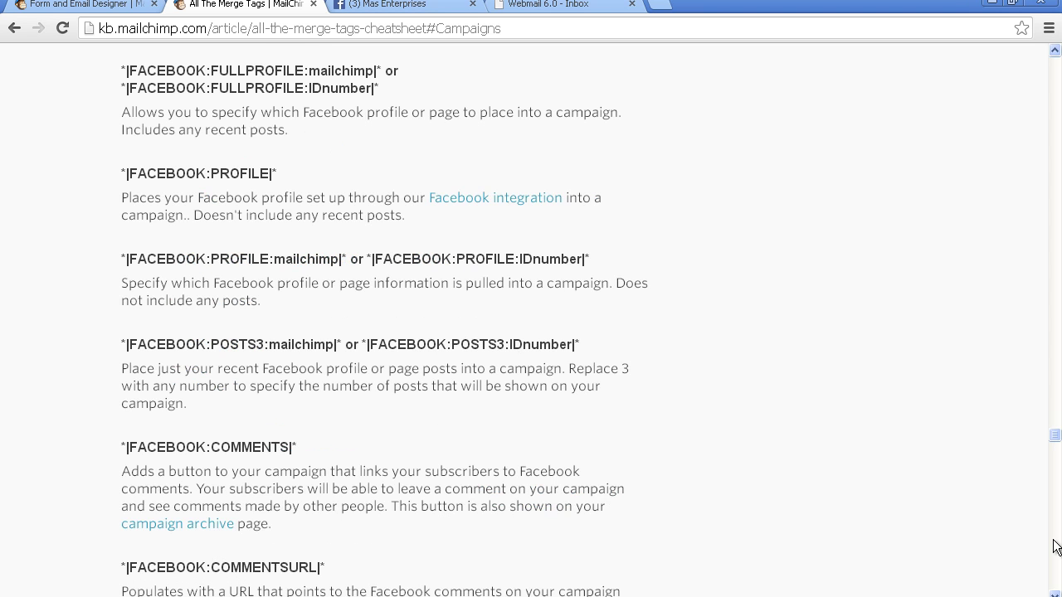
click(1055, 547)
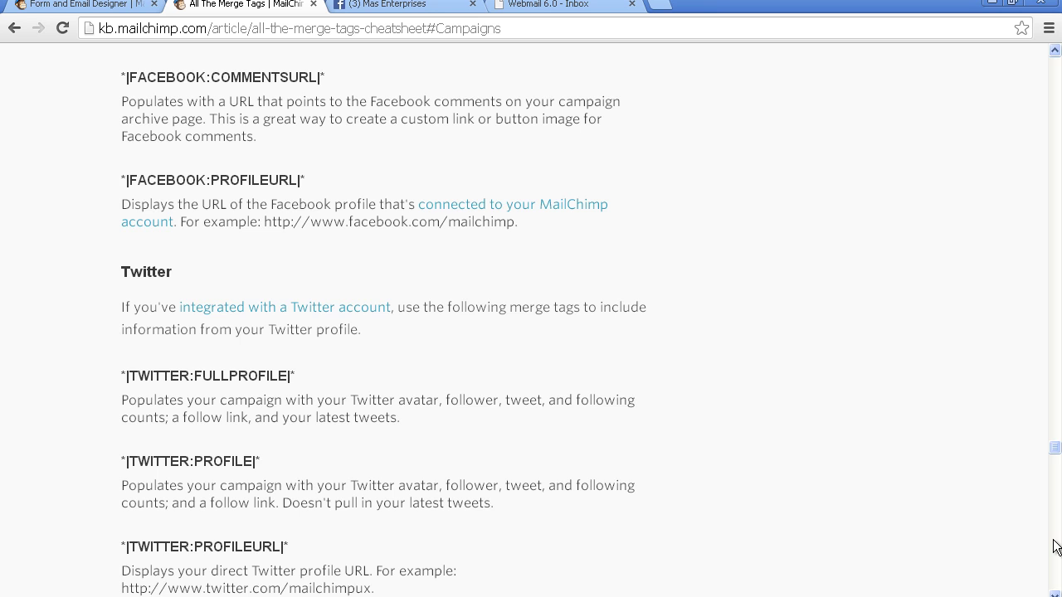
click(1055, 547)
click(1055, 547)
click(1055, 546)
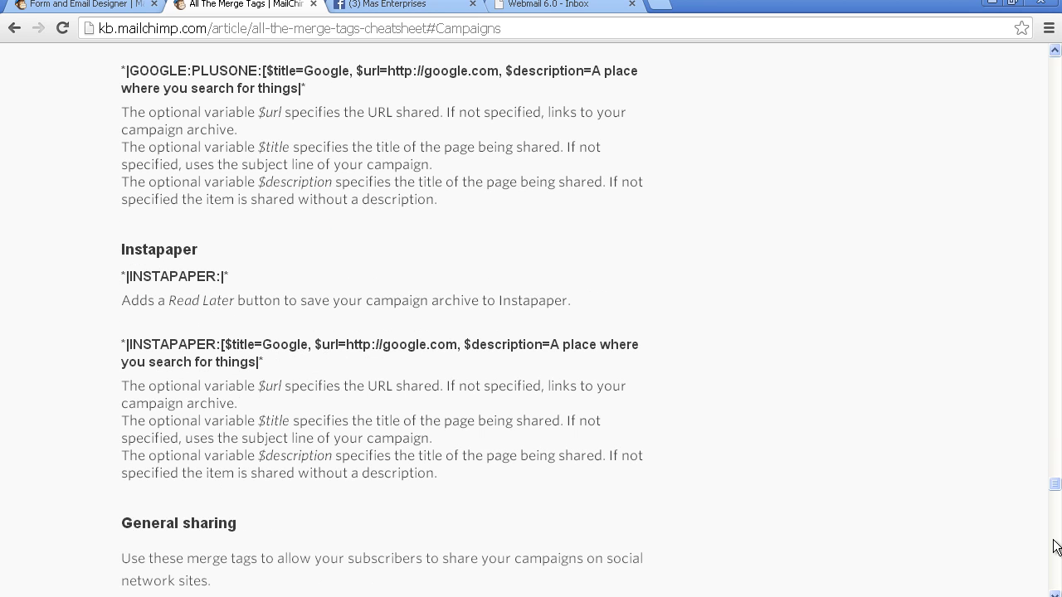
click(1055, 546)
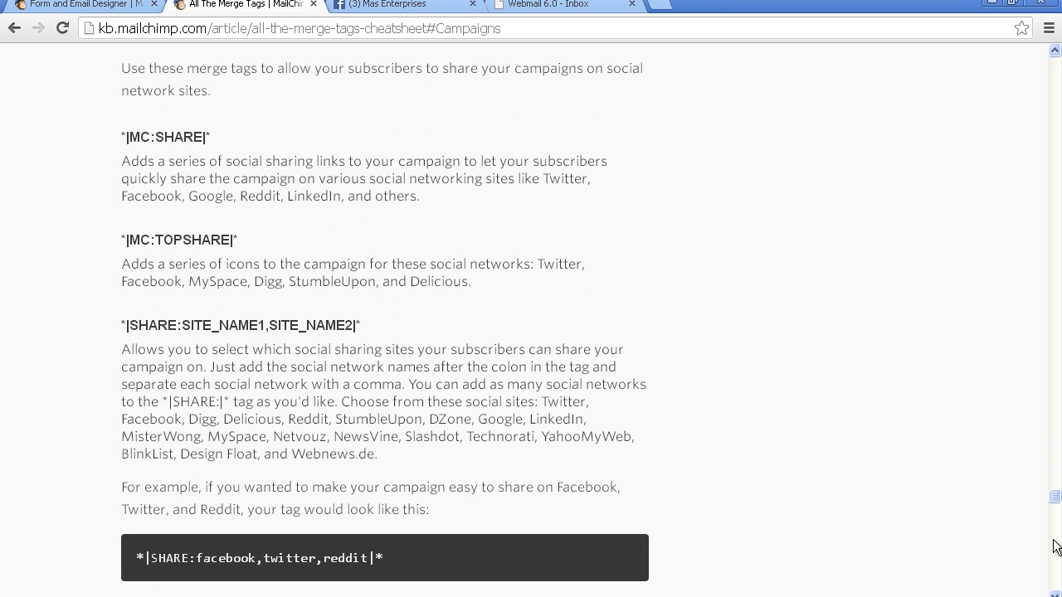
click(1055, 546)
click(1055, 547)
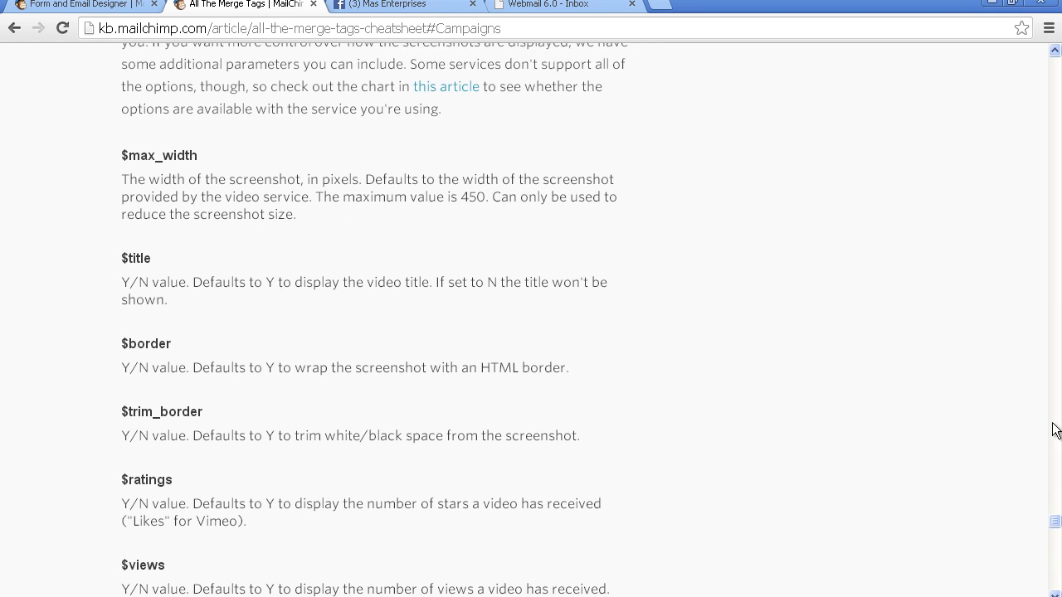
Step: Page through the Conditional and API merge tags, then scroll back up to Contents
click(1057, 297)
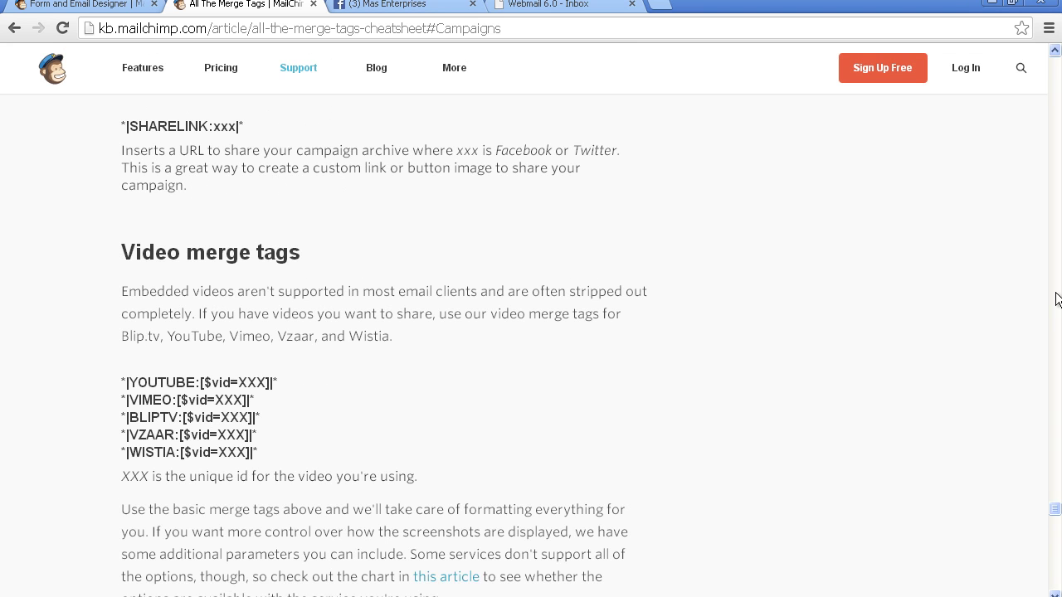
click(1055, 565)
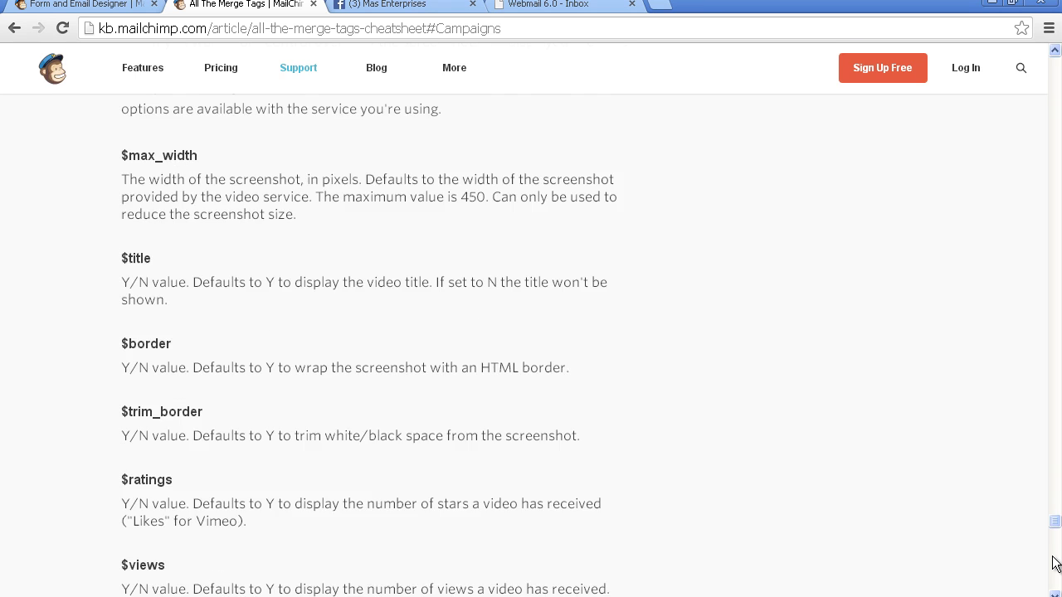
click(1055, 564)
click(1055, 564)
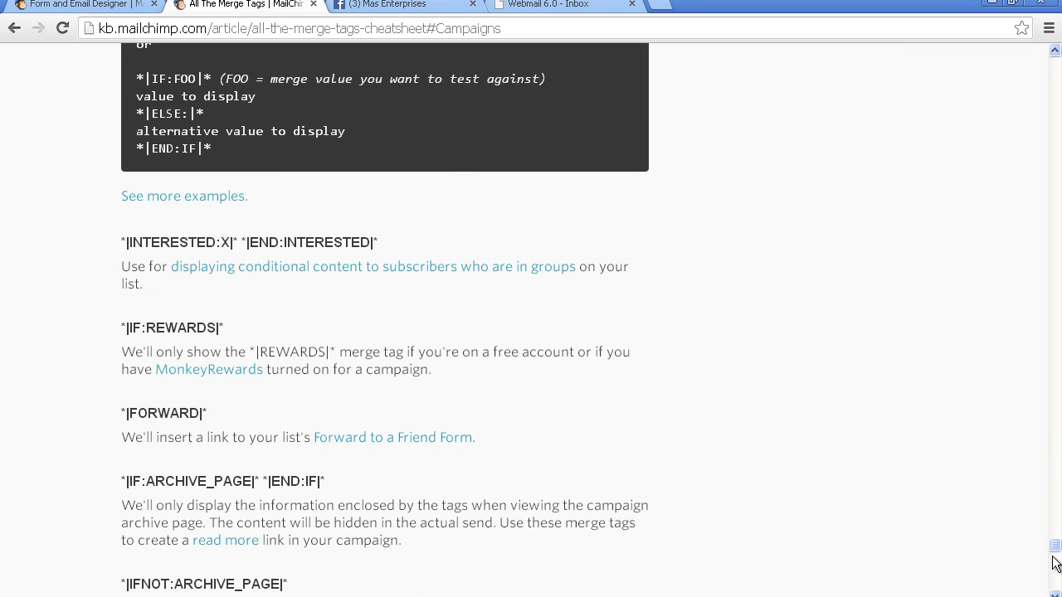
click(1055, 564)
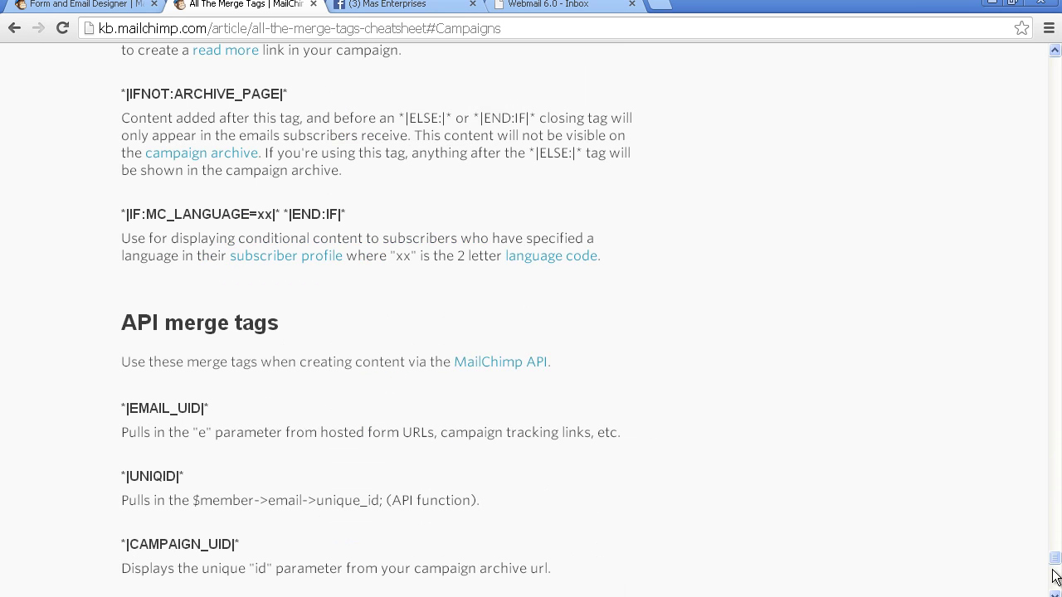
click(1056, 564)
drag(1056, 564, 1055, 88)
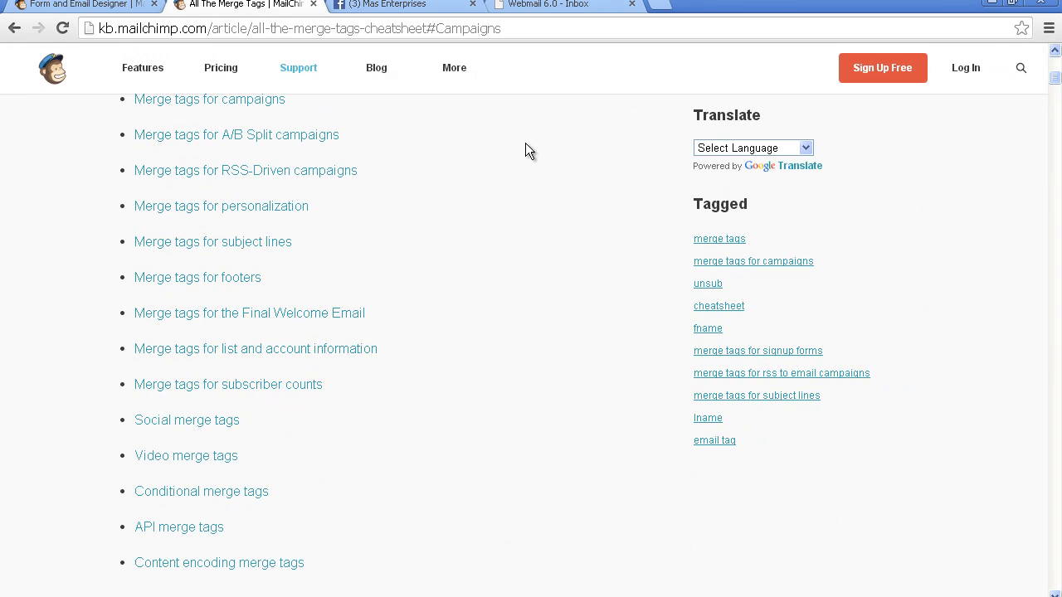
Step: Read the FNAME, LNAME and EMAIL personalization tags, then return to the Form and Email Designer tab
click(242, 208)
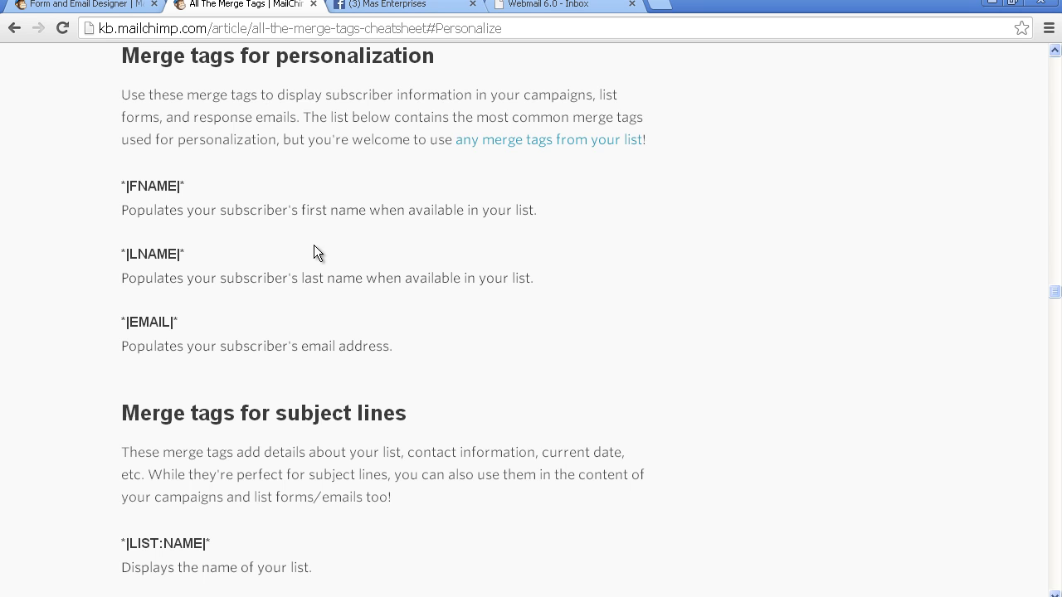
click(99, 7)
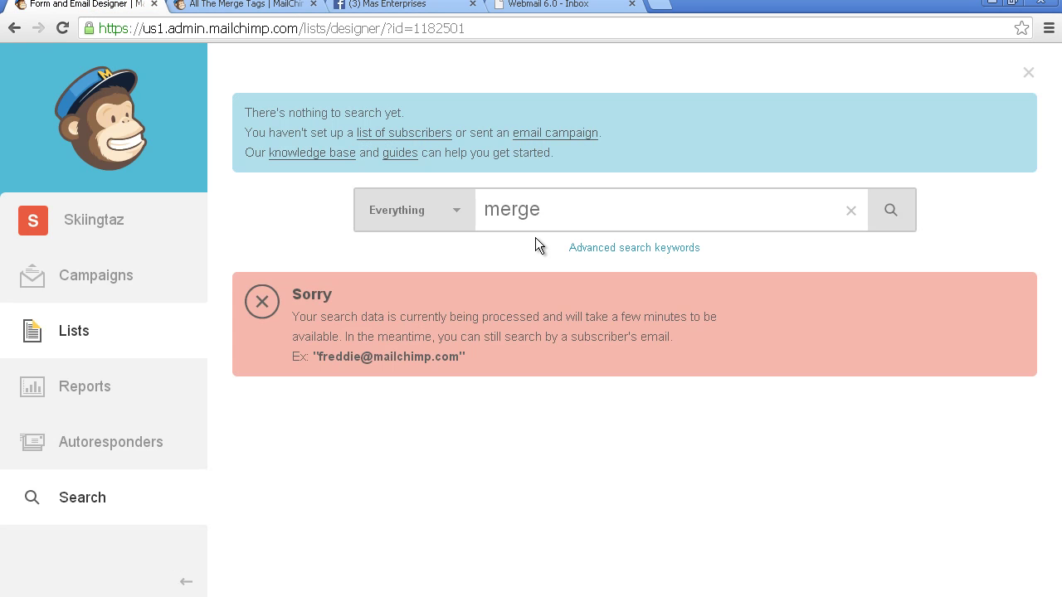